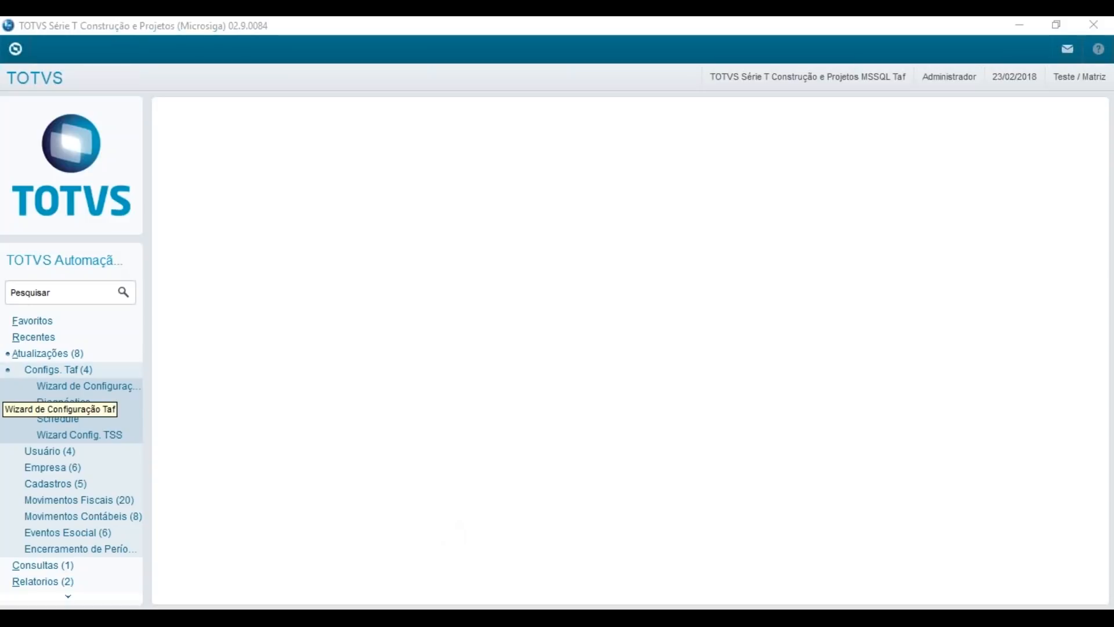
{"action": "left_click", "coordinate": [90, 372]}
{"action": "left_click", "coordinate": [91, 372]}
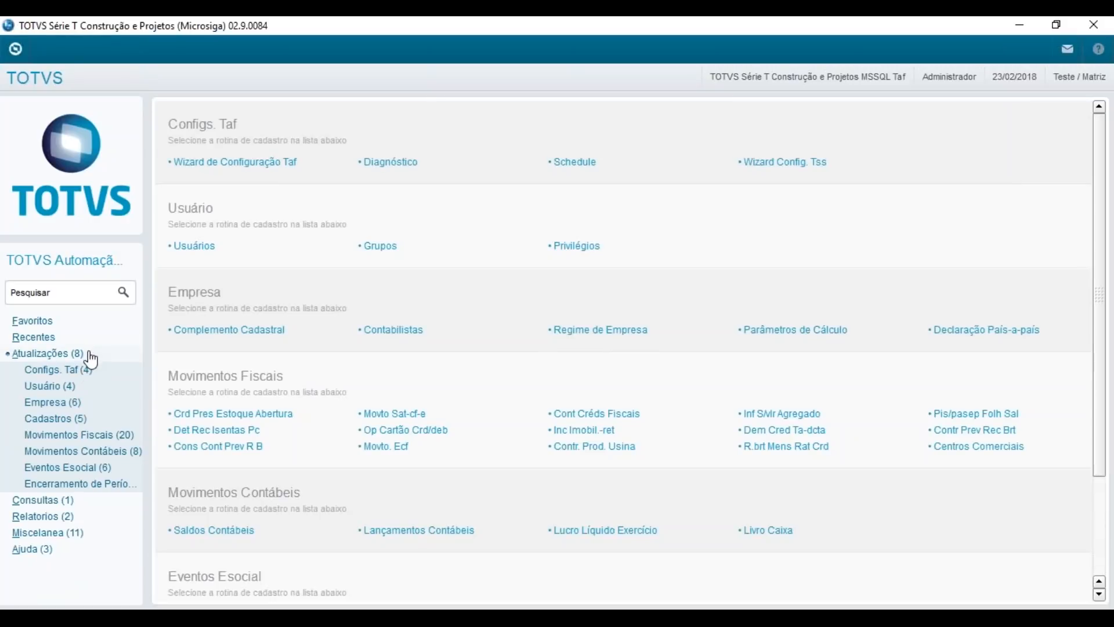
{"action": "left_click", "coordinate": [89, 356]}
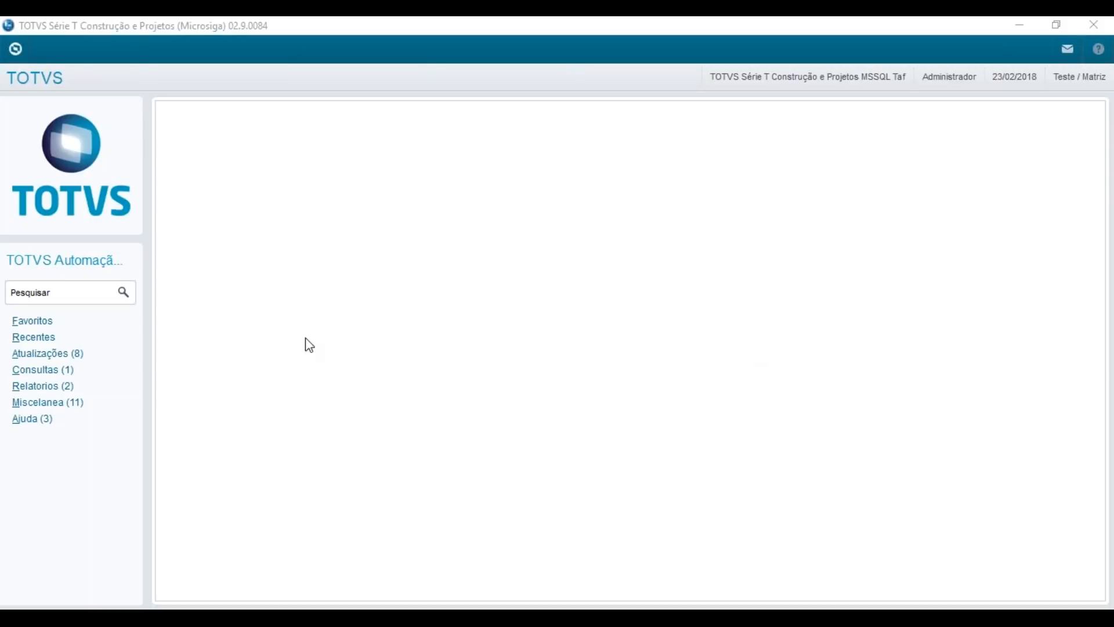
{"action": "left_click", "coordinate": [462, 247]}
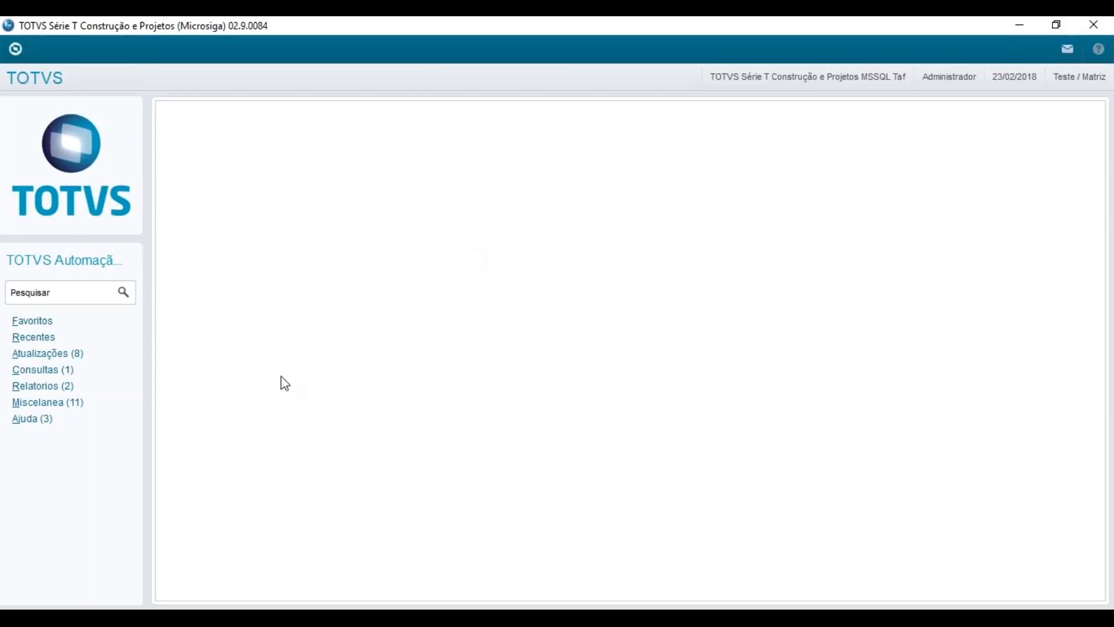
- Open the company's Complemento Cadastral routine under Atualizações and open the form of establishment 9901
{"action": "left_click", "coordinate": [84, 352]}
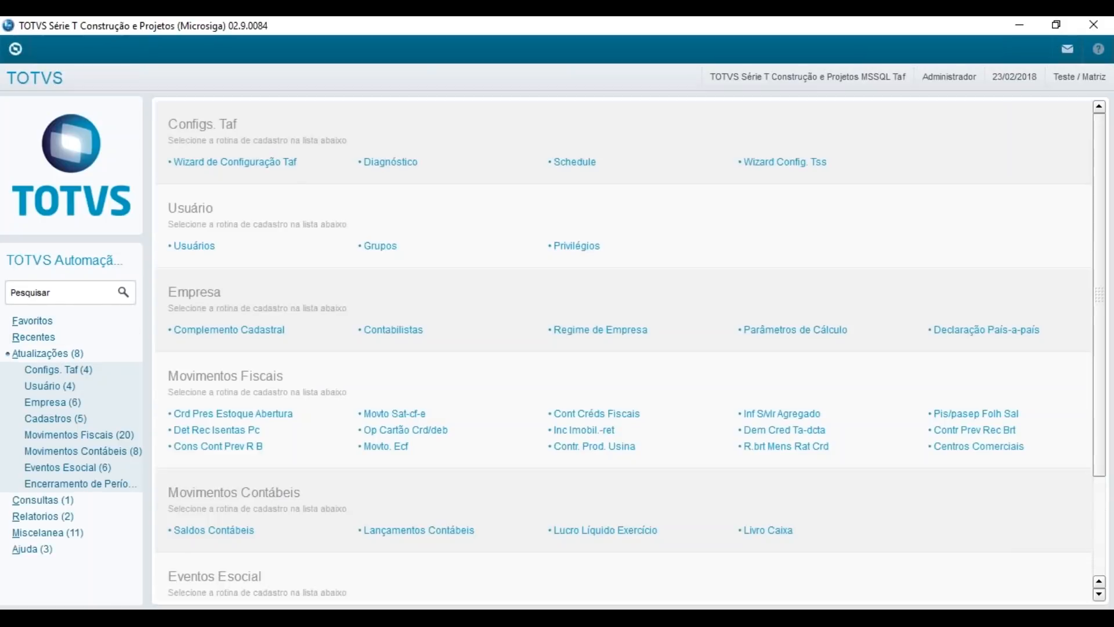
{"action": "left_click", "coordinate": [87, 419]}
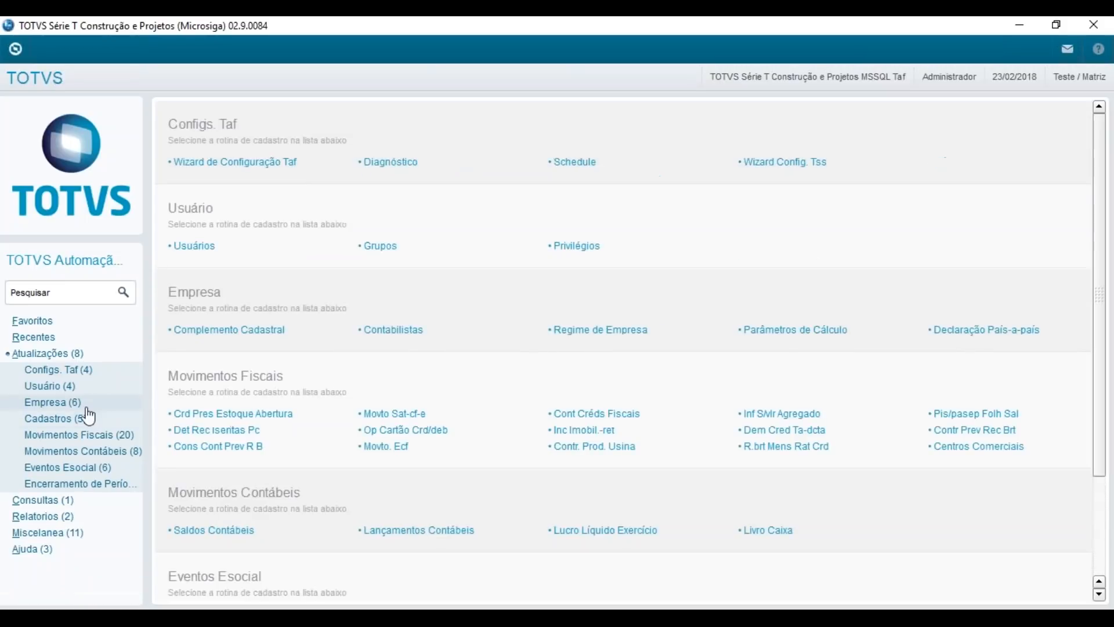
{"action": "left_click", "coordinate": [84, 405]}
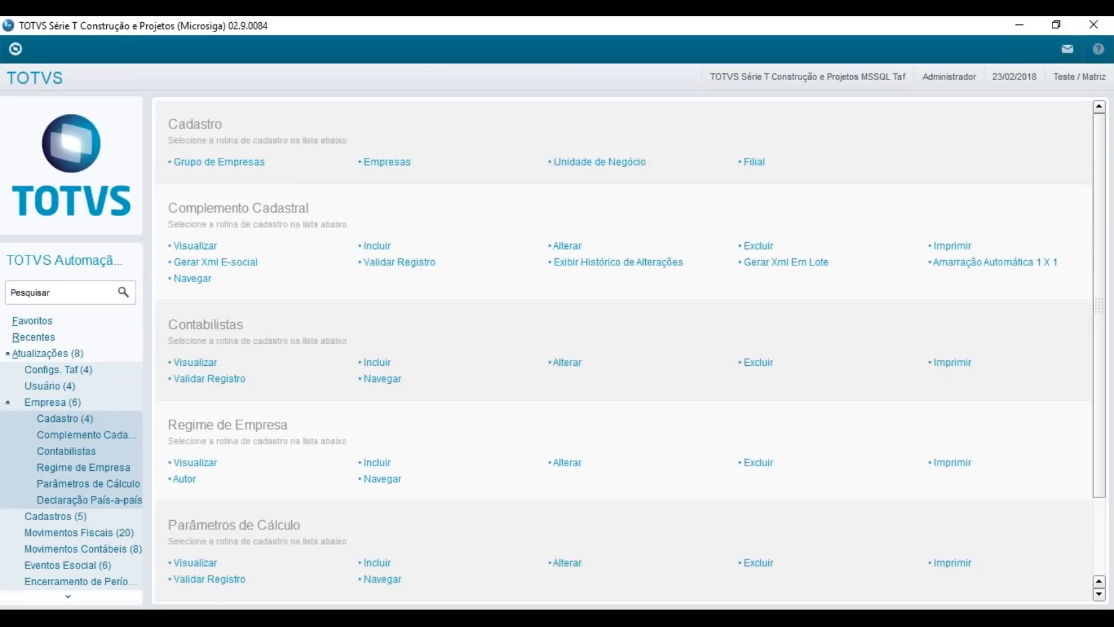
{"action": "left_click", "coordinate": [110, 447]}
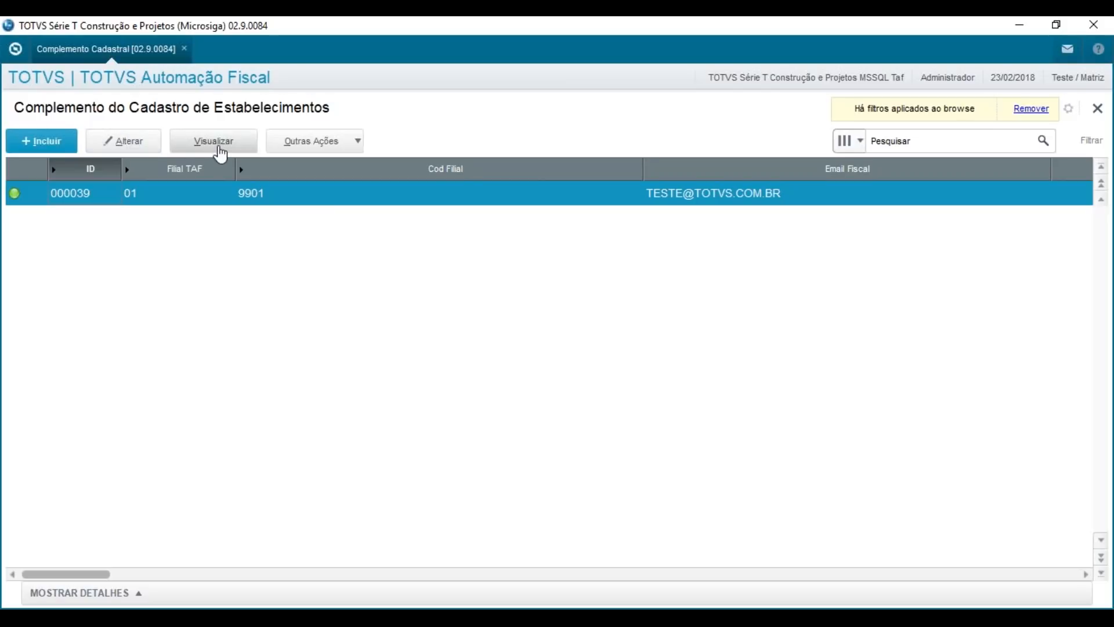
{"action": "left_click", "coordinate": [220, 152]}
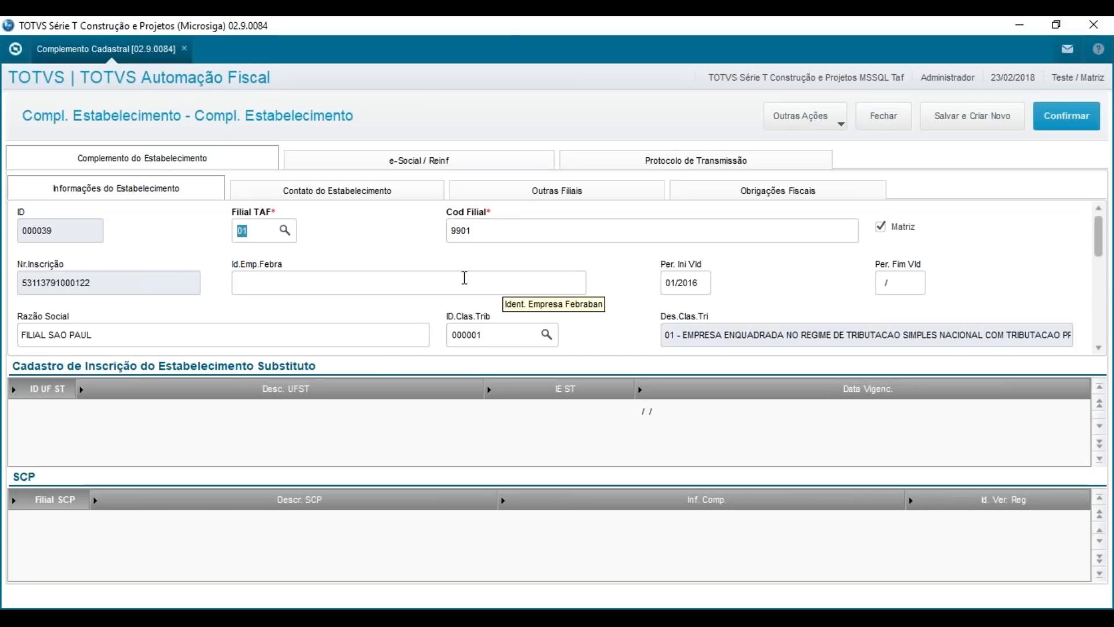
- Review the establishment's identification fields from Cod Filial through Matriz, validity period and Razão Social to ID.Clas.Trib
{"action": "left_click", "coordinate": [476, 238]}
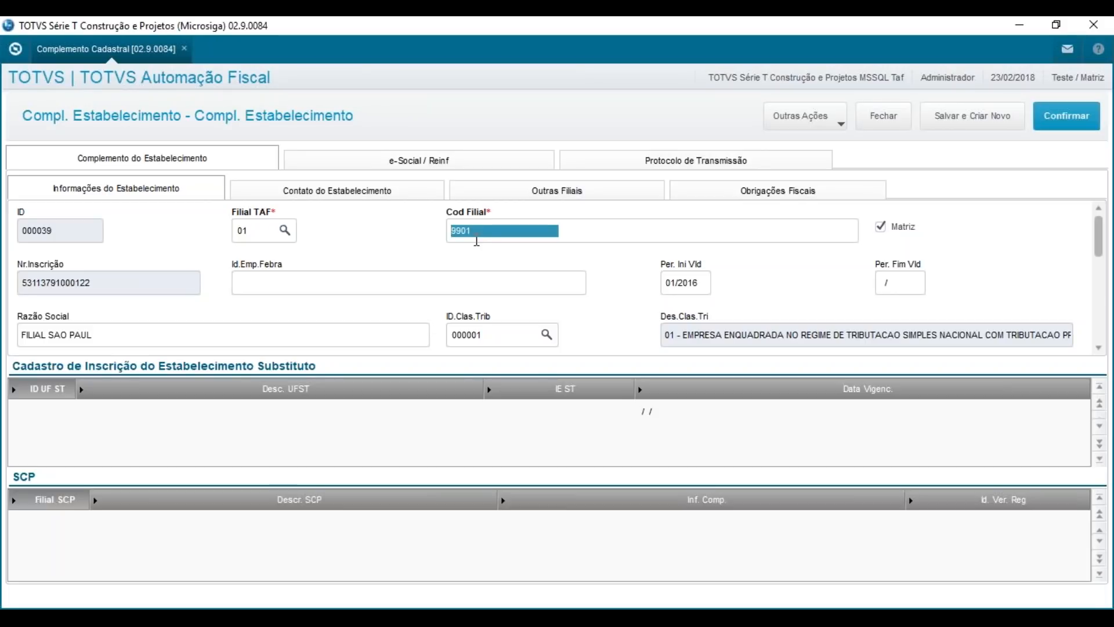
{"action": "key", "text": "Tab"}
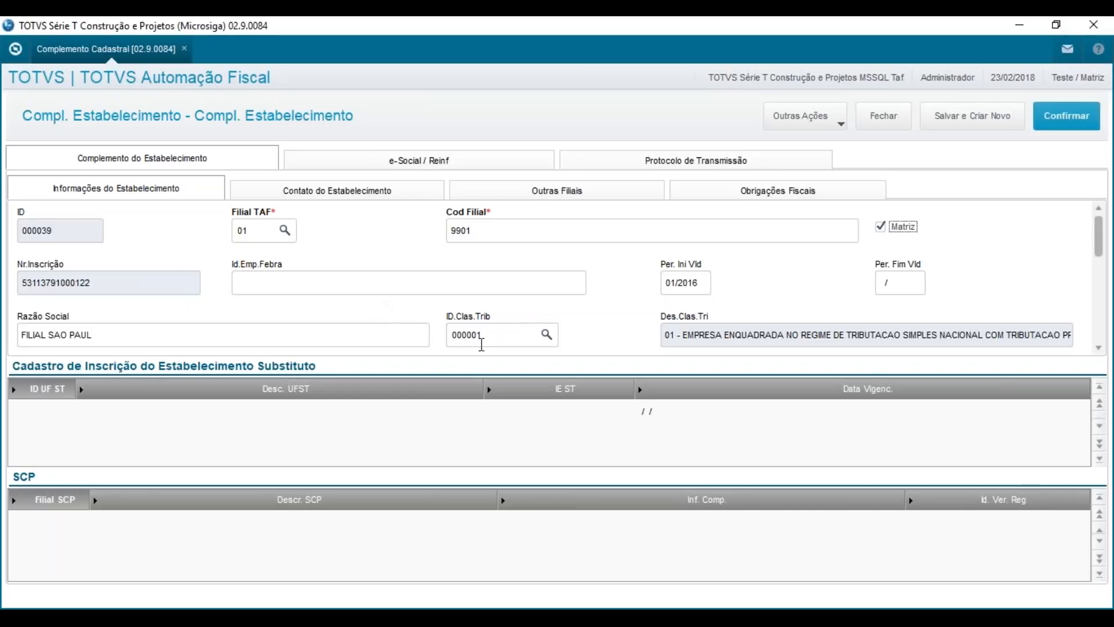
{"action": "key", "text": "Tab"}
{"action": "key", "text": "Tab"}
{"action": "key", "text": "Tab"}
{"action": "key", "text": "Tab"}
{"action": "key", "text": "Tab"}
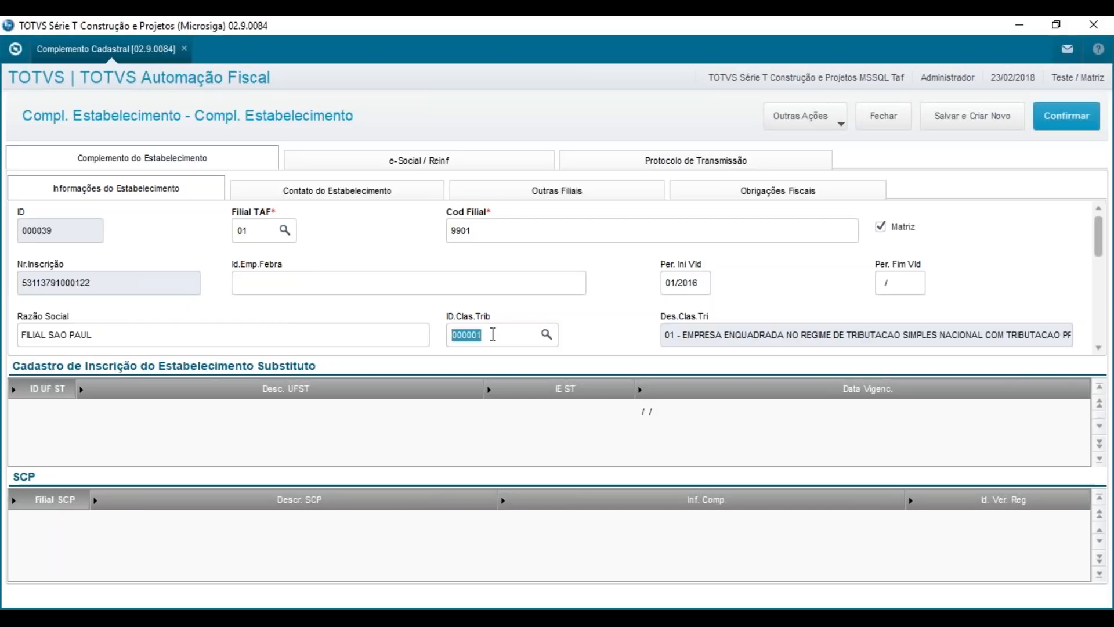
{"action": "key", "text": "Tab"}
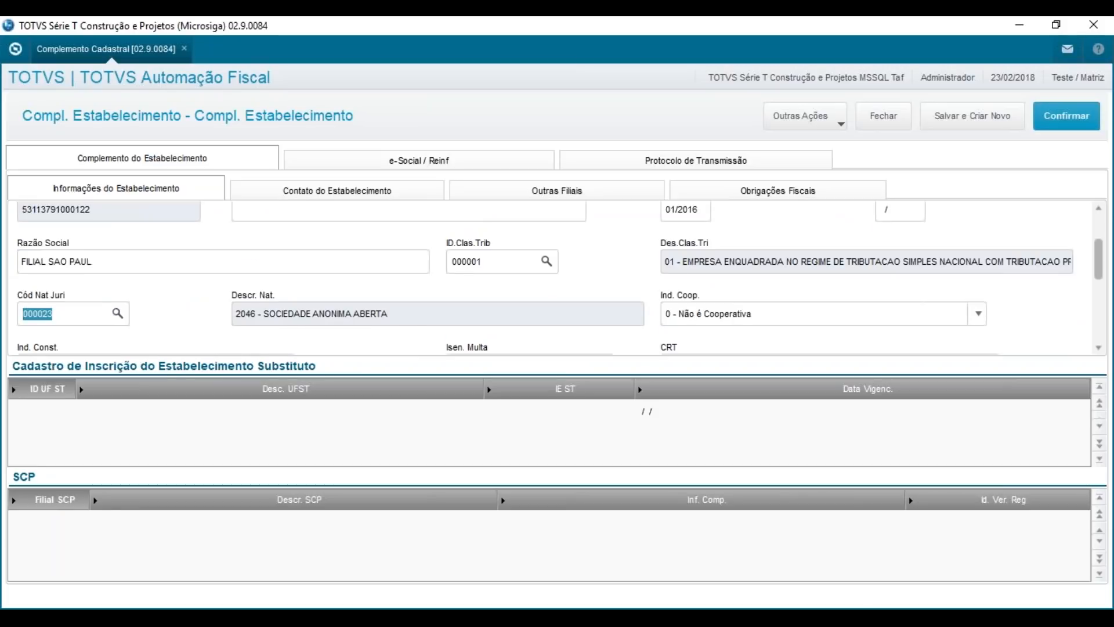
- Review the tax classification, legal nature, cooperative, builder, CRT, payroll relief and electronic registration fields of the establishment
{"action": "left_click", "coordinate": [482, 255]}
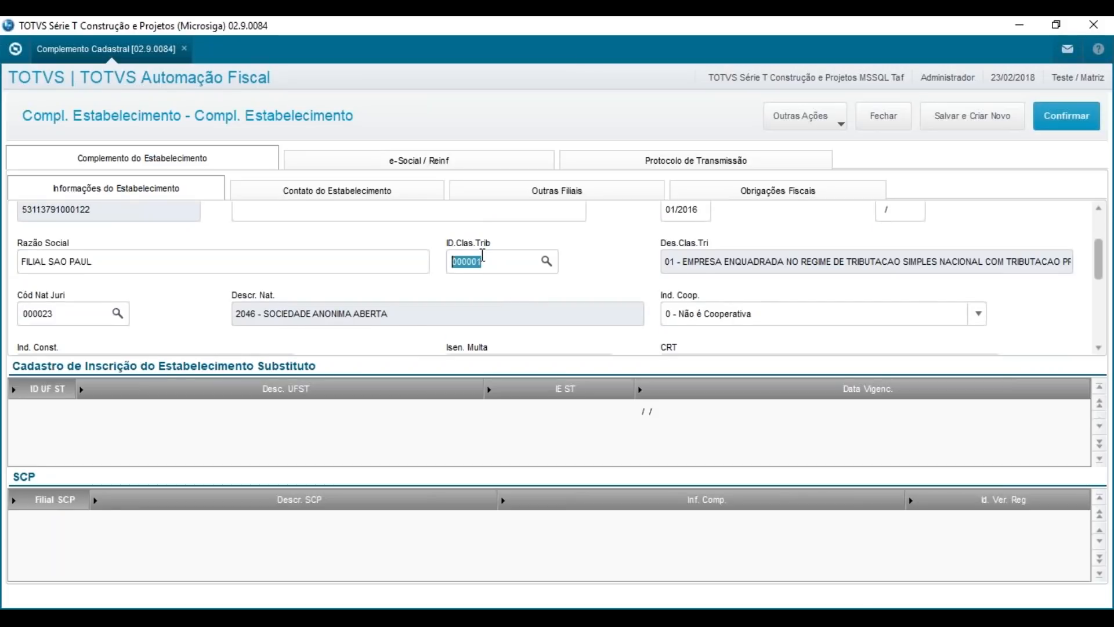
{"action": "key", "text": "Tab"}
{"action": "key", "text": "Tab"}
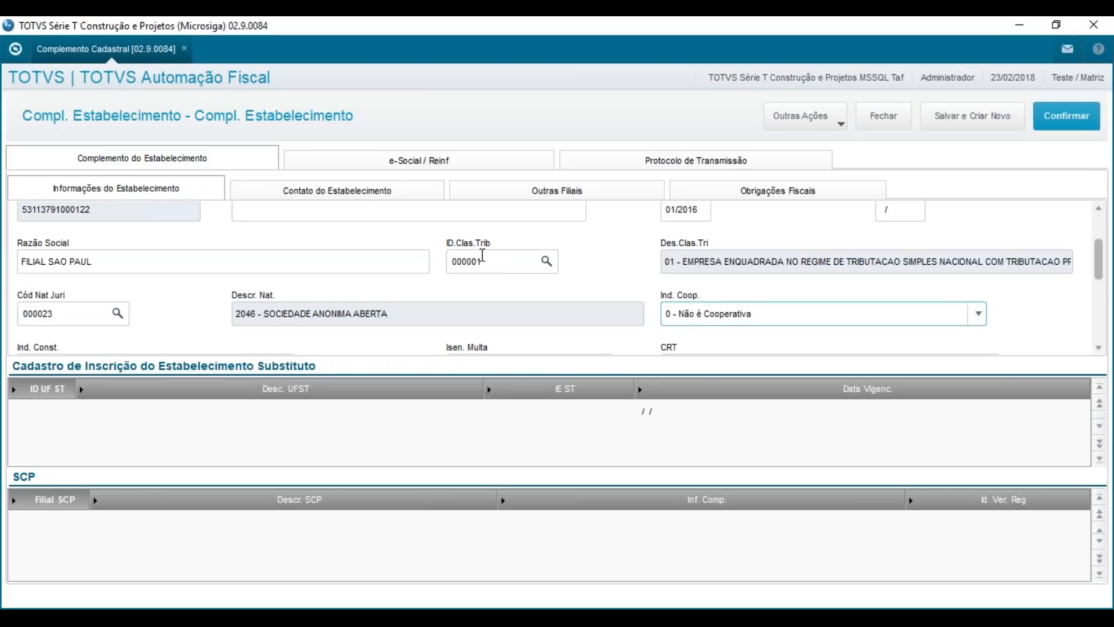
{"action": "key", "text": "Tab"}
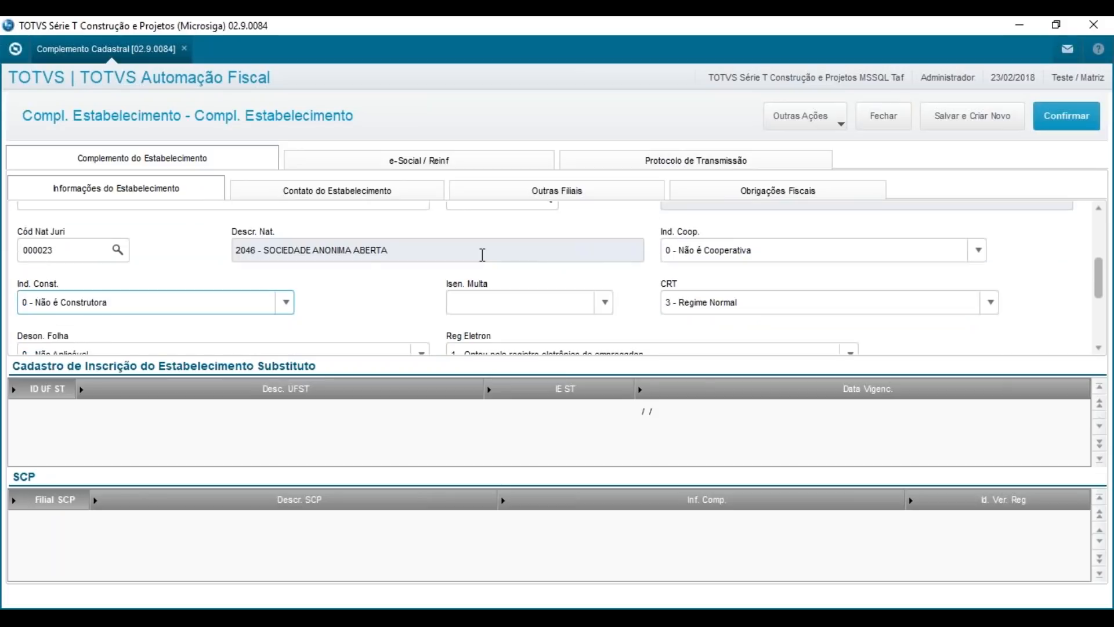
{"action": "key", "text": "Tab"}
{"action": "key", "text": "Tab"}
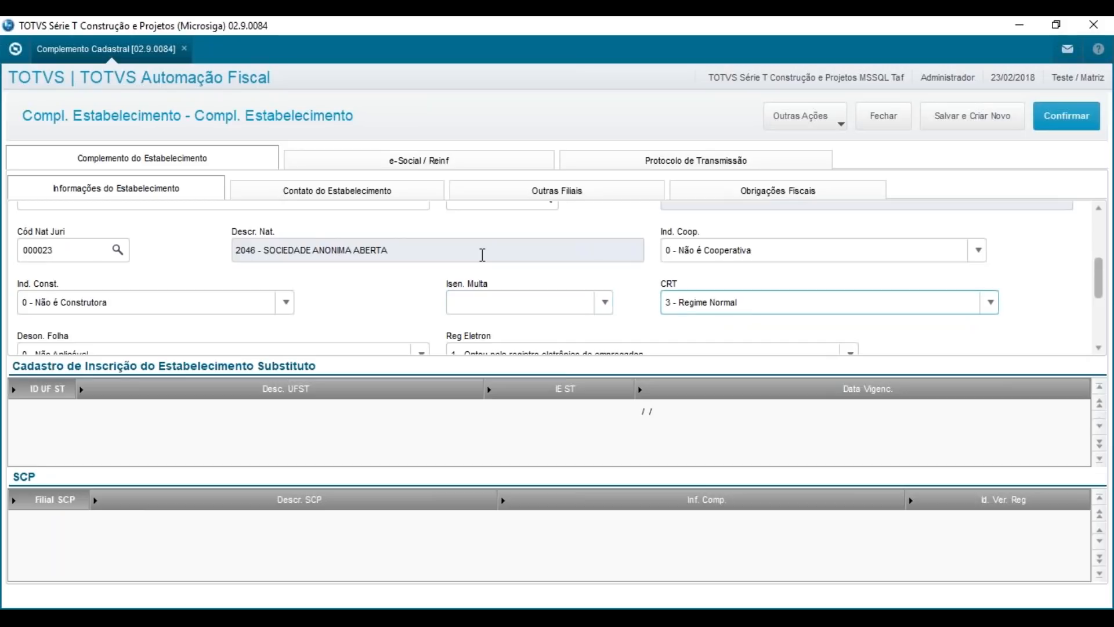
{"action": "key", "text": "Tab"}
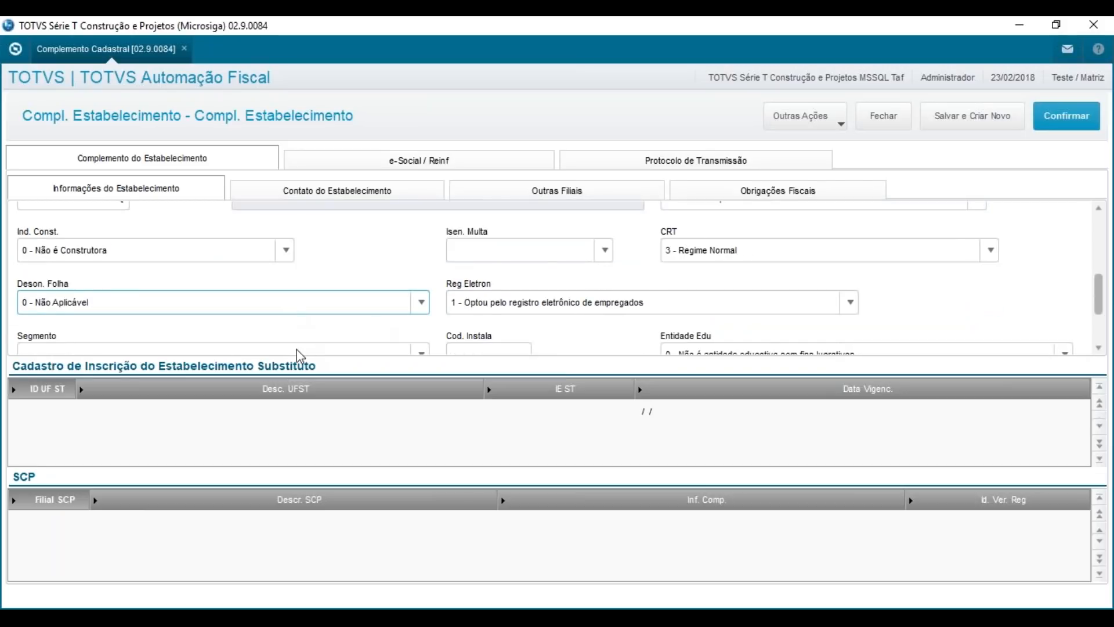
{"action": "key", "text": "Tab"}
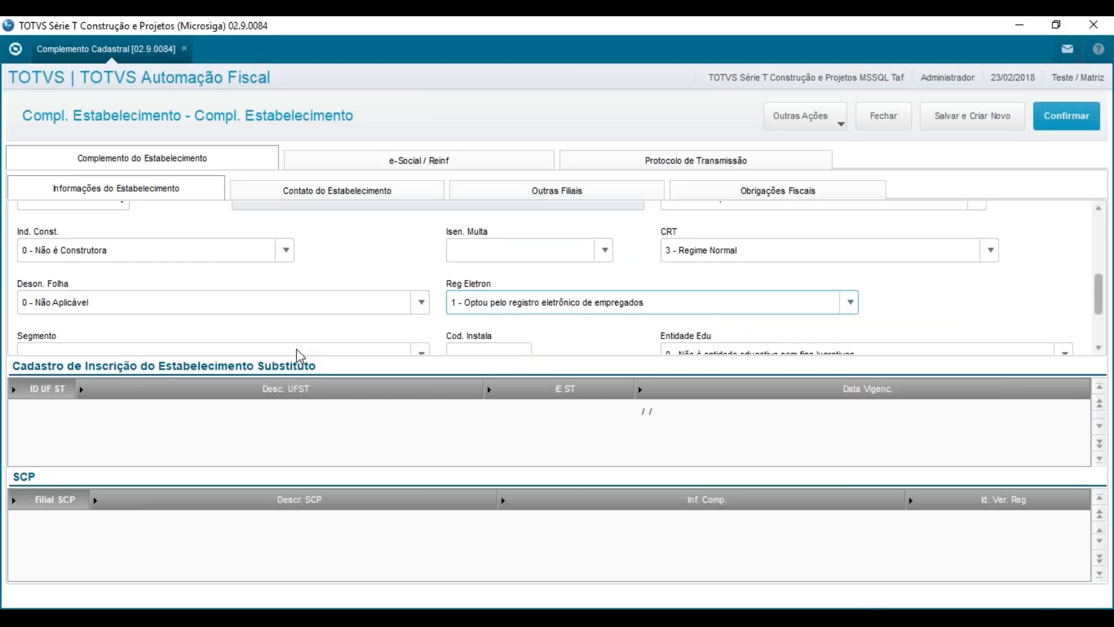
{"action": "key", "text": "Tab"}
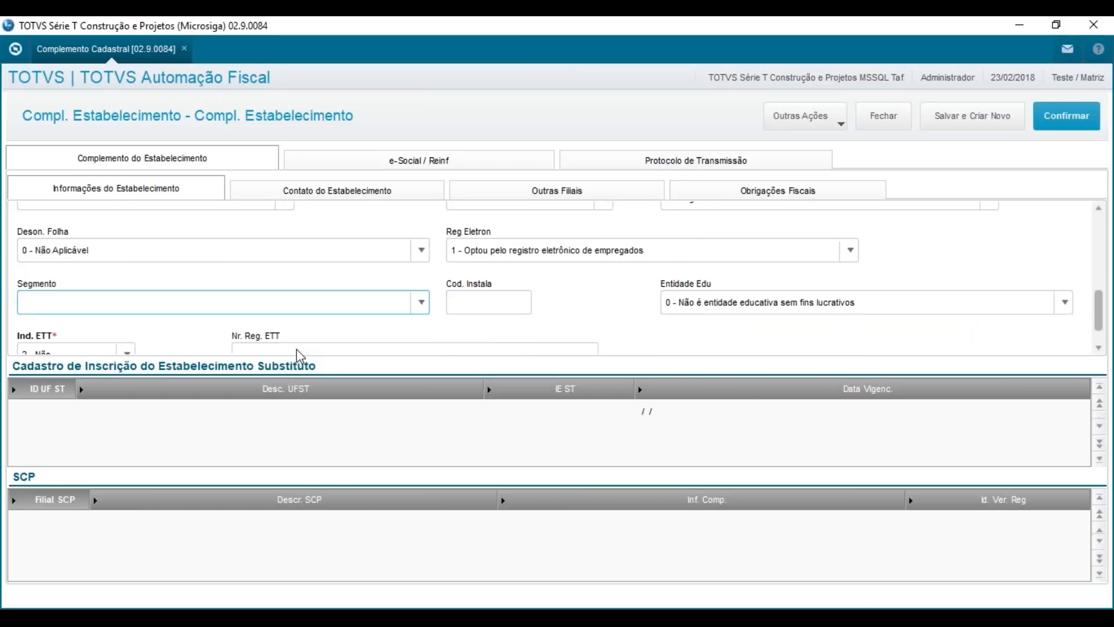
- Inspect the Segmento options, leave the field blank, and review the establishment's Ind. ETT and Nr. Reg. ETT fields
{"action": "left_click", "coordinate": [327, 302]}
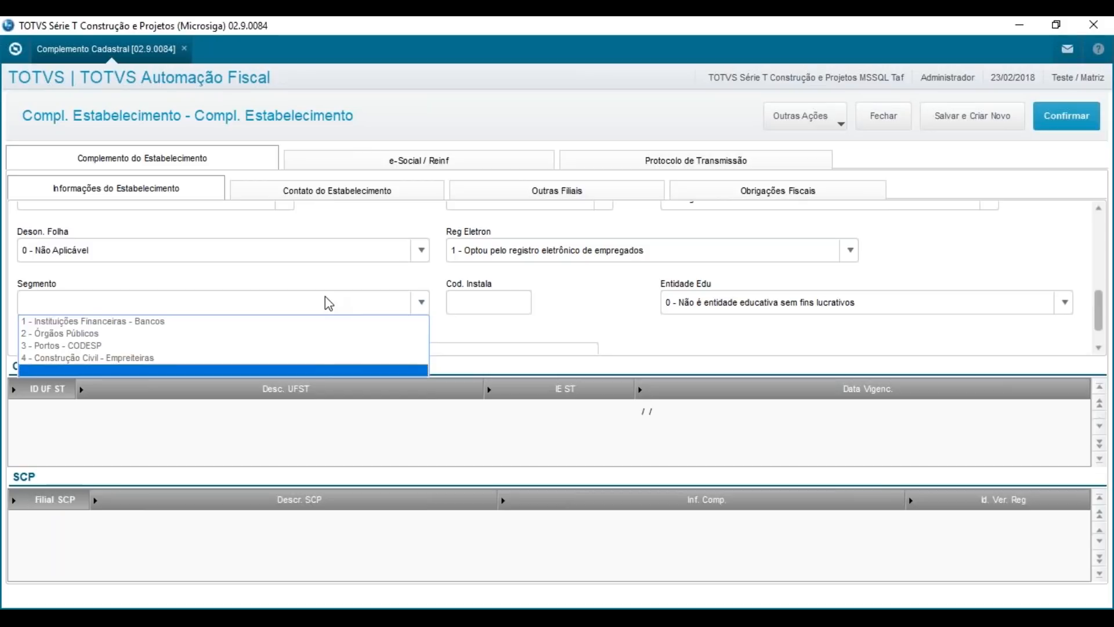
{"action": "key", "text": "Return"}
{"action": "key", "text": "Tab"}
{"action": "key", "text": "Tab"}
{"action": "key", "text": "Tab"}
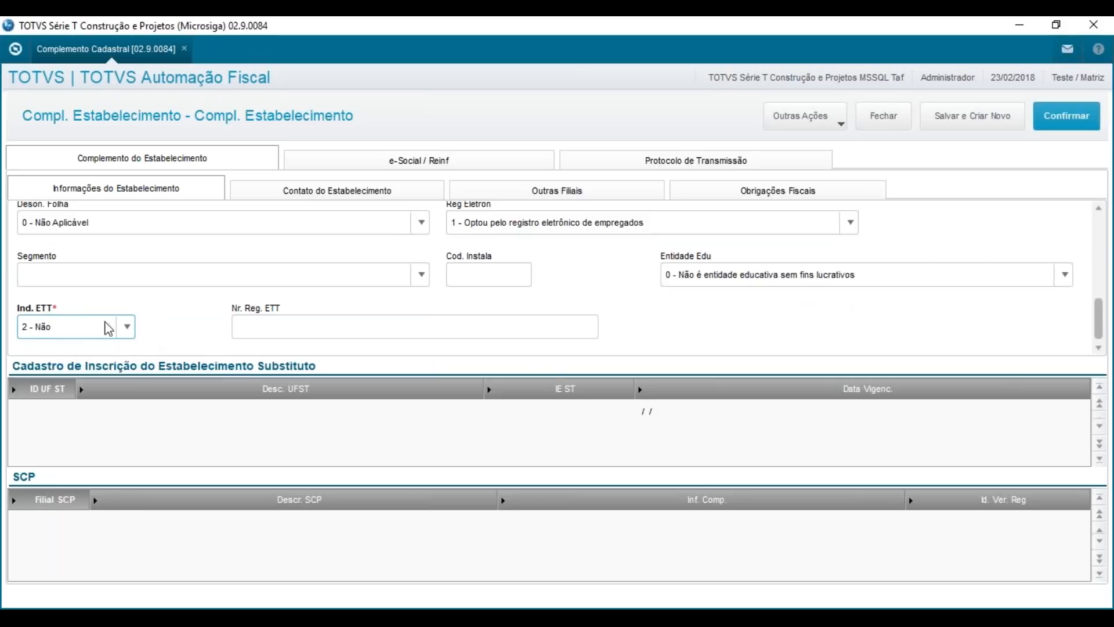
{"action": "left_click", "coordinate": [281, 326]}
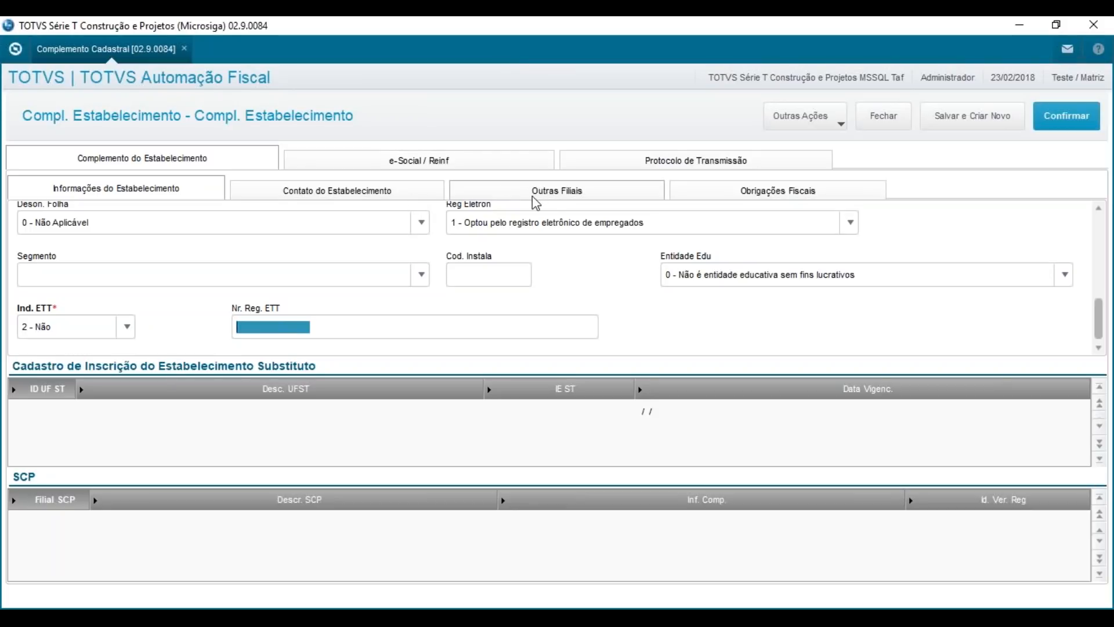
- Examine the software house record in the e-Social / Reinf data, from its CNPJ through contact details to the e-mail
{"action": "left_click", "coordinate": [452, 169]}
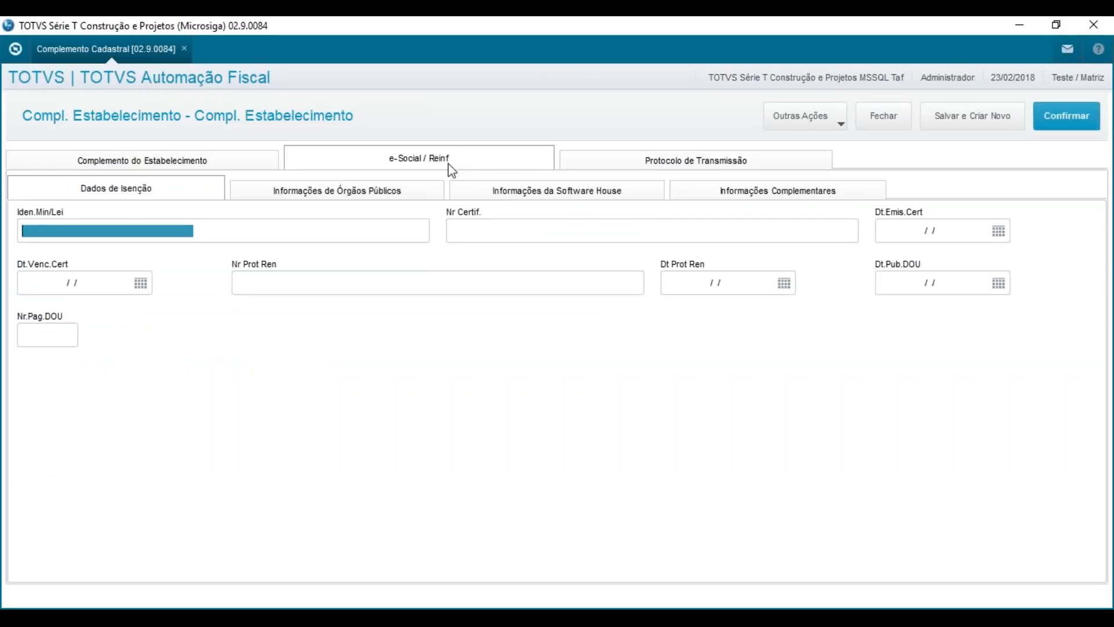
{"action": "left_click", "coordinate": [530, 195]}
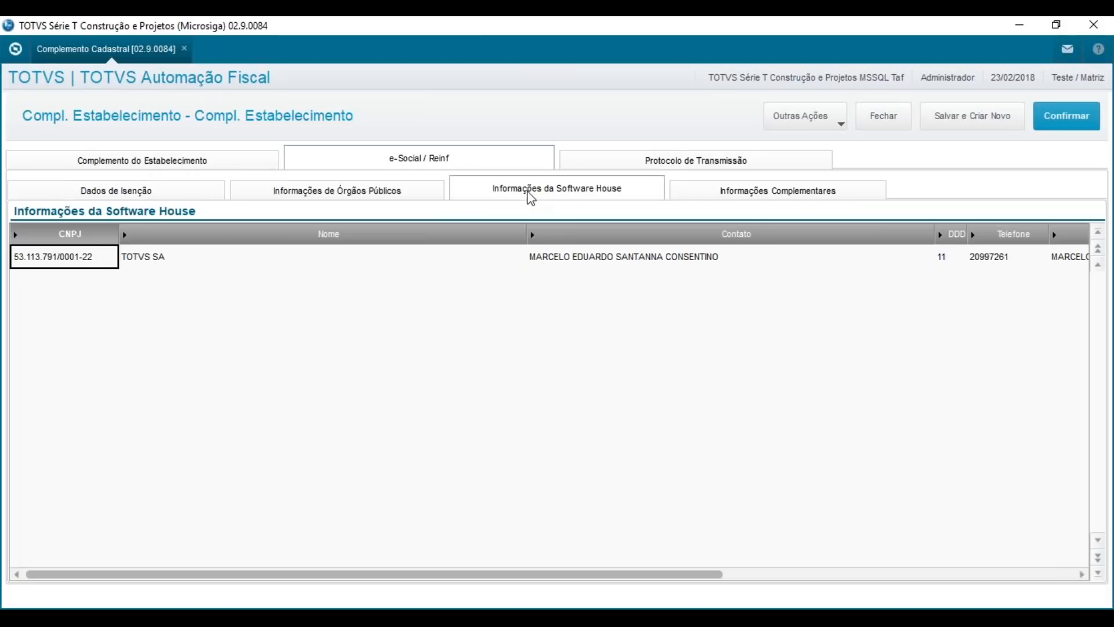
{"action": "key", "text": "Right"}
{"action": "key", "text": "Right"}
{"action": "key", "text": "Right"}
{"action": "key", "text": "Right"}
{"action": "key", "text": "Right"}
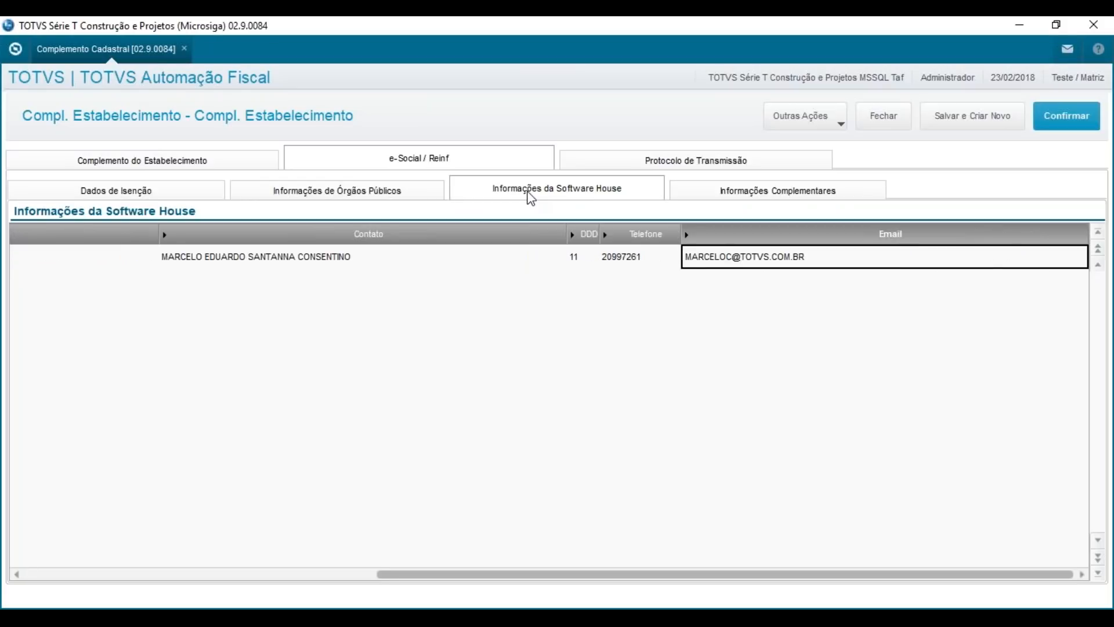
{"action": "key", "text": "Left"}
{"action": "key", "text": "Home"}
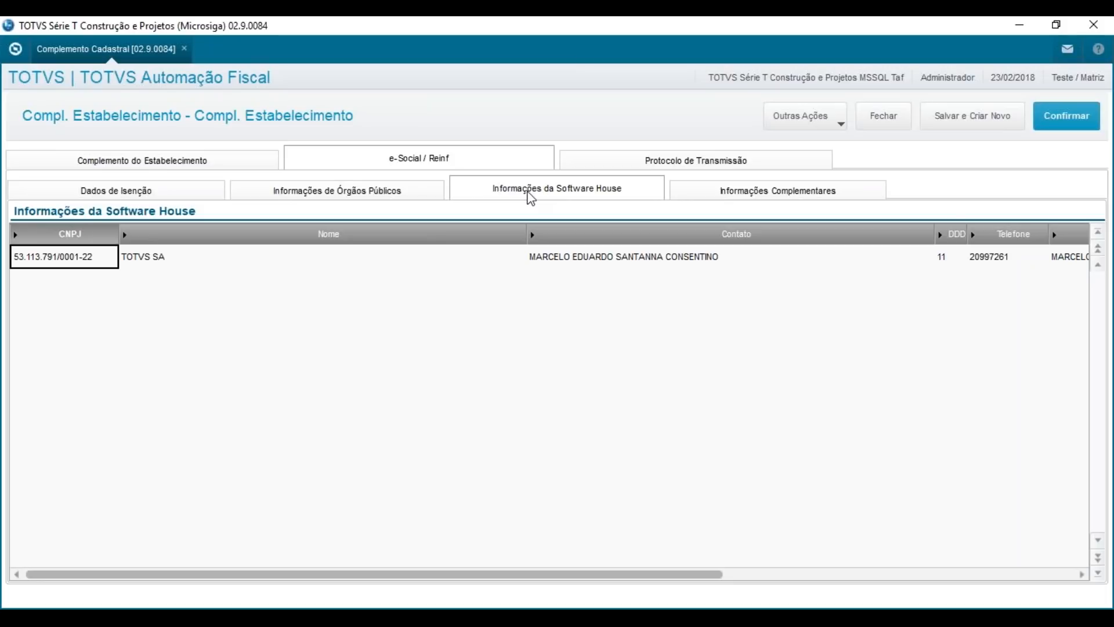
{"action": "key", "text": "Down"}
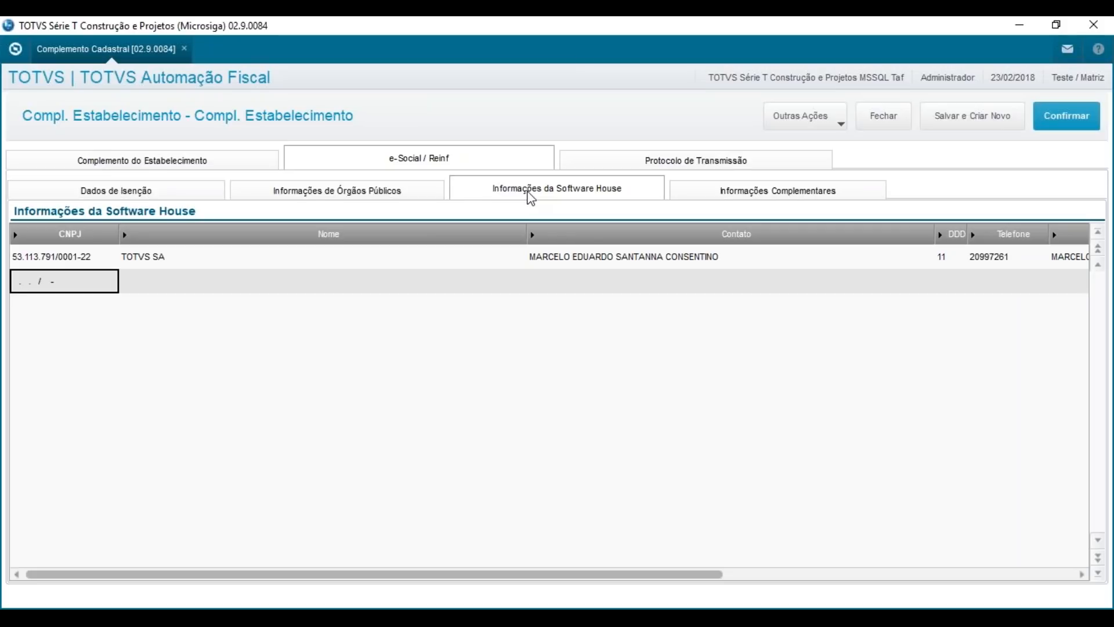
{"action": "key", "text": "Up"}
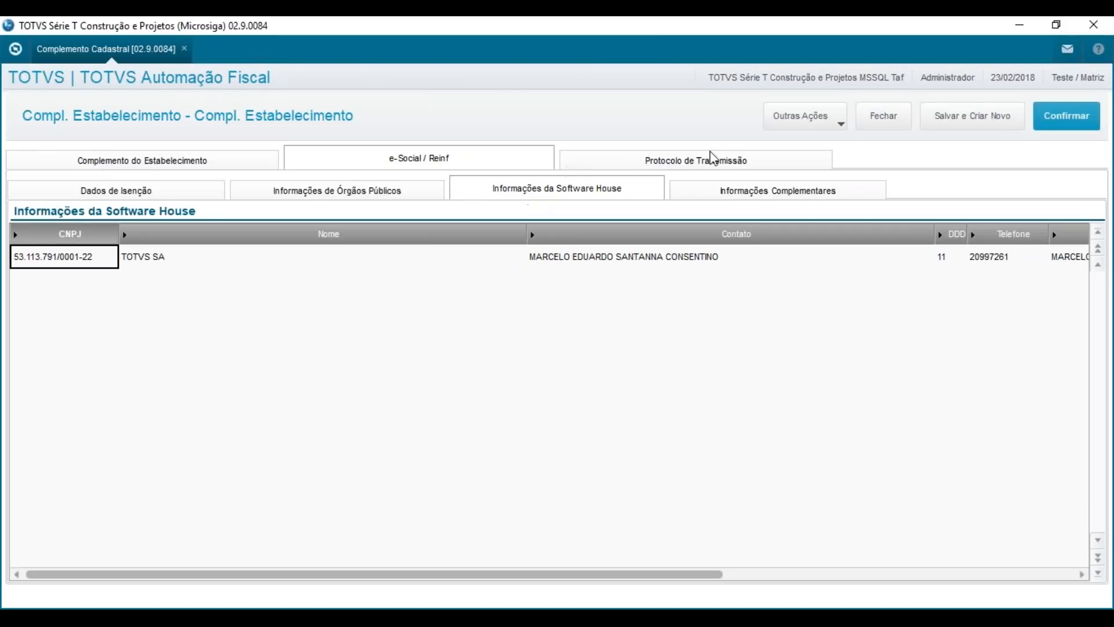
- Select "0 - Situação Normal" as Situação PJ in the e-Social / Reinf complementary information
{"action": "left_click", "coordinate": [748, 199]}
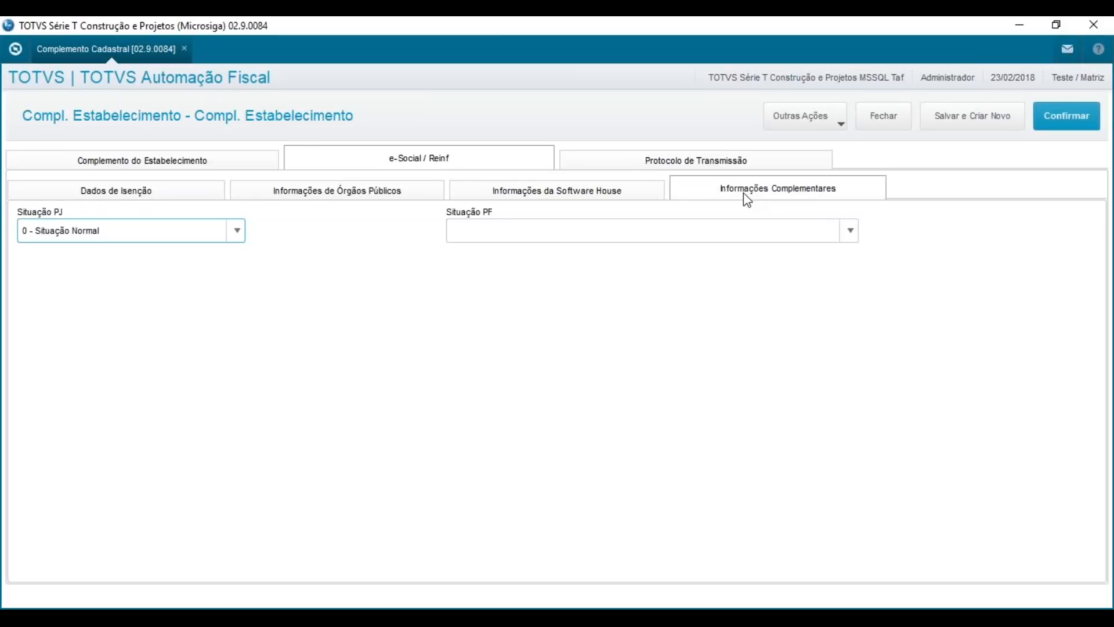
{"action": "left_click", "coordinate": [87, 242]}
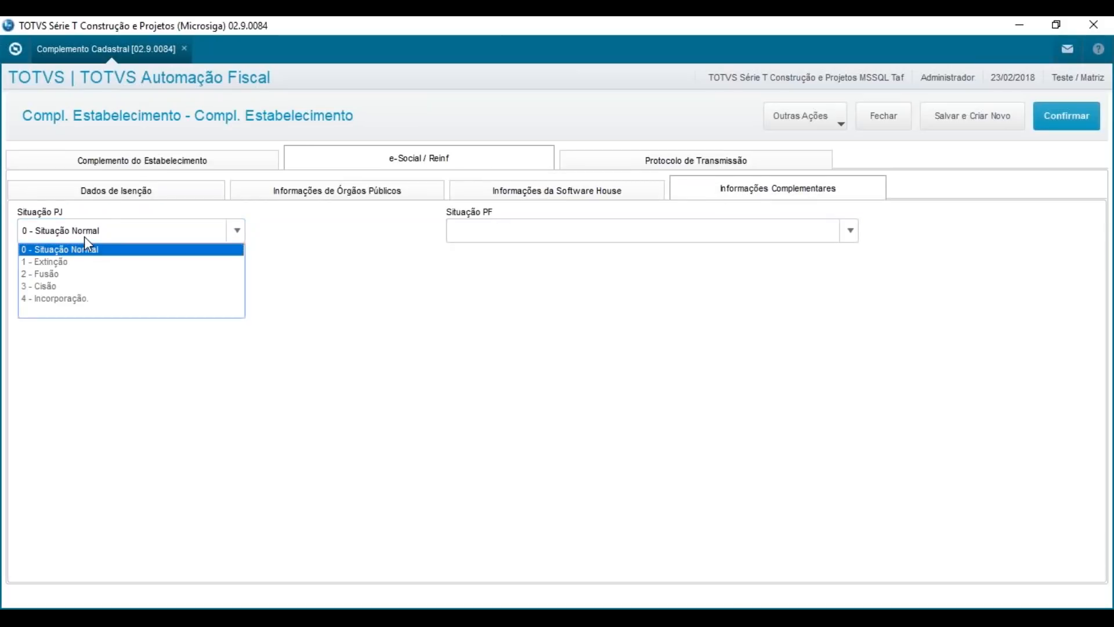
{"action": "left_click", "coordinate": [89, 250]}
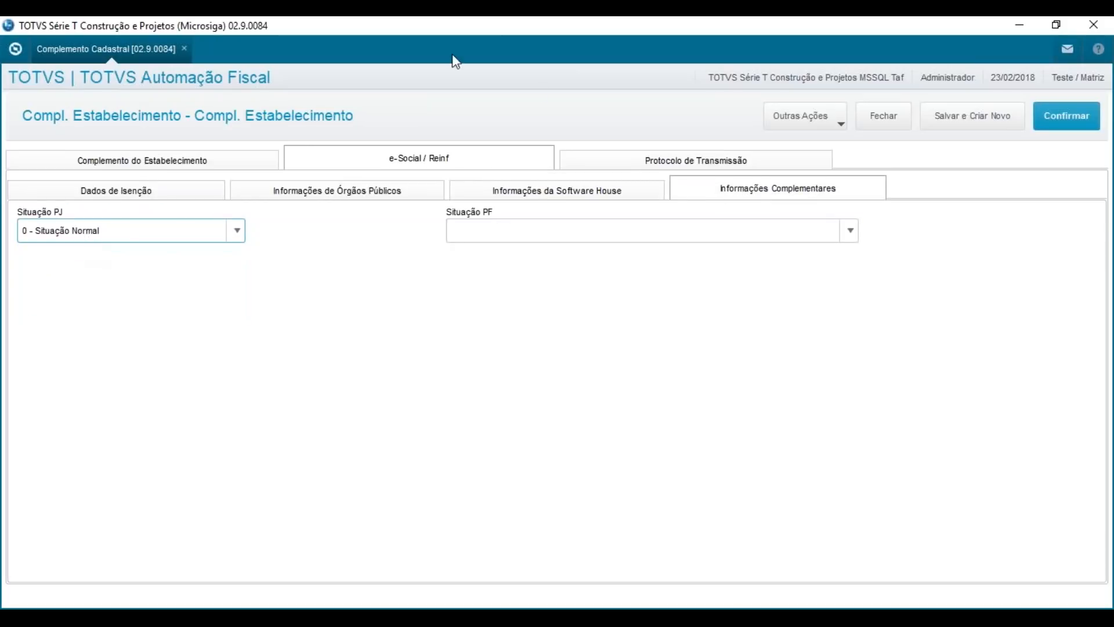
- Check the last protocol and transmitter CNPJ fields in Protocolo de Transmissão, and close the establishment form
{"action": "left_click", "coordinate": [203, 165]}
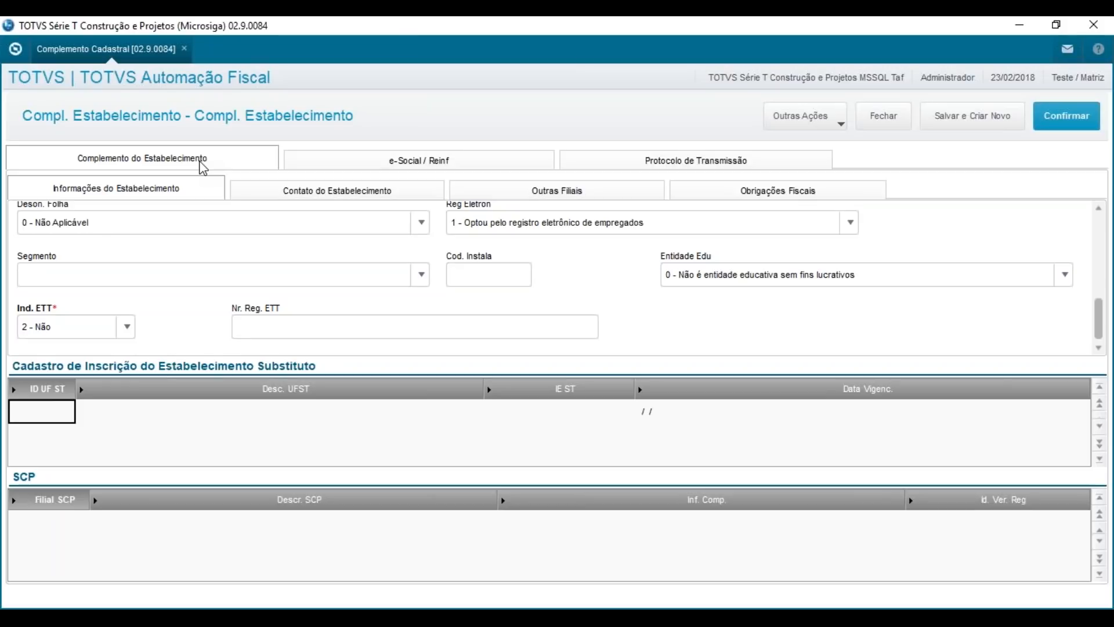
{"action": "left_click", "coordinate": [741, 168]}
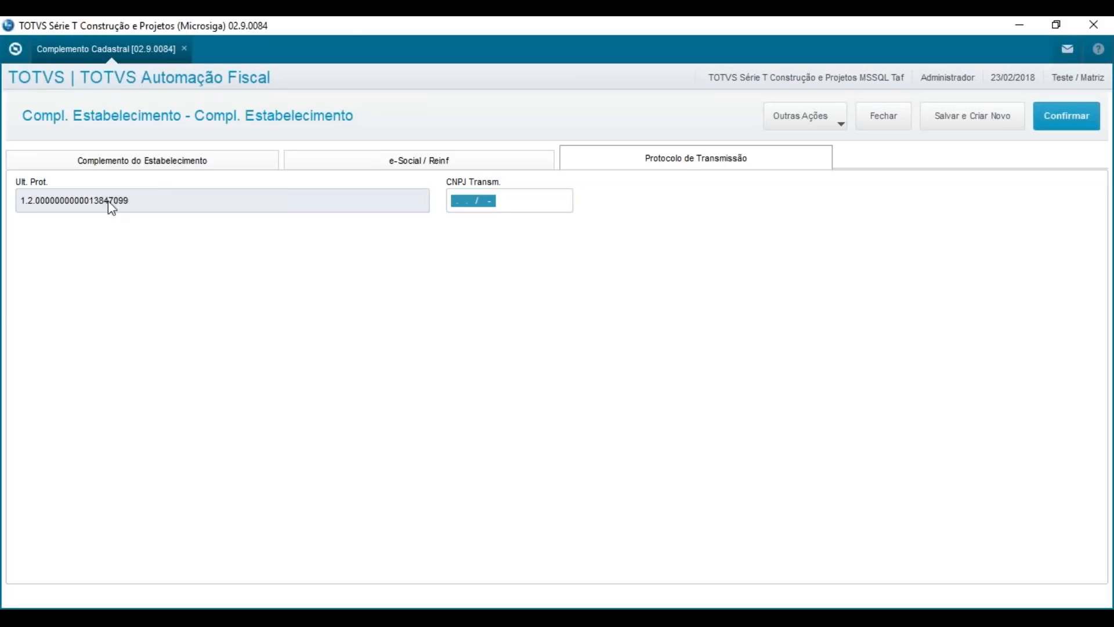
{"action": "left_click_drag", "start_coordinate": [519, 207], "coordinate": [415, 190]}
{"action": "left_click", "coordinate": [173, 165]}
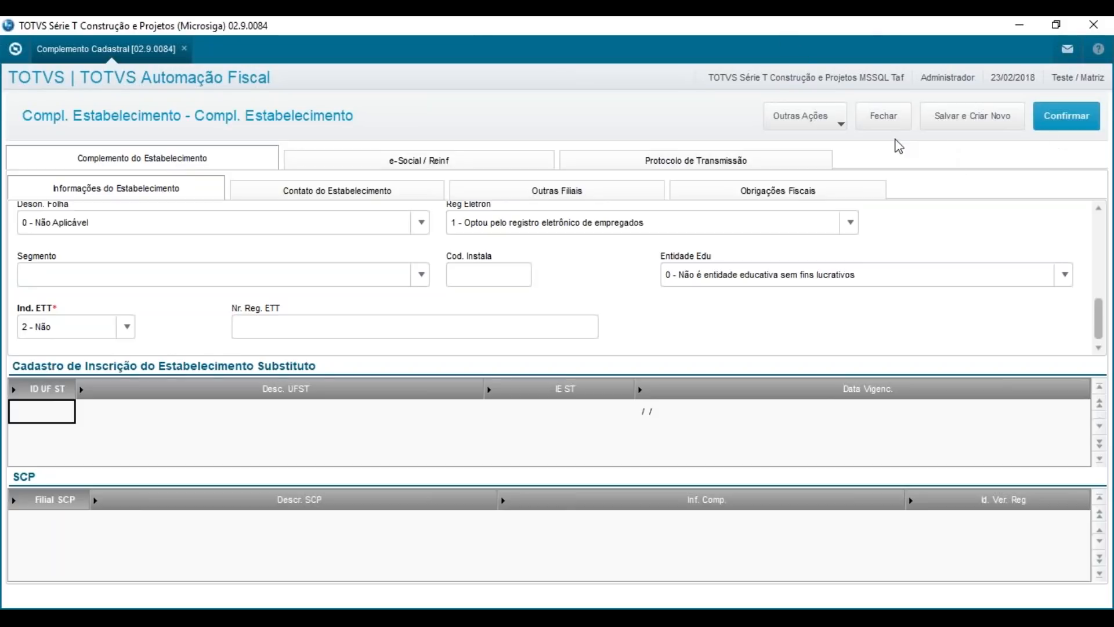
{"action": "left_click", "coordinate": [887, 117]}
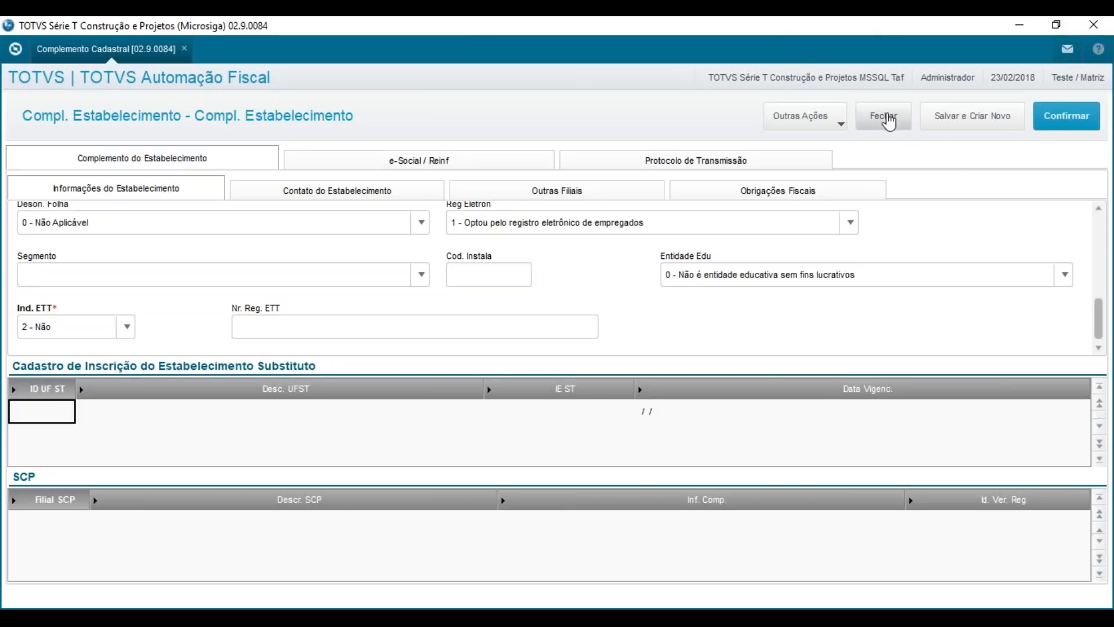
- Exit the Complemento Cadastral routine and collapse the Empresa group
{"action": "left_click", "coordinate": [726, 412]}
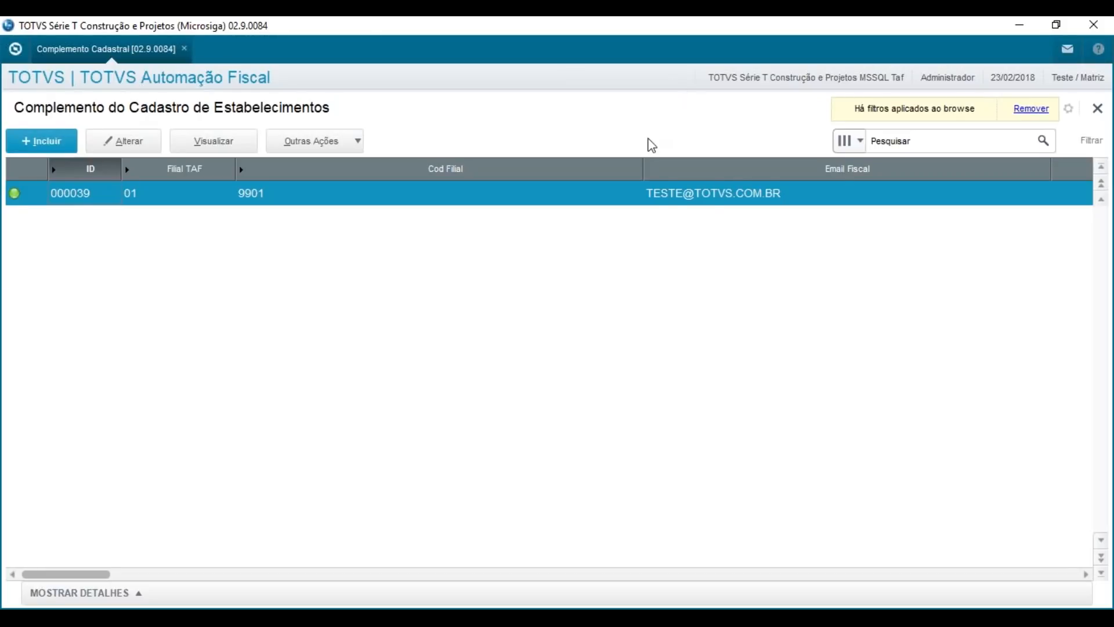
{"action": "key", "text": "Escape"}
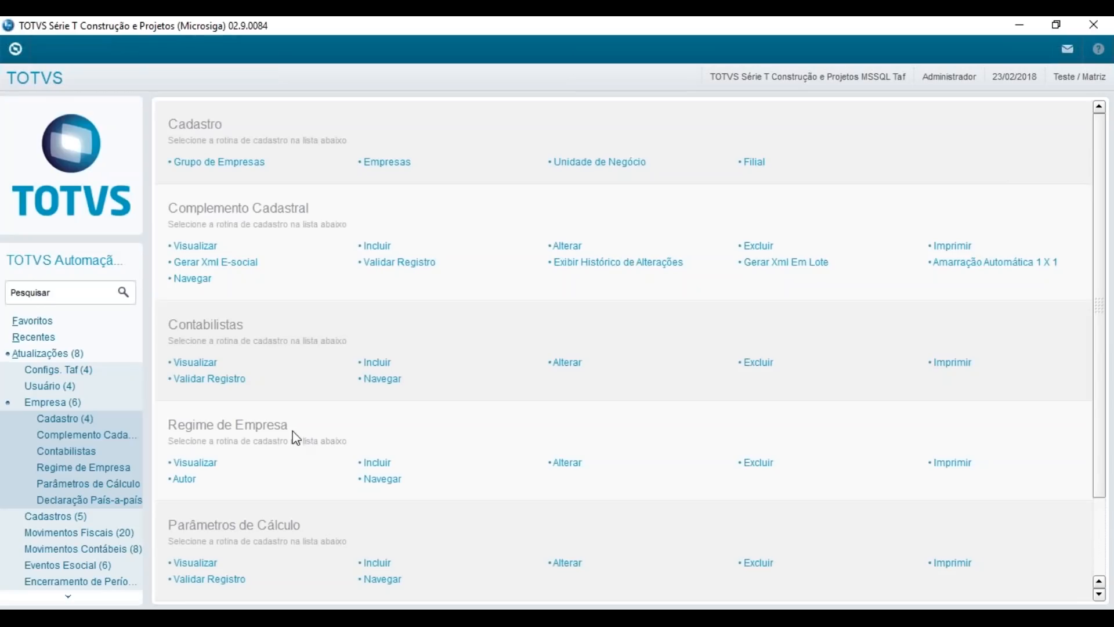
{"action": "left_click", "coordinate": [75, 406]}
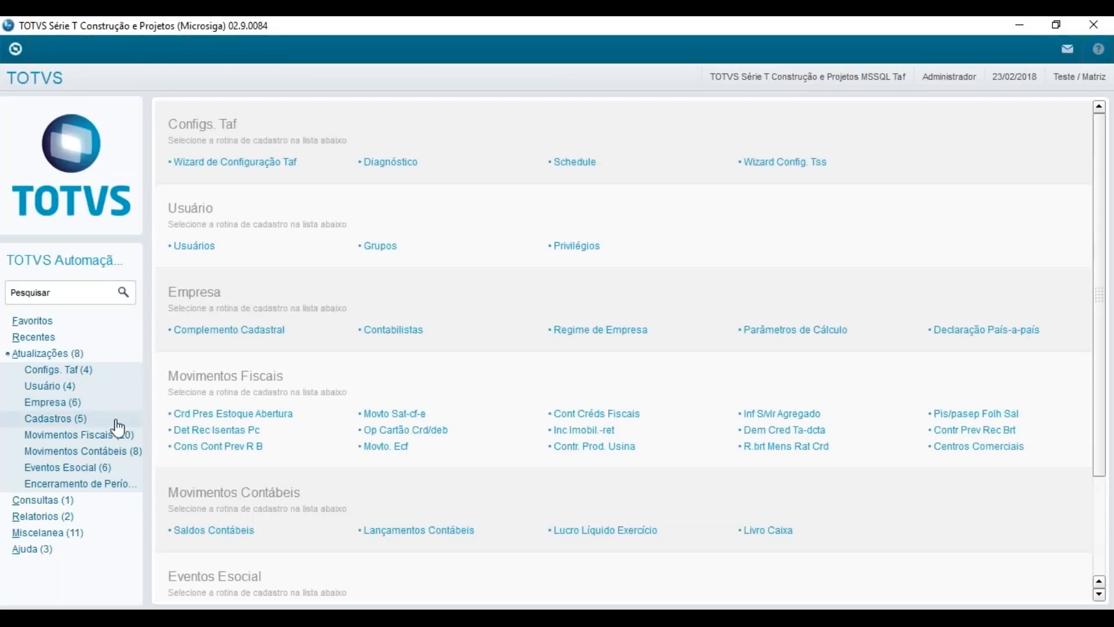
- Review the routines available under Tabelas and Trabalhador in Eventos Esocial
{"action": "left_click", "coordinate": [99, 470]}
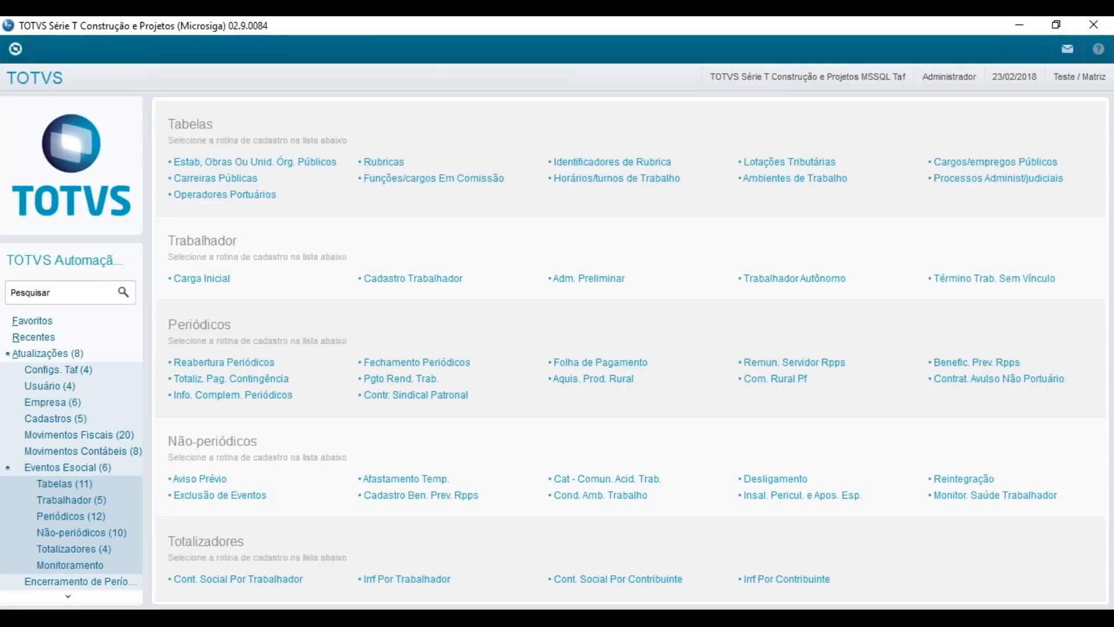
{"action": "left_click", "coordinate": [94, 486]}
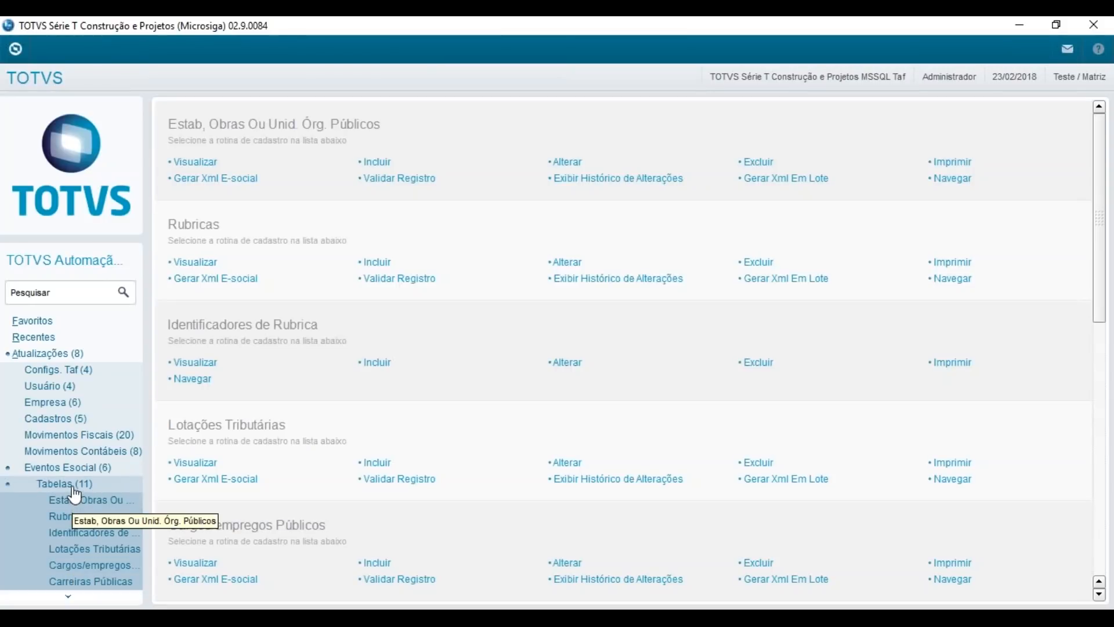
{"action": "left_click", "coordinate": [67, 485]}
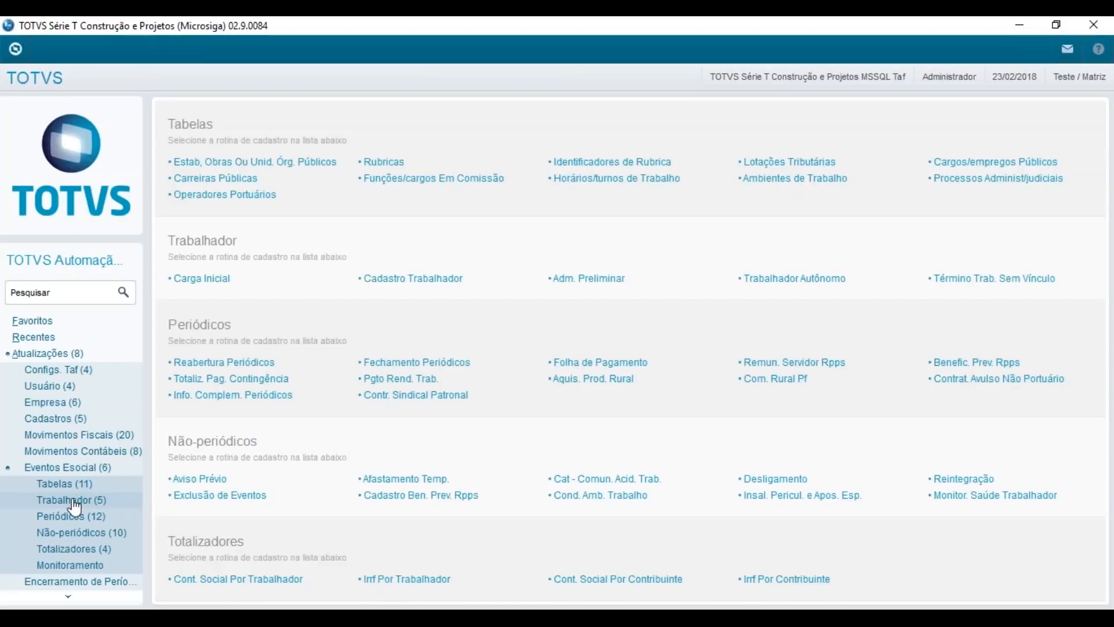
{"action": "left_click", "coordinate": [72, 501]}
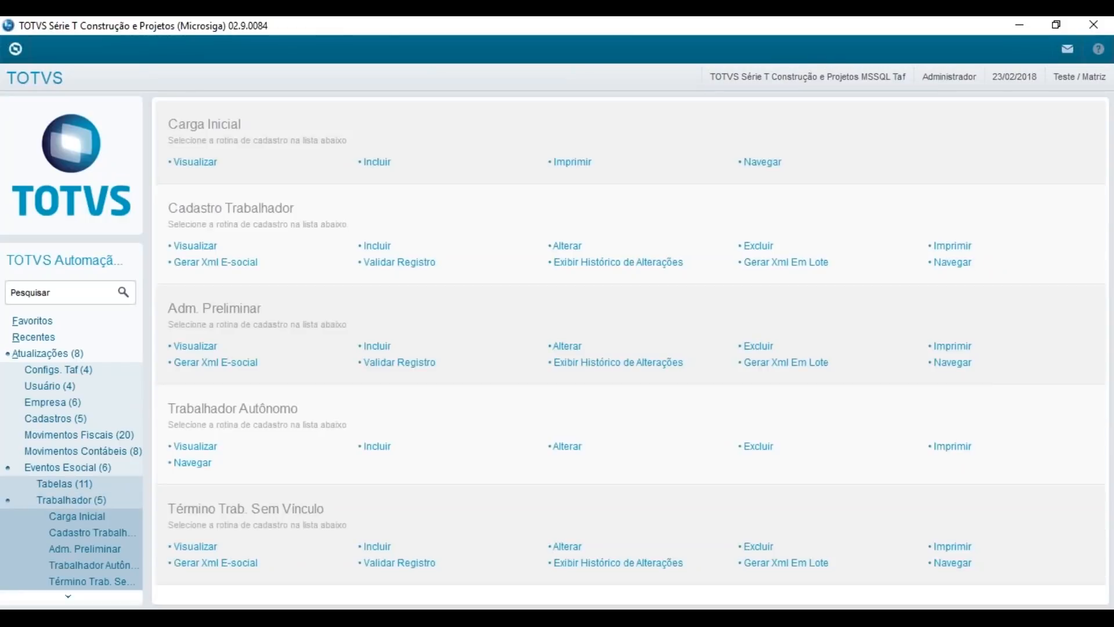
{"action": "left_click", "coordinate": [72, 501]}
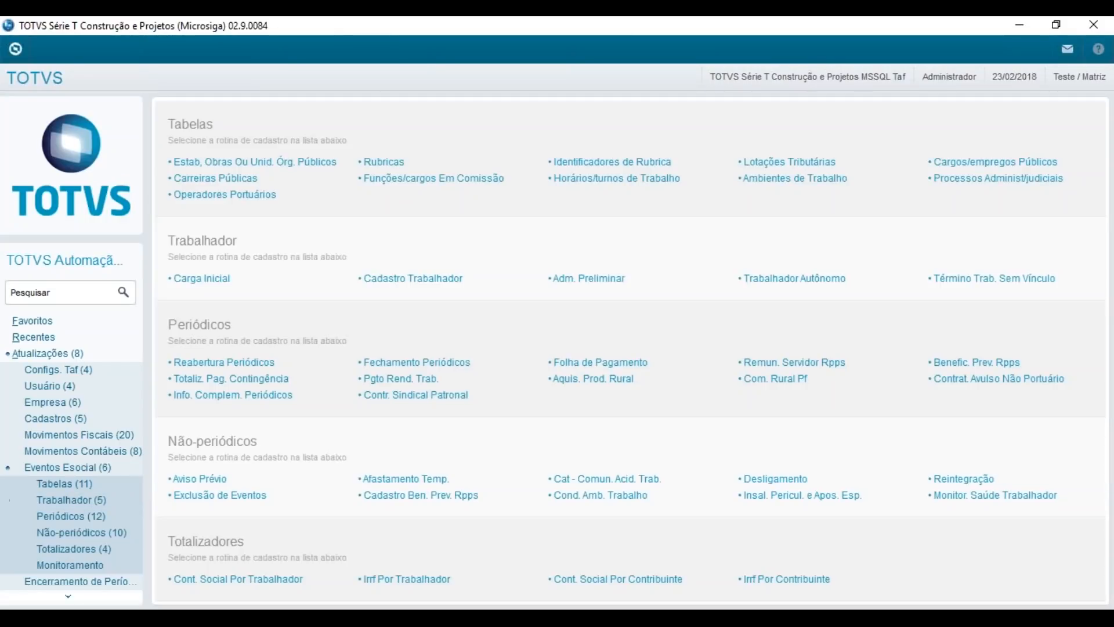
- Examine the full list of Periódicos routines in Eventos Esocial, and collapse the group
{"action": "left_click", "coordinate": [72, 516]}
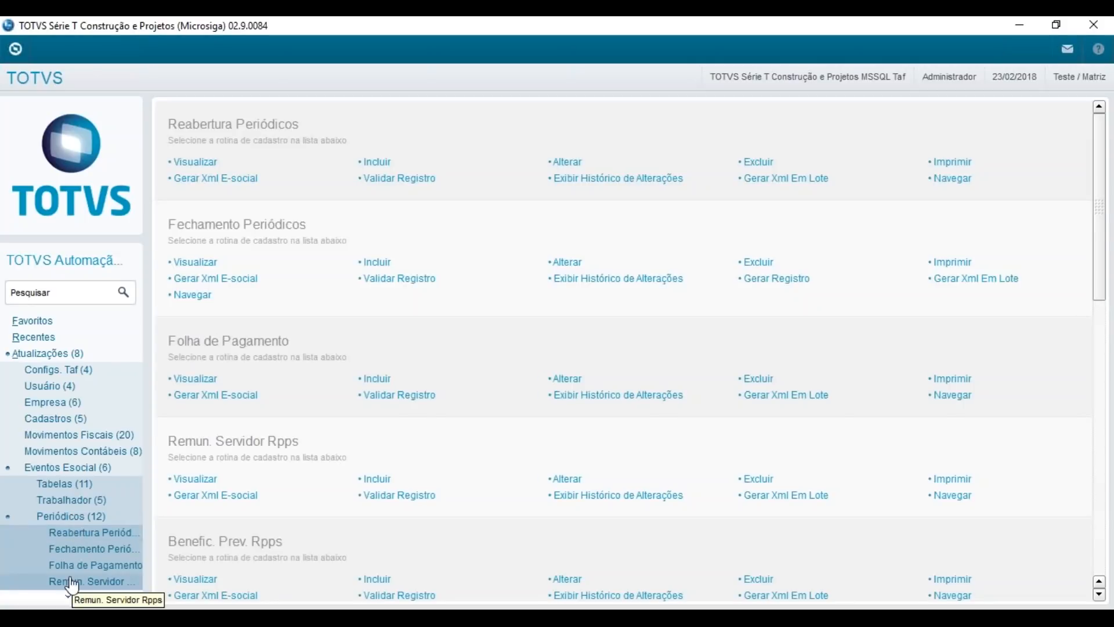
{"action": "left_click", "coordinate": [71, 598]}
{"action": "left_click", "coordinate": [70, 597]}
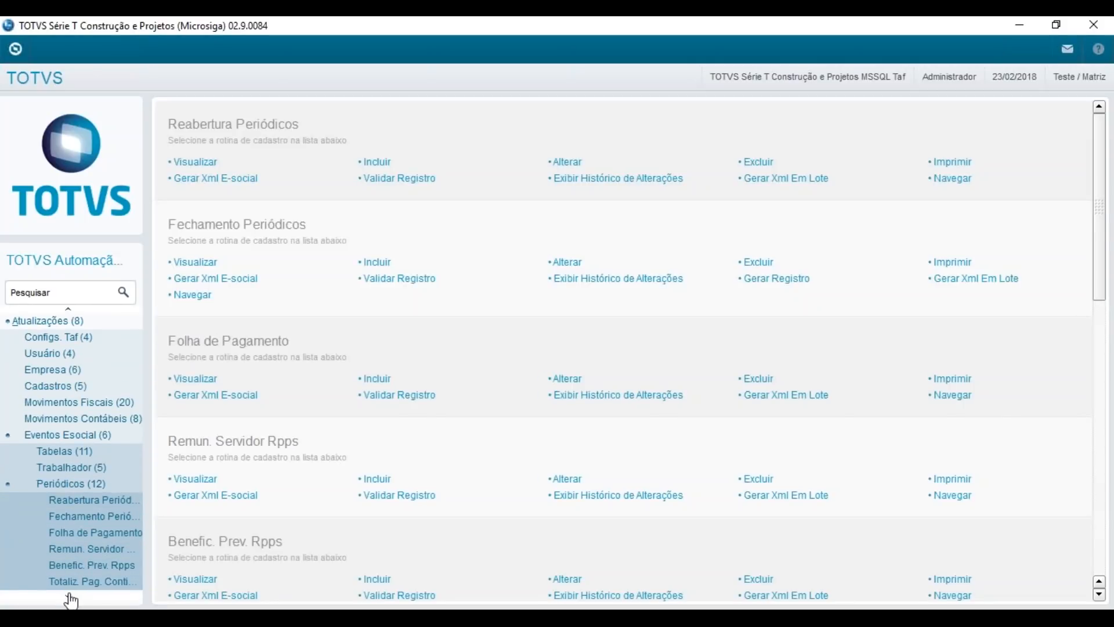
{"action": "left_click", "coordinate": [69, 596]}
{"action": "left_click", "coordinate": [70, 596]}
{"action": "left_click", "coordinate": [70, 597]}
{"action": "left_click", "coordinate": [70, 596]}
{"action": "left_click", "coordinate": [70, 597]}
{"action": "left_click", "coordinate": [70, 596]}
{"action": "left_click", "coordinate": [70, 597]}
{"action": "left_click", "coordinate": [70, 598]}
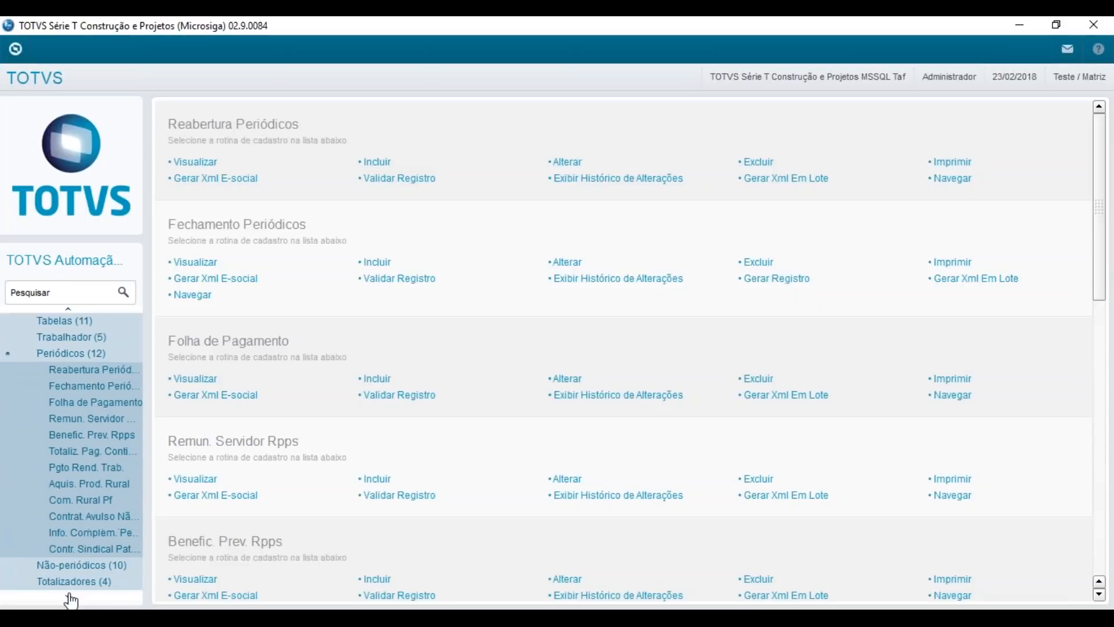
{"action": "left_click", "coordinate": [89, 354]}
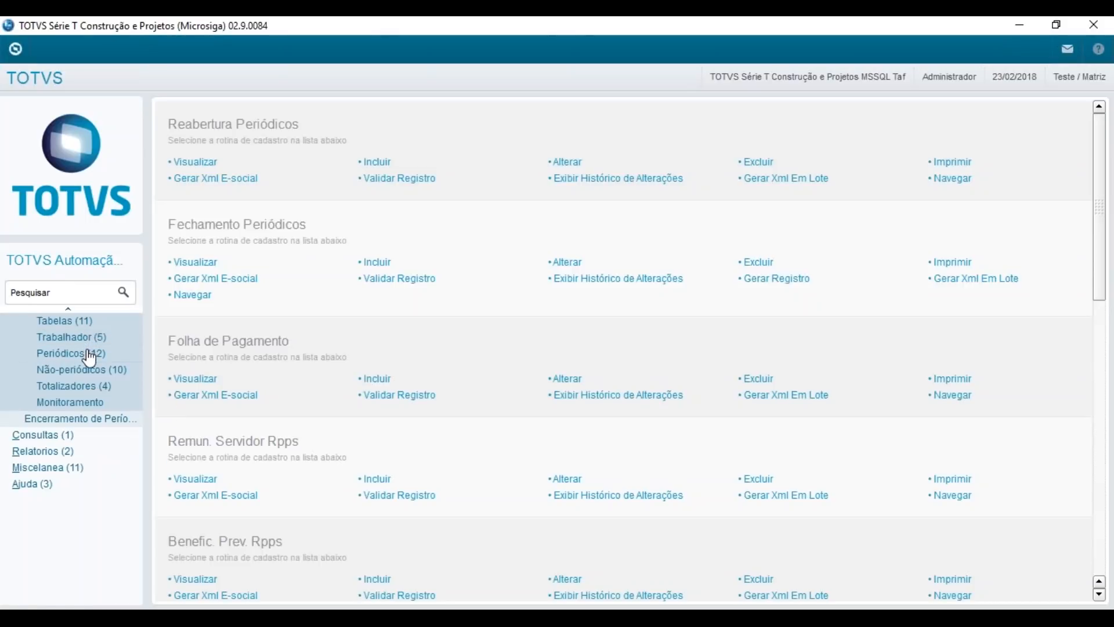
- Examine the Não-periódicos routines, and collapse the Eventos Esocial group
{"action": "left_click", "coordinate": [87, 370]}
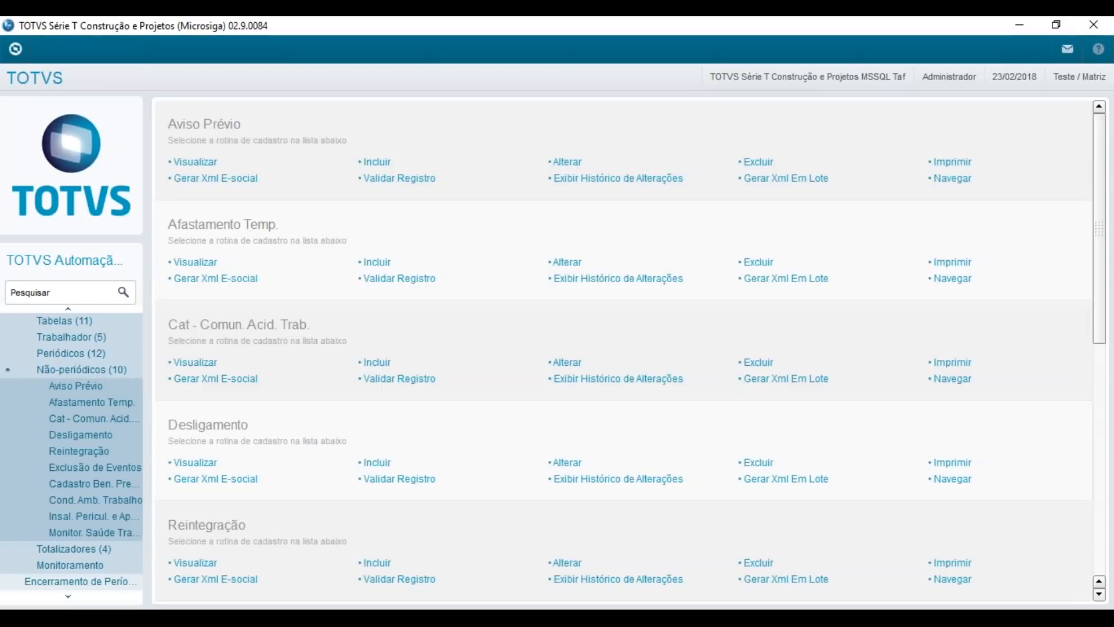
{"action": "left_click", "coordinate": [87, 369]}
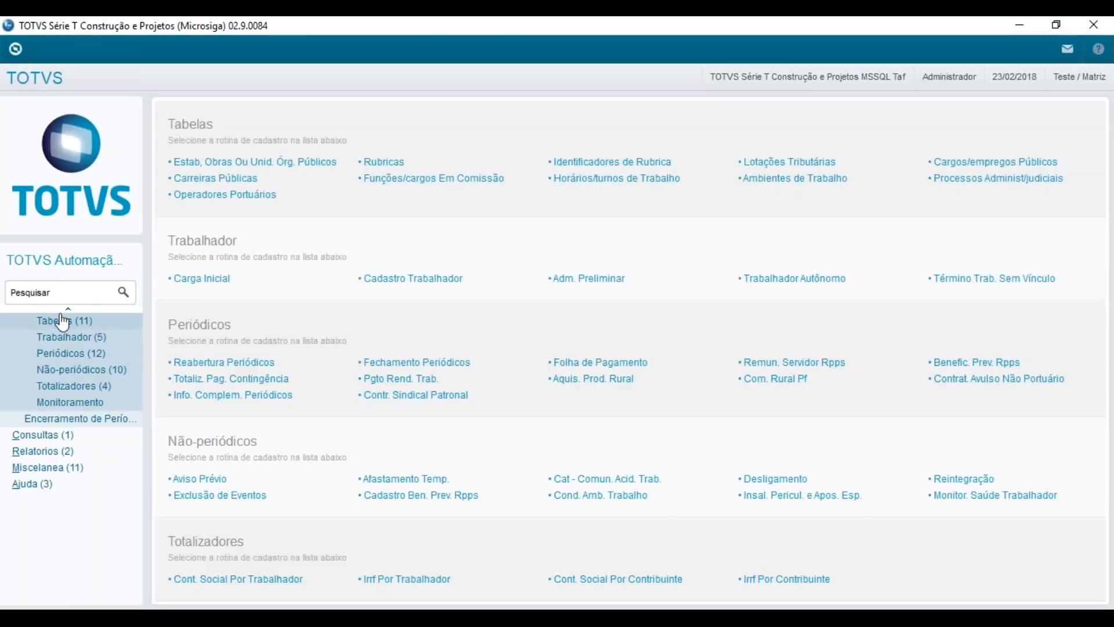
{"action": "scroll", "coordinate": [71, 316], "scroll_direction": "up", "scroll_amount": 3}
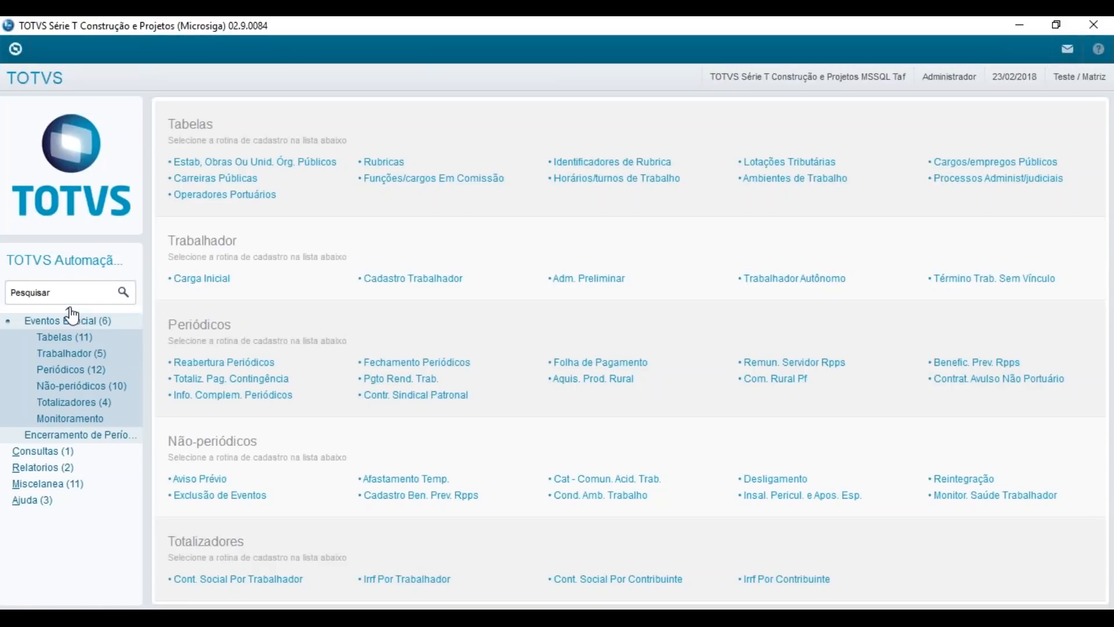
{"action": "scroll", "coordinate": [72, 316], "scroll_direction": "up", "scroll_amount": 3}
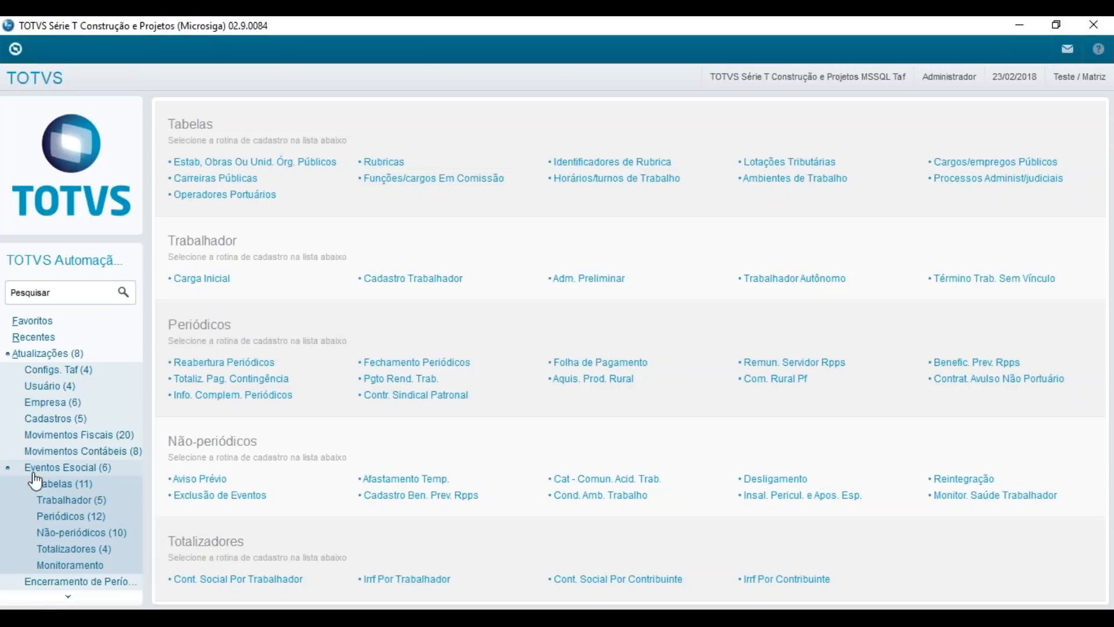
{"action": "left_click", "coordinate": [35, 469]}
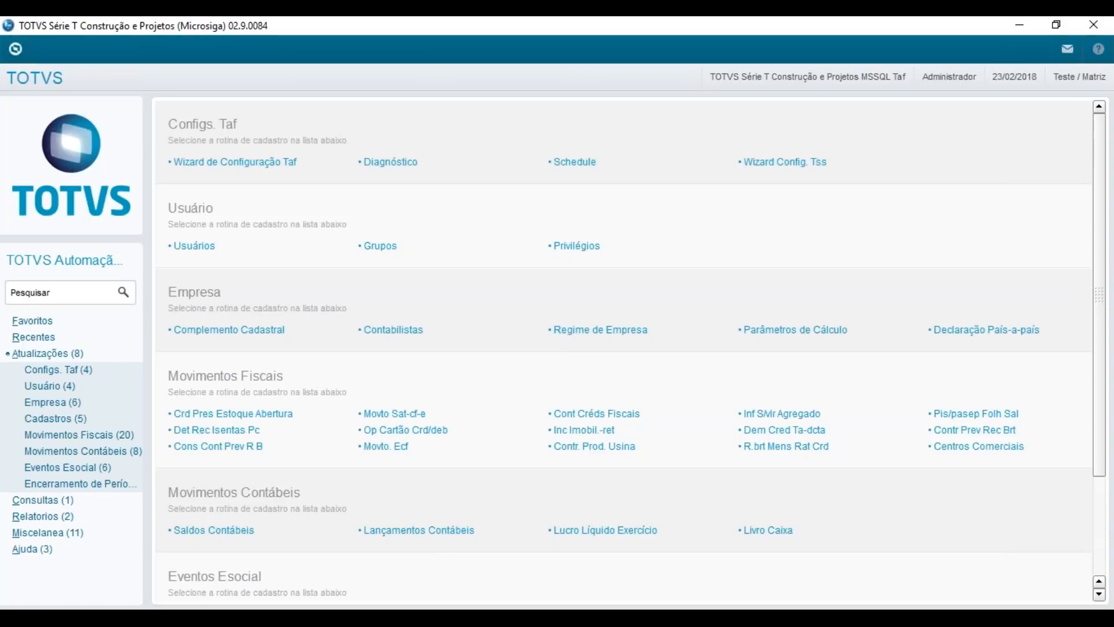
- Start the TSS configuration wizard from Configs. Taf and set Ambiente to "2 - Pré Produção - dados reais"
{"action": "left_click", "coordinate": [89, 371]}
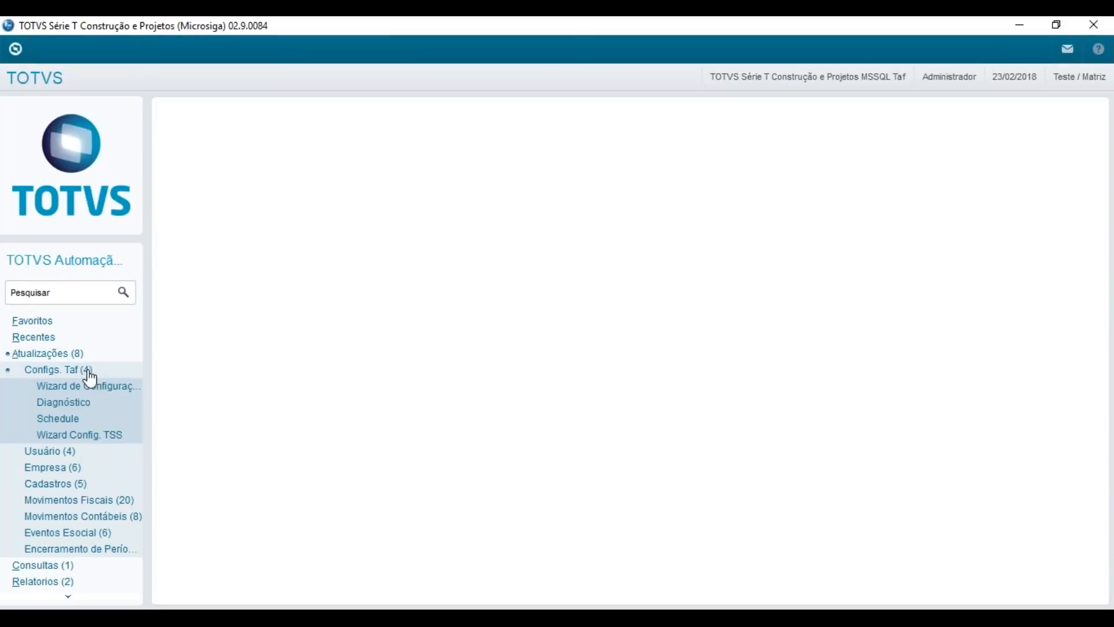
{"action": "left_click", "coordinate": [105, 436]}
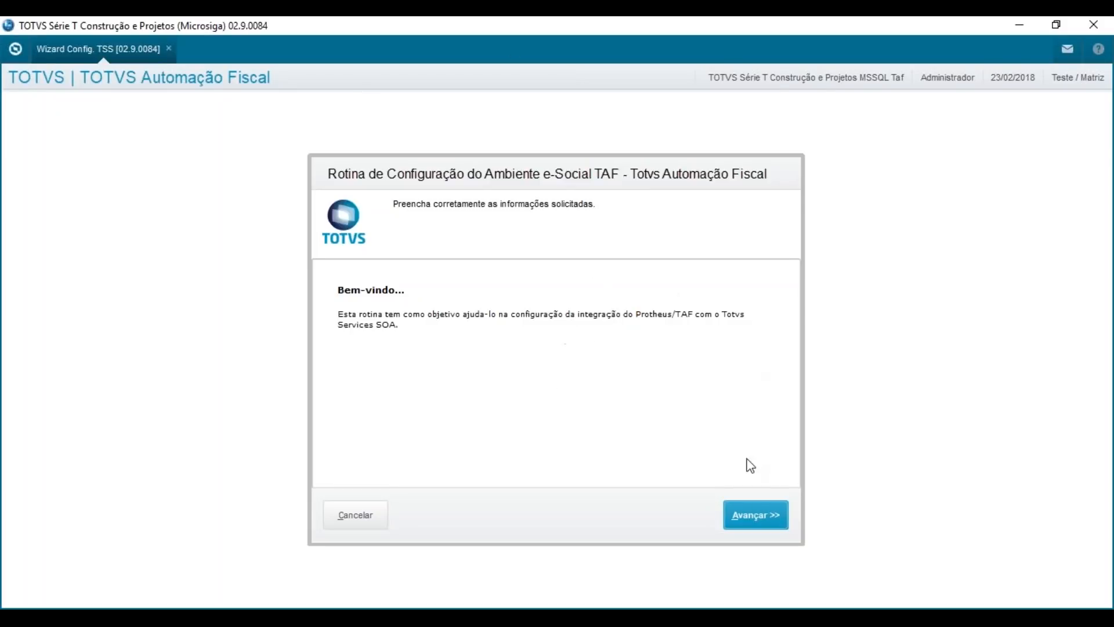
{"action": "left_click", "coordinate": [759, 520]}
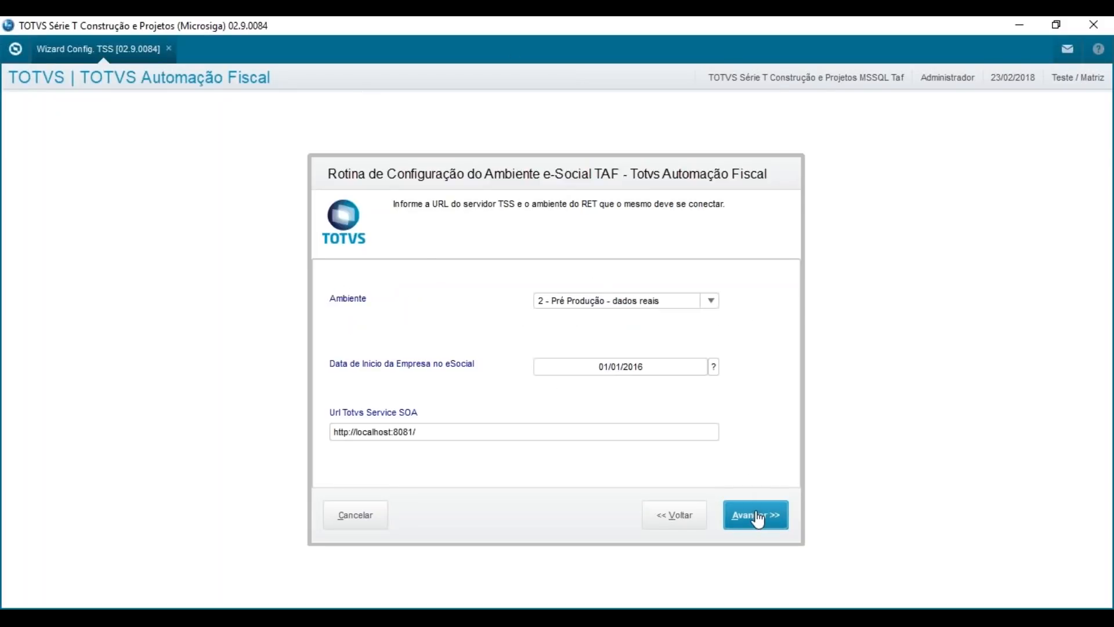
{"action": "left_click", "coordinate": [710, 302]}
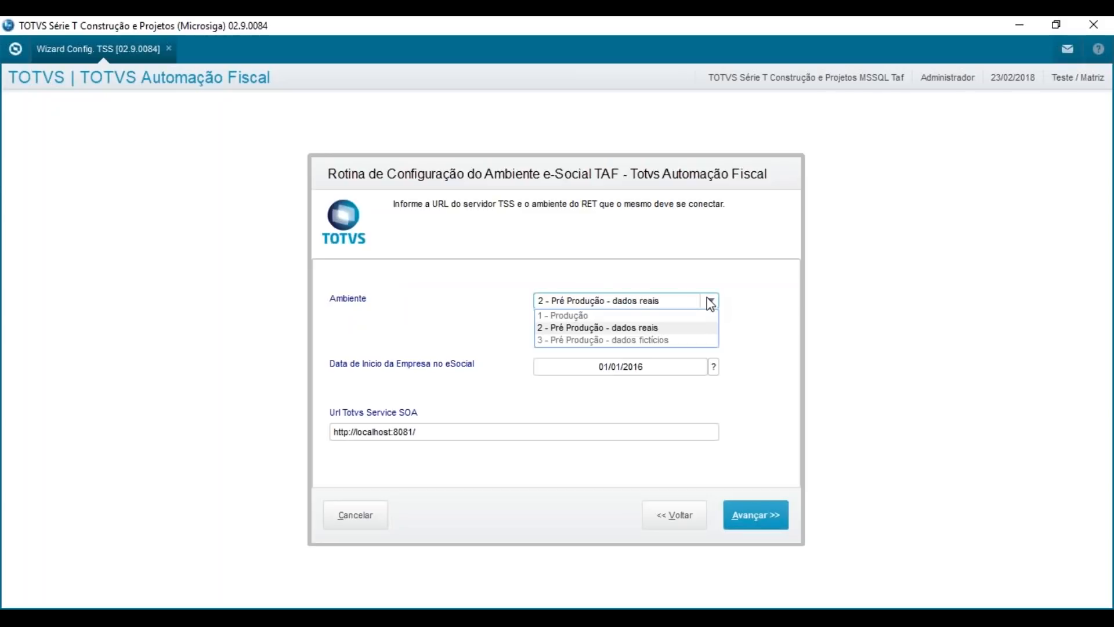
{"action": "left_click", "coordinate": [670, 329]}
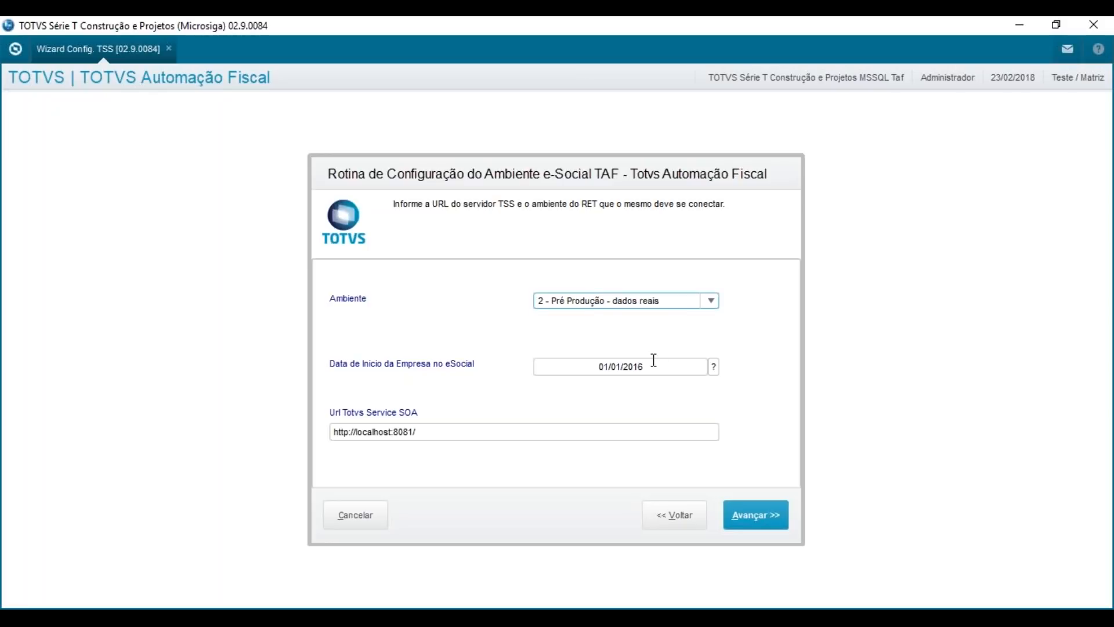
{"action": "left_click", "coordinate": [653, 361]}
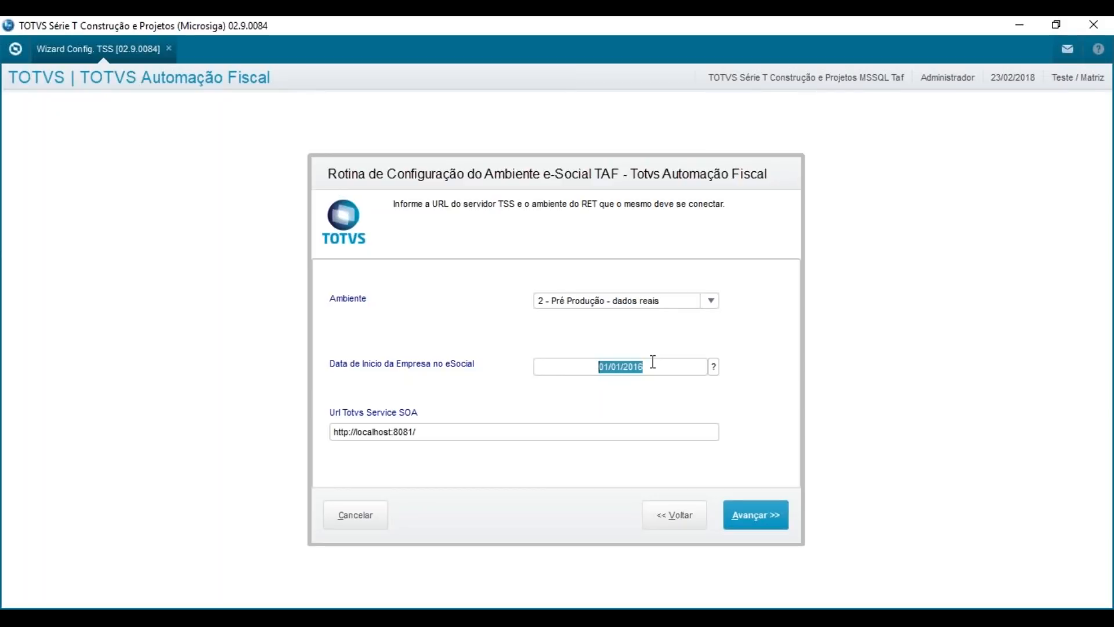
{"action": "key", "text": "Tab"}
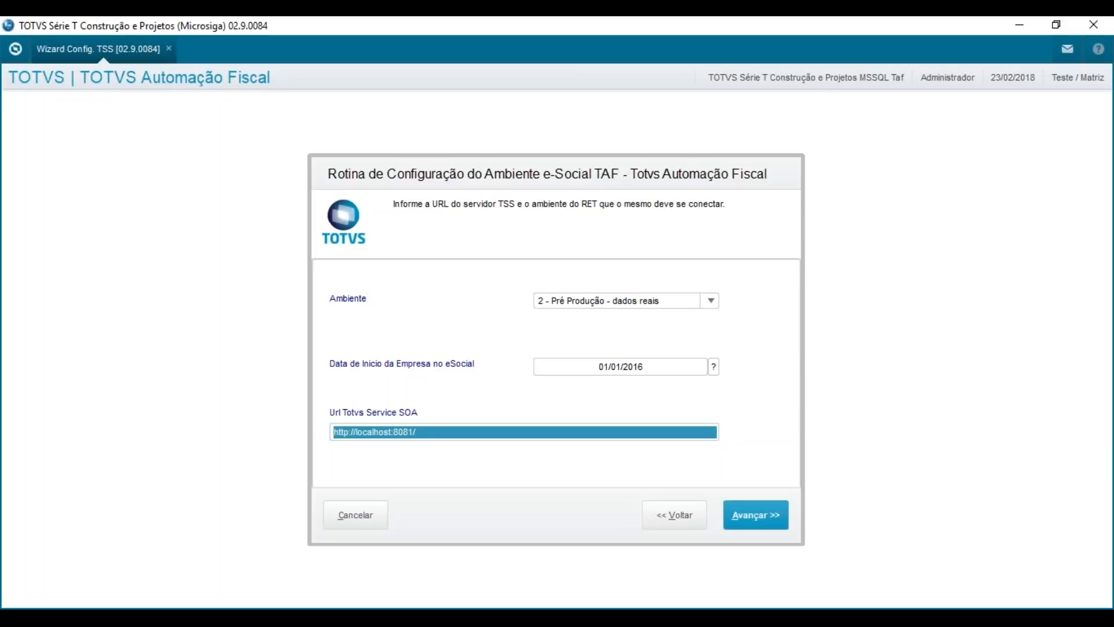
{"action": "left_click", "coordinate": [426, 435]}
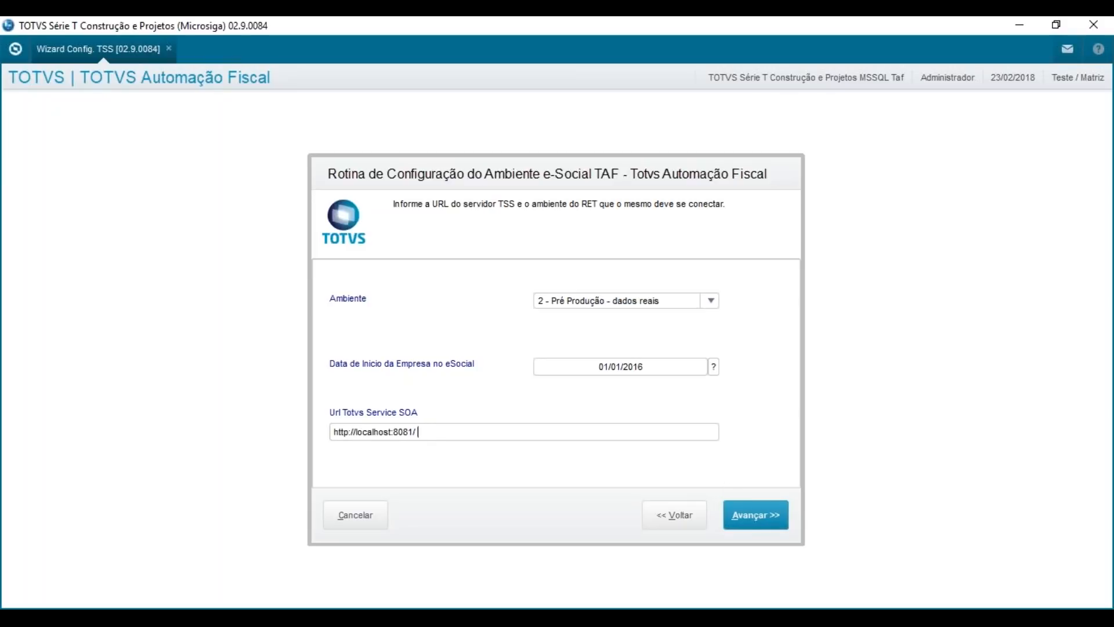
{"action": "left_click", "coordinate": [763, 526]}
{"action": "left_click", "coordinate": [756, 515]}
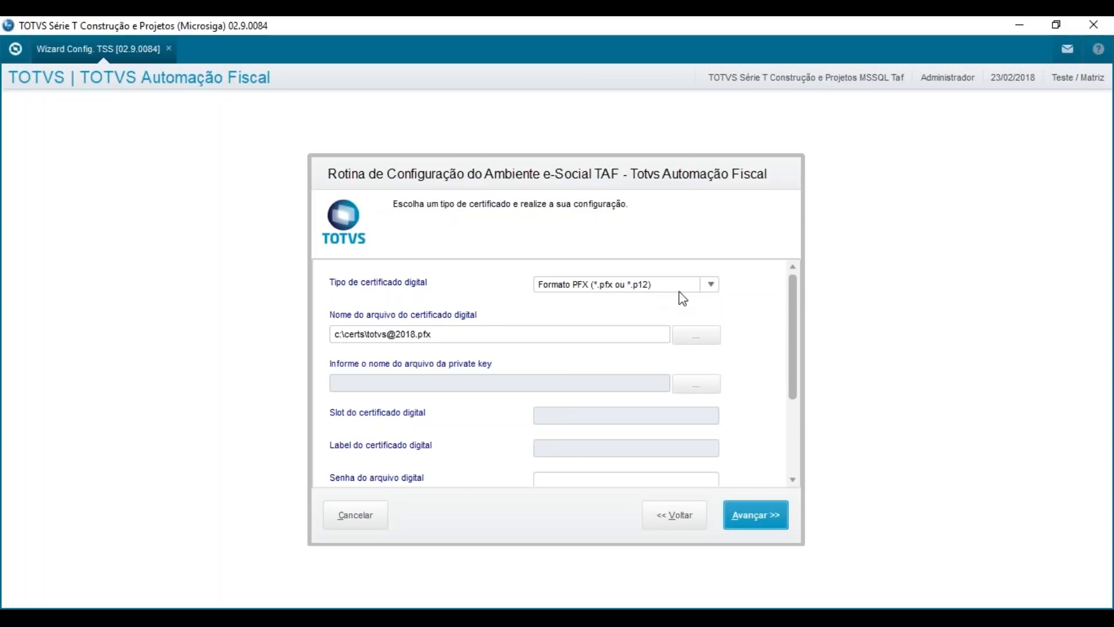
- Inspect the digital certificate type options and keep "Formato PFX (*.pfx ou *.p12)"
{"action": "left_click", "coordinate": [715, 289]}
{"action": "left_click", "coordinate": [715, 288]}
{"action": "left_click", "coordinate": [715, 288]}
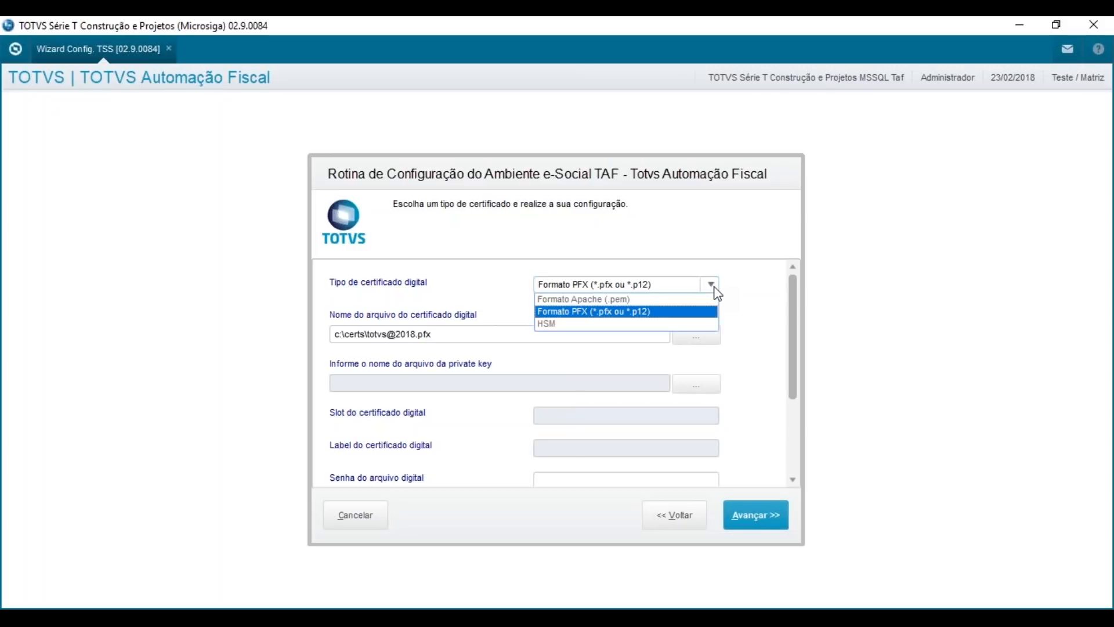
{"action": "left_click", "coordinate": [715, 288]}
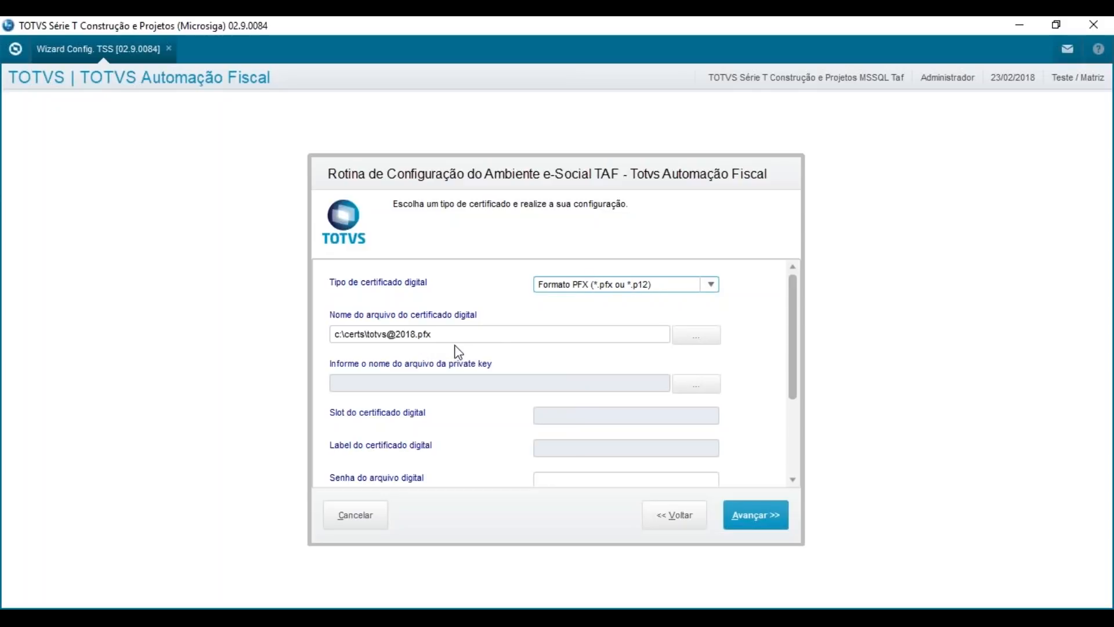
- Keep the listed certificate file, enter the digital file's password, and validate the certificate
{"action": "key", "text": "Tab"}
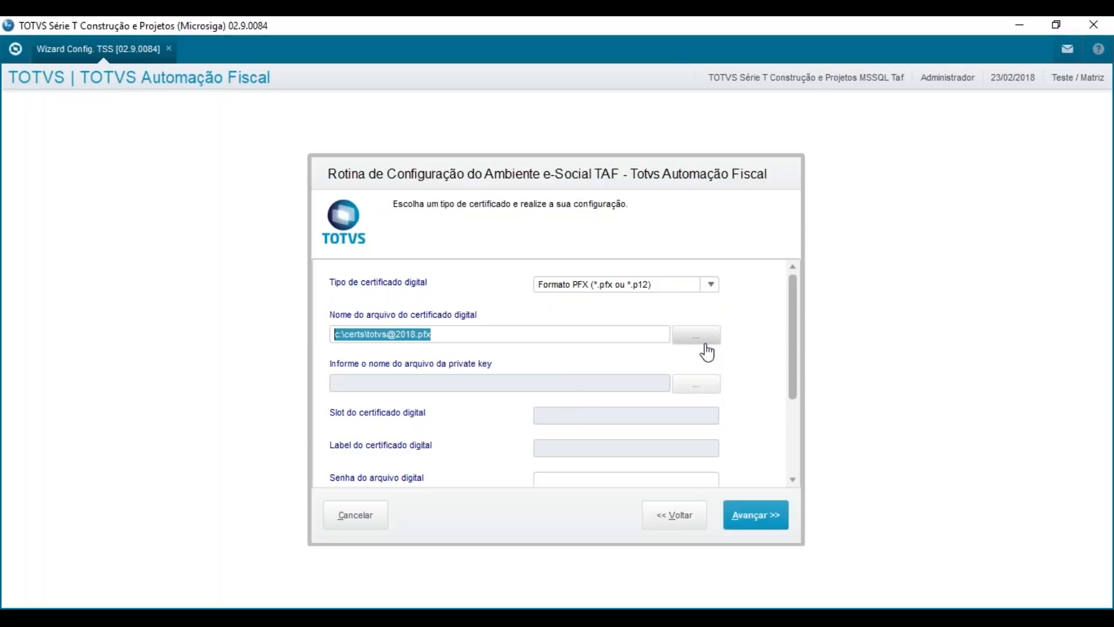
{"action": "key", "text": "Tab"}
{"action": "key", "text": "Tab"}
{"action": "key", "text": "Tab"}
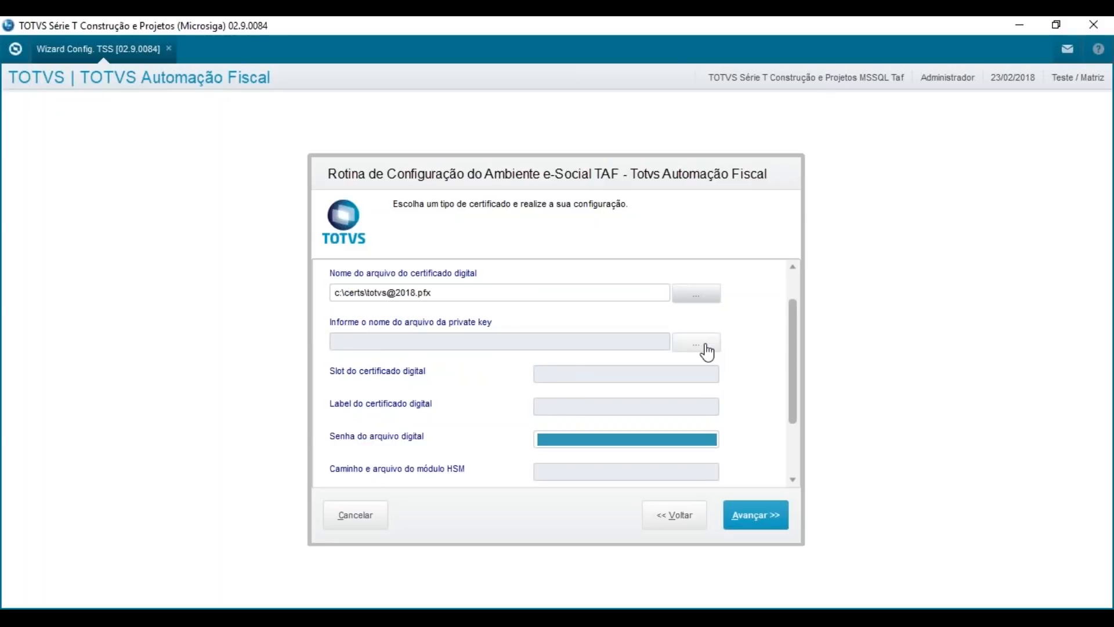
{"action": "type", "text": "*****"}
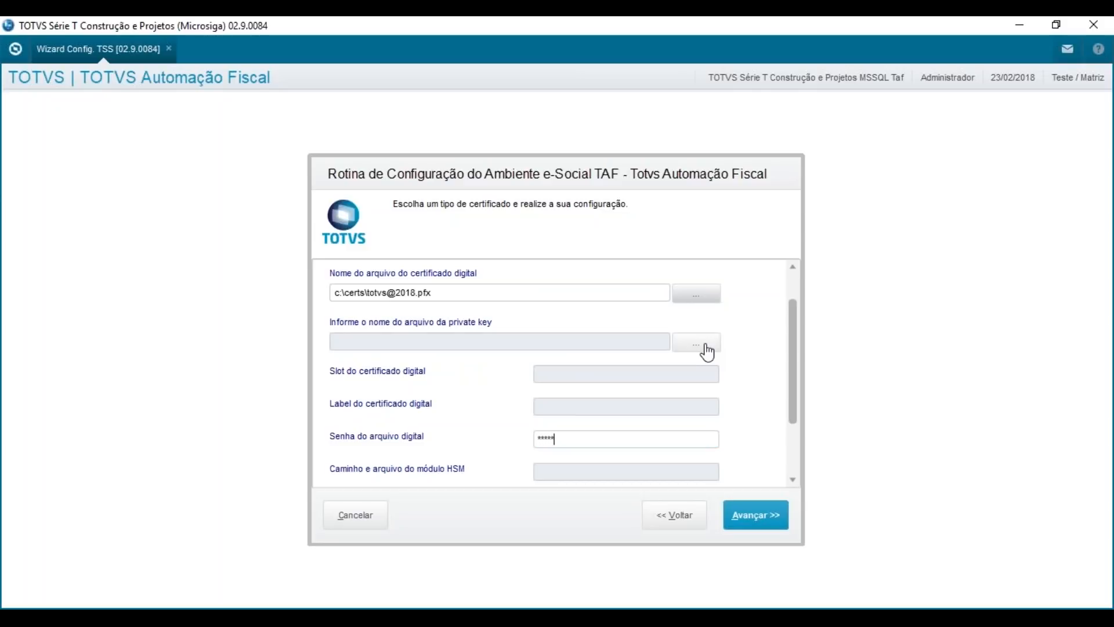
{"action": "type", "text": "*****"}
{"action": "left_click", "coordinate": [758, 525]}
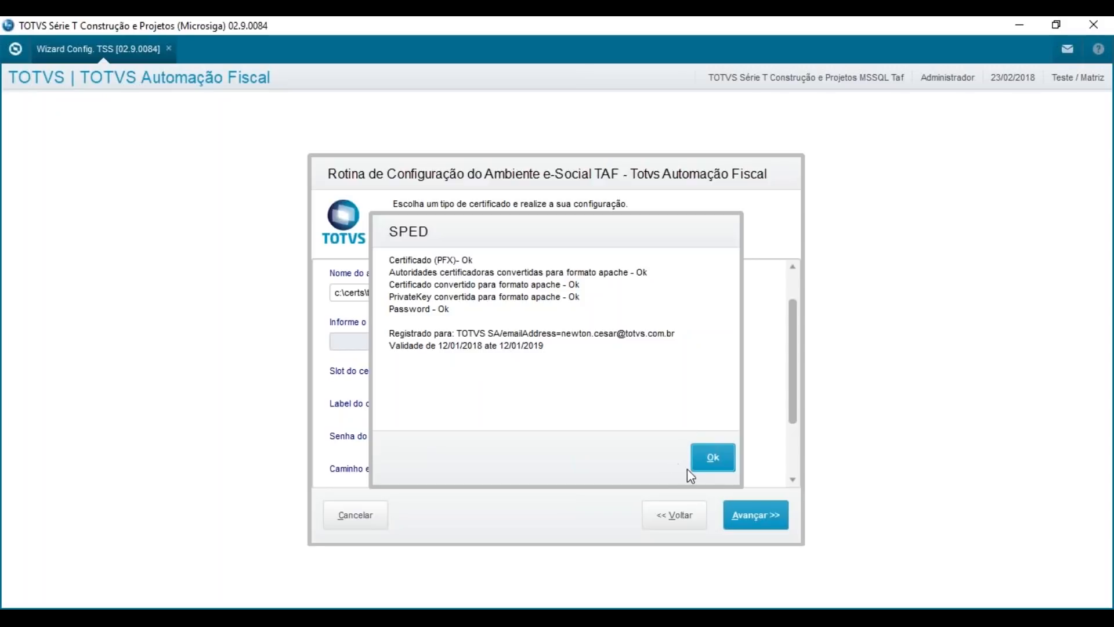
{"action": "left_click", "coordinate": [714, 458]}
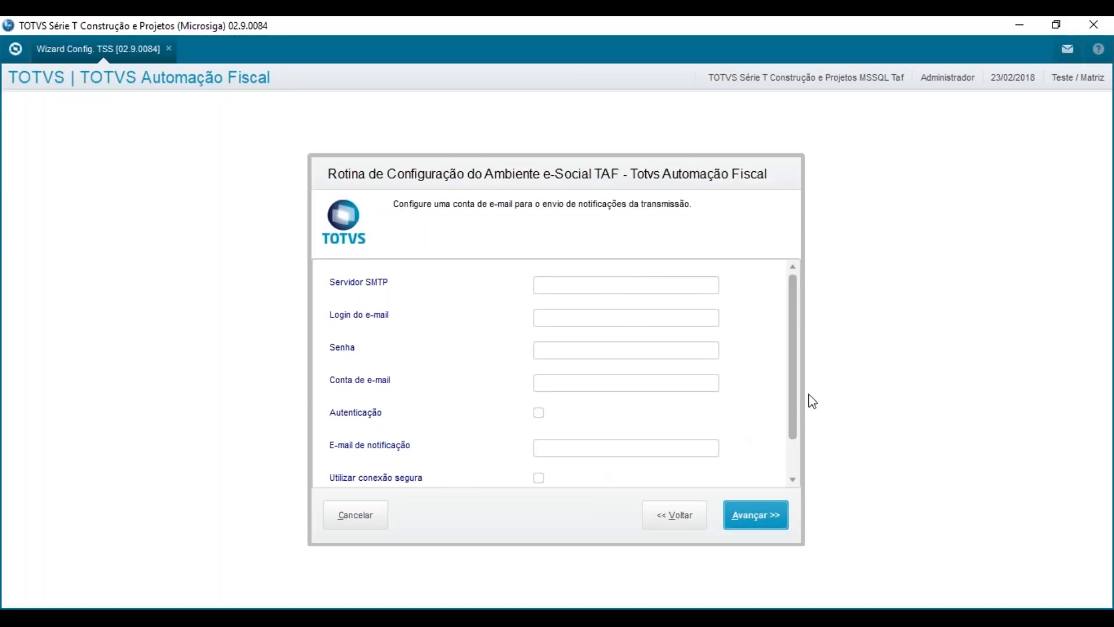
- Leave the transmission notification e-mail account settings blank and proceed to the wizard's final page
{"action": "left_click_drag", "start_coordinate": [788, 426], "coordinate": [788, 448]}
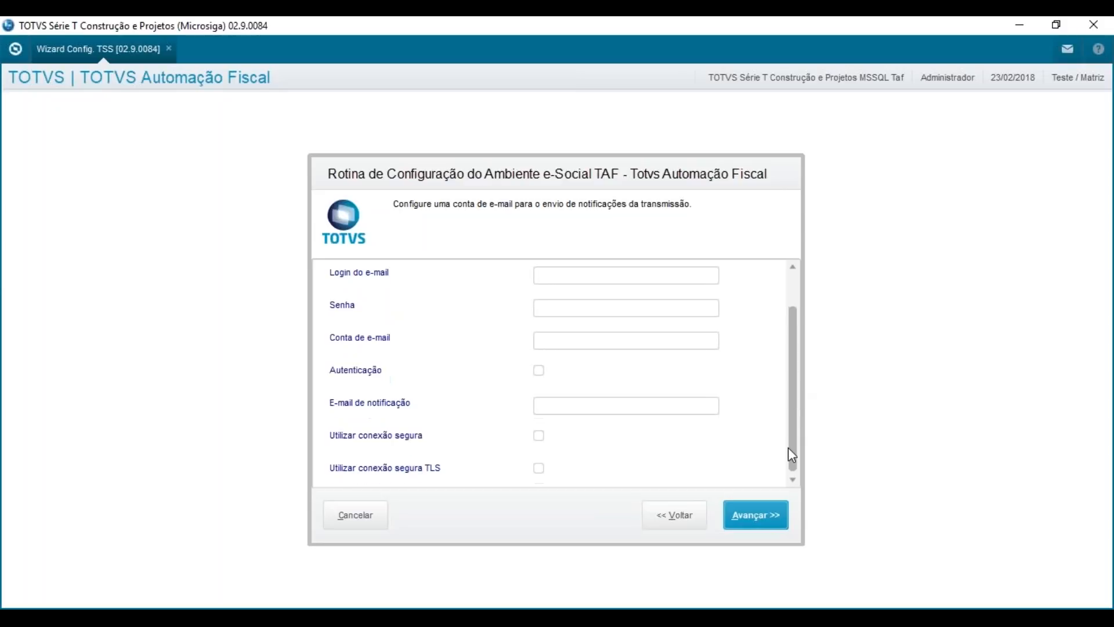
{"action": "left_click", "coordinate": [747, 514]}
{"action": "left_click", "coordinate": [776, 521]}
{"action": "left_click", "coordinate": [714, 464]}
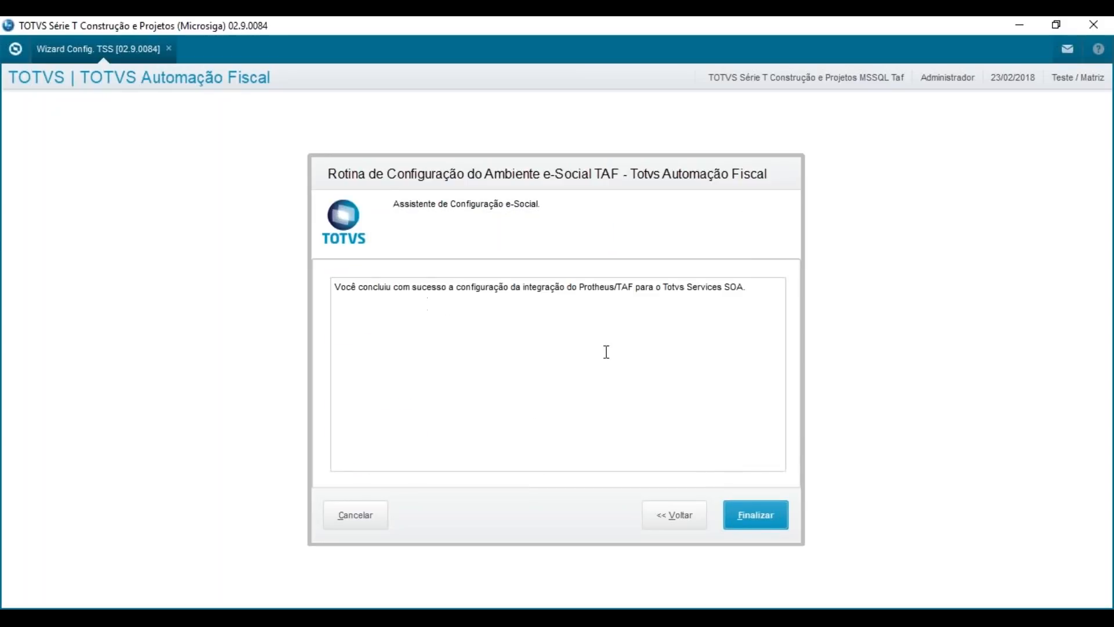
- Finish the TSS configuration wizard and check the environment and system diagnostics
{"action": "left_click", "coordinate": [756, 515]}
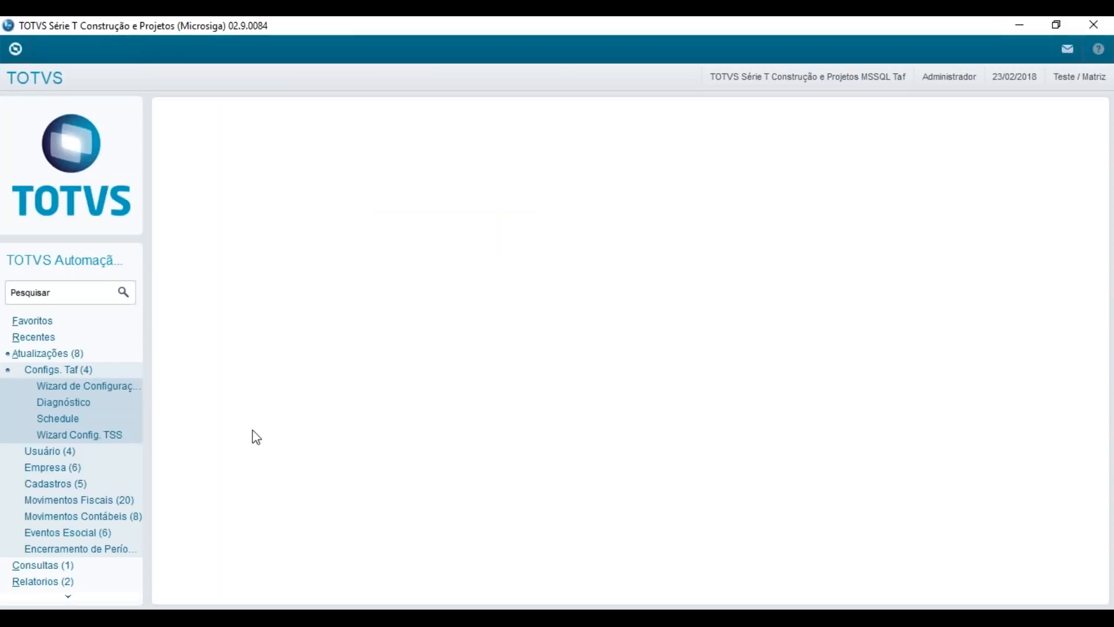
{"action": "left_click", "coordinate": [95, 403]}
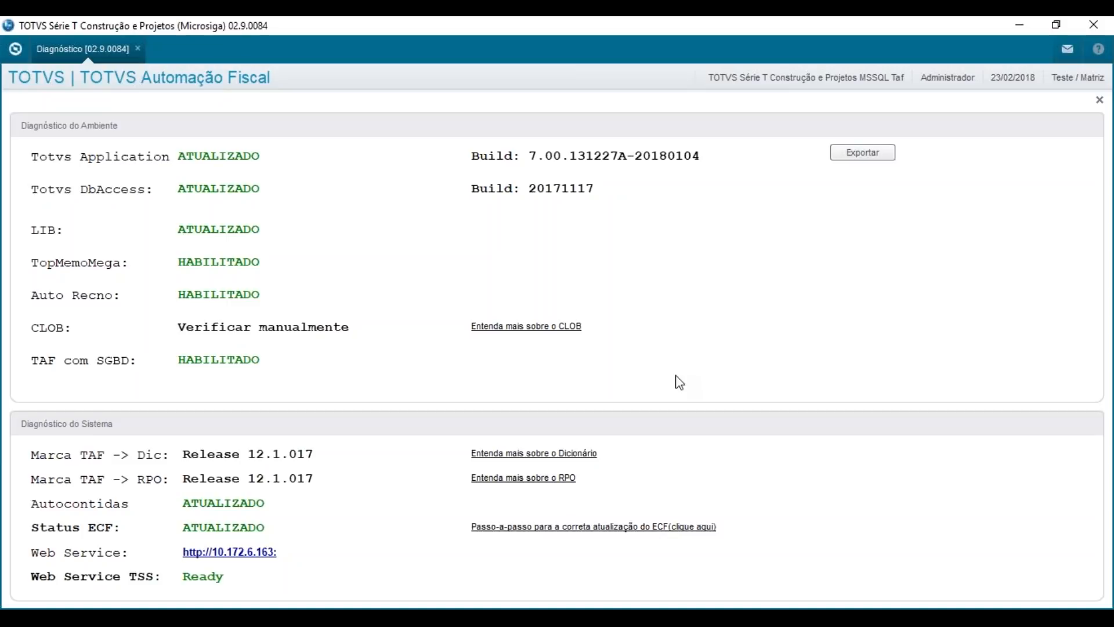
{"action": "key", "text": "Escape"}
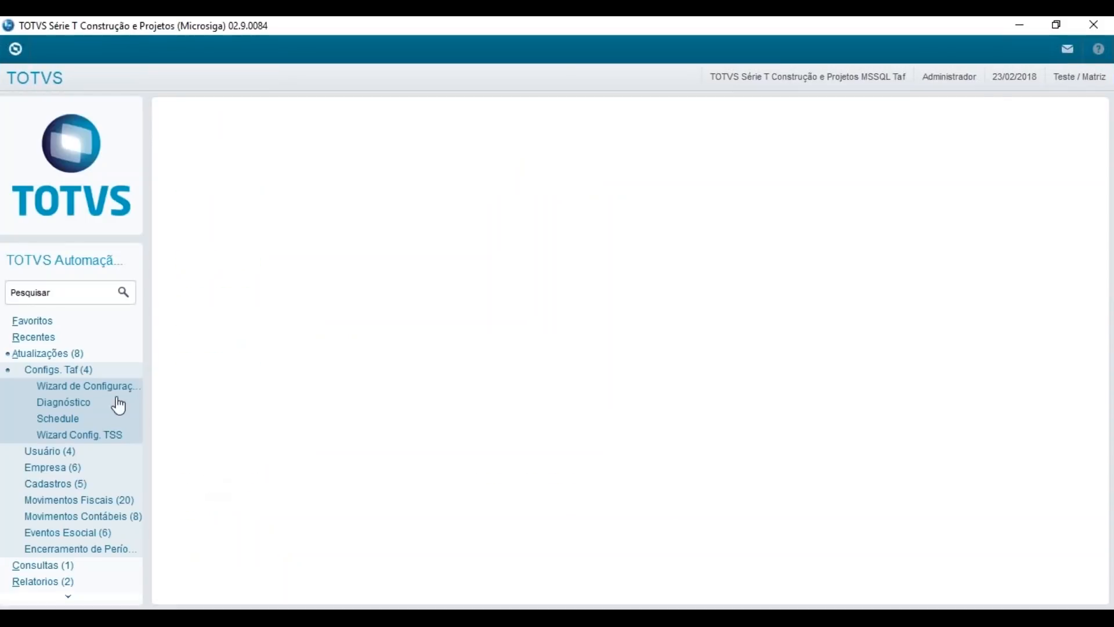
- Open the e-Social events table for establishments, works or public agency units (Estab, Obras Ou Unid. Órg. Públicos)
{"action": "left_click", "coordinate": [103, 376]}
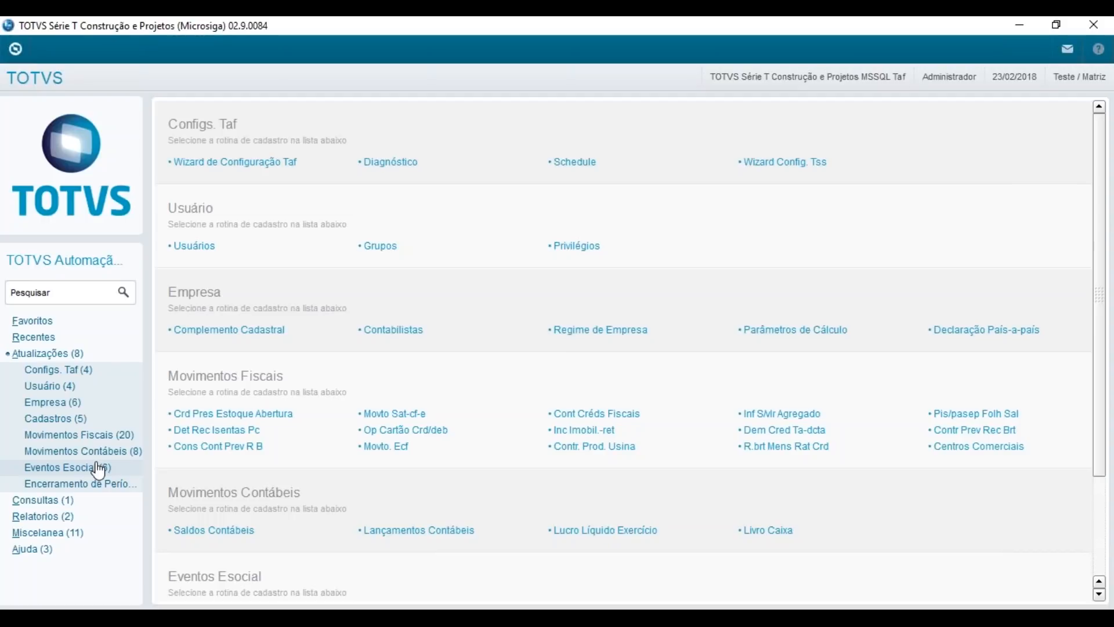
{"action": "left_click", "coordinate": [98, 468]}
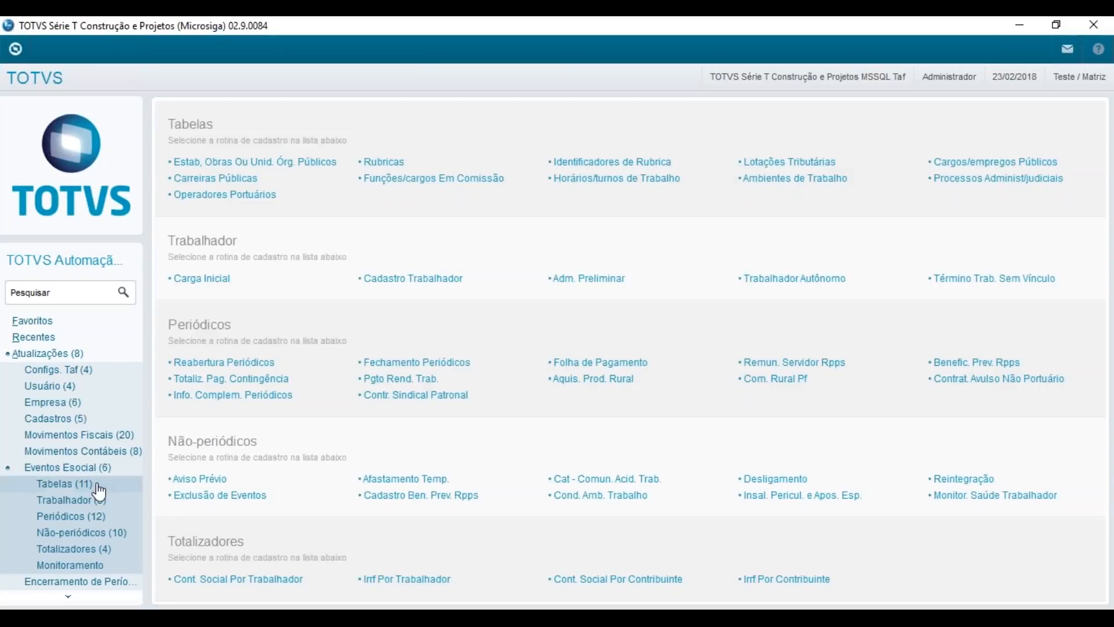
{"action": "left_click", "coordinate": [58, 485]}
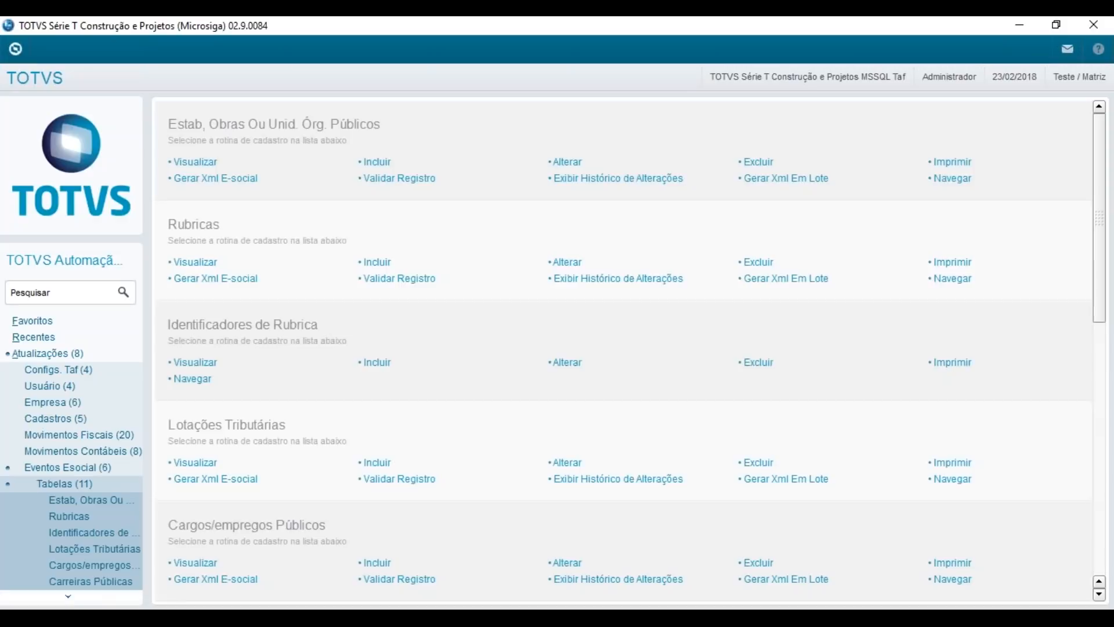
{"action": "mouse_move", "coordinate": [69, 601]}
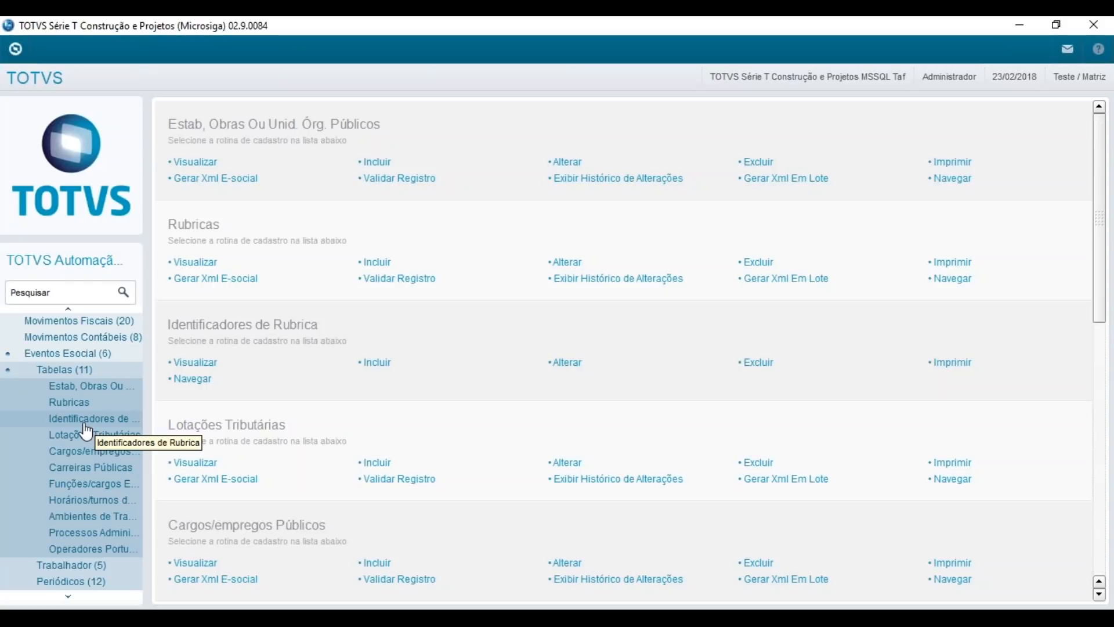
{"action": "left_click", "coordinate": [99, 392]}
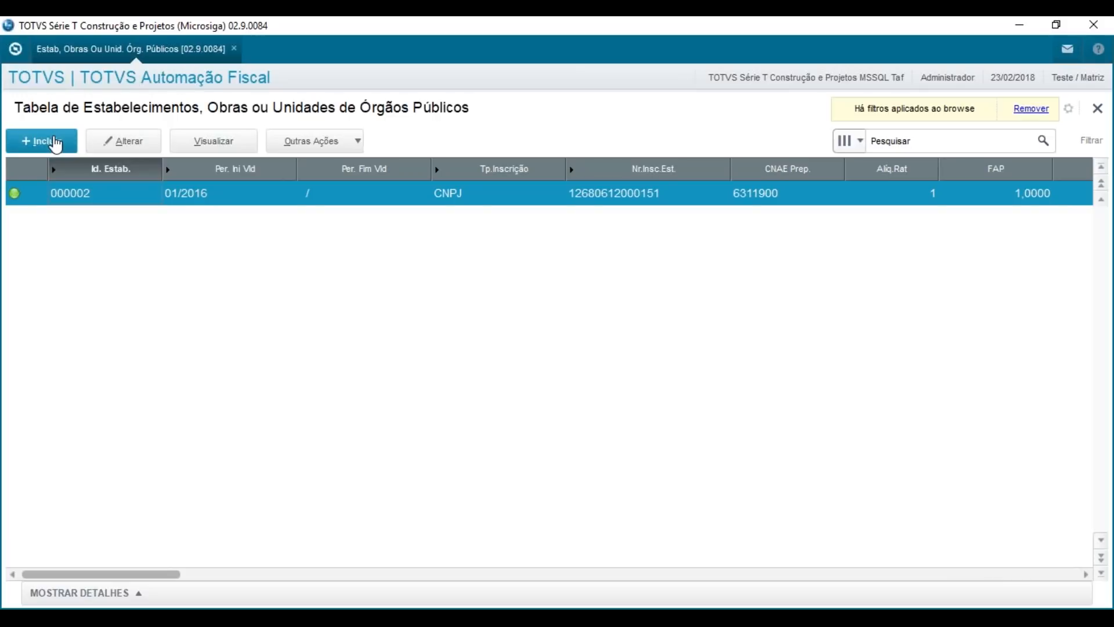
- Start a new establishment record with initial validity 01/2016, inspect the registration type options, and discard the record without saving
{"action": "left_click", "coordinate": [57, 144]}
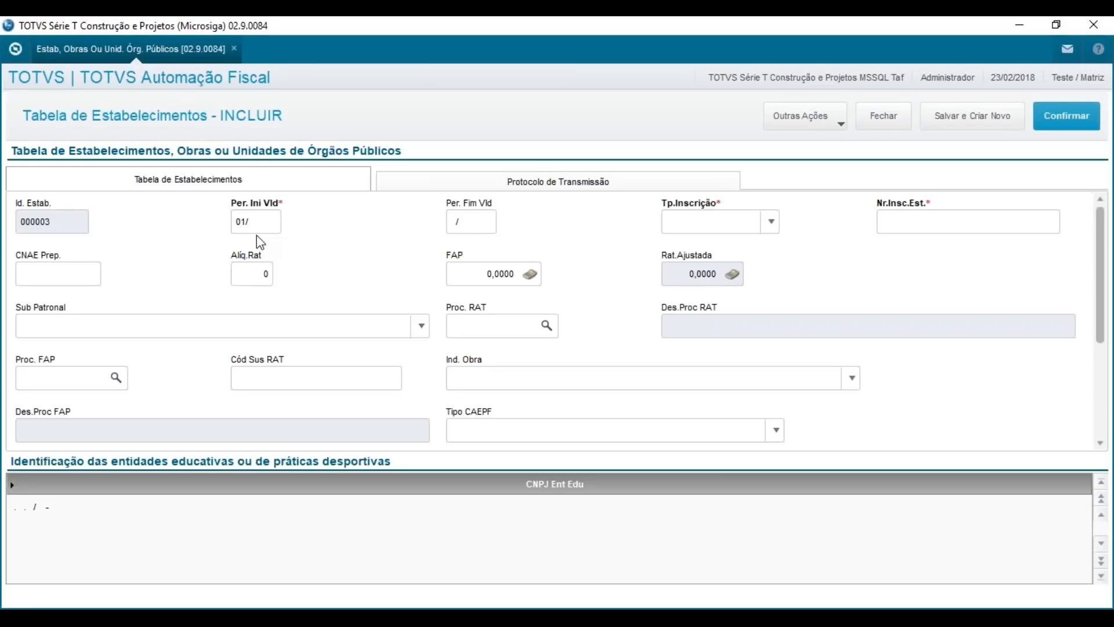
{"action": "type", "text": "01/2016"}
{"action": "key", "text": "Tab"}
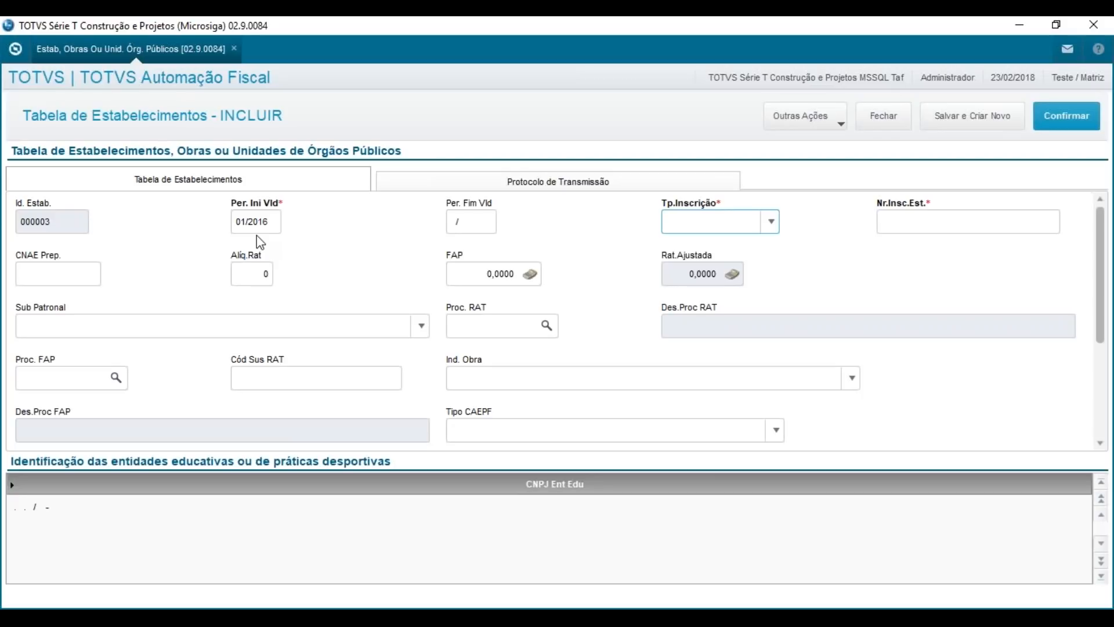
{"action": "left_click", "coordinate": [732, 230]}
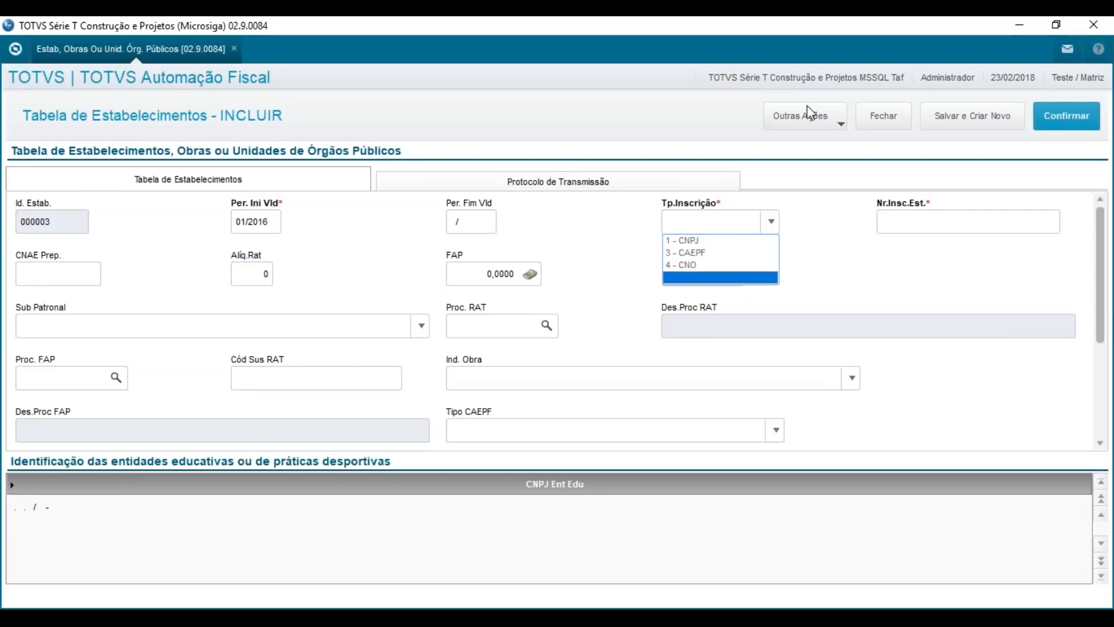
{"action": "left_click", "coordinate": [881, 127]}
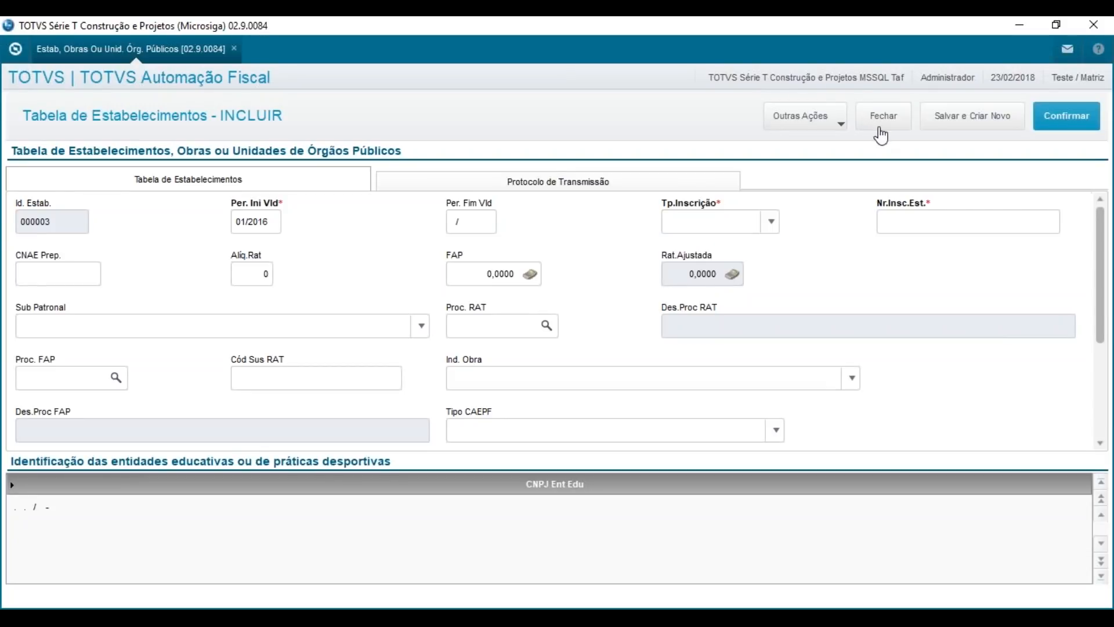
{"action": "left_click", "coordinate": [881, 127]}
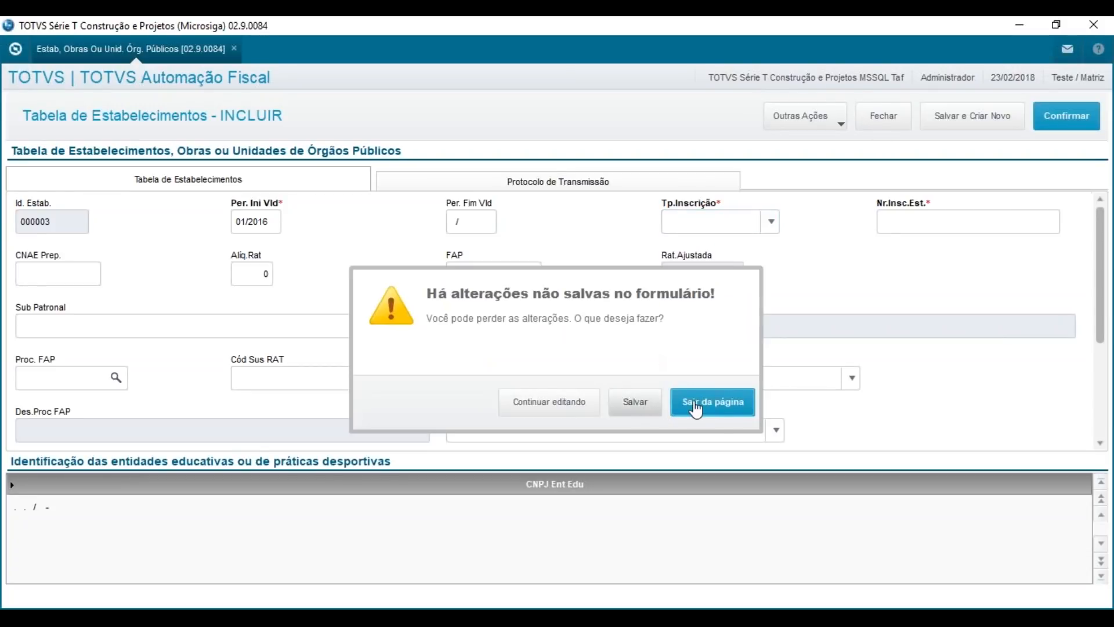
{"action": "left_click", "coordinate": [718, 410]}
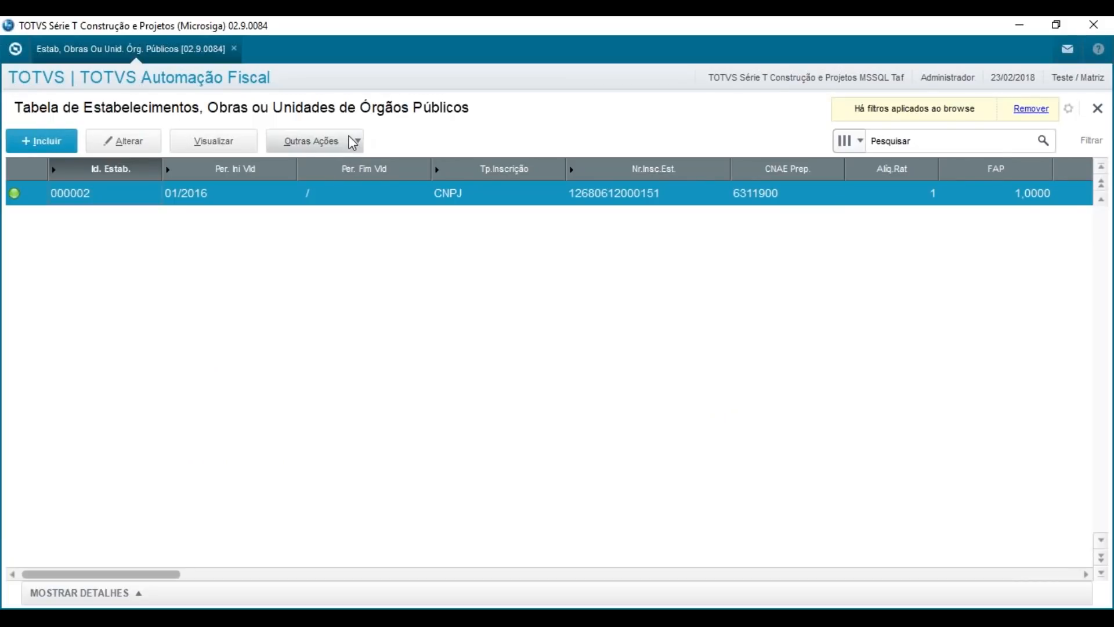
- Validate the existing establishment record, review the validation log, and leave the establishments table
{"action": "left_click", "coordinate": [350, 140]}
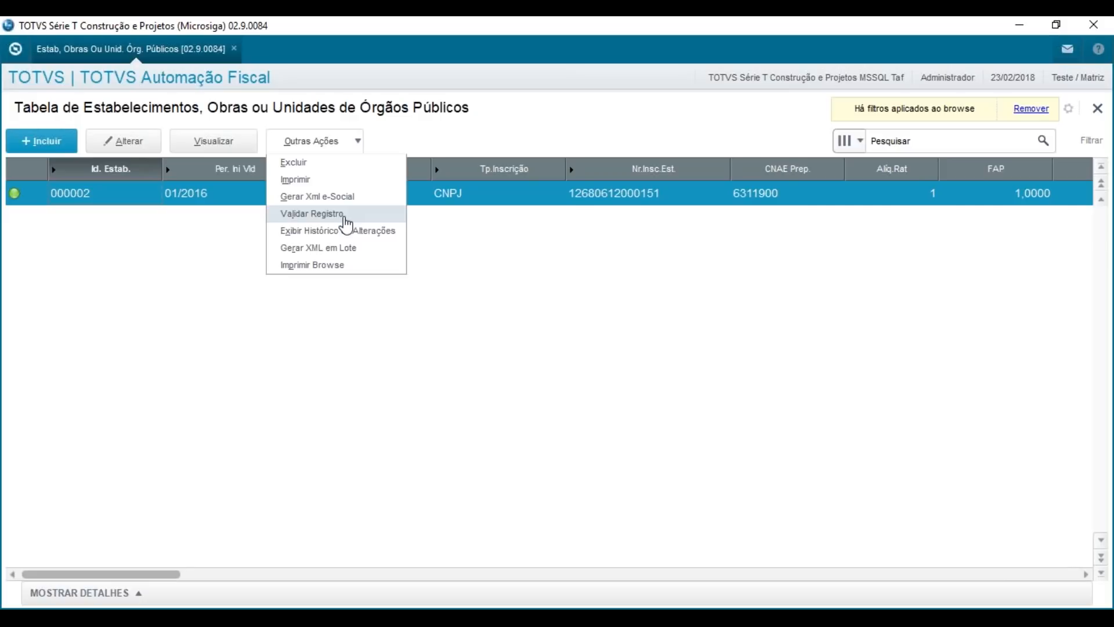
{"action": "left_click", "coordinate": [346, 216]}
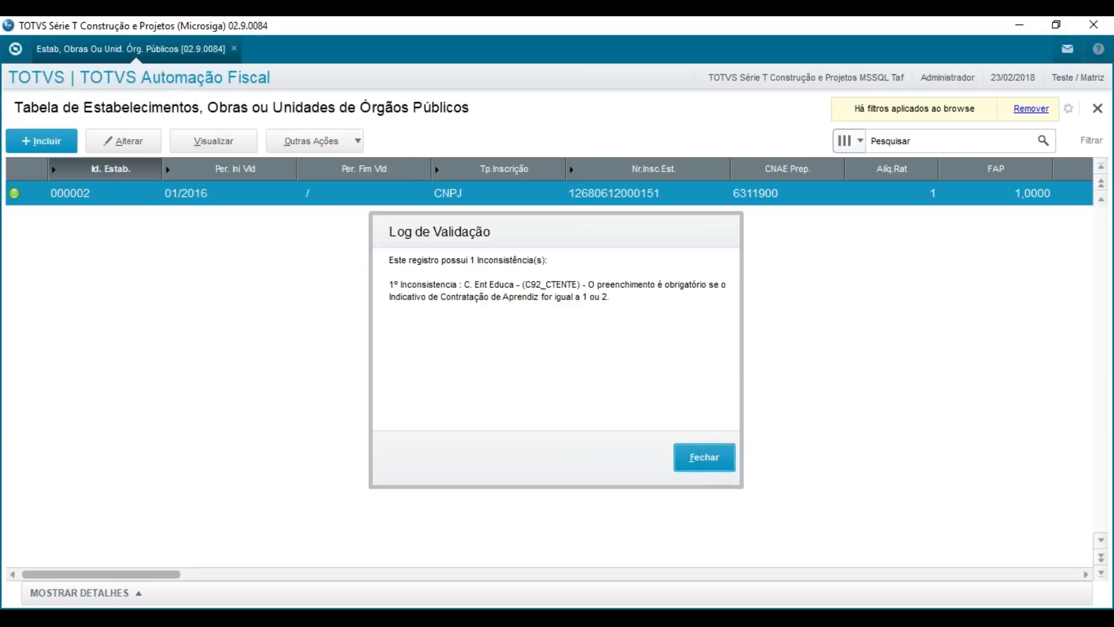
{"action": "left_click", "coordinate": [714, 466]}
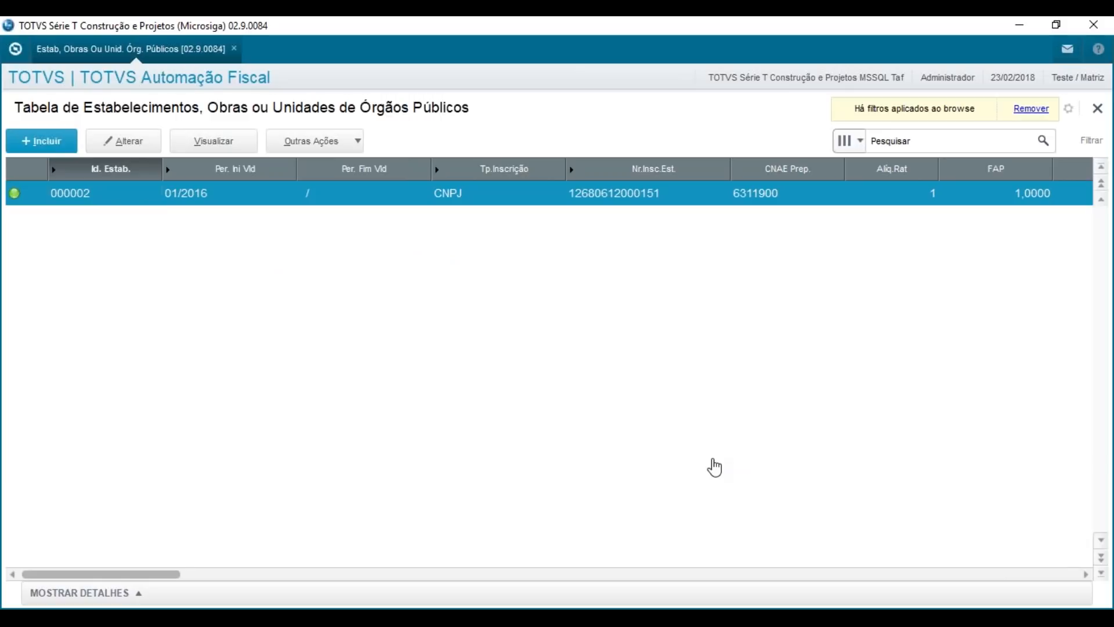
{"action": "key", "text": "Escape"}
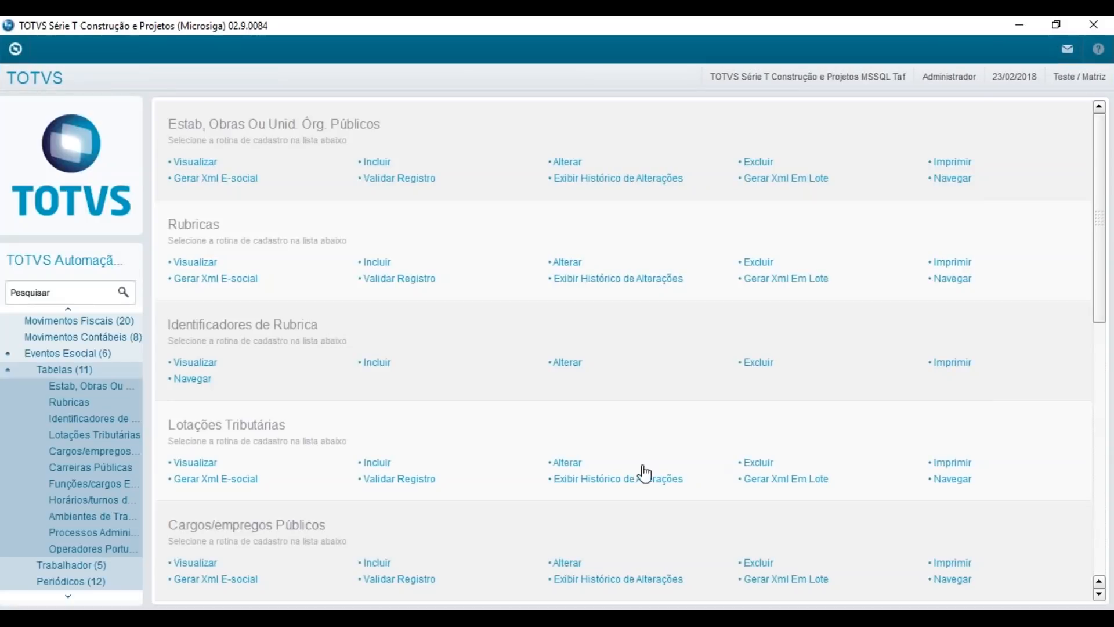
- Open the SALARIO record in the Rubricas table and review its registration data and transmission protocol
{"action": "left_click", "coordinate": [81, 404]}
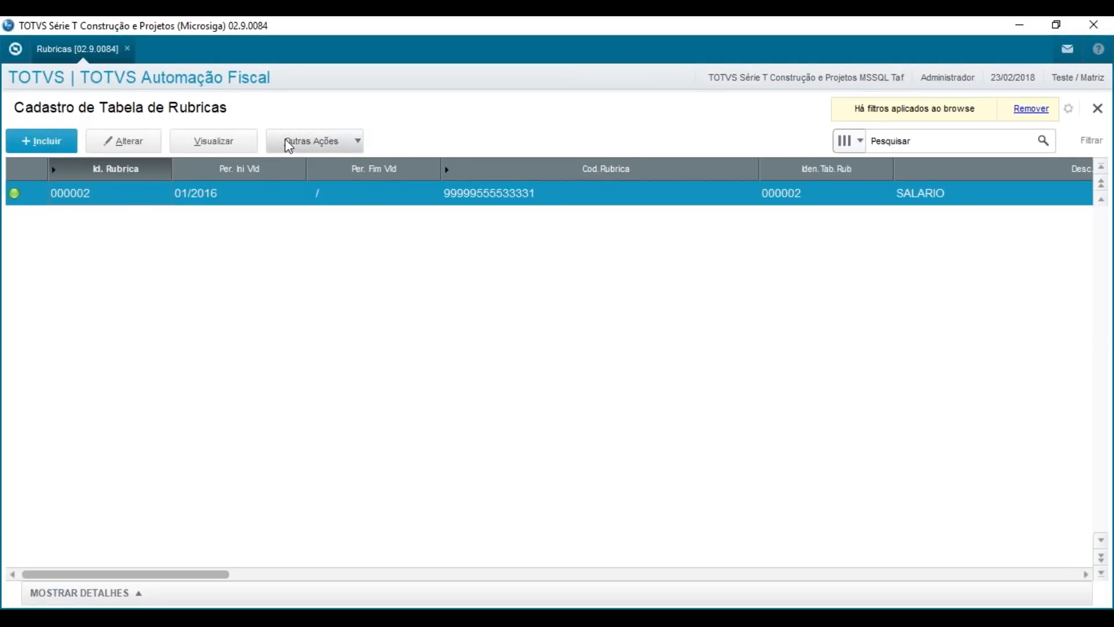
{"action": "left_click", "coordinate": [126, 140]}
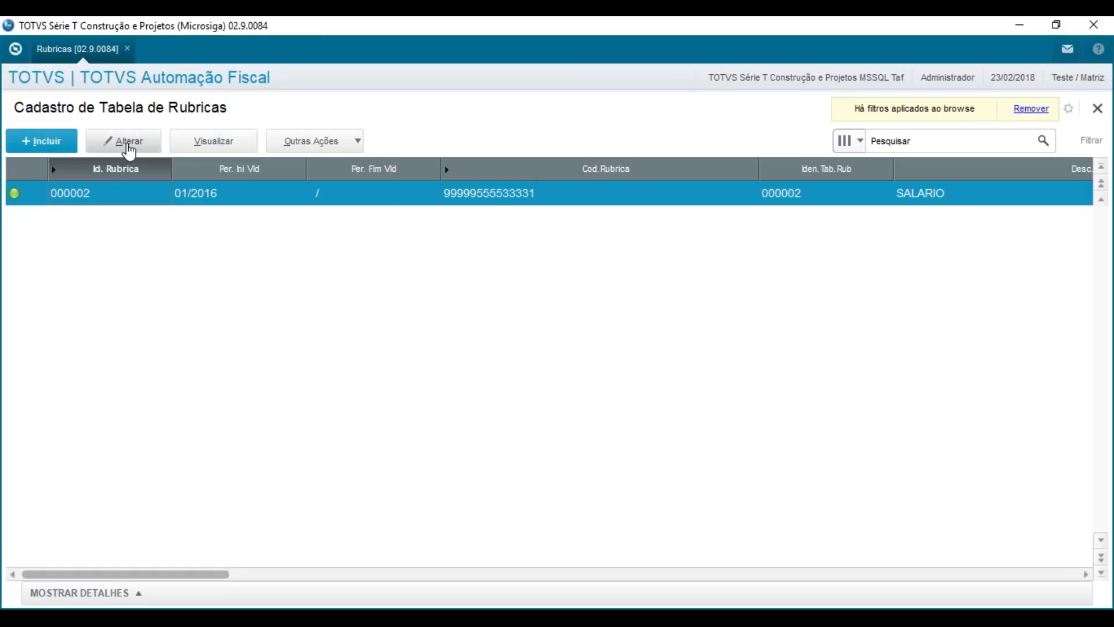
{"action": "left_click", "coordinate": [127, 142]}
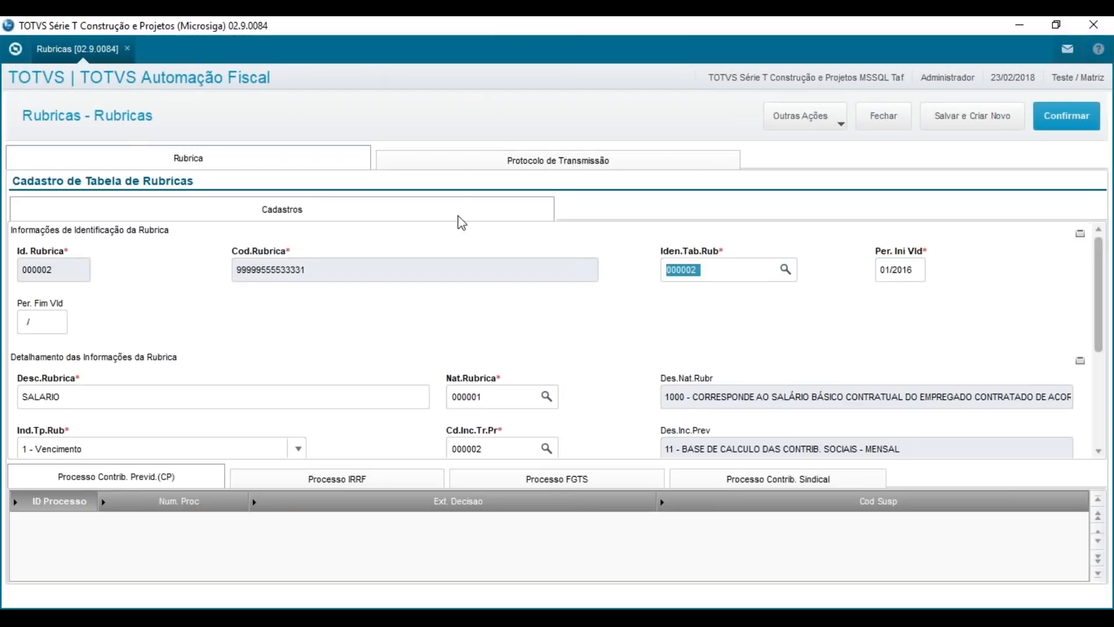
{"action": "left_click", "coordinate": [462, 168]}
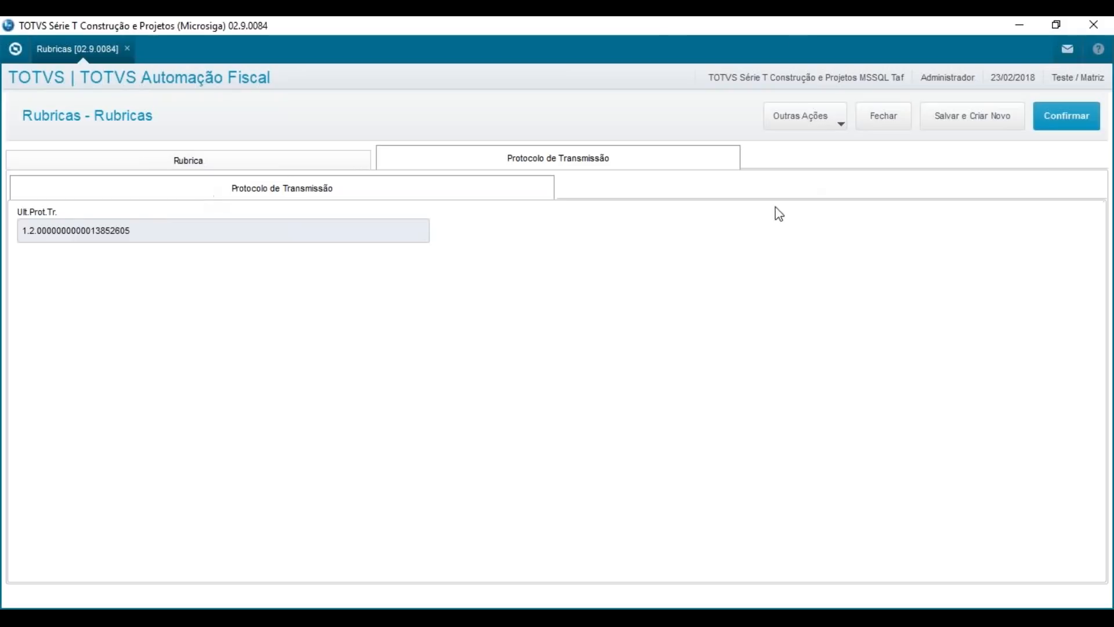
{"action": "left_click", "coordinate": [893, 120]}
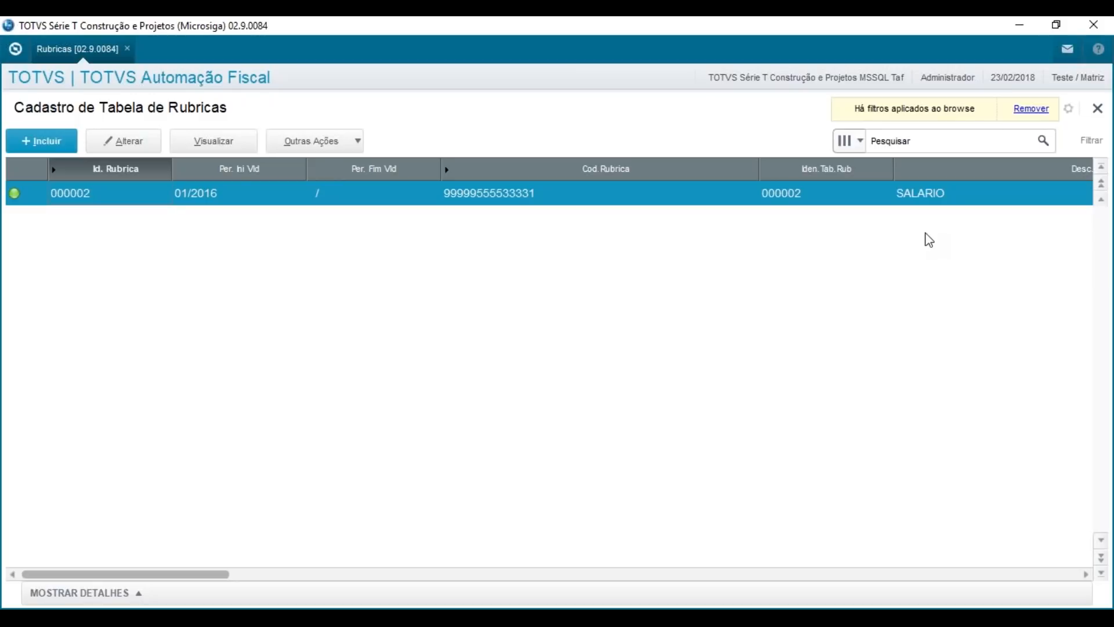
{"action": "key", "text": "Escape"}
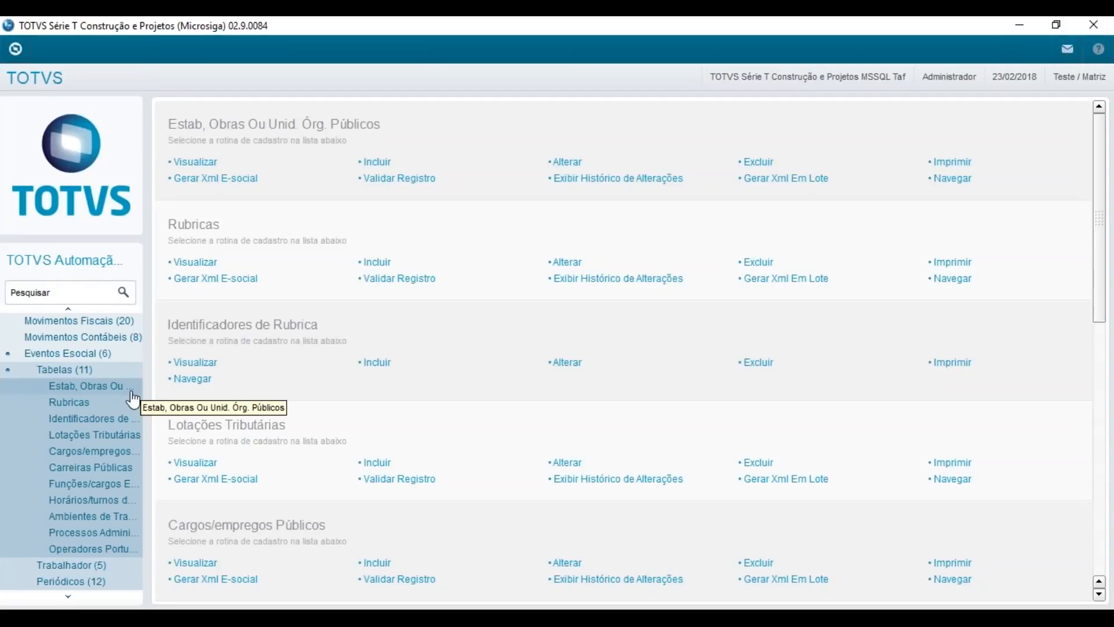
- Inspect the transmission protocol section of a new Lotações Tributárias record and close the form
{"action": "left_click", "coordinate": [108, 441]}
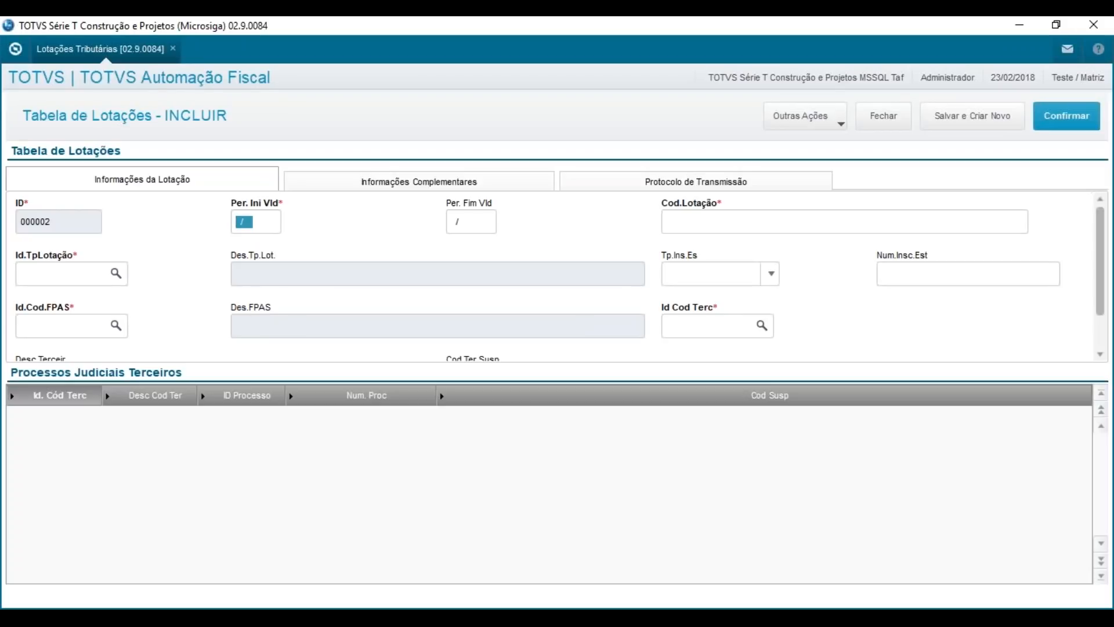
{"action": "left_click", "coordinate": [718, 184]}
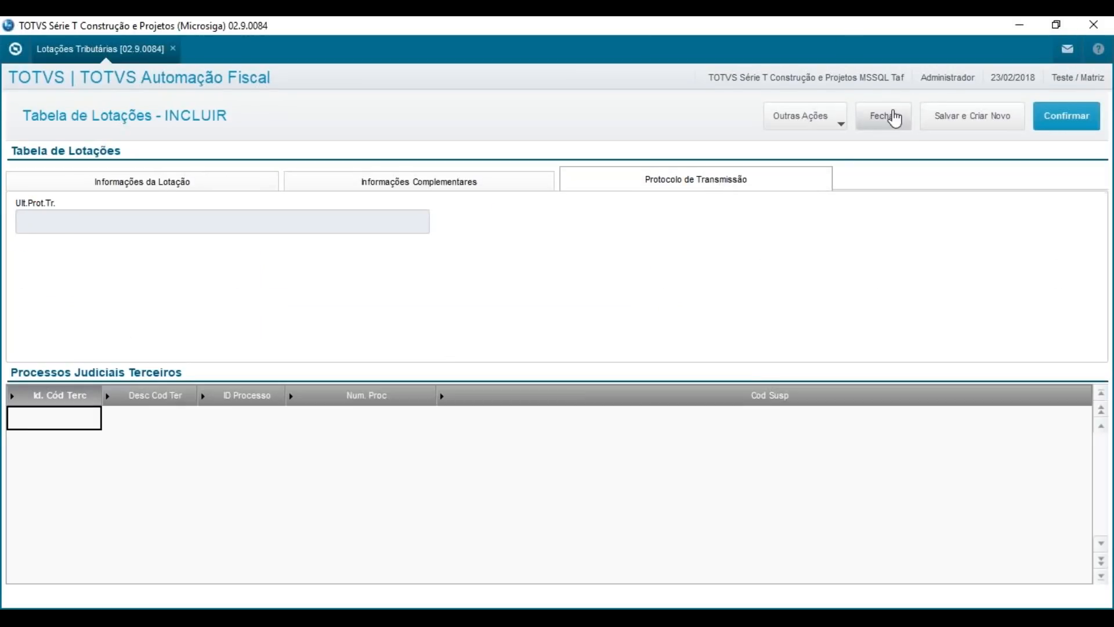
{"action": "left_click", "coordinate": [876, 122]}
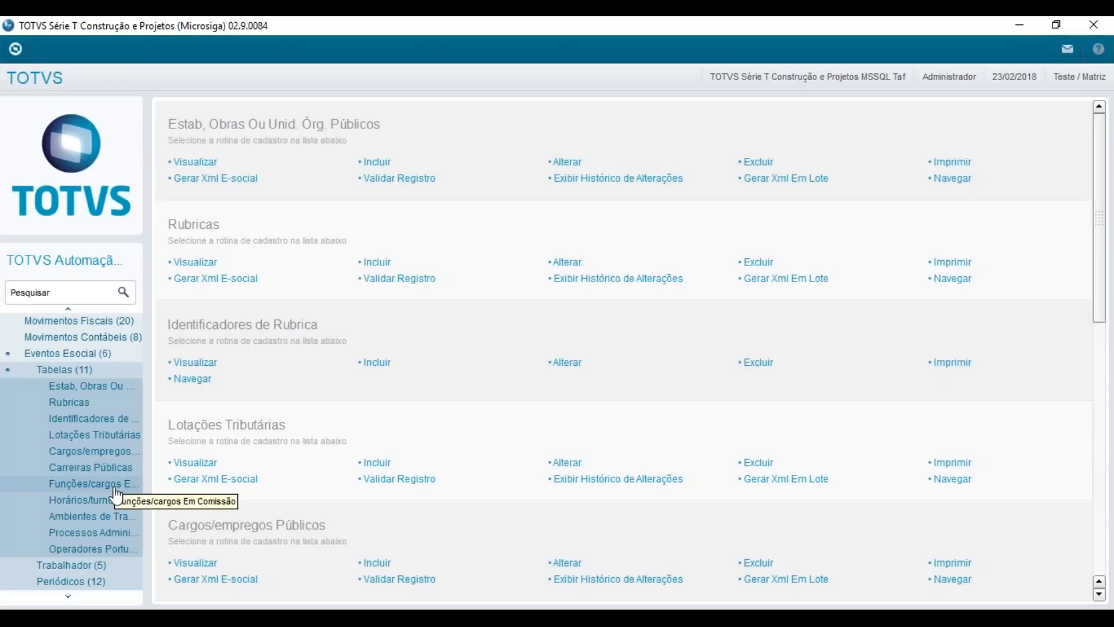
- Review the transmission protocol of the ATENDENTE record in Funções/cargos Em Comissão and leave the routine
{"action": "left_click", "coordinate": [92, 484]}
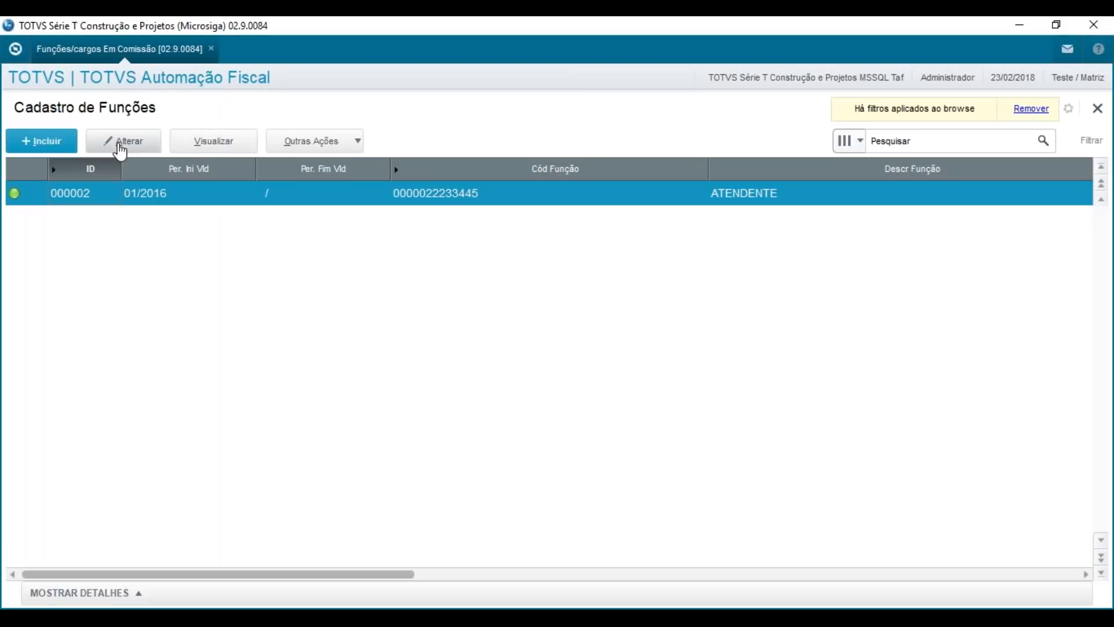
{"action": "left_click", "coordinate": [120, 146]}
{"action": "left_click", "coordinate": [523, 184]}
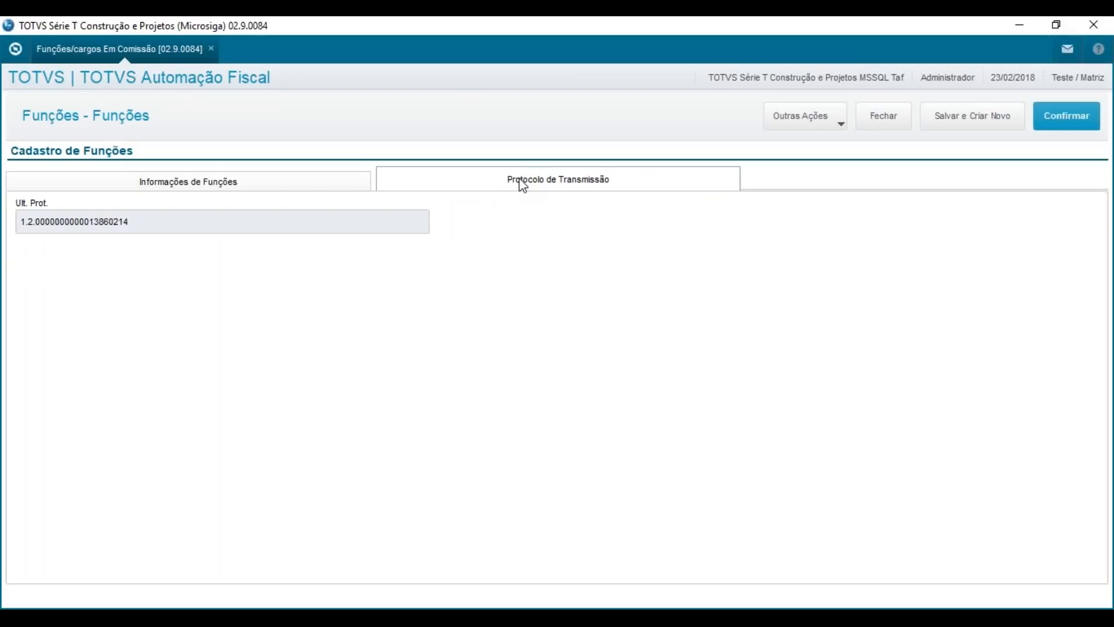
{"action": "left_click", "coordinate": [884, 119]}
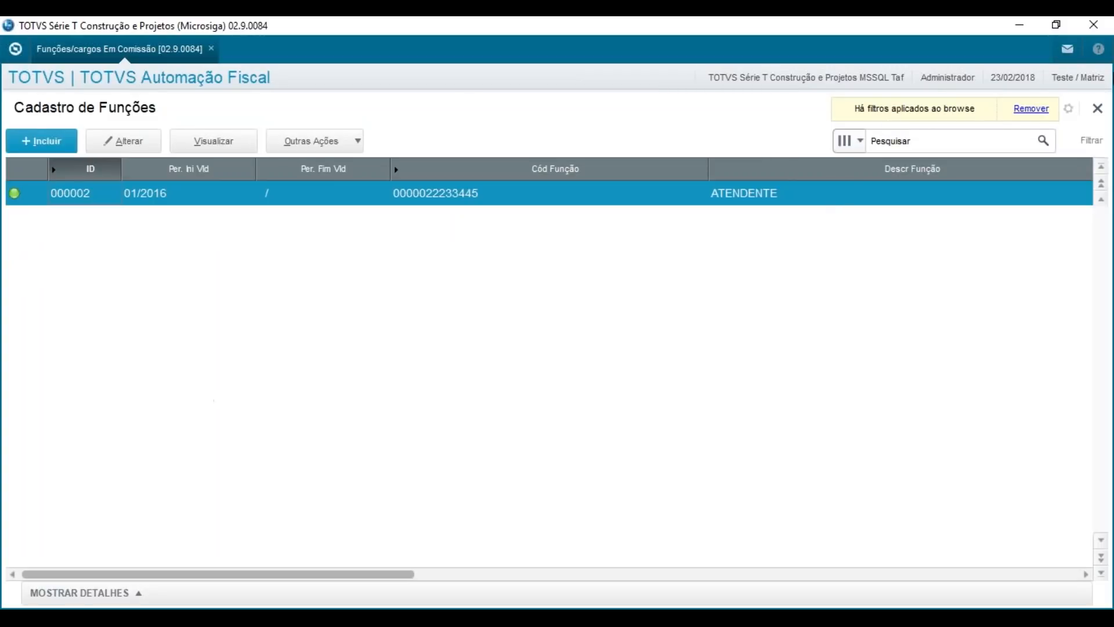
{"action": "key", "text": "Escape"}
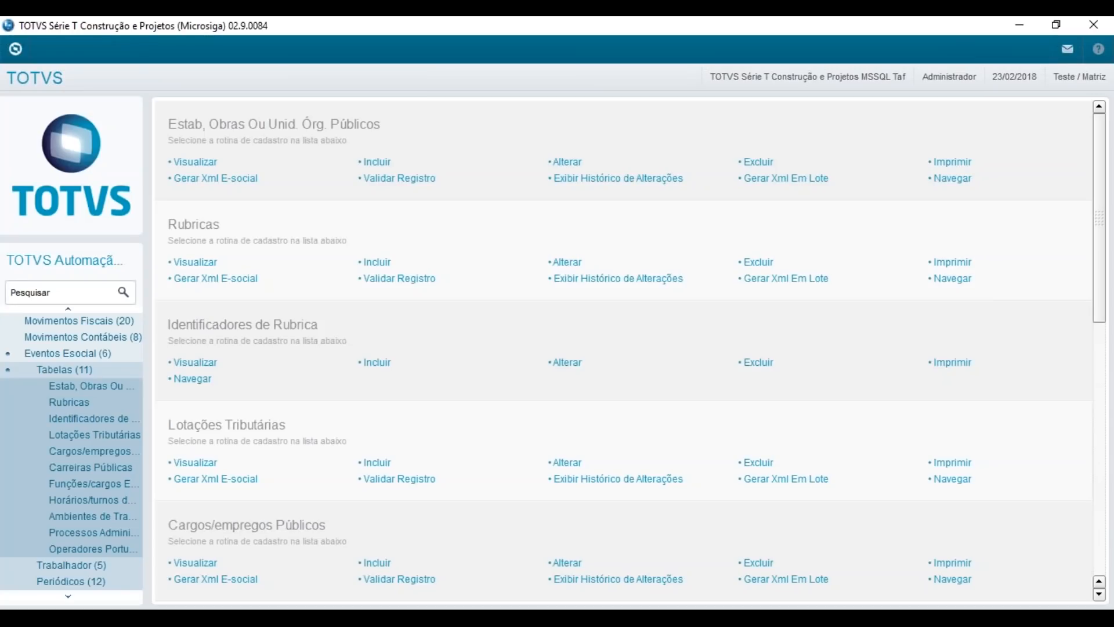
- Leave the e-Social events and open the Wizard de Configuração Taf from the TAF configuration routines
{"action": "left_click", "coordinate": [83, 372]}
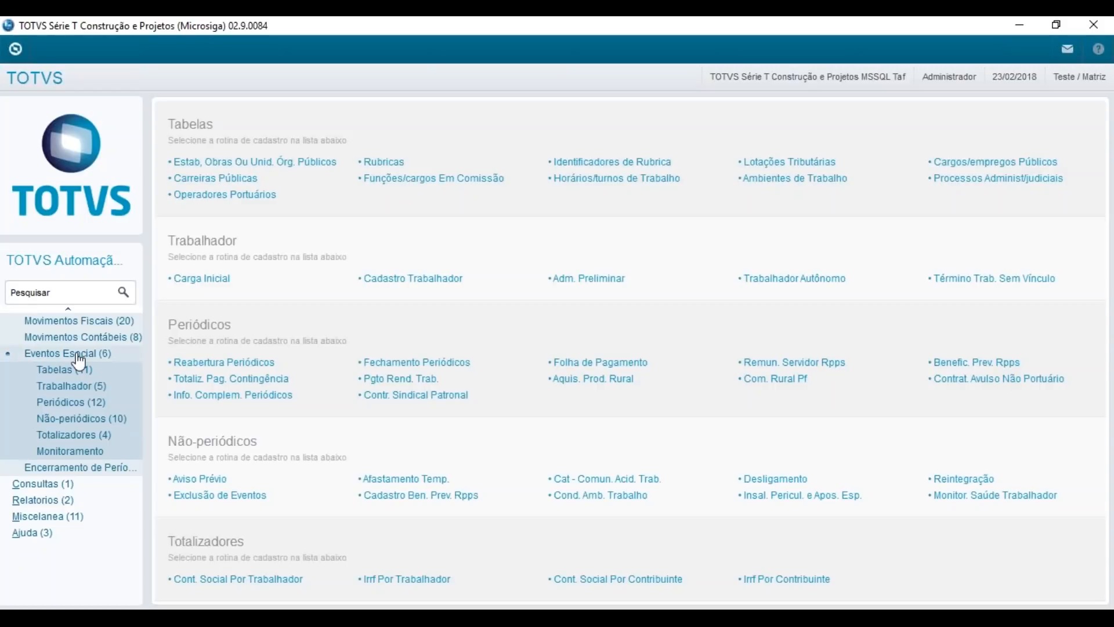
{"action": "left_click", "coordinate": [78, 356]}
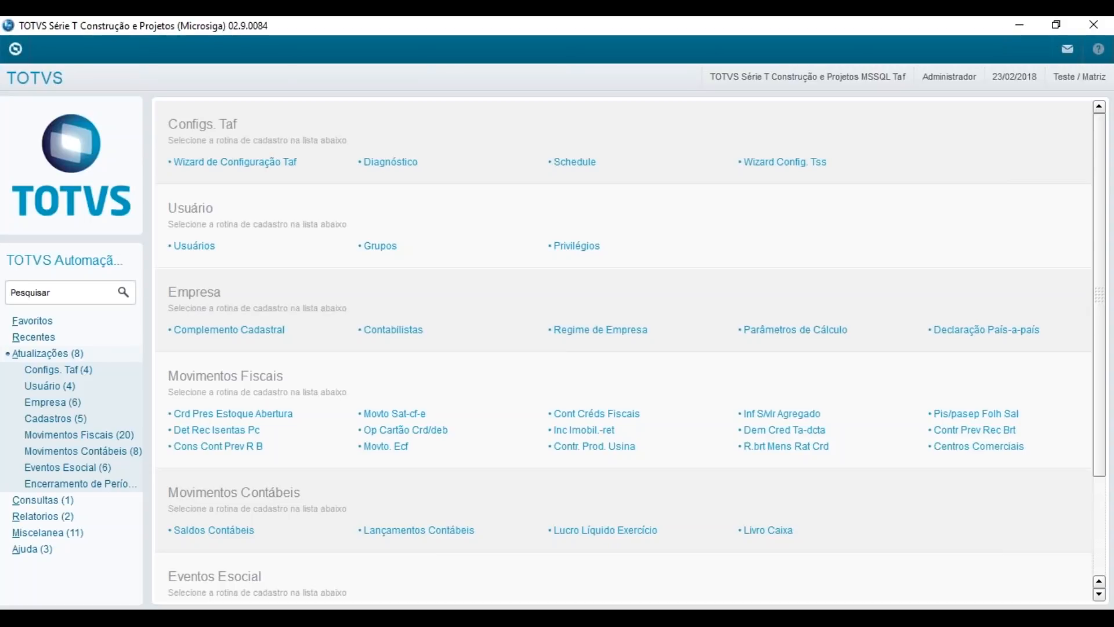
{"action": "left_click", "coordinate": [79, 371]}
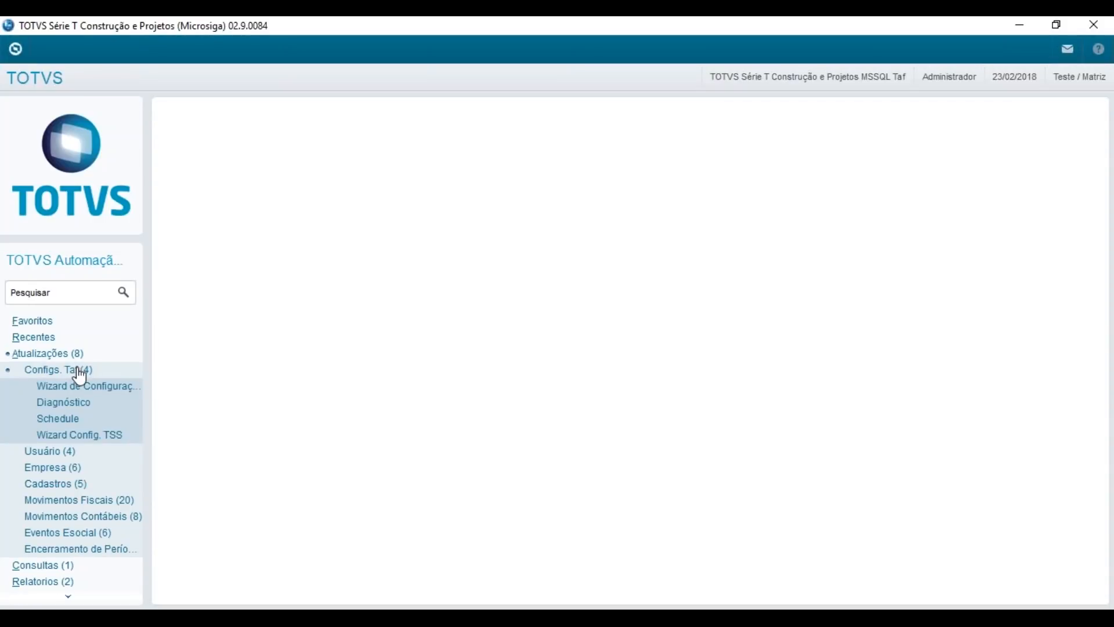
{"action": "left_click", "coordinate": [97, 388]}
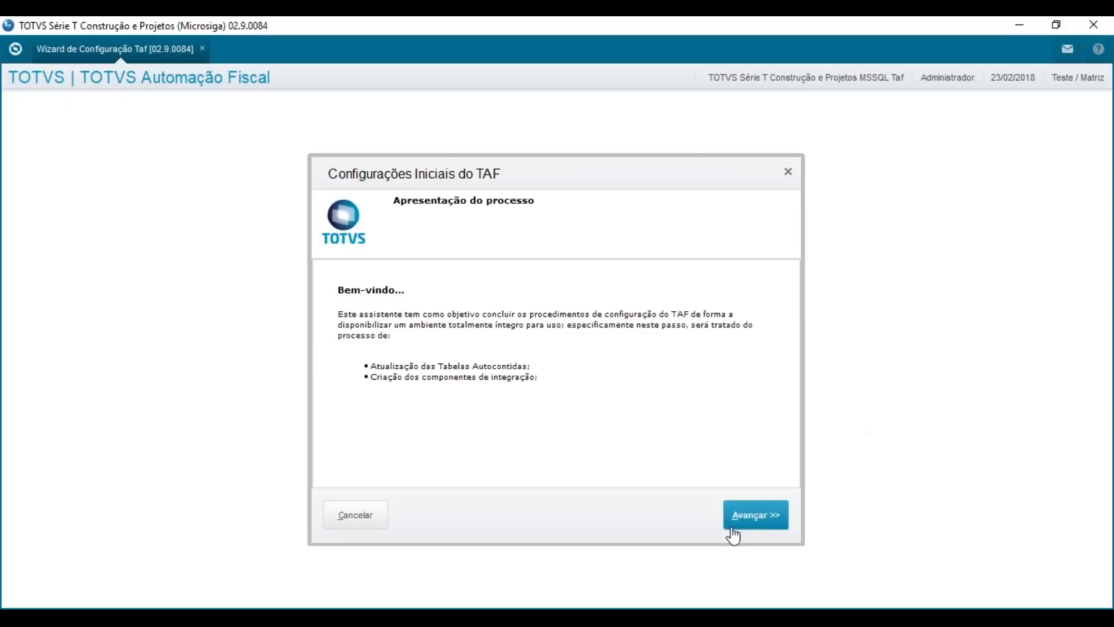
- Start the TAF initial configuration and select company group 99 (TESTE) for creating the self-contained tables
{"action": "left_click", "coordinate": [750, 528]}
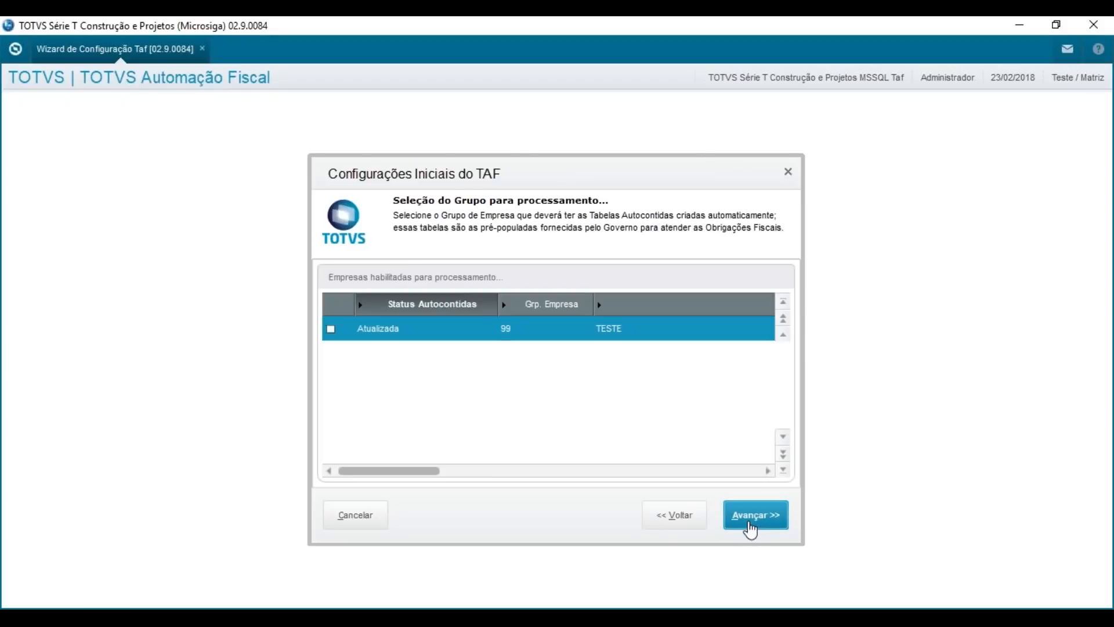
{"action": "left_click", "coordinate": [332, 330]}
{"action": "double_click", "coordinate": [331, 330]}
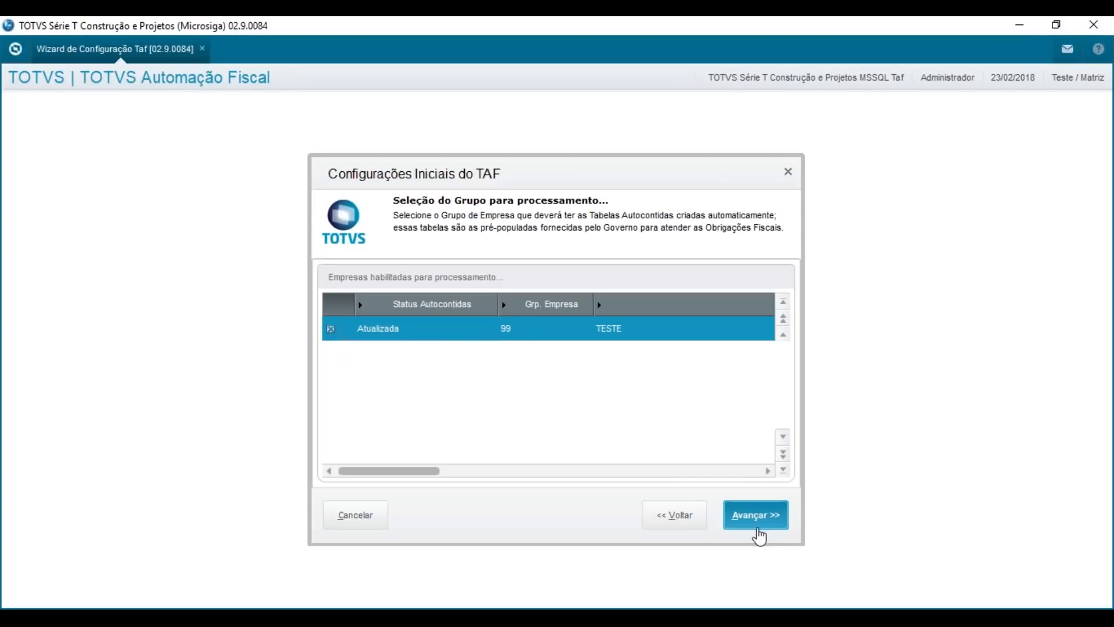
{"action": "left_click", "coordinate": [758, 529]}
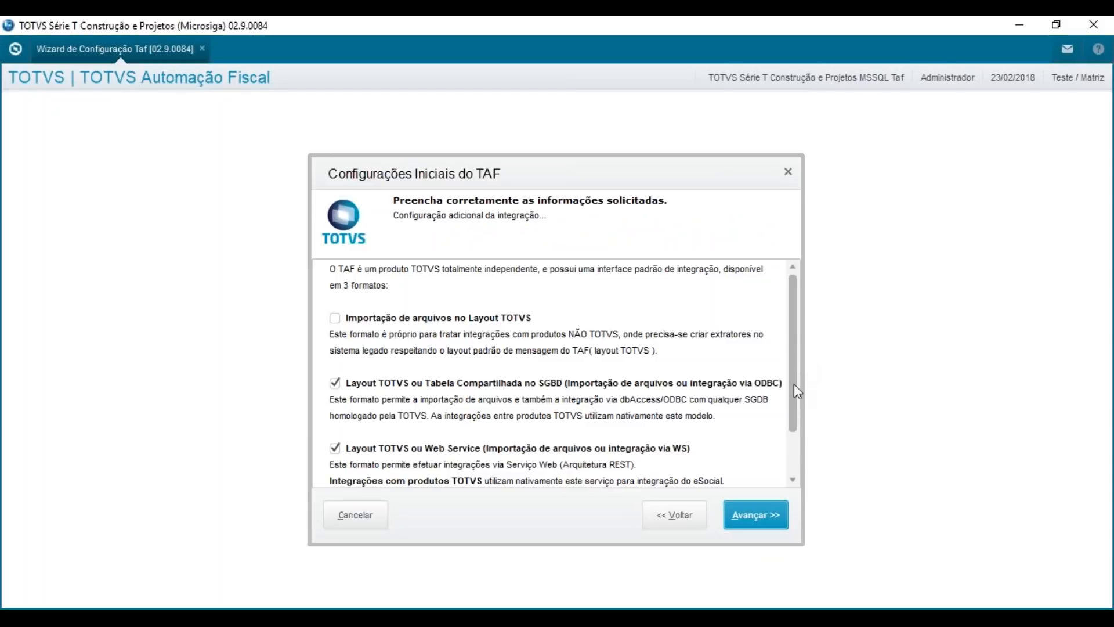
- Accept the selected integration formats, the ODBC/dbAccess connection TAF_1 (MSSQL, port 5840) and the Web Service on port 8080 with environment TAF_WS
{"action": "scroll", "coordinate": [794, 384], "scroll_direction": "down", "scroll_amount": 2}
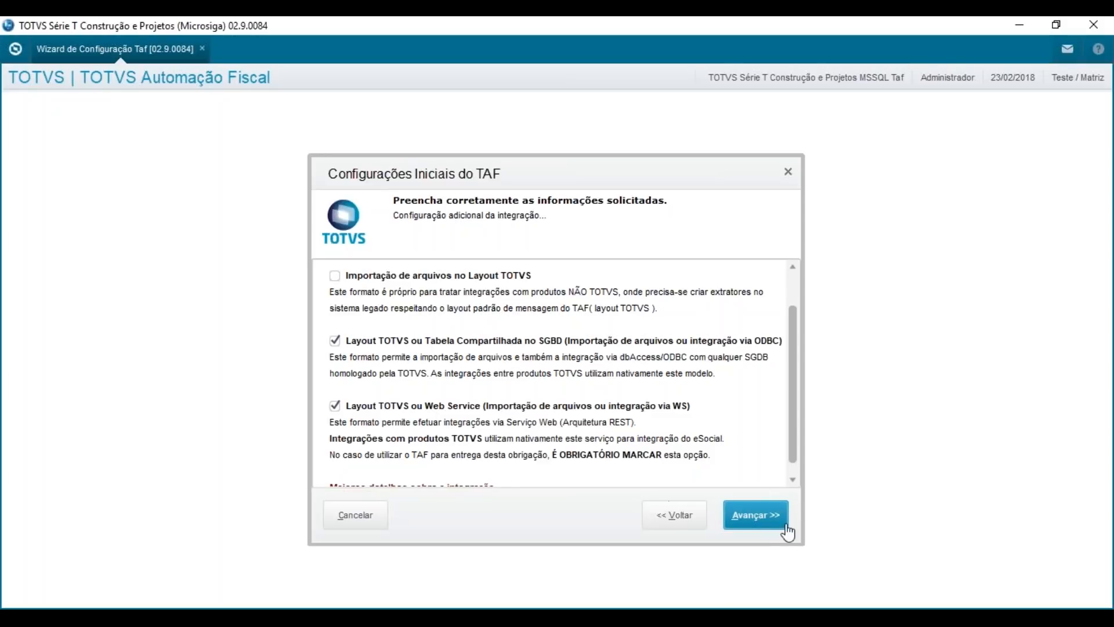
{"action": "left_click", "coordinate": [766, 521]}
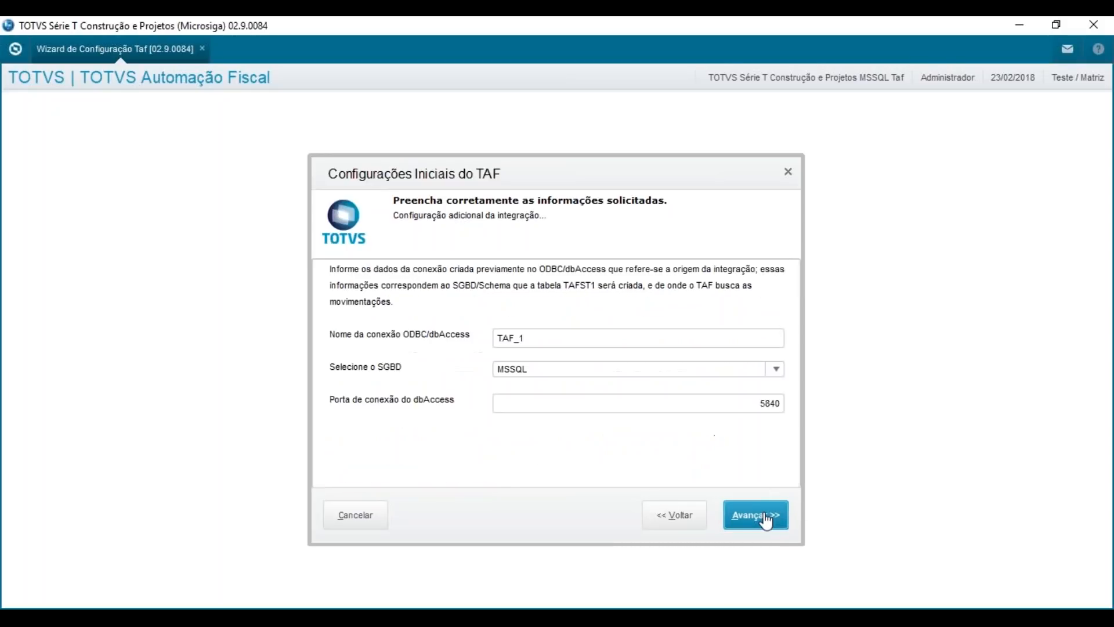
{"action": "left_click", "coordinate": [562, 335]}
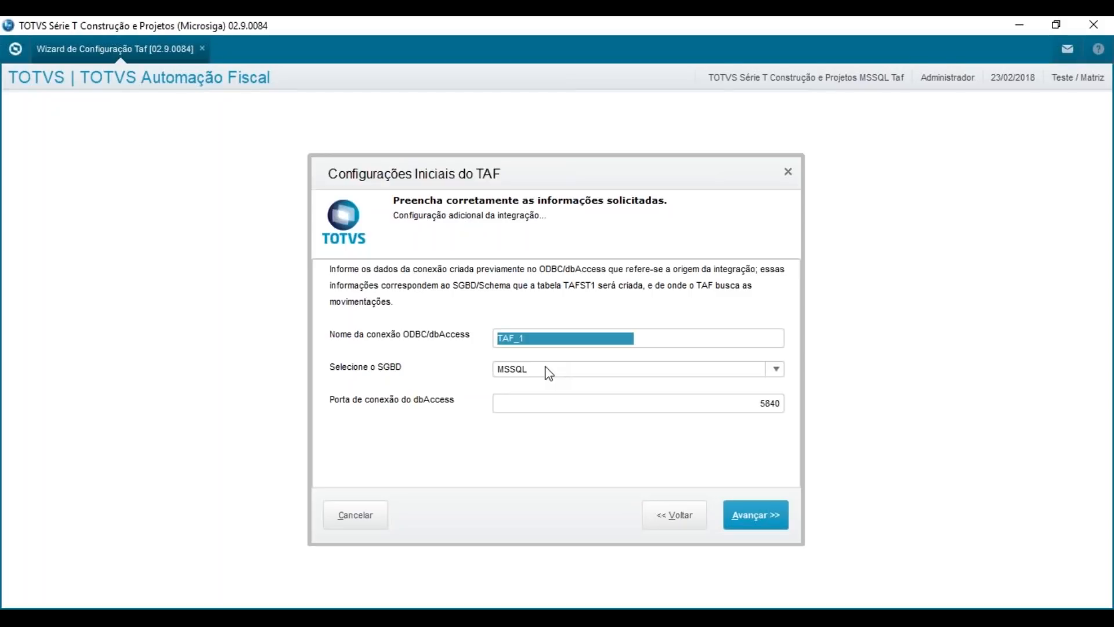
{"action": "left_click", "coordinate": [770, 527]}
{"action": "left_click", "coordinate": [739, 332]}
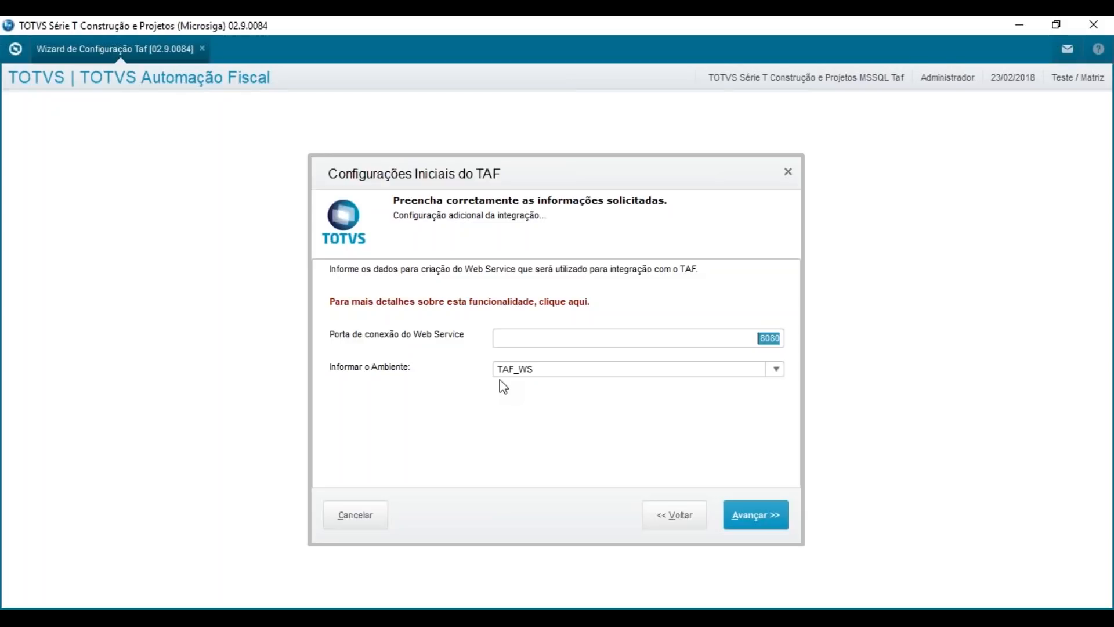
{"action": "left_click", "coordinate": [751, 529]}
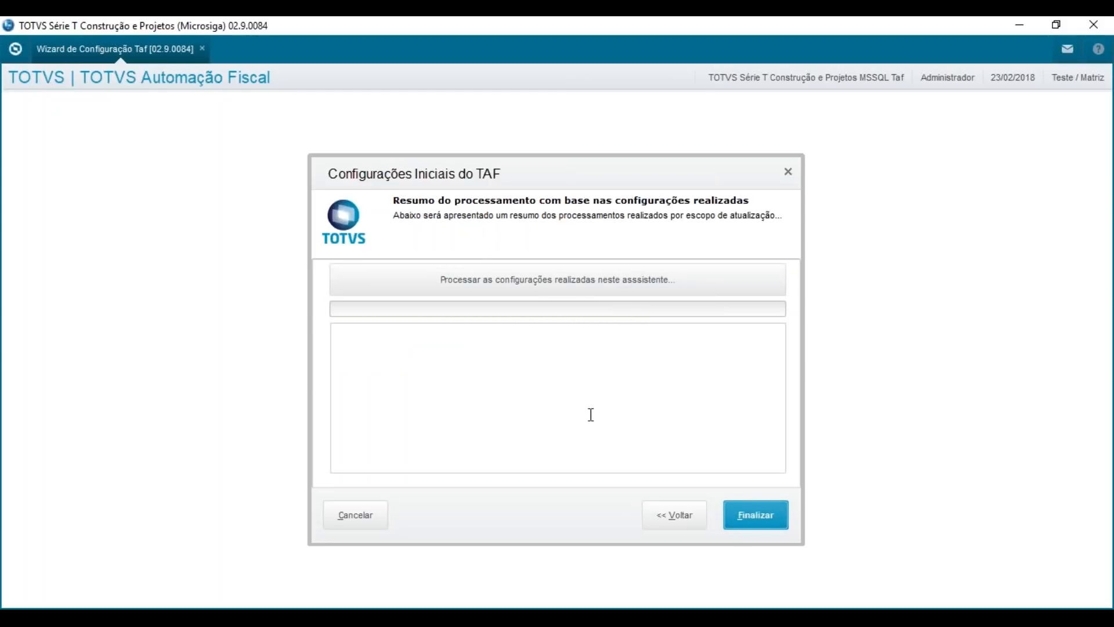
- Process the settings made in the wizard and review the processing summary for connections, table creation and Web Service
{"action": "left_click", "coordinate": [637, 286]}
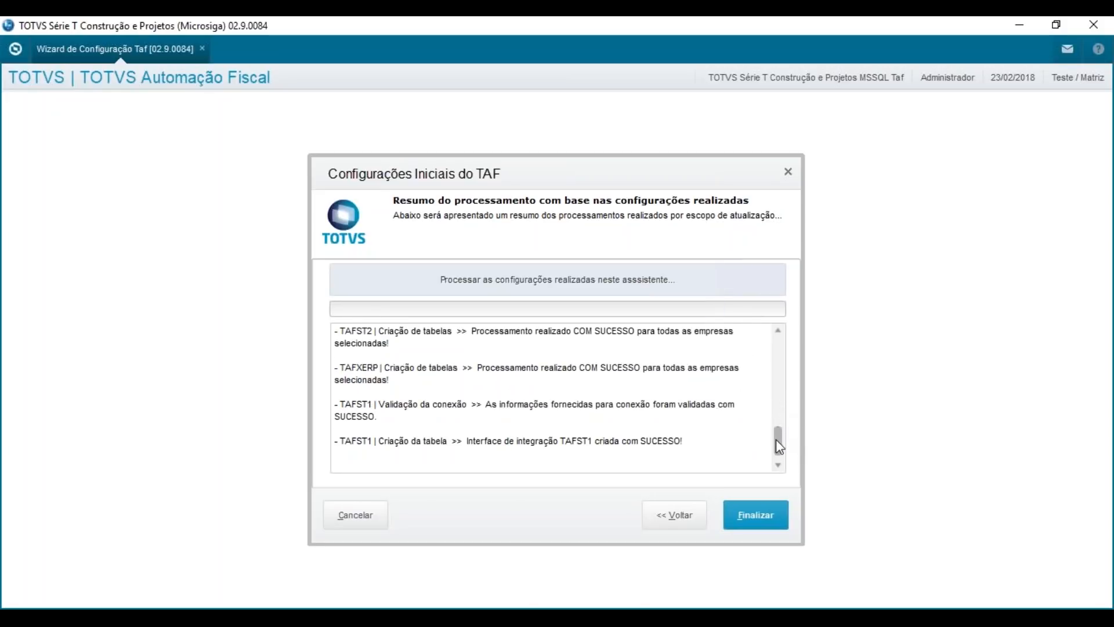
{"action": "left_click", "coordinate": [778, 333]}
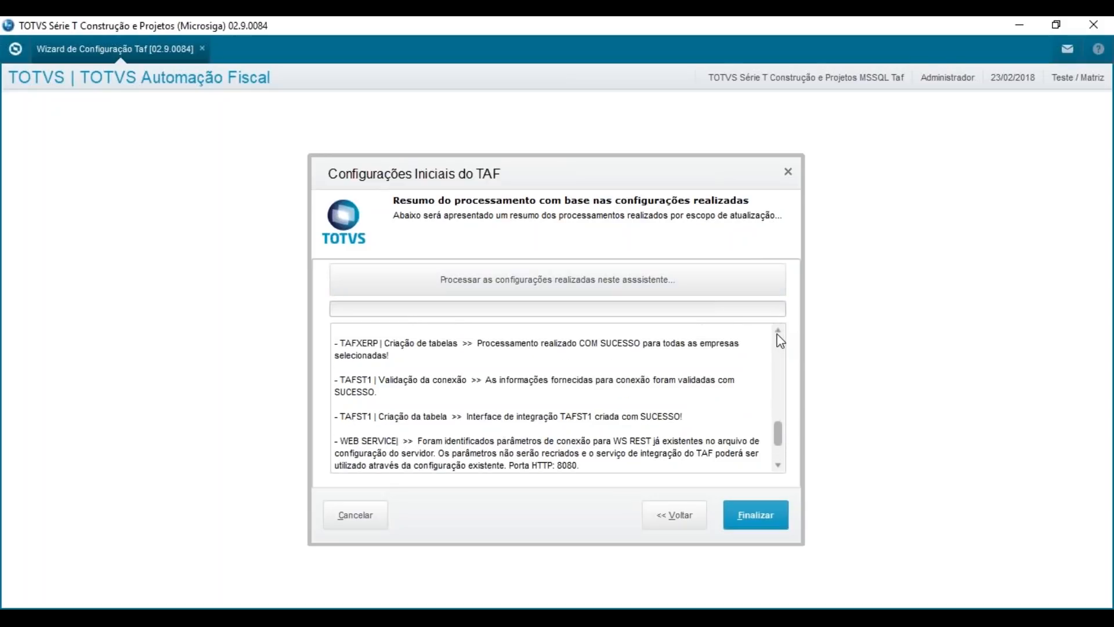
{"action": "left_click_drag", "start_coordinate": [777, 335], "coordinate": [778, 335]}
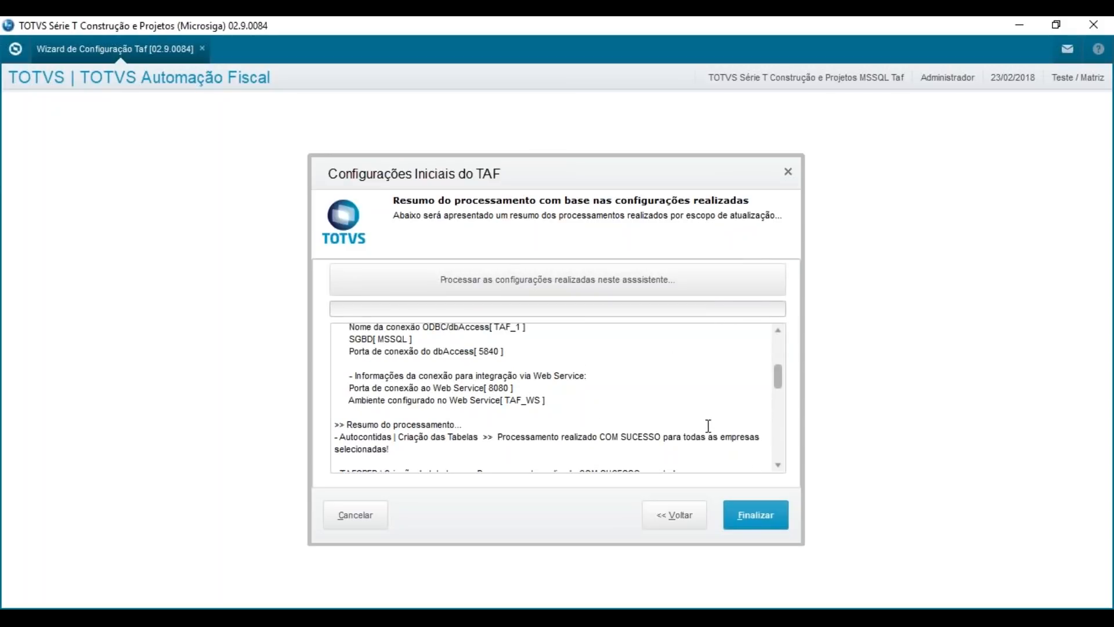
{"action": "left_click_drag", "start_coordinate": [779, 465], "coordinate": [779, 466]}
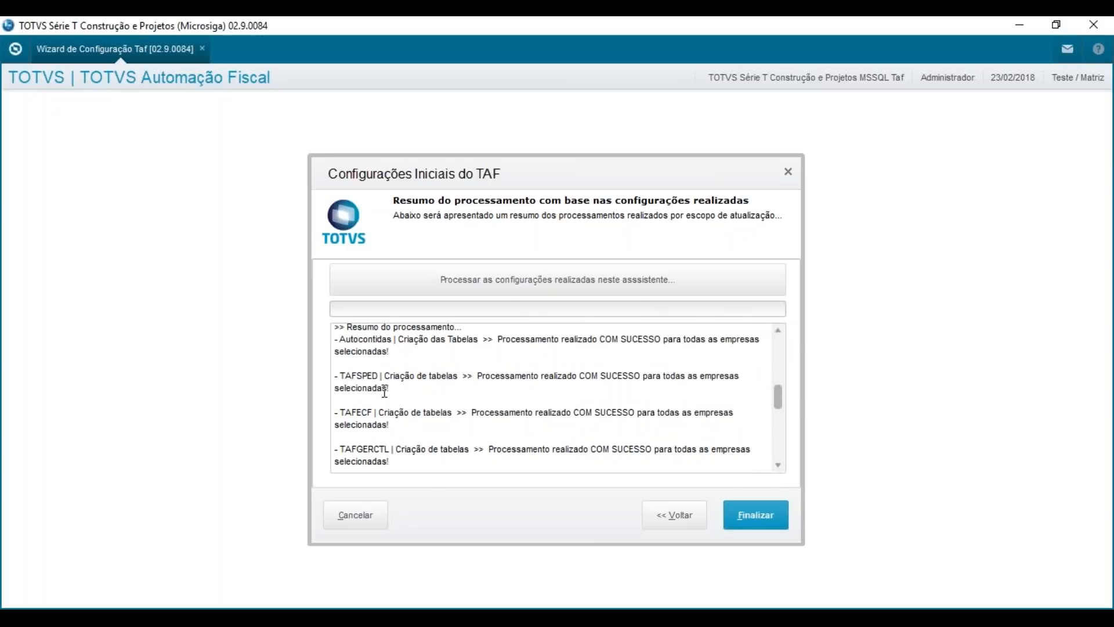
{"action": "left_click_drag", "start_coordinate": [779, 466], "coordinate": [779, 466]}
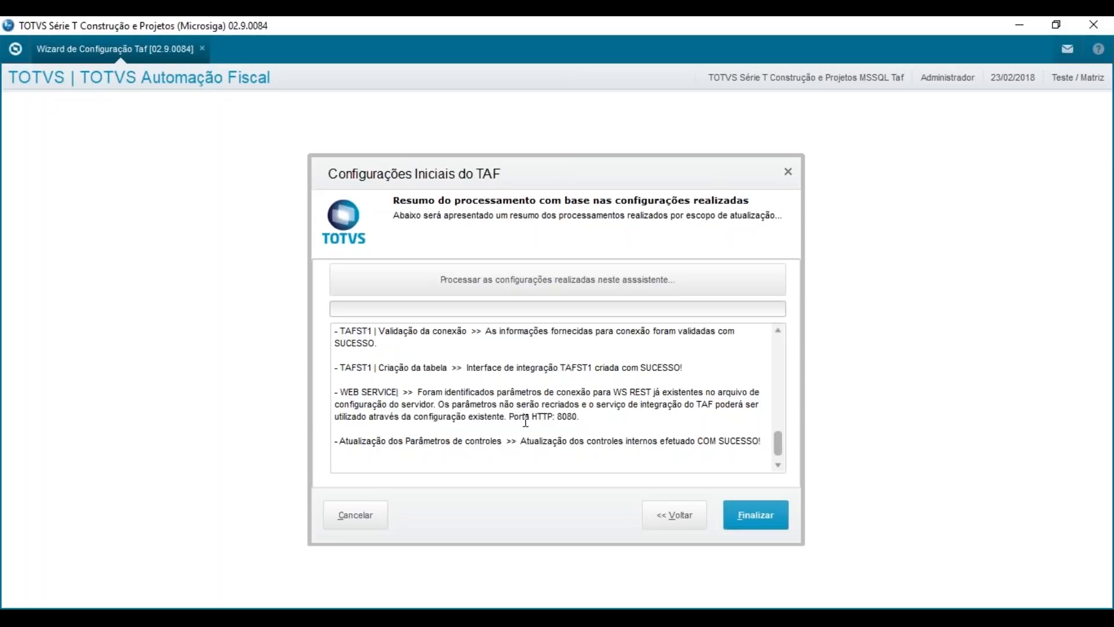
- Finish the TAF configuration wizard, leave the summary of addresses and ports, and acknowledge the completion
{"action": "left_click", "coordinate": [757, 520]}
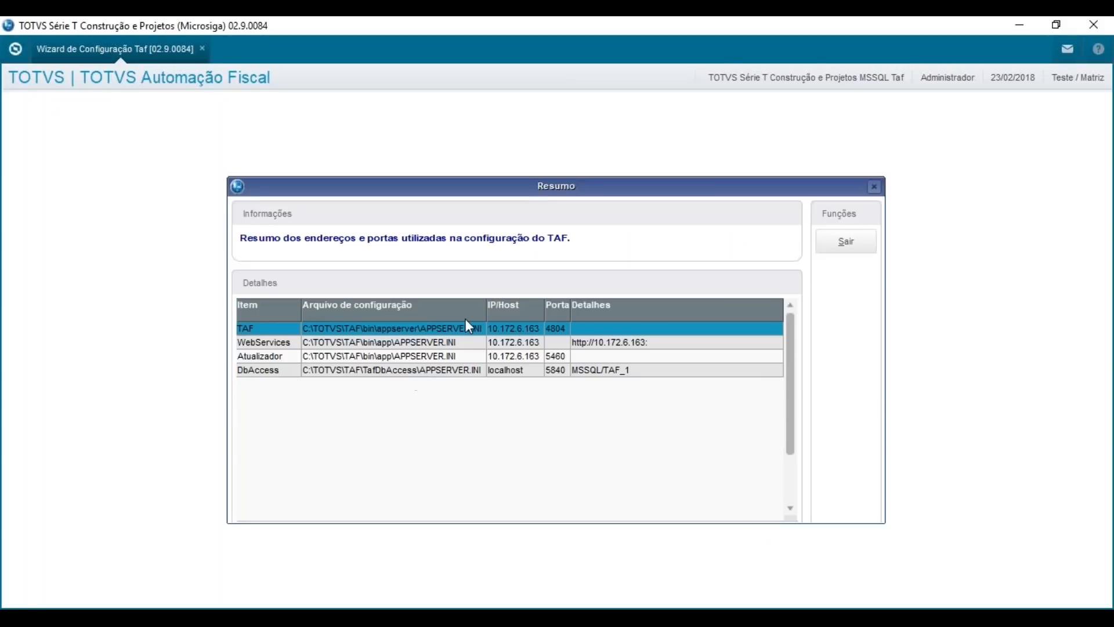
{"action": "left_click", "coordinate": [860, 244]}
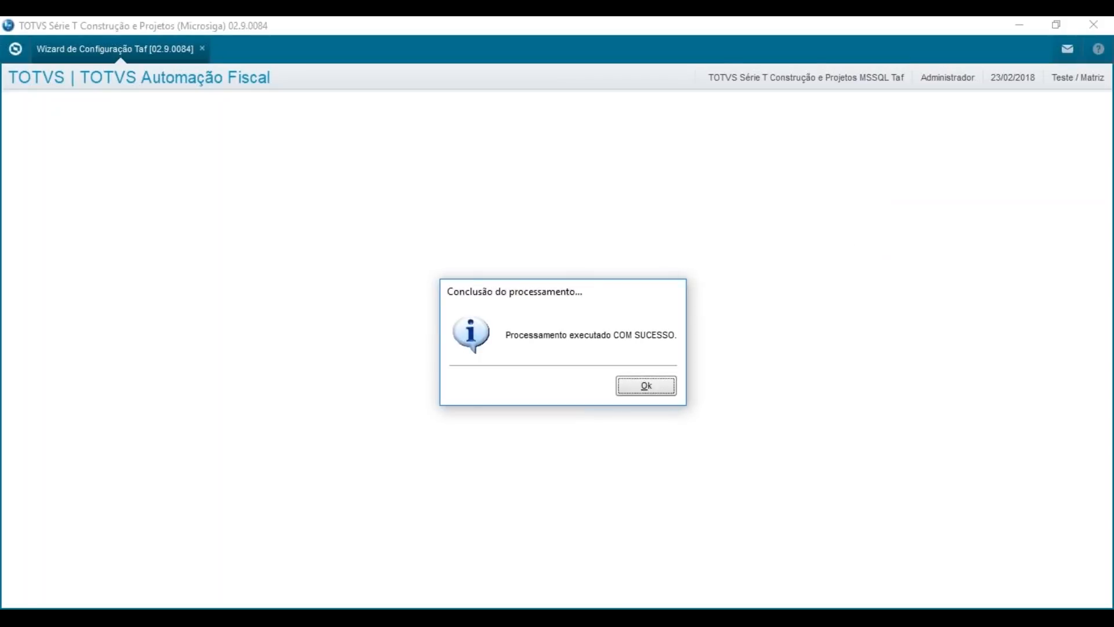
{"action": "key", "text": "Return"}
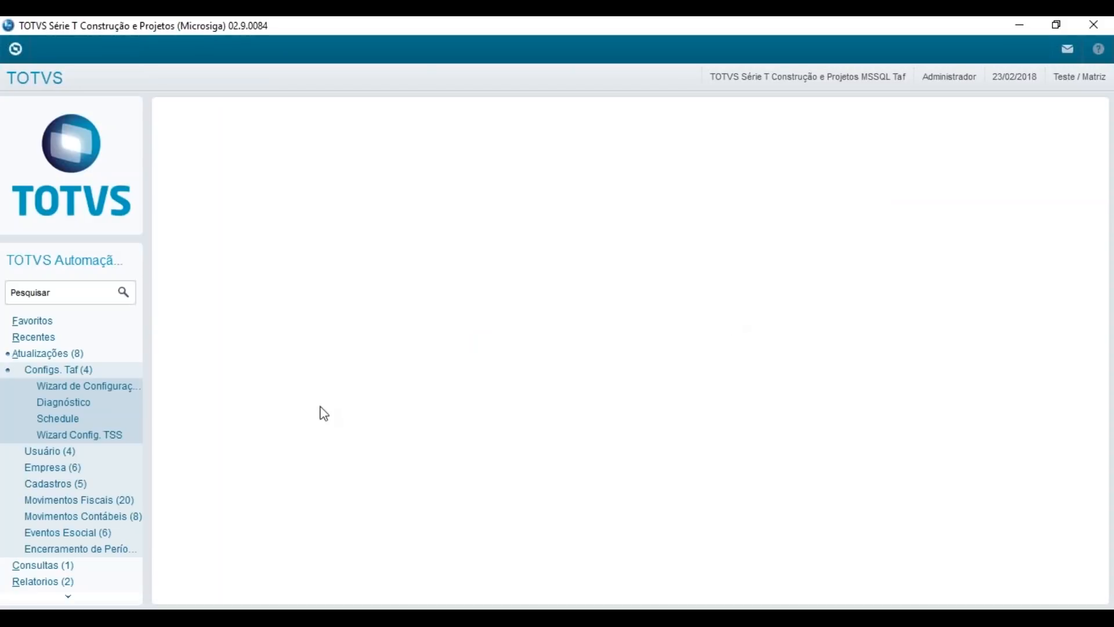
- Leave the Atualizações routines and open Processamentos from the Integração routines under Miscelanea
{"action": "left_click", "coordinate": [87, 370]}
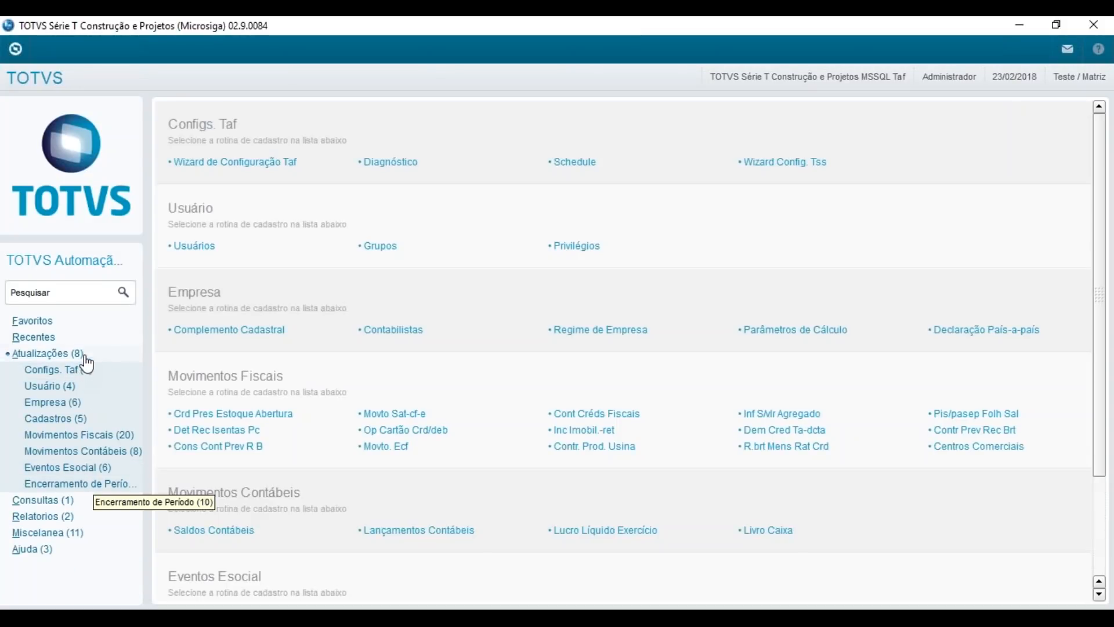
{"action": "left_click", "coordinate": [82, 354]}
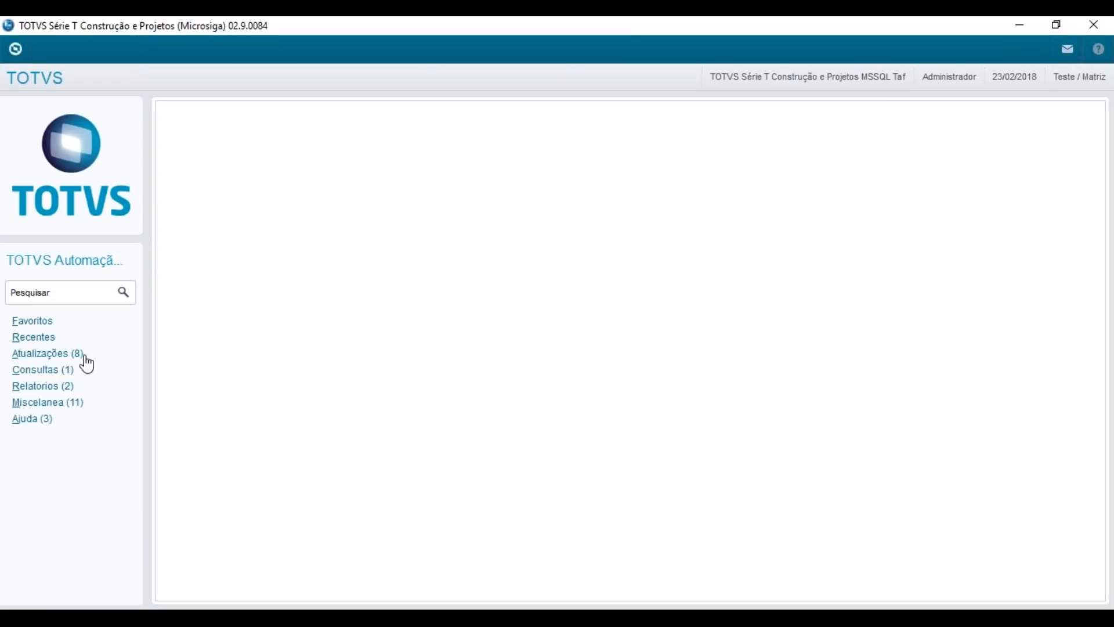
{"action": "left_click", "coordinate": [68, 409]}
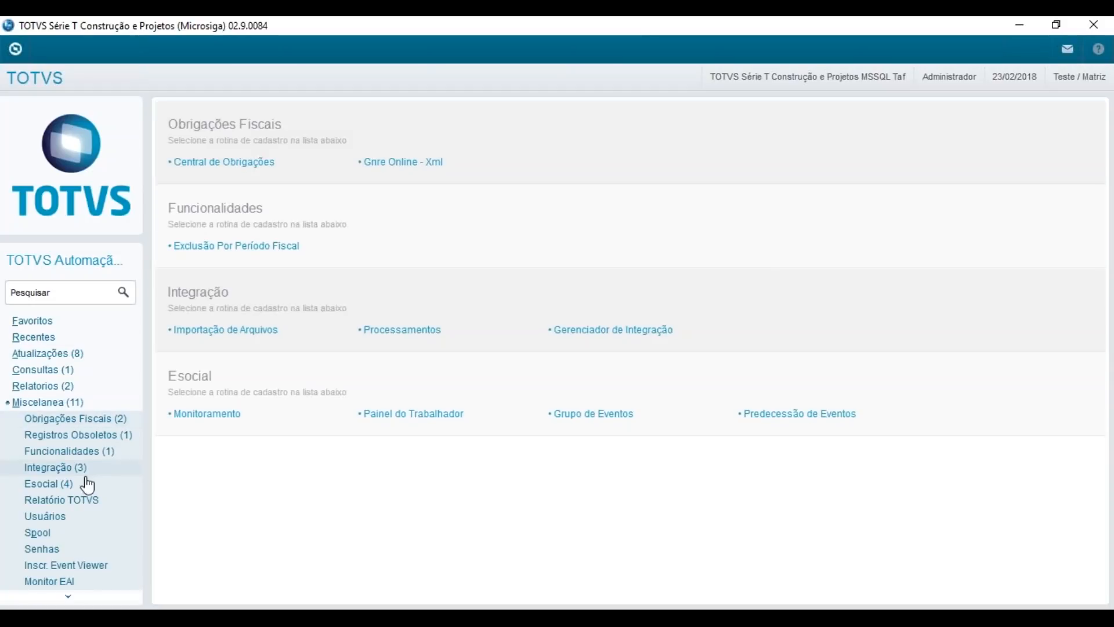
{"action": "left_click", "coordinate": [84, 468]}
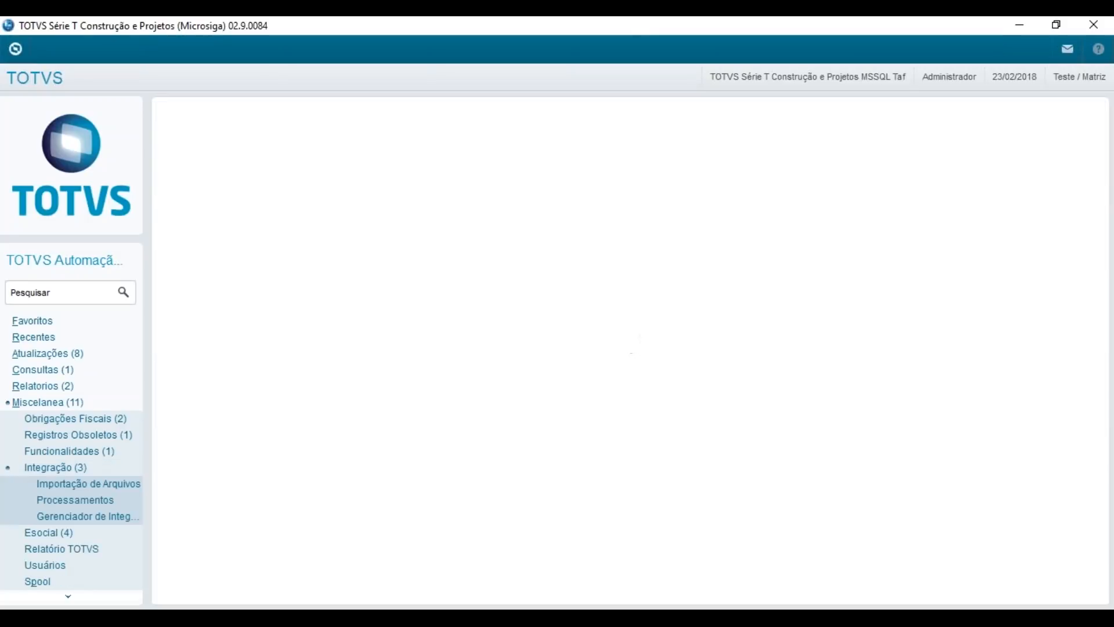
{"action": "left_click", "coordinate": [113, 503]}
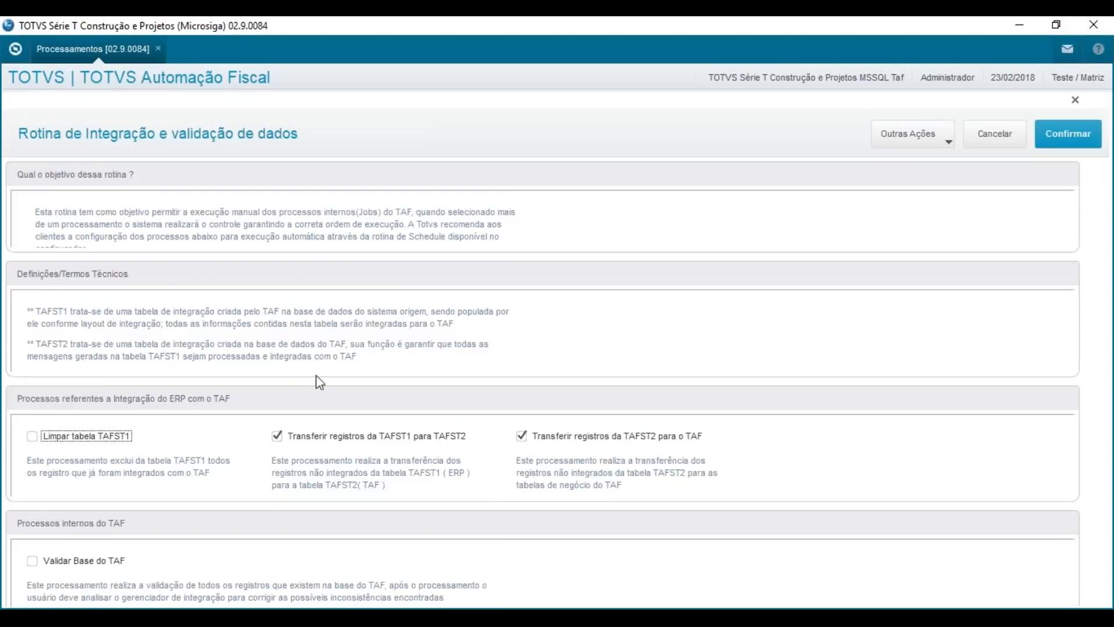
- Exclude the TAFST1 to TAFST2 transfer and run the integration only for transferring TAFST2 records to TAF
{"action": "left_click", "coordinate": [335, 442]}
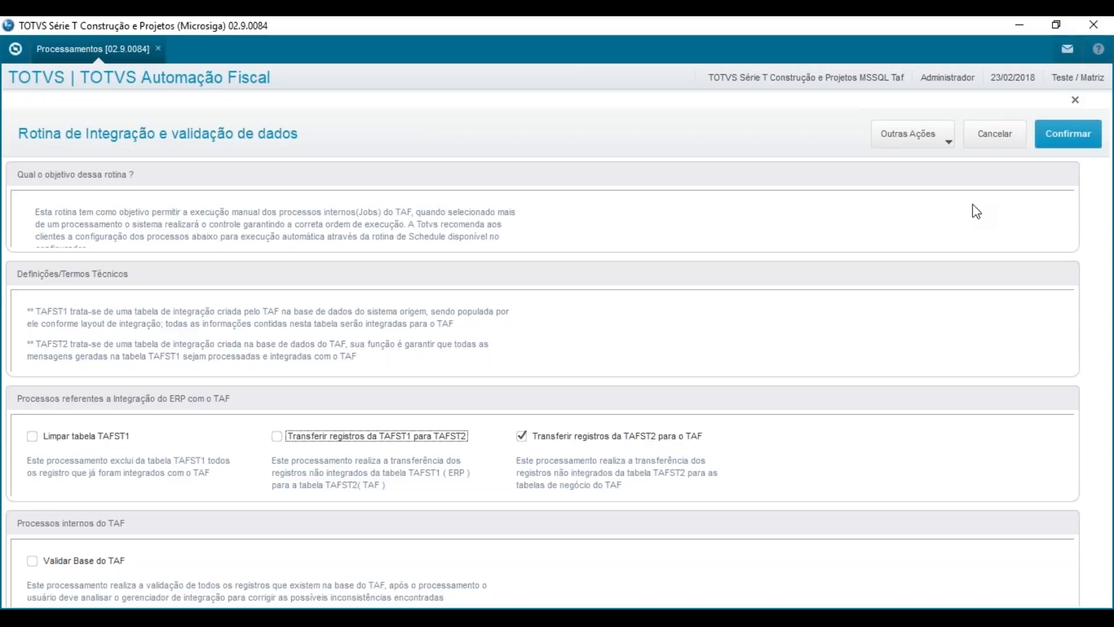
{"action": "left_click", "coordinate": [1070, 139]}
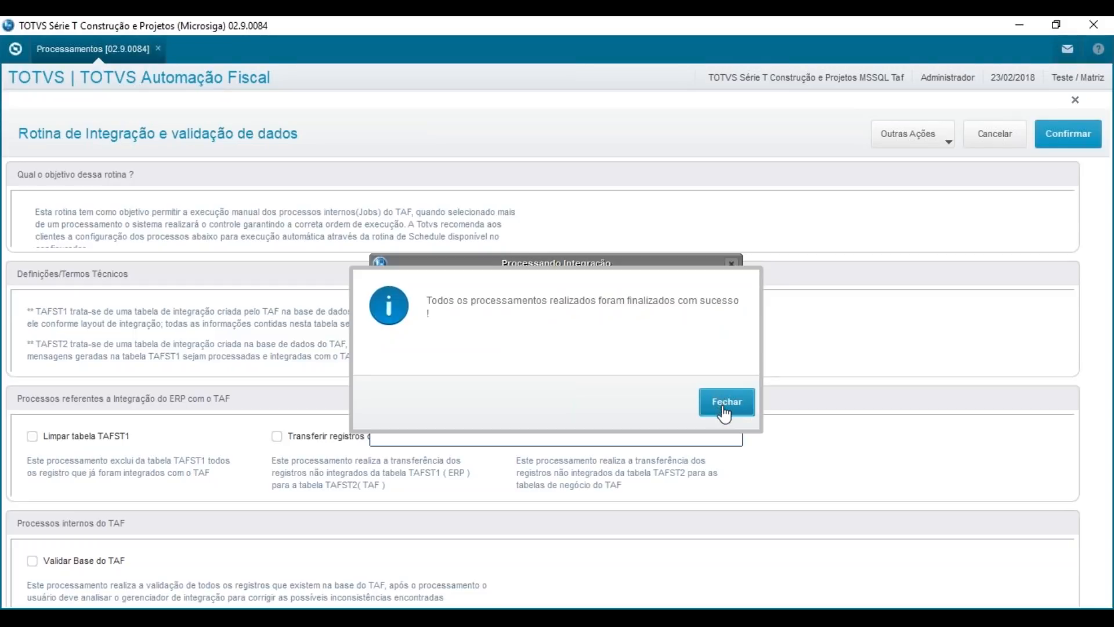
{"action": "left_click", "coordinate": [723, 408]}
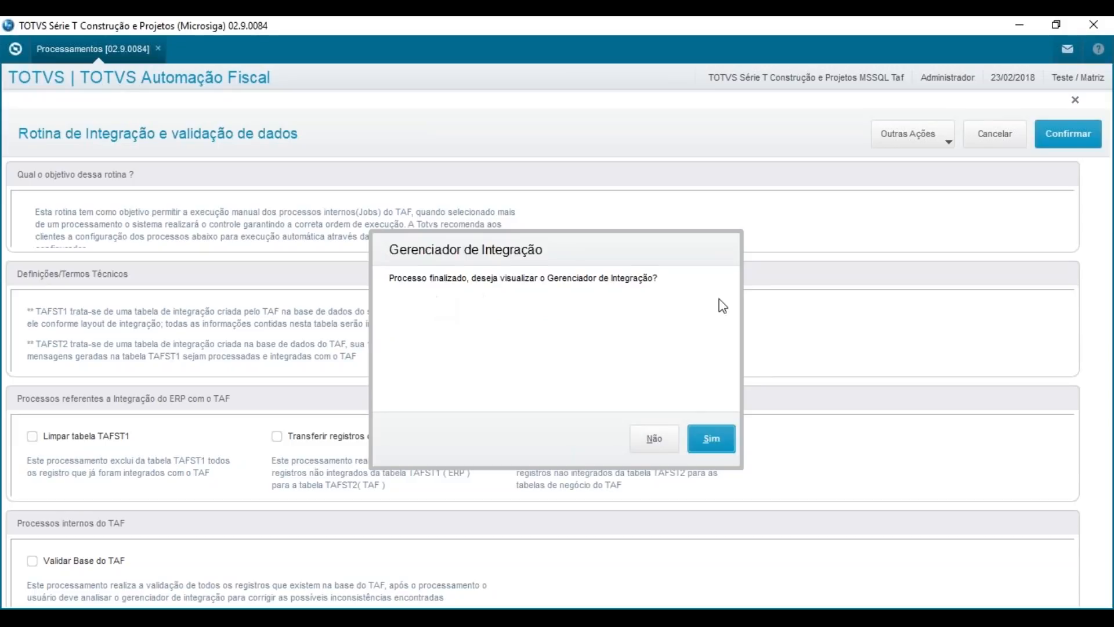
- View the Gerenciador de Integração filtered from 23/02/2018, then close it and finish the processing routine
{"action": "left_click", "coordinate": [709, 446]}
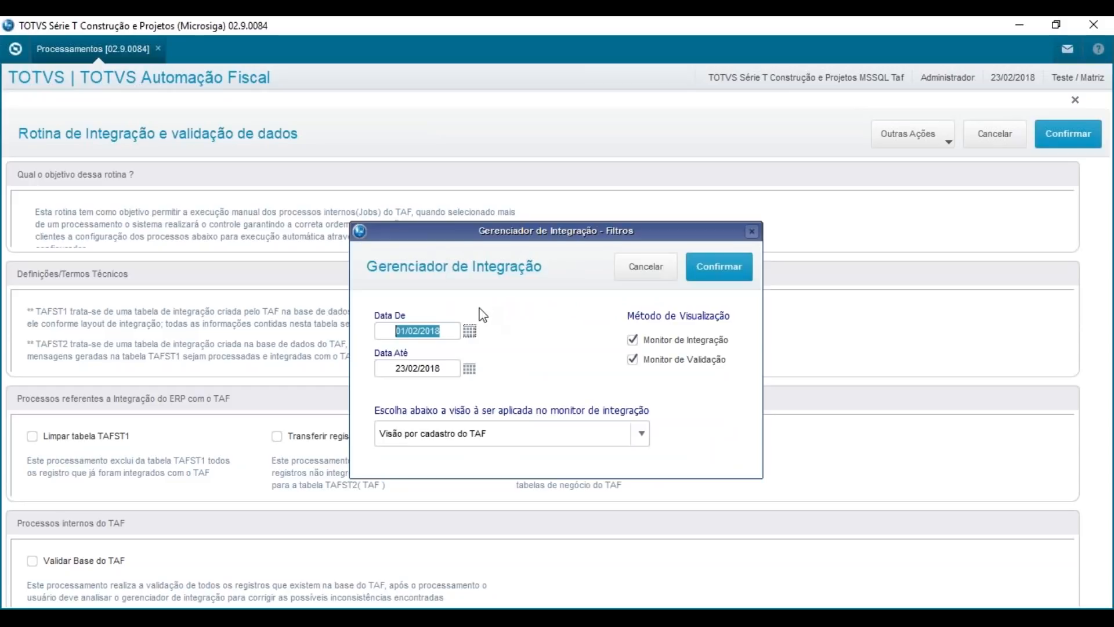
{"action": "left_click", "coordinate": [469, 332]}
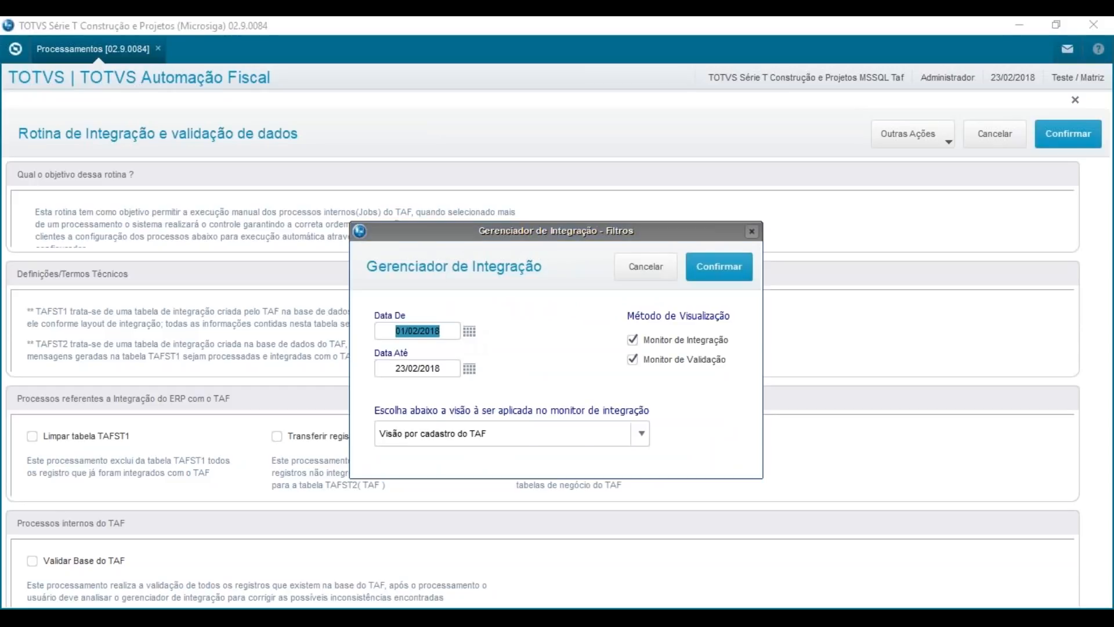
{"action": "left_click", "coordinate": [550, 447]}
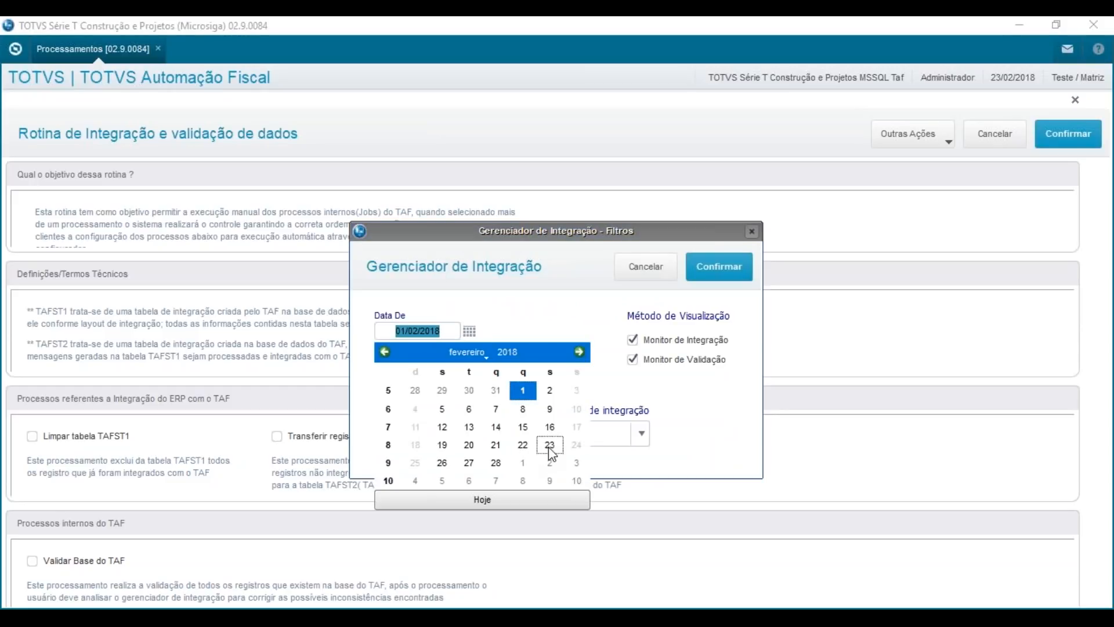
{"action": "left_click", "coordinate": [708, 277]}
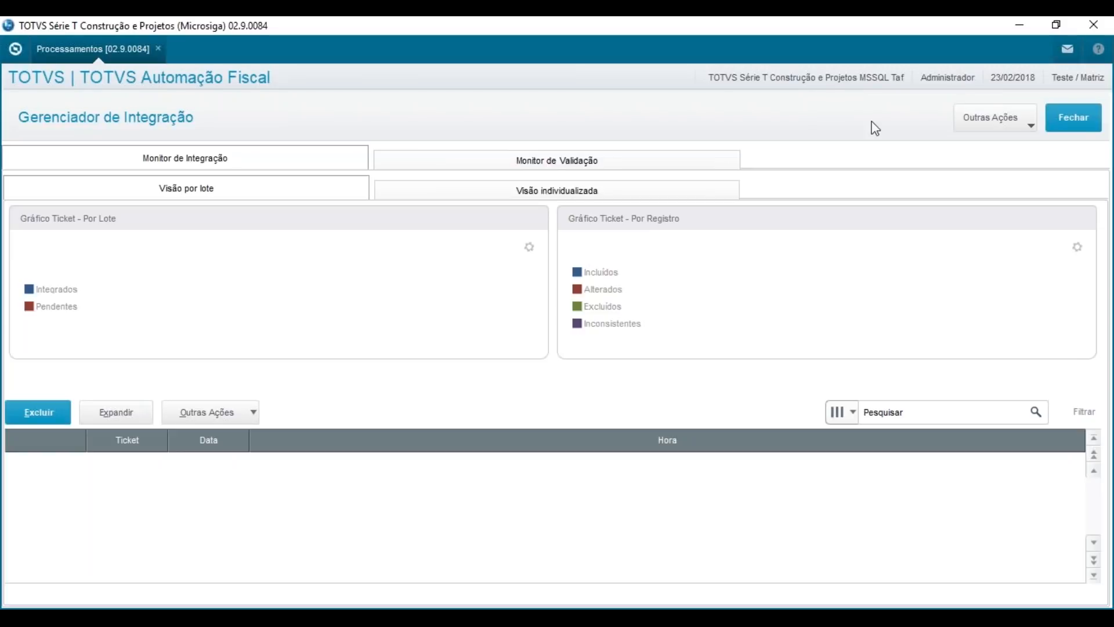
{"action": "left_click", "coordinate": [1069, 128]}
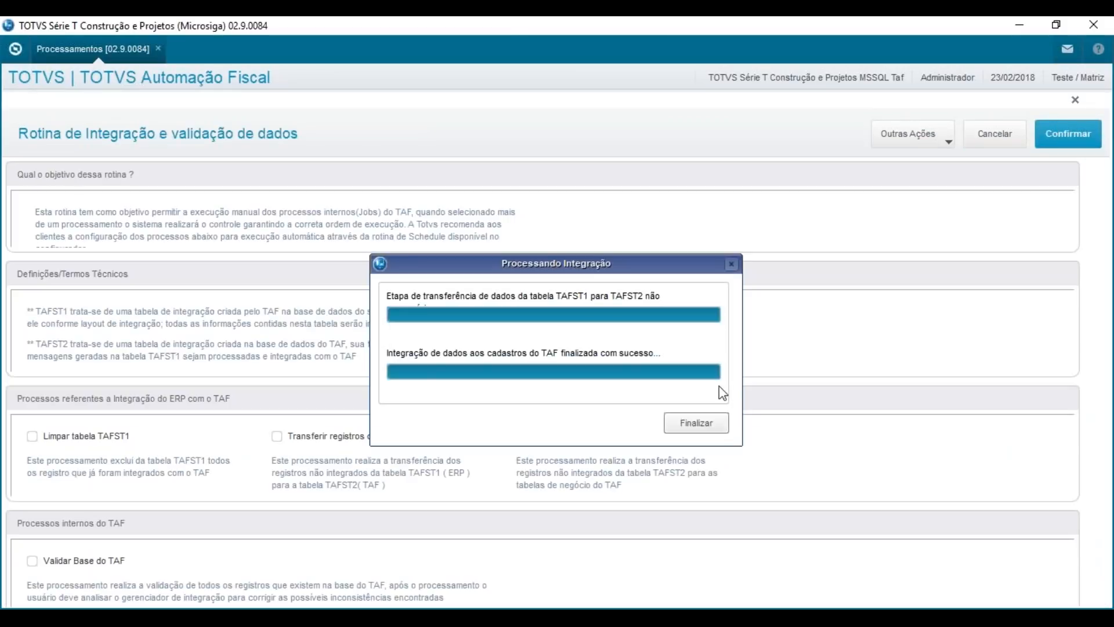
{"action": "left_click", "coordinate": [703, 428]}
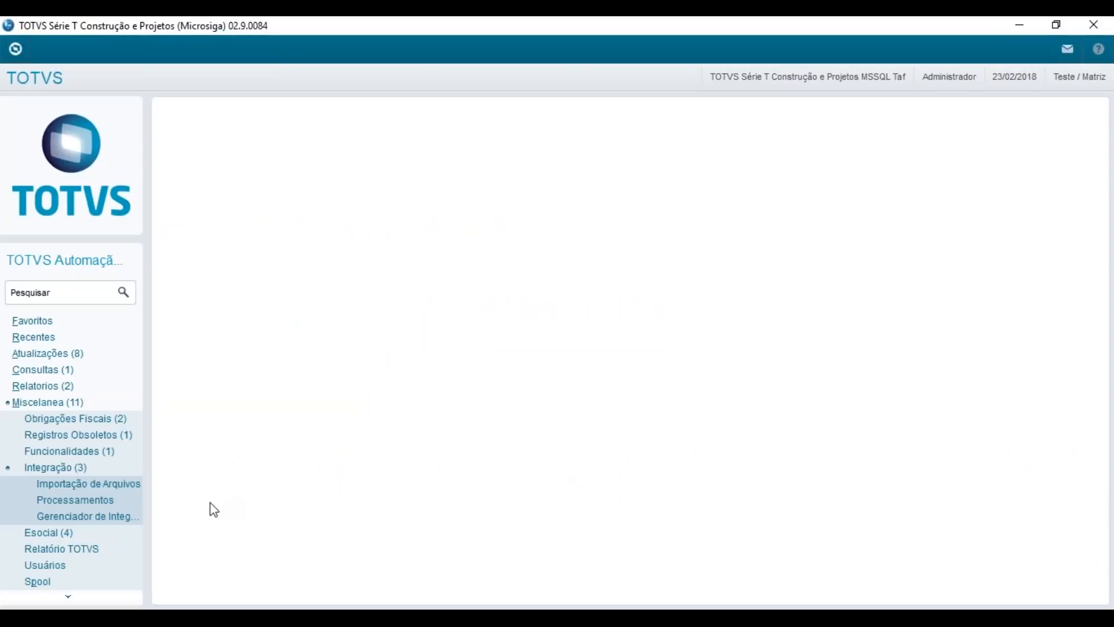
- Open the Importação de Arquivos routine and set the import method to 3-Importa XML - Layout eSocial
{"action": "left_click", "coordinate": [102, 488]}
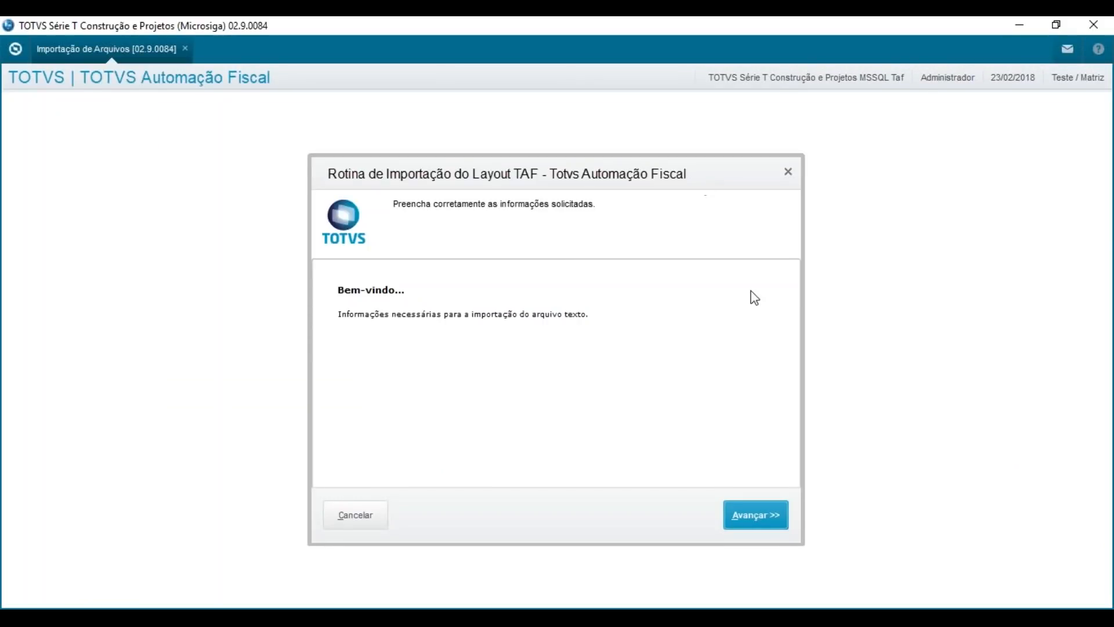
{"action": "left_click", "coordinate": [768, 516]}
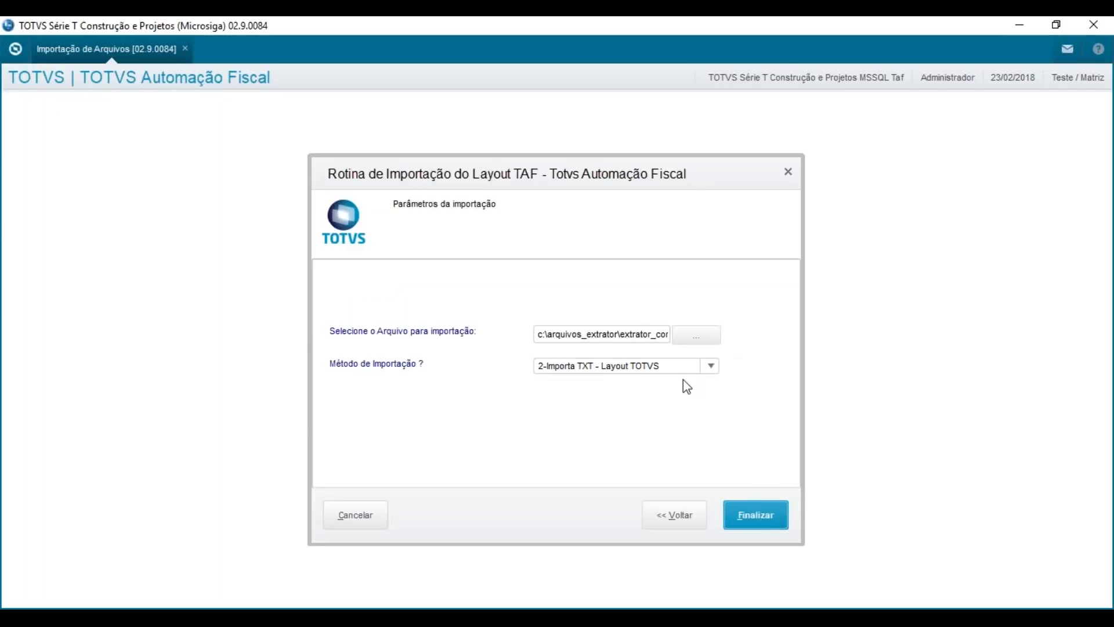
{"action": "left_click", "coordinate": [711, 366]}
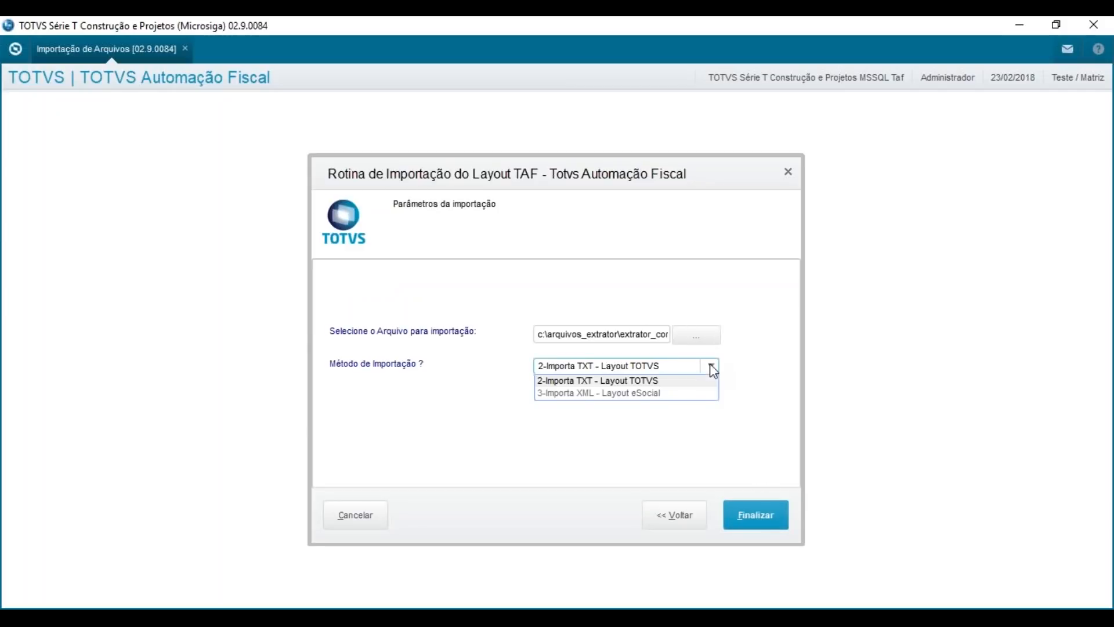
{"action": "left_click", "coordinate": [689, 395]}
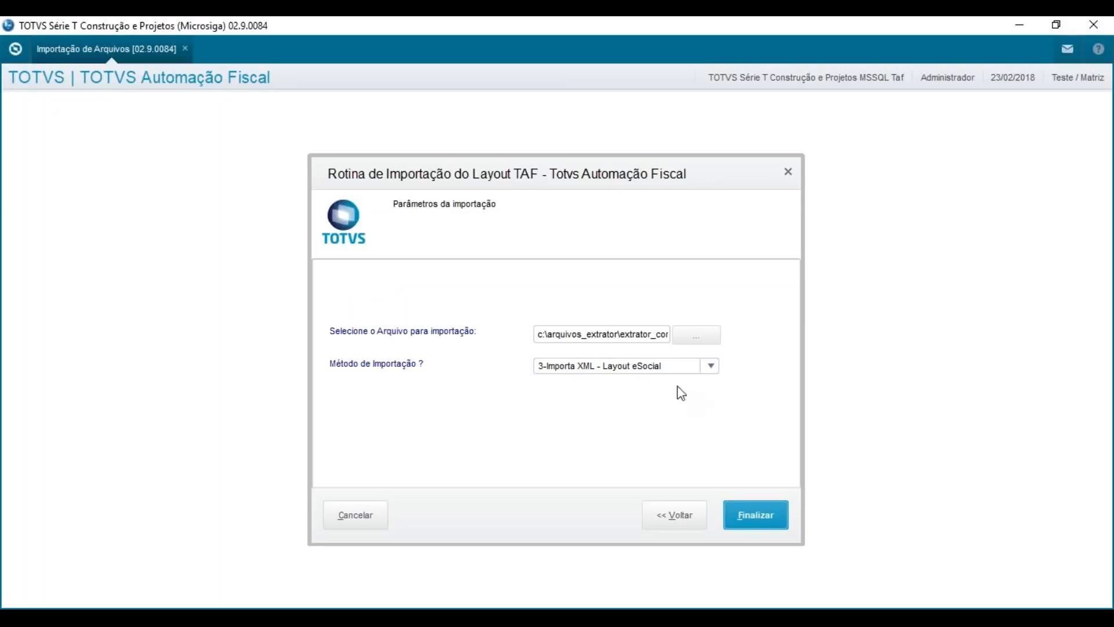
- Choose the folder C:\ARQS_ESOCIAL\XMLs as the source for the import
{"action": "left_click", "coordinate": [698, 340]}
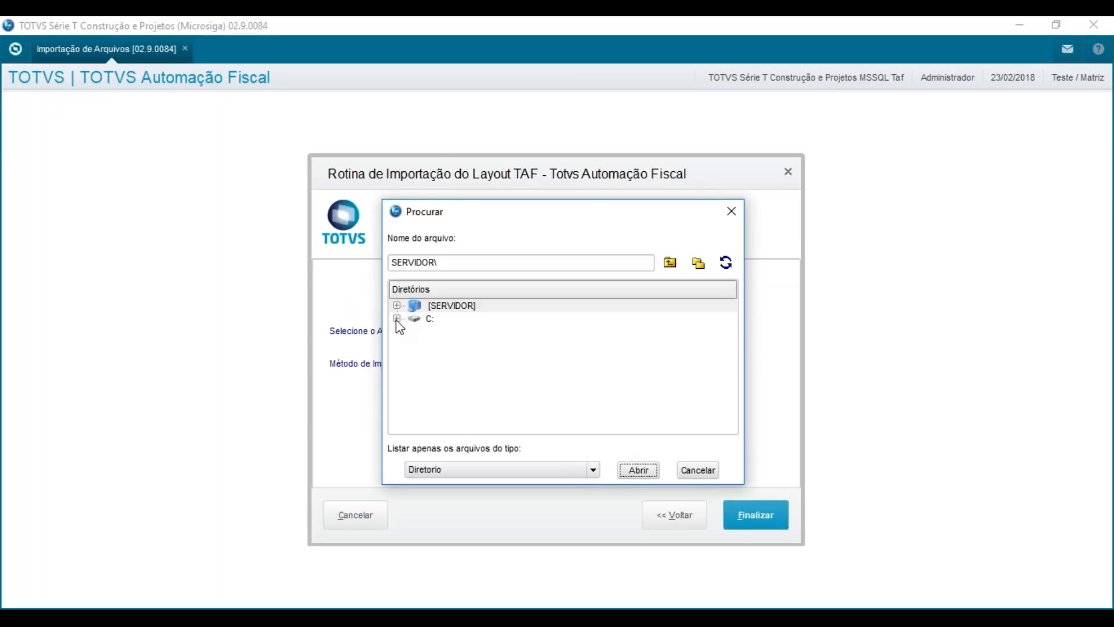
{"action": "left_click", "coordinate": [397, 319]}
{"action": "left_click", "coordinate": [413, 330]}
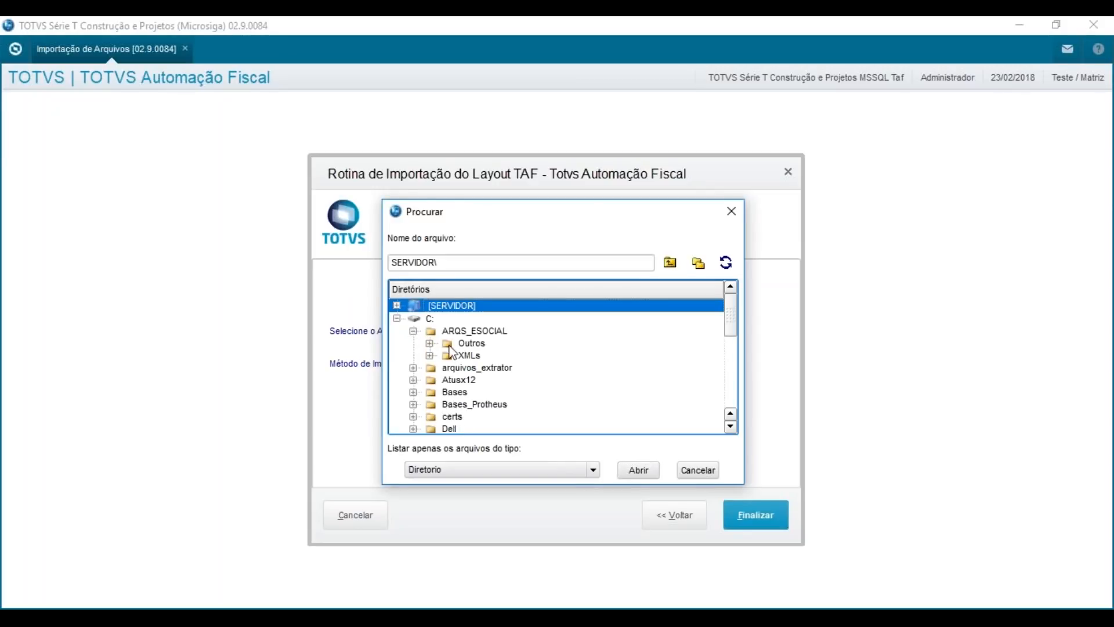
{"action": "left_click", "coordinate": [468, 356]}
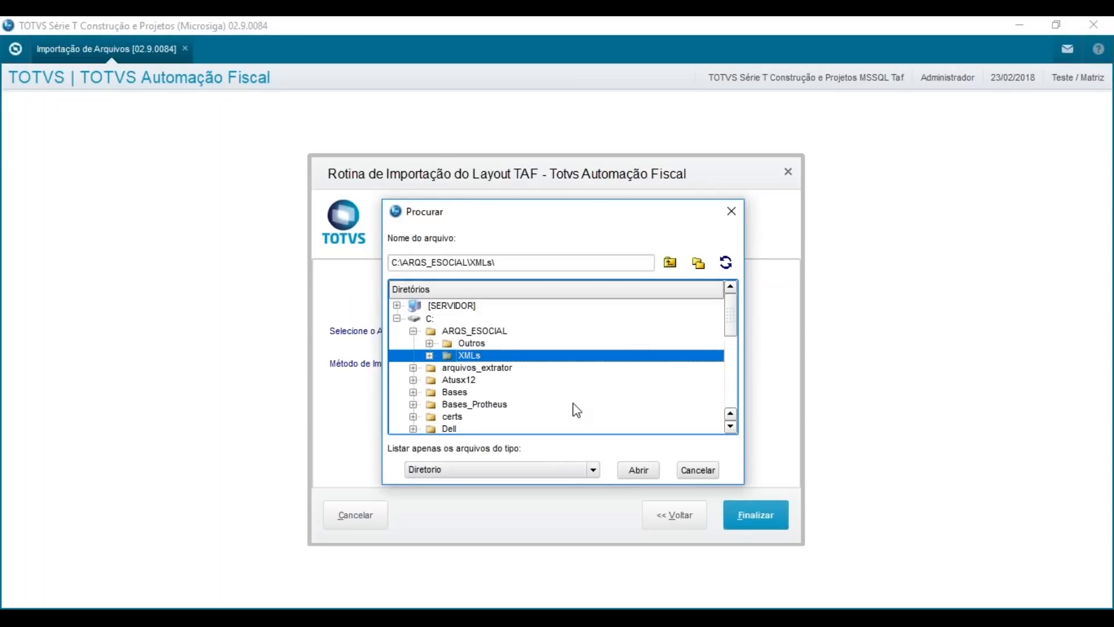
{"action": "left_click", "coordinate": [639, 470]}
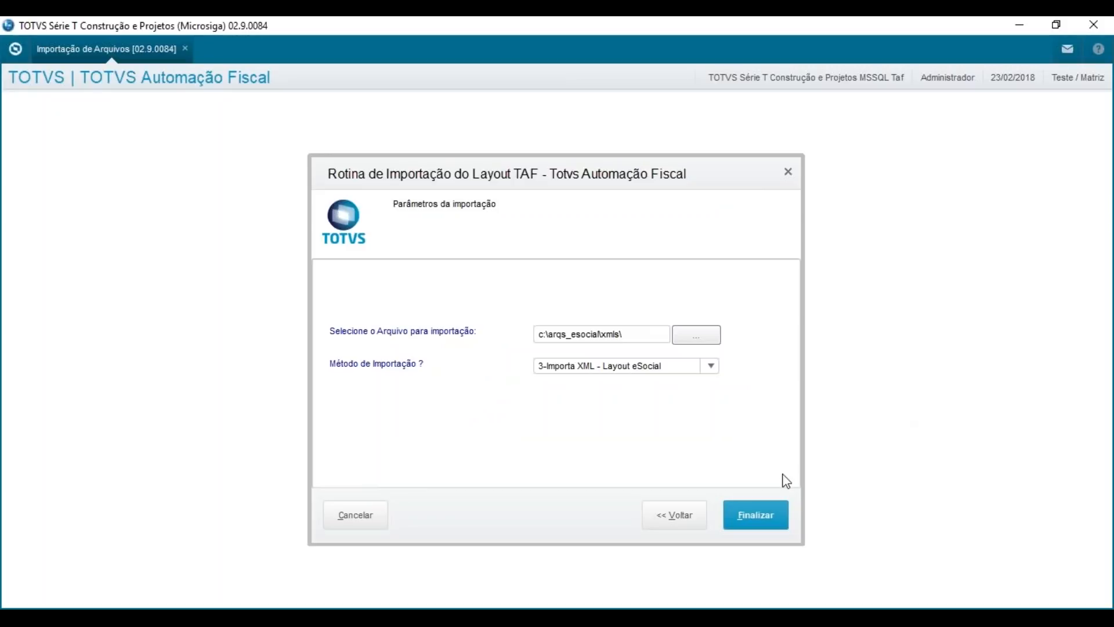
- Run the XML import, confirming the processing of the files and the data validation
{"action": "left_click", "coordinate": [755, 516]}
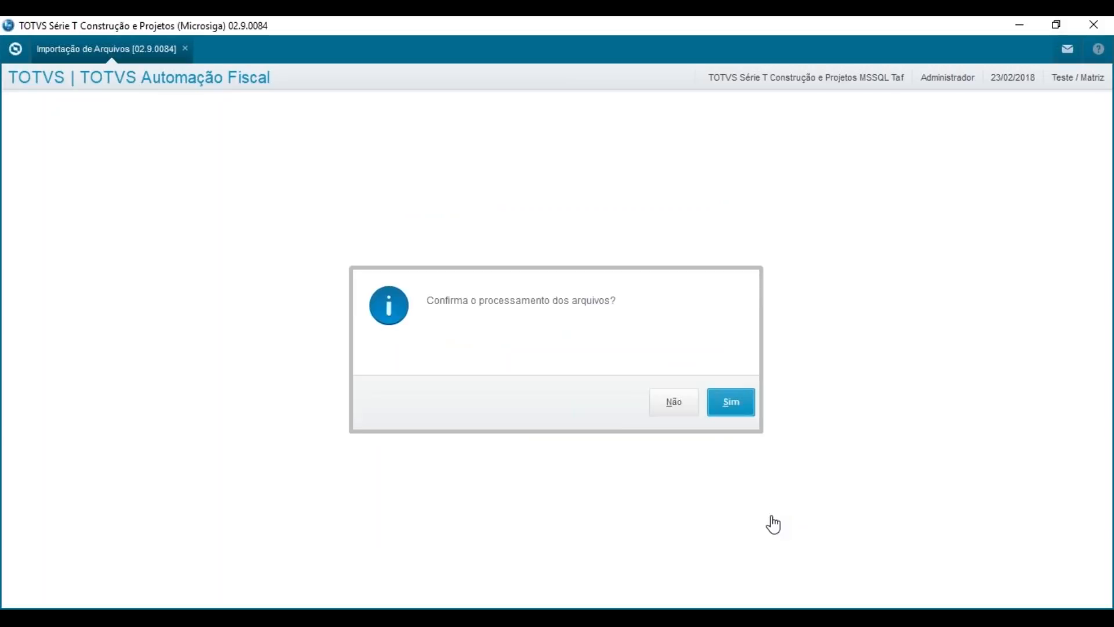
{"action": "left_click", "coordinate": [733, 402]}
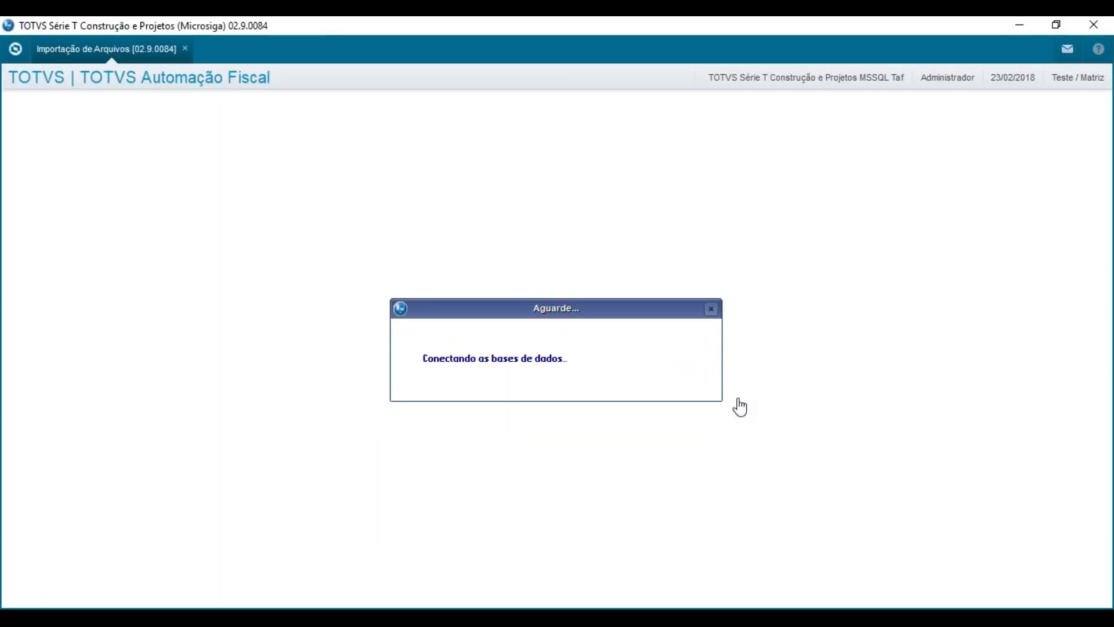
{"action": "left_click", "coordinate": [741, 407]}
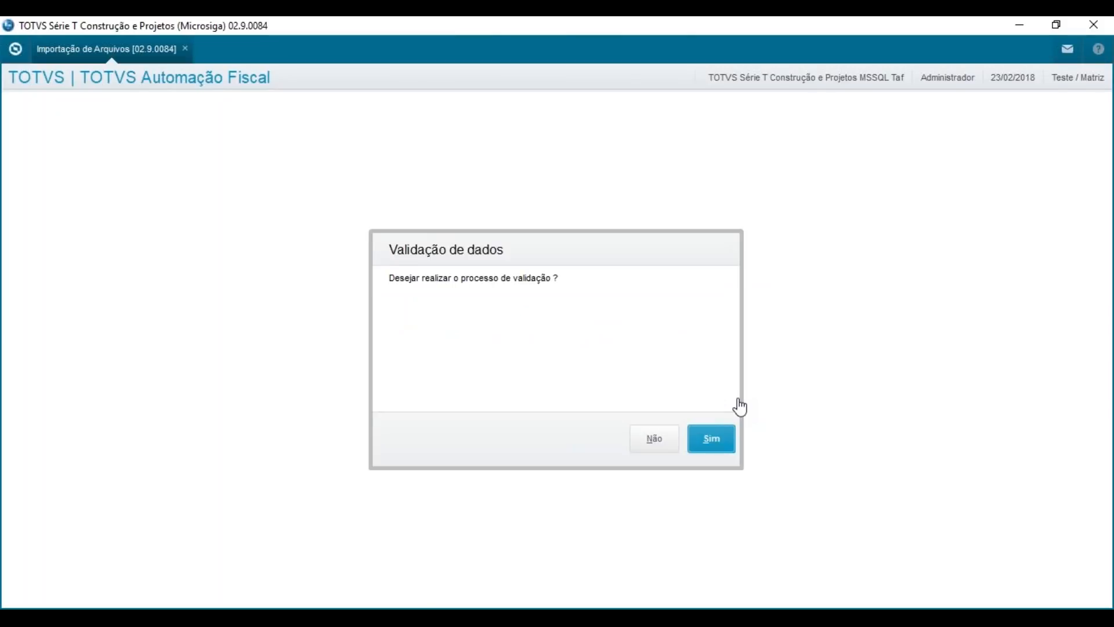
{"action": "left_click", "coordinate": [723, 444]}
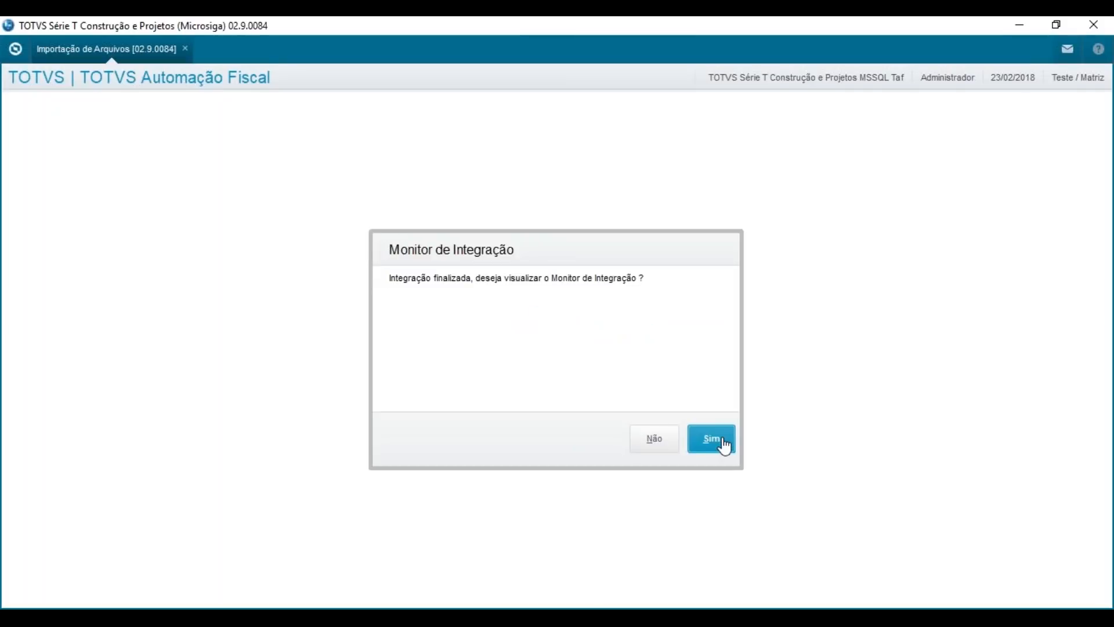
- View the Monitor de Integração for the finished import, with the start date filter set to 23/02/2018
{"action": "left_click", "coordinate": [724, 441]}
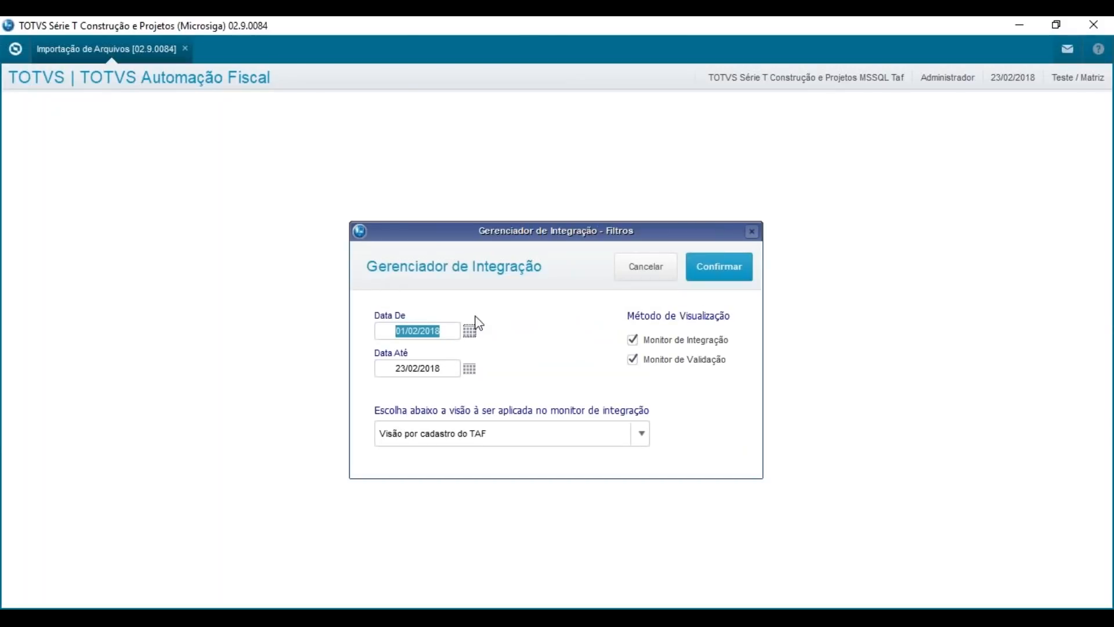
{"action": "left_click", "coordinate": [470, 332]}
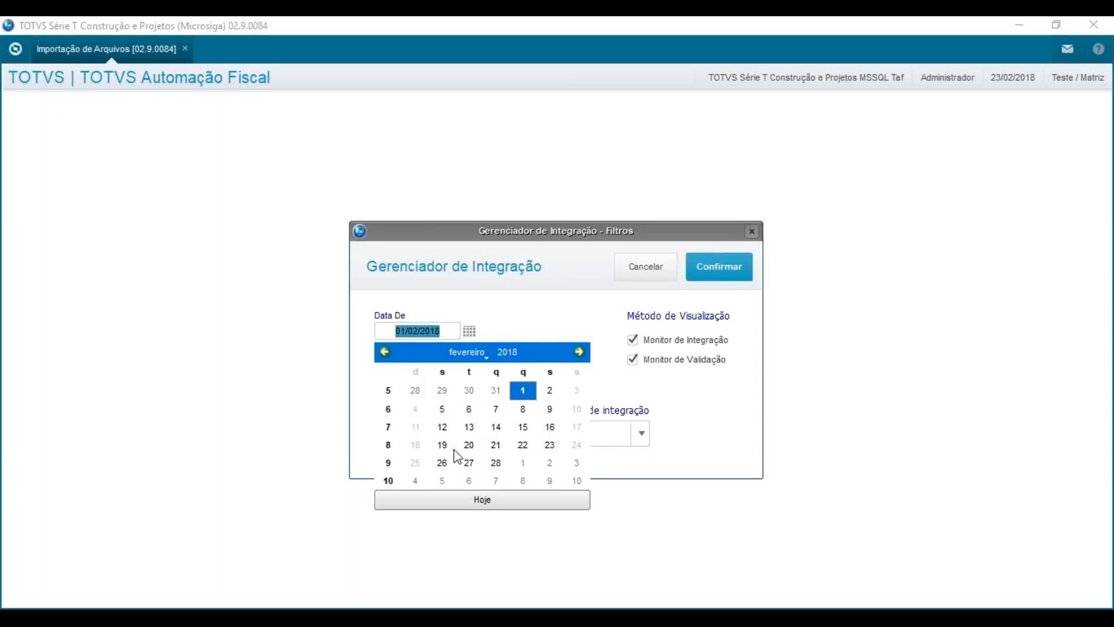
{"action": "left_click", "coordinate": [528, 508]}
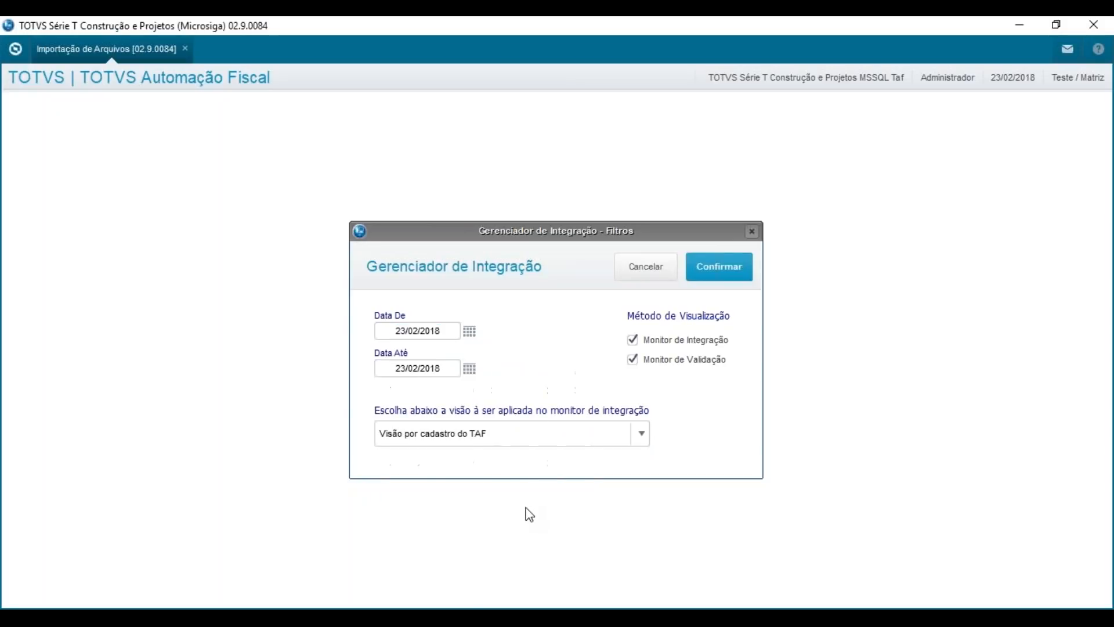
{"action": "left_click", "coordinate": [741, 276]}
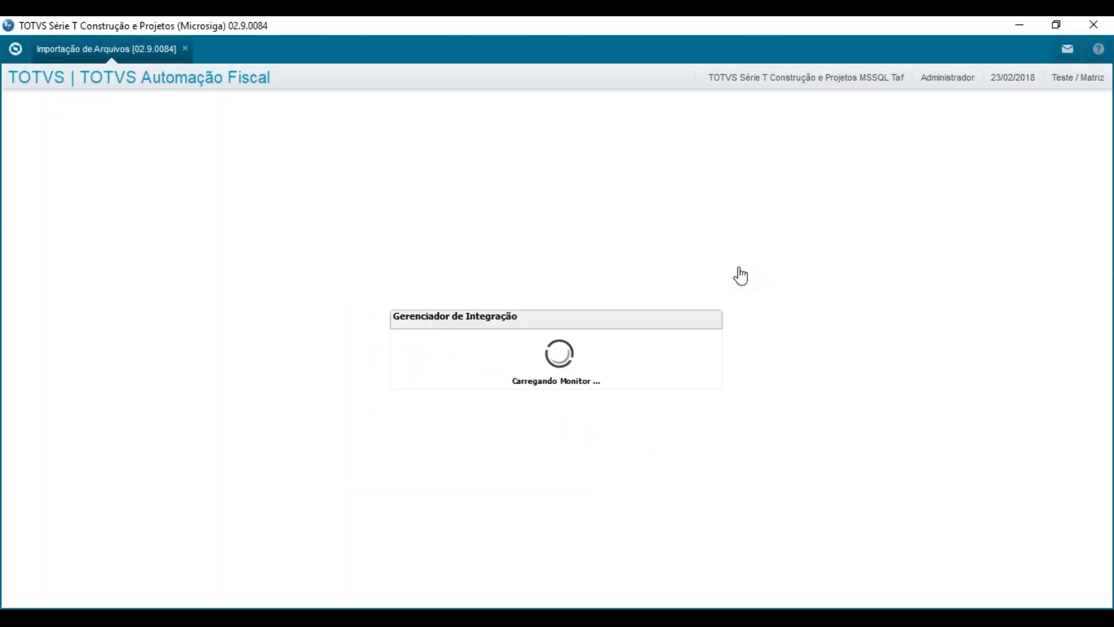
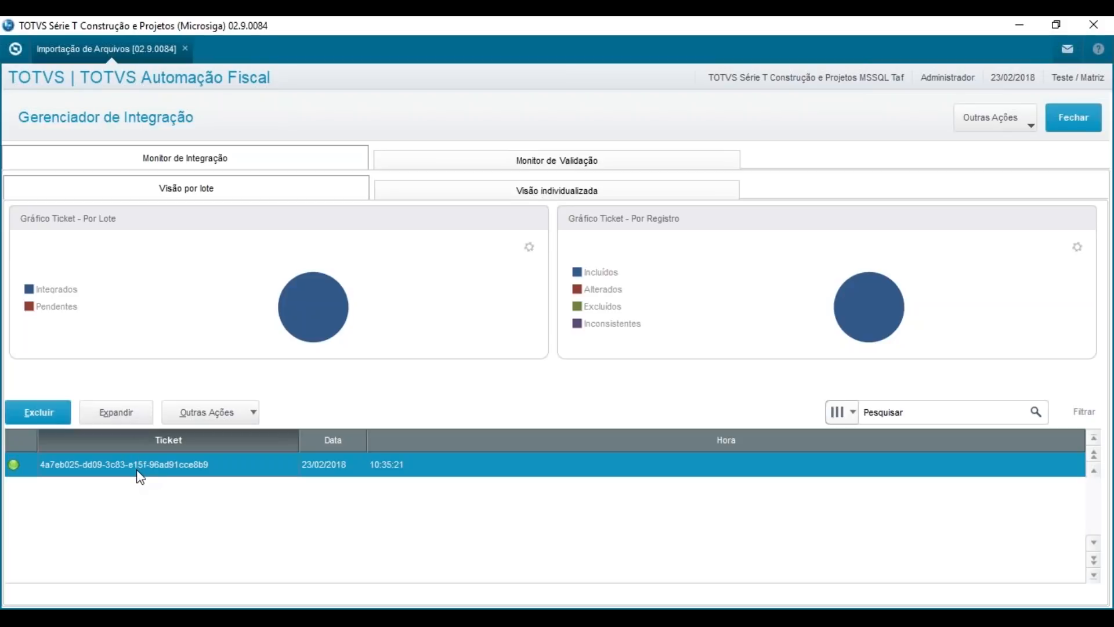
- Examine the XML records in the imported batch's ticket and their status, then close the ticket manager
{"action": "double_click", "coordinate": [138, 473]}
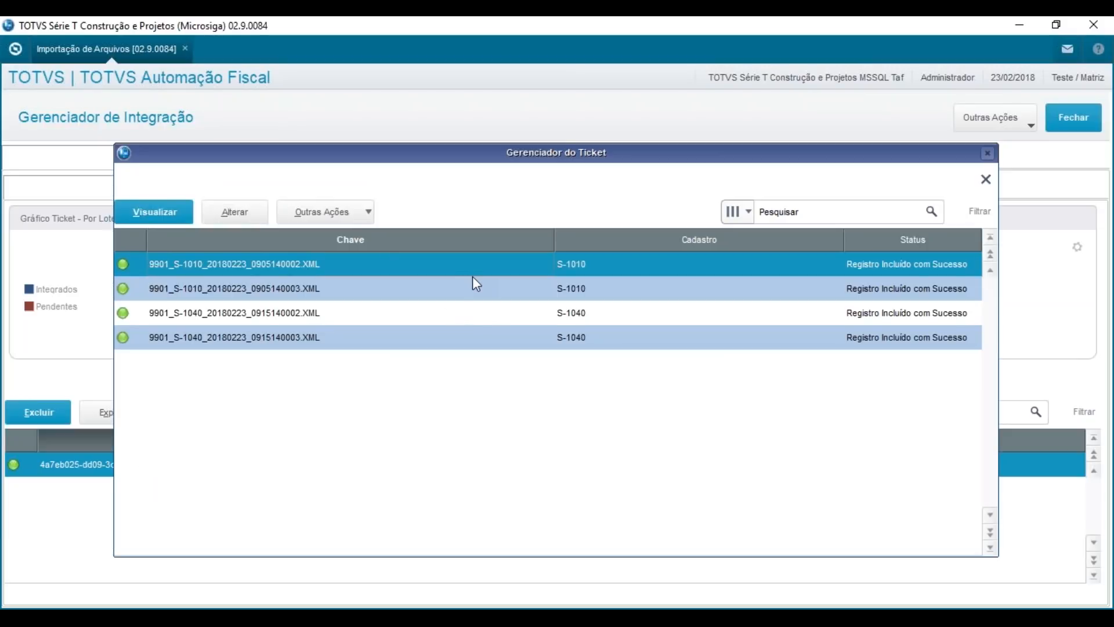
{"action": "key", "text": "Down"}
{"action": "key", "text": "Down"}
{"action": "key", "text": "Down"}
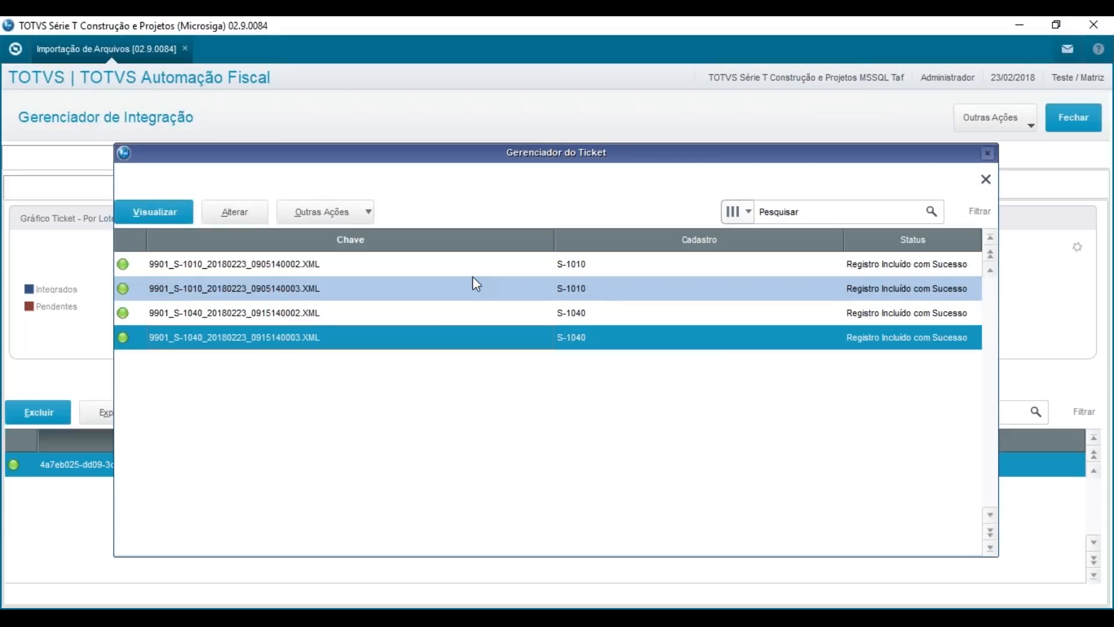
{"action": "key", "text": "Up"}
{"action": "key", "text": "Up"}
{"action": "key", "text": "Up"}
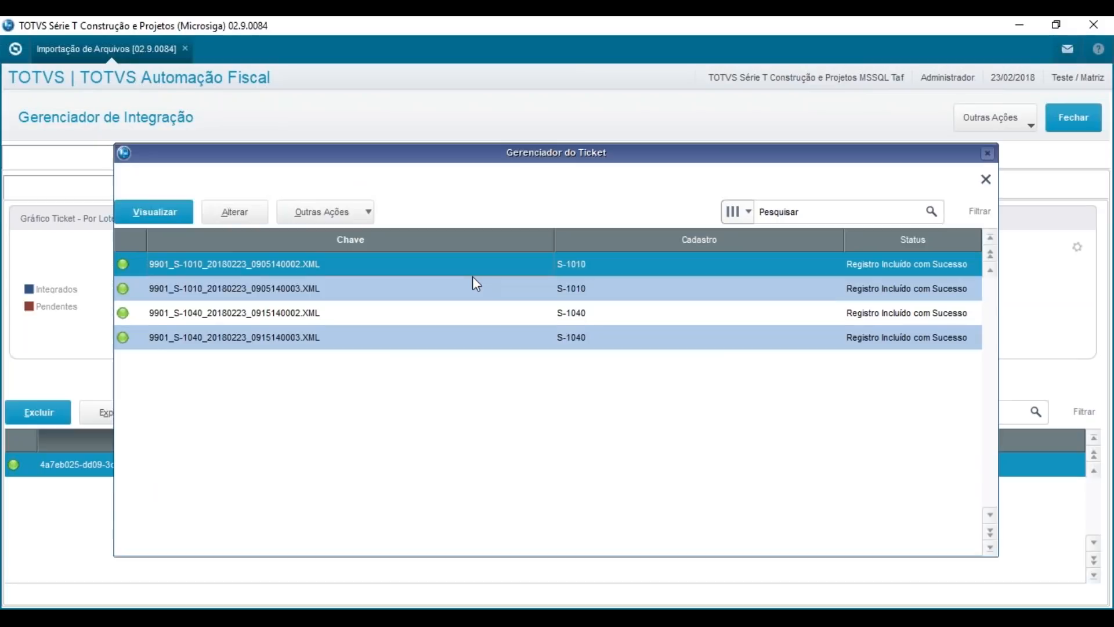
{"action": "key", "text": "Down"}
{"action": "key", "text": "Down"}
{"action": "key", "text": "Down"}
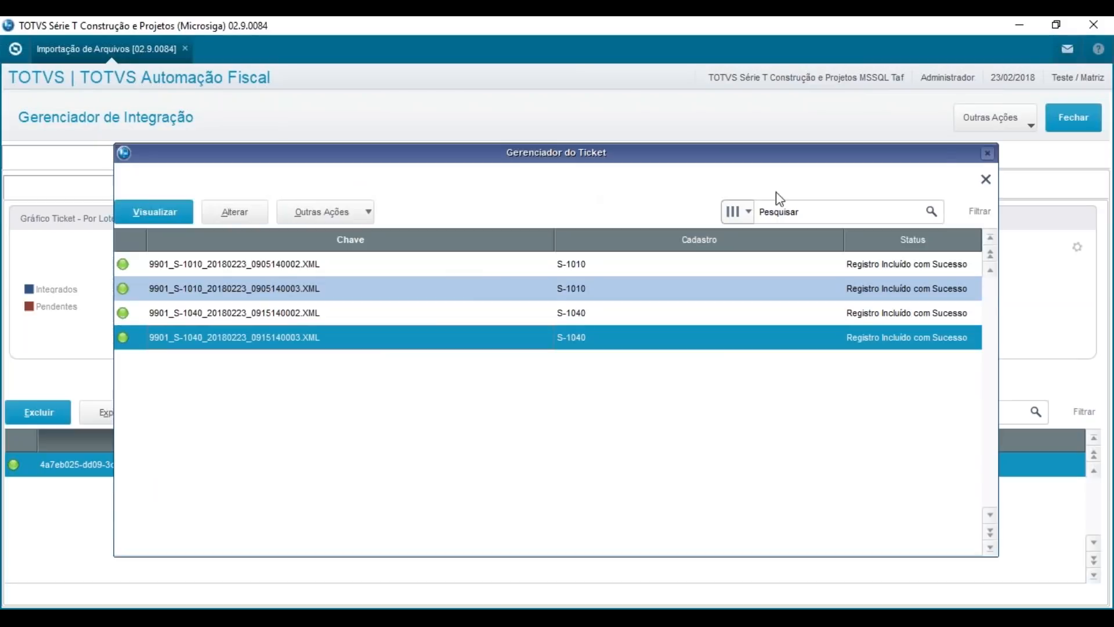
{"action": "left_click", "coordinate": [985, 180]}
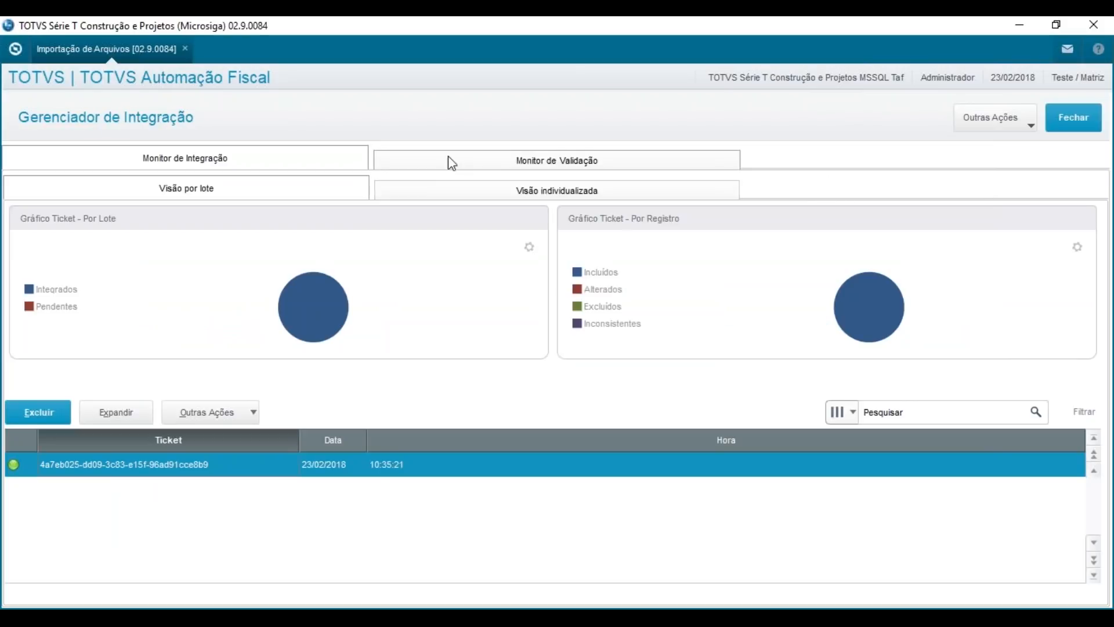
- In the Visão individualizada, examine the record keys and ticket history of the S-1010 Tabela de Rubricas layout
{"action": "left_click", "coordinate": [472, 193]}
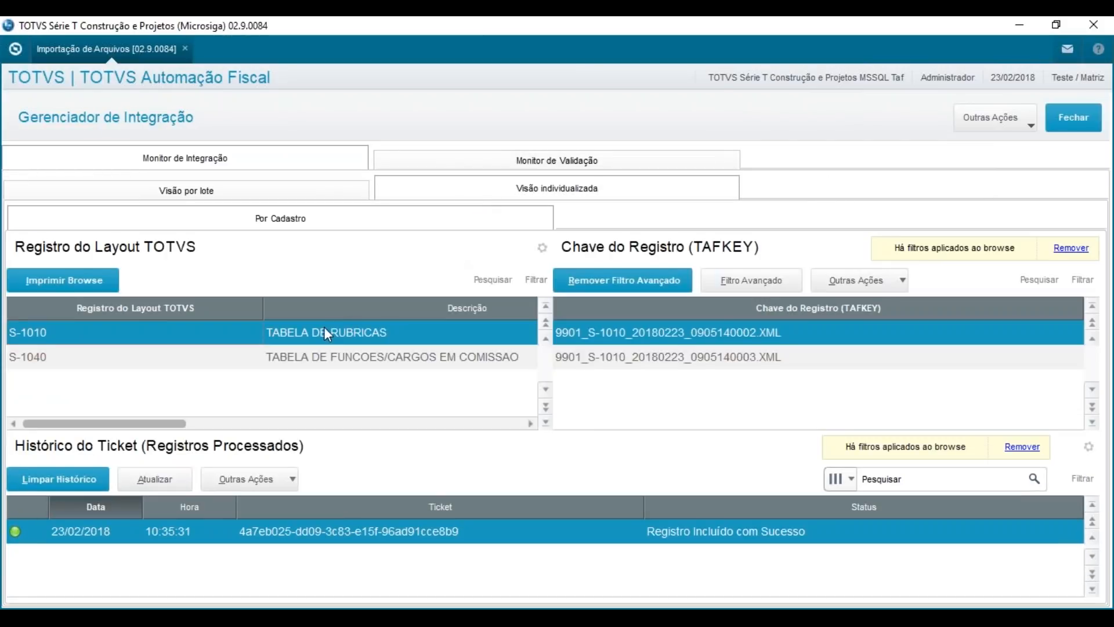
{"action": "key", "text": "Down"}
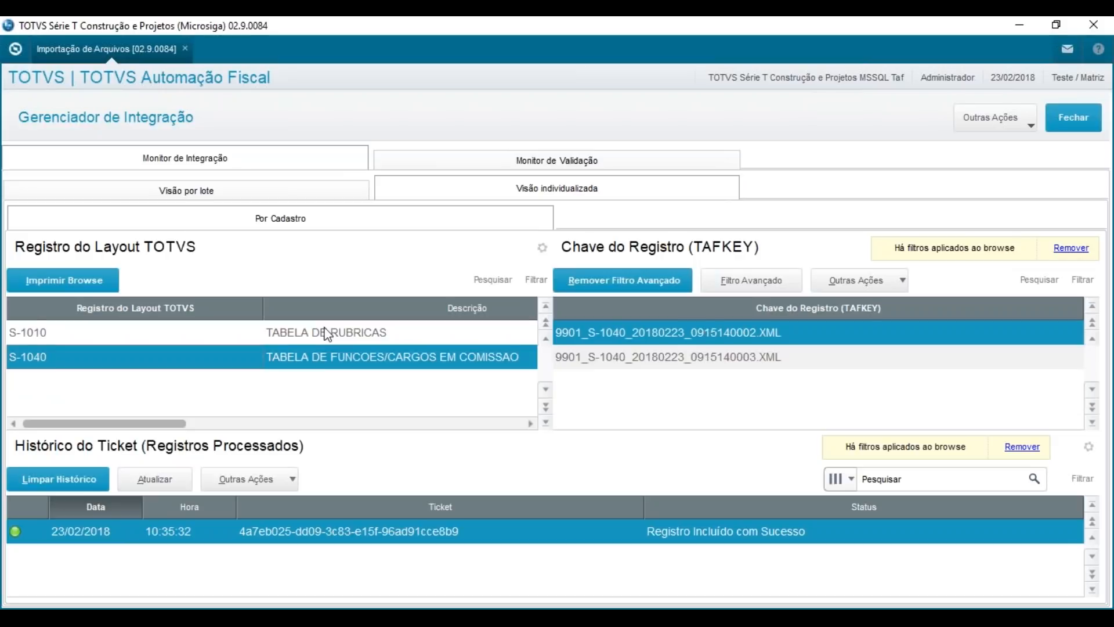
{"action": "left_click", "coordinate": [327, 333]}
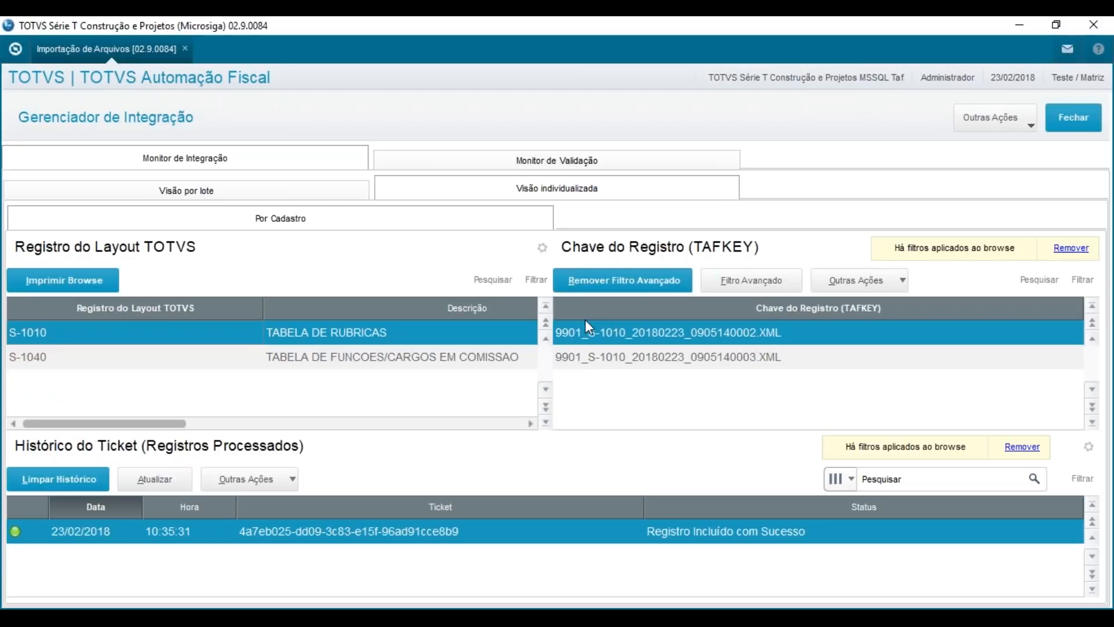
{"action": "left_click", "coordinate": [634, 357]}
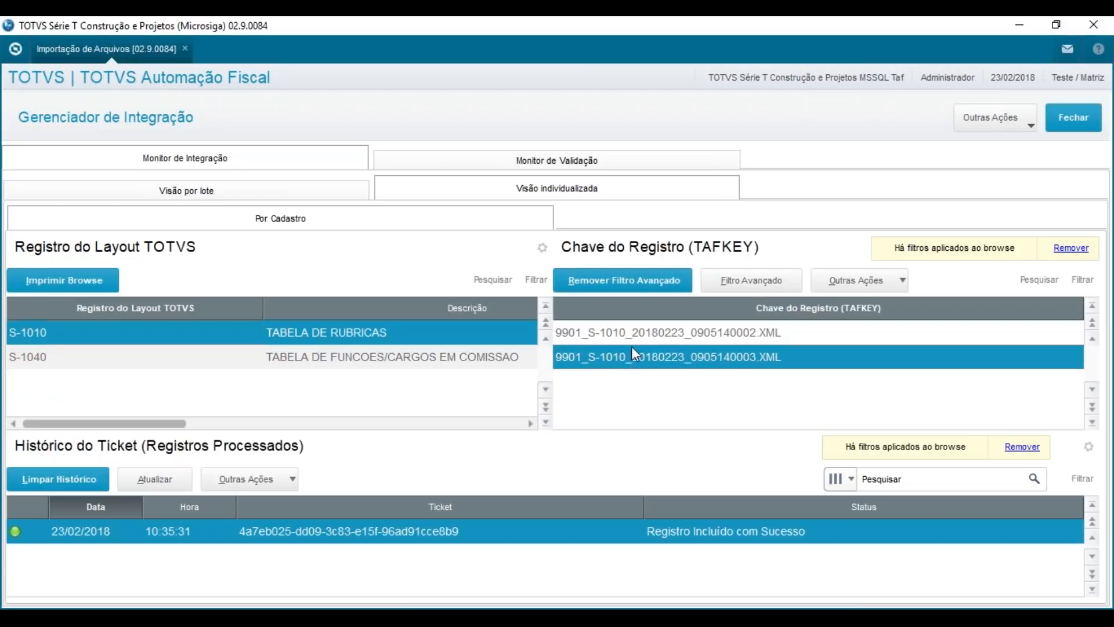
{"action": "left_click", "coordinate": [637, 336]}
{"action": "left_click", "coordinate": [633, 352]}
{"action": "left_click", "coordinate": [656, 328]}
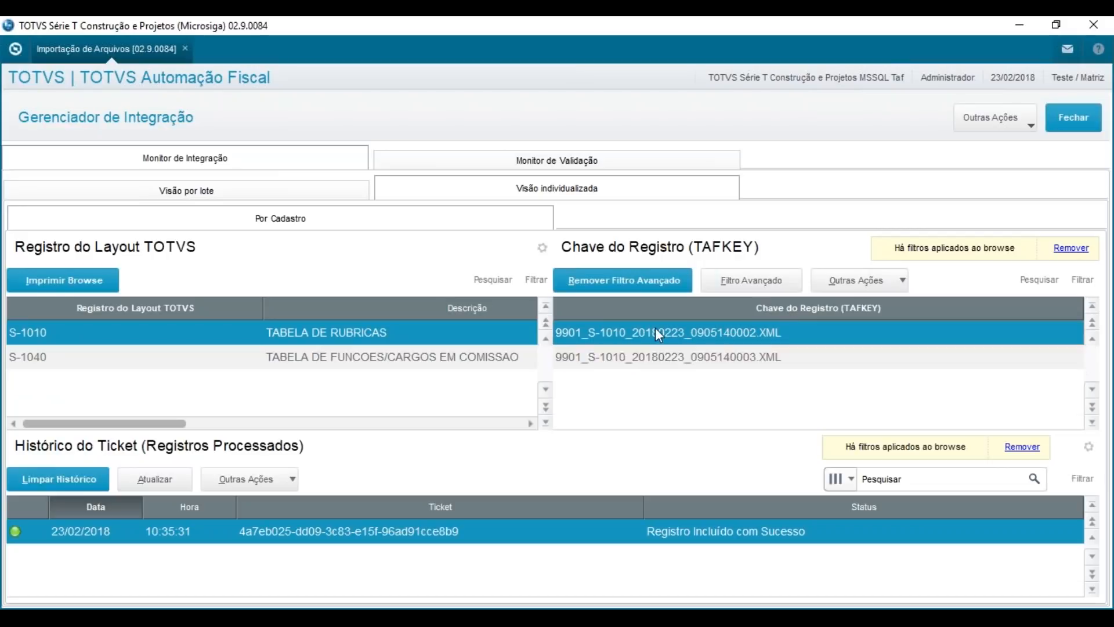
{"action": "left_click", "coordinate": [648, 362]}
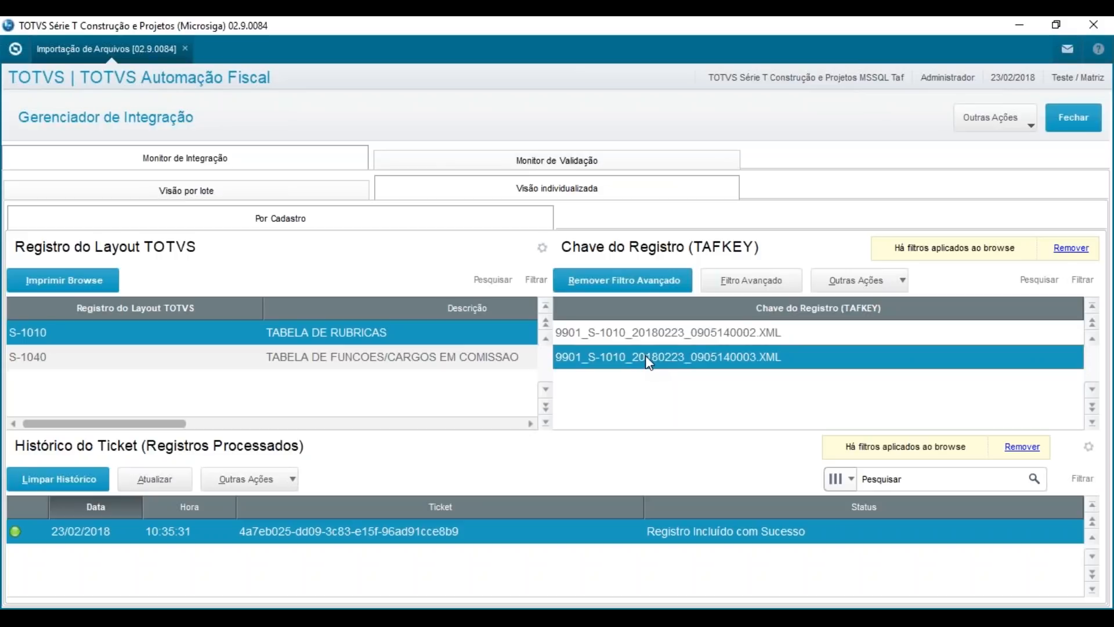
{"action": "left_click", "coordinate": [716, 339]}
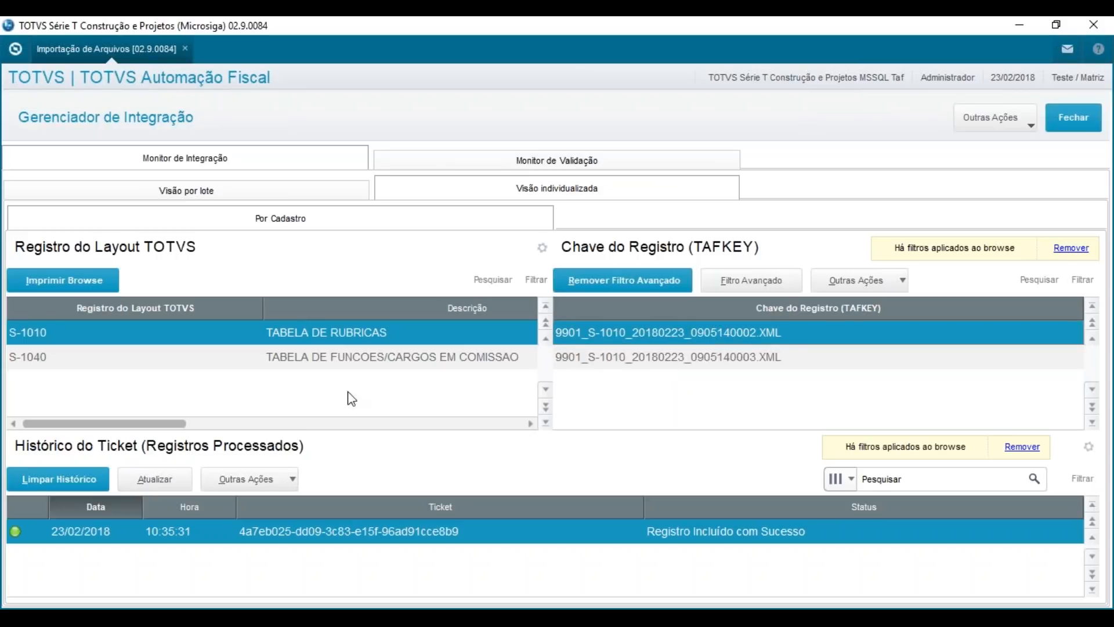
- Examine the record keys of the S-1040 functions table and close the Gerenciador de Integração
{"action": "left_click", "coordinate": [356, 364]}
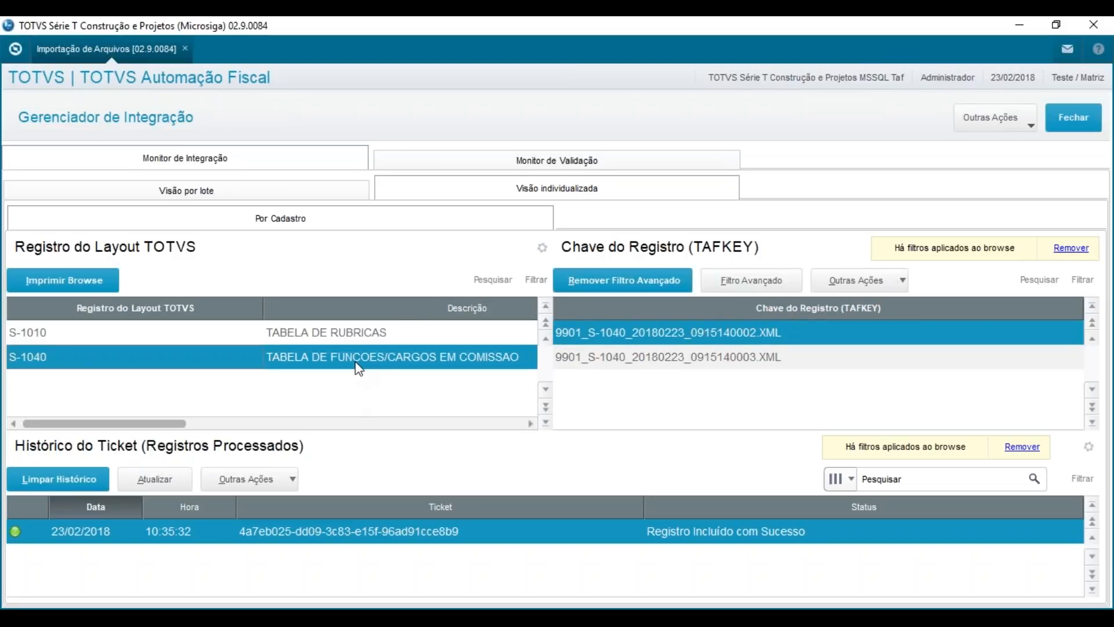
{"action": "left_click", "coordinate": [606, 365]}
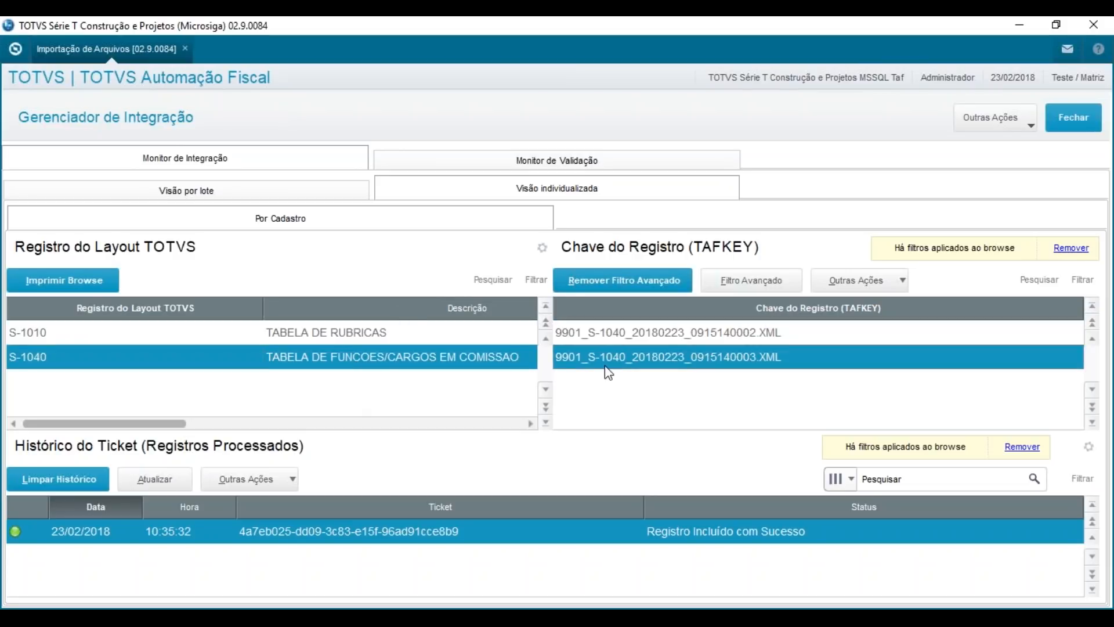
{"action": "left_click", "coordinate": [614, 333]}
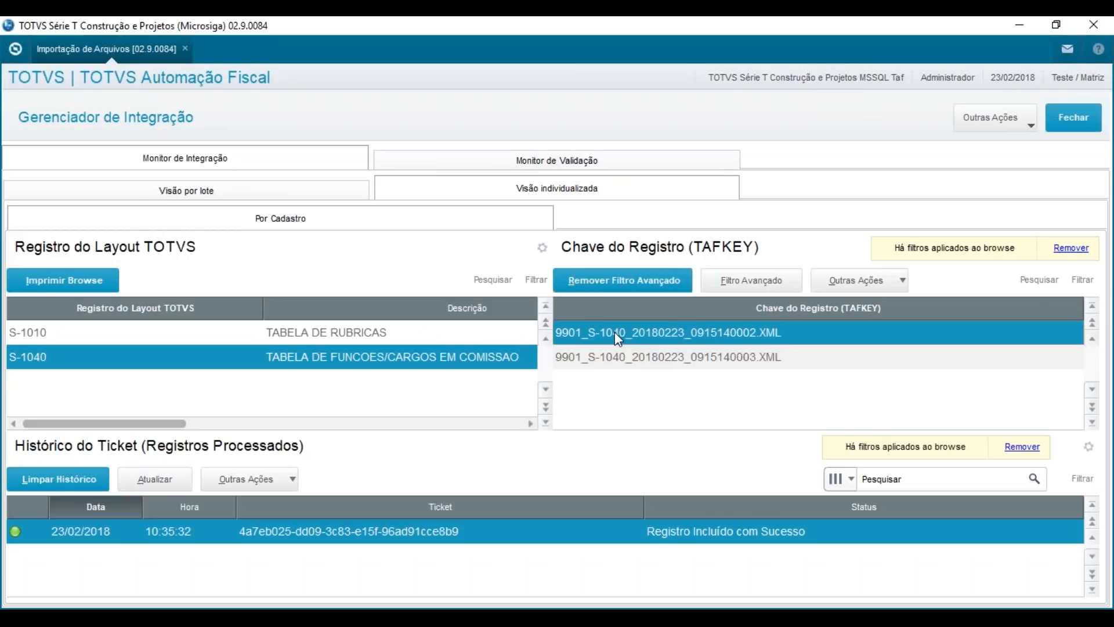
{"action": "left_click", "coordinate": [1058, 123]}
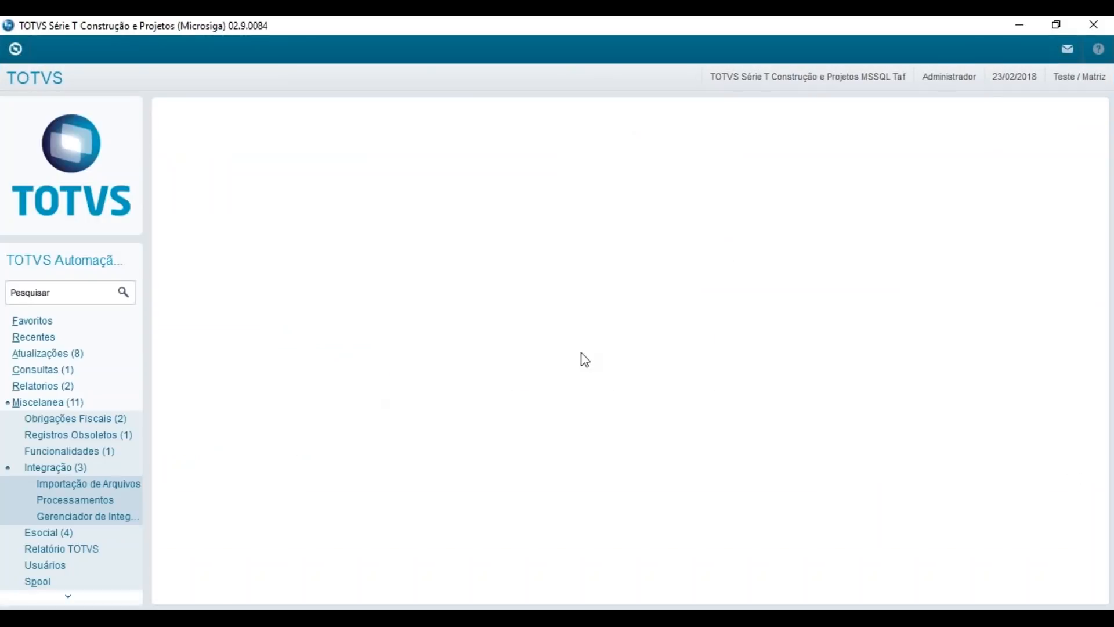
- Open the Rubricas routine from the e-Social event tables and look through its registered records
{"action": "left_click", "coordinate": [61, 405]}
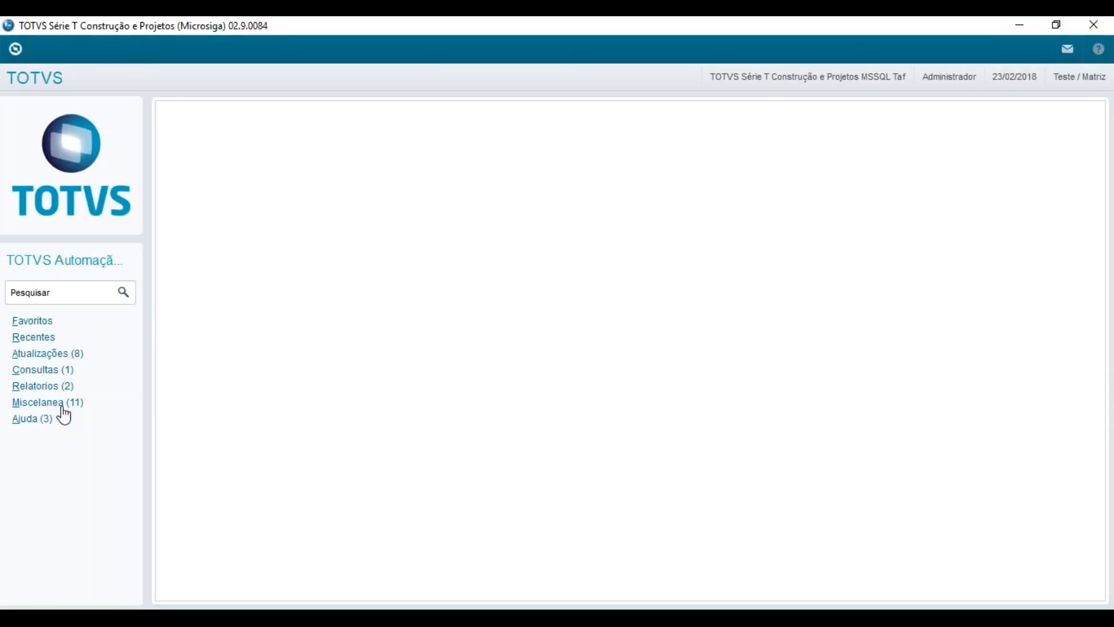
{"action": "left_click", "coordinate": [86, 354]}
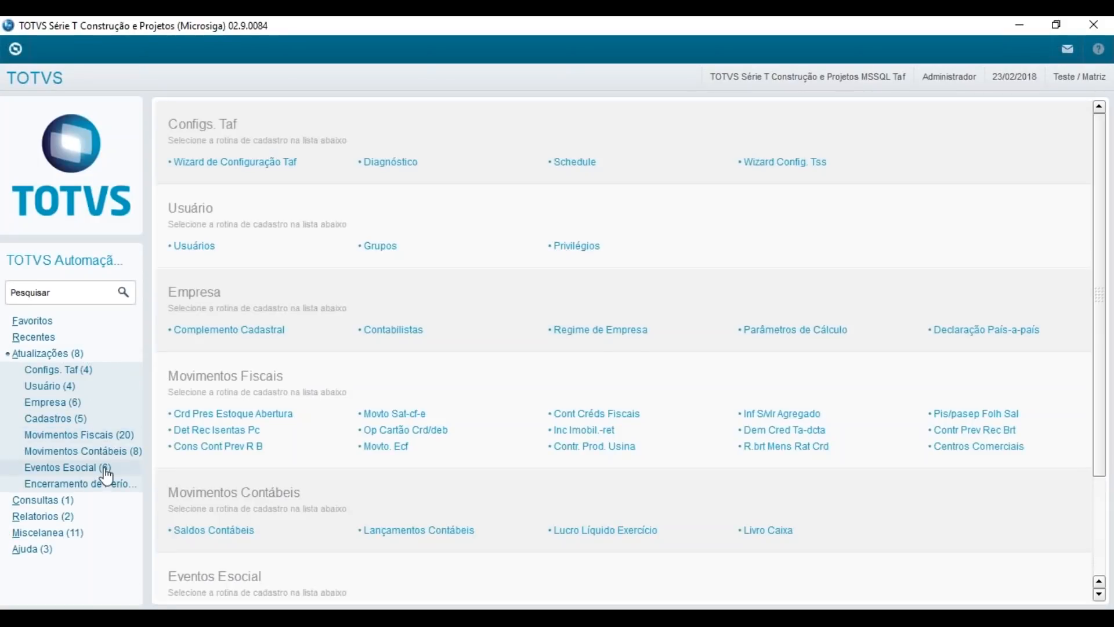
{"action": "left_click", "coordinate": [103, 467]}
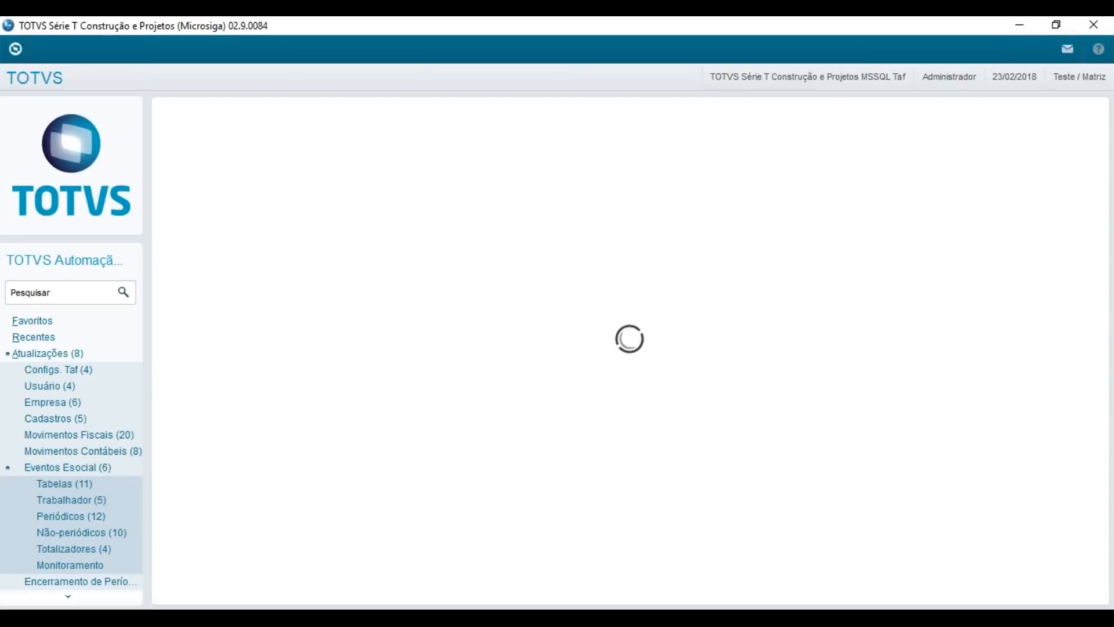
{"action": "left_click", "coordinate": [64, 484]}
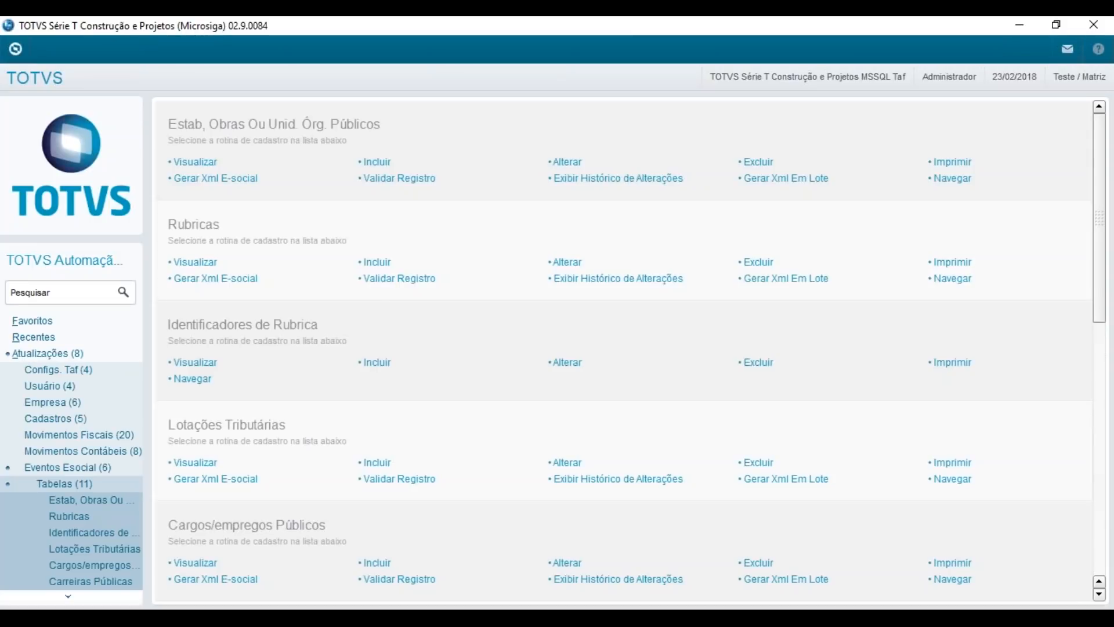
{"action": "left_click", "coordinate": [75, 517]}
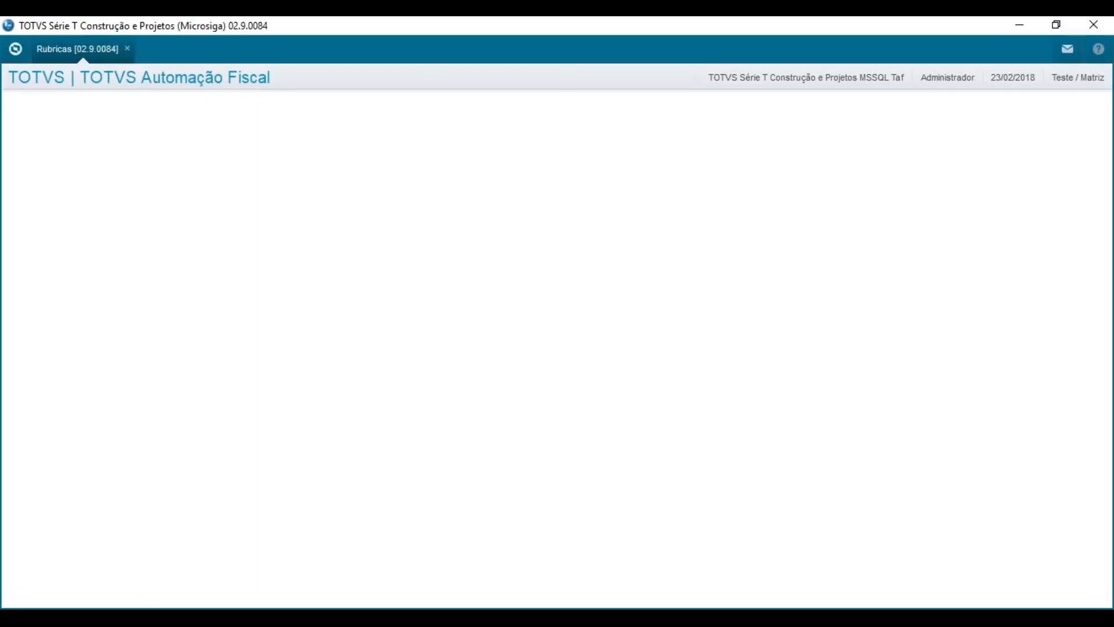
{"action": "key", "text": "Down"}
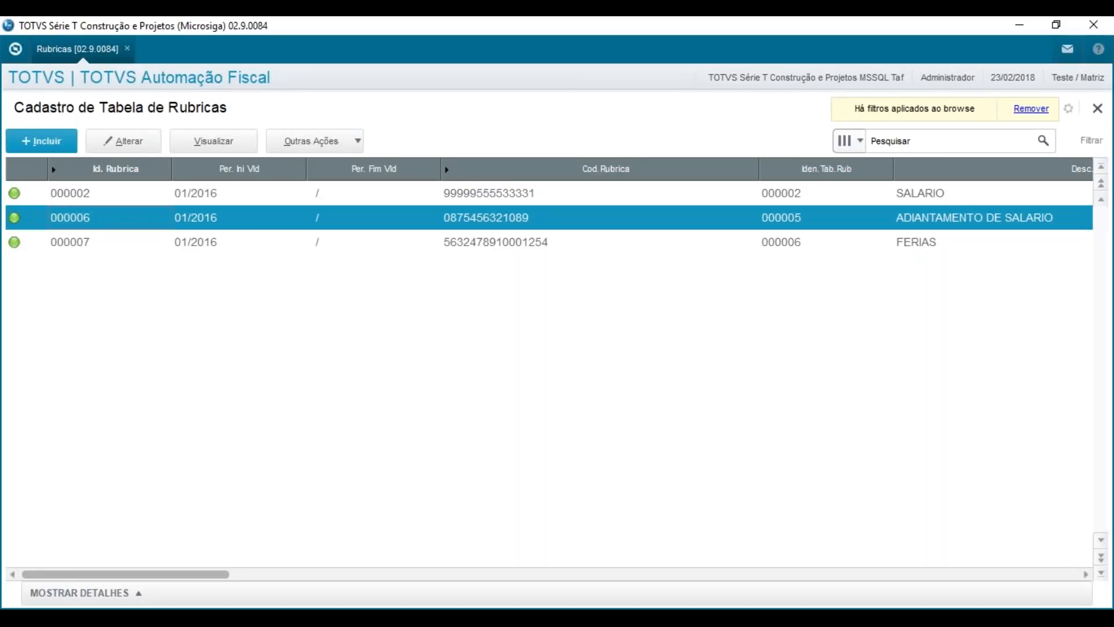
{"action": "key", "text": "Up"}
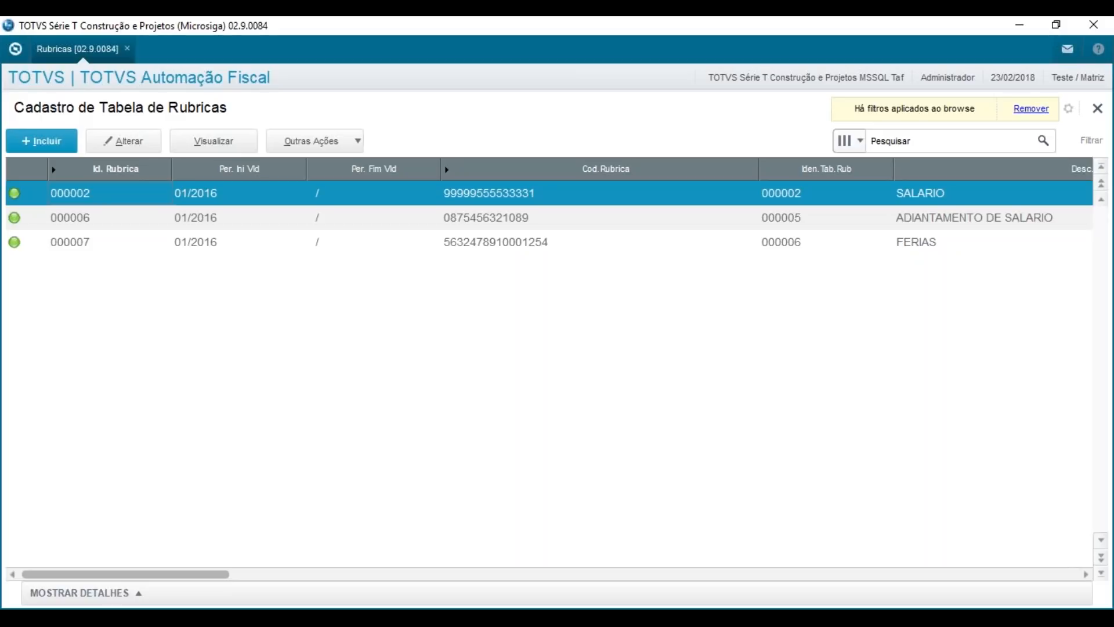
{"action": "key", "text": "Down"}
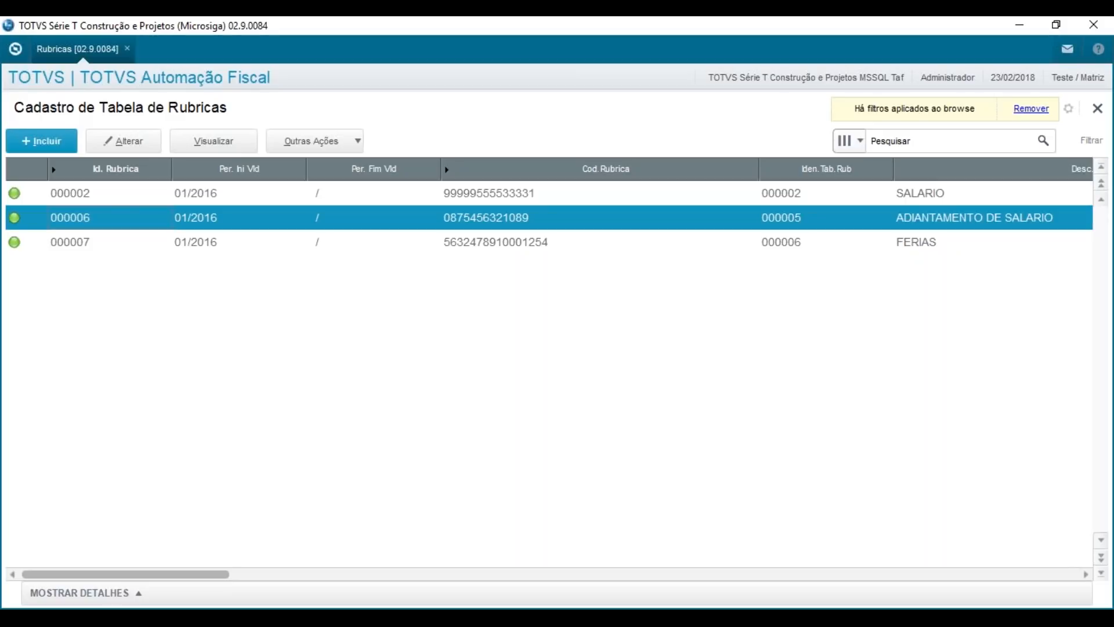
{"action": "key", "text": "Down"}
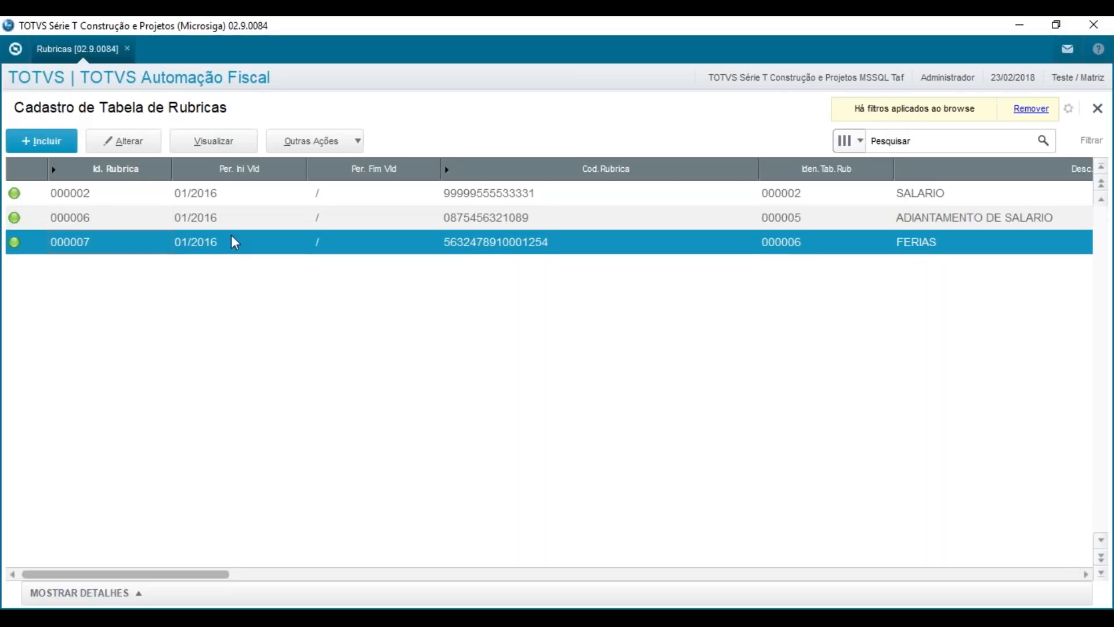
- View the ADIANTAMENTO DE SALARIO rubric's registration data and transmission protocol, then close the record
{"action": "left_click", "coordinate": [225, 218]}
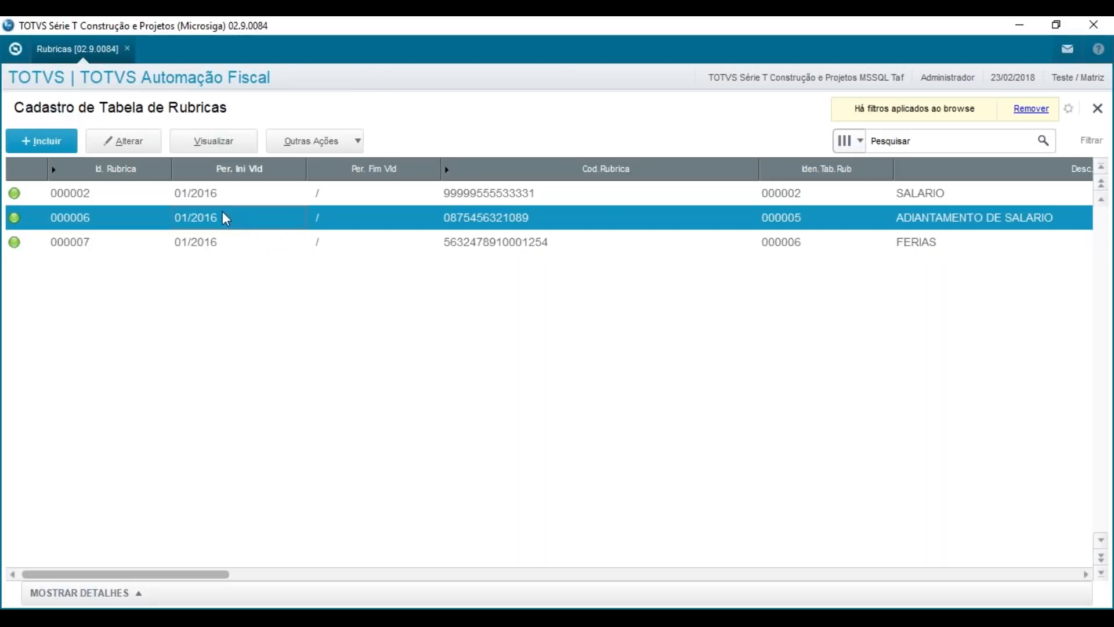
{"action": "left_click", "coordinate": [219, 150]}
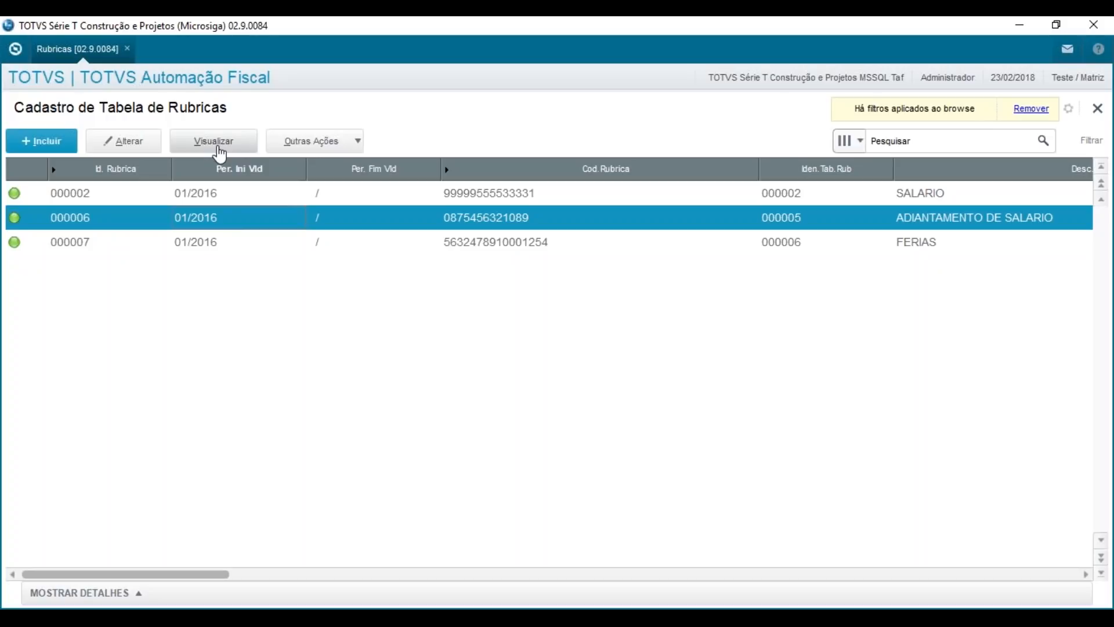
{"action": "left_click", "coordinate": [219, 148]}
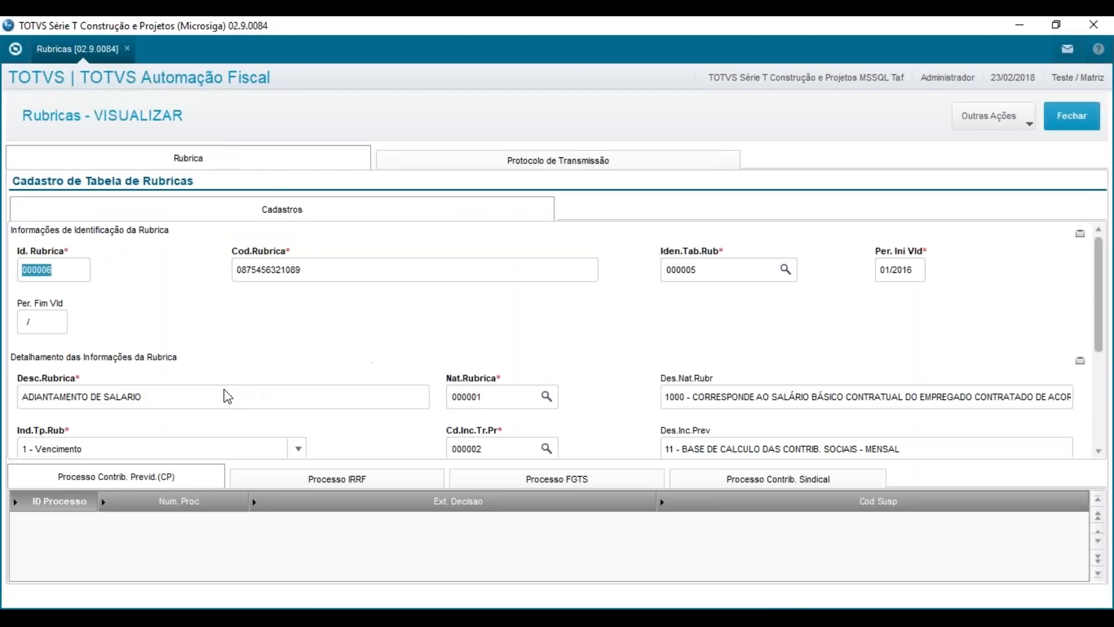
{"action": "left_click", "coordinate": [523, 168]}
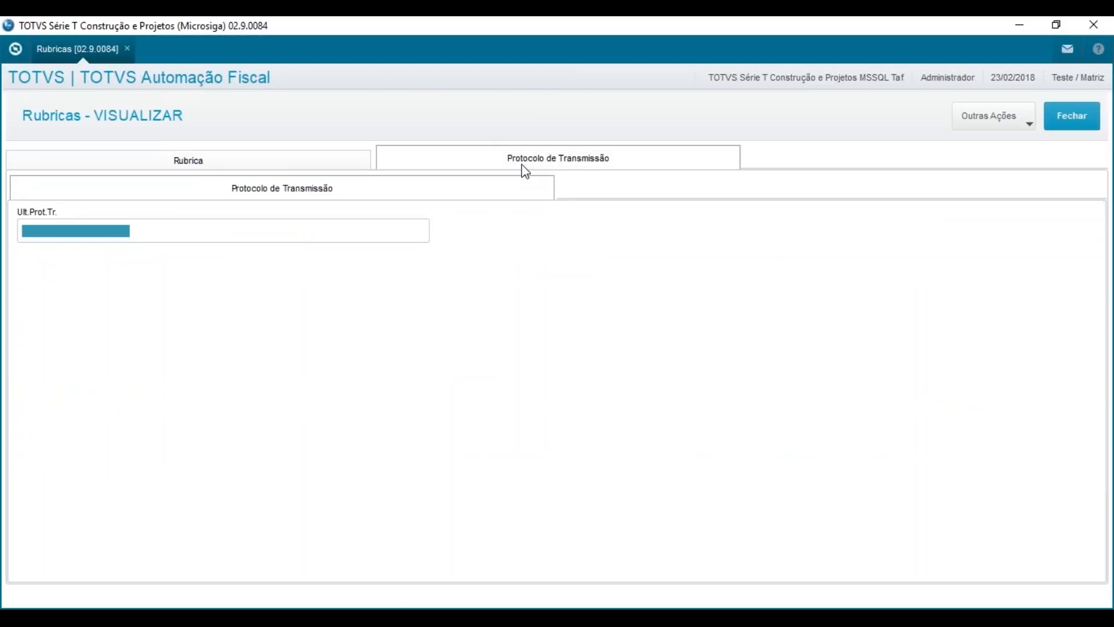
{"action": "left_click", "coordinate": [224, 166]}
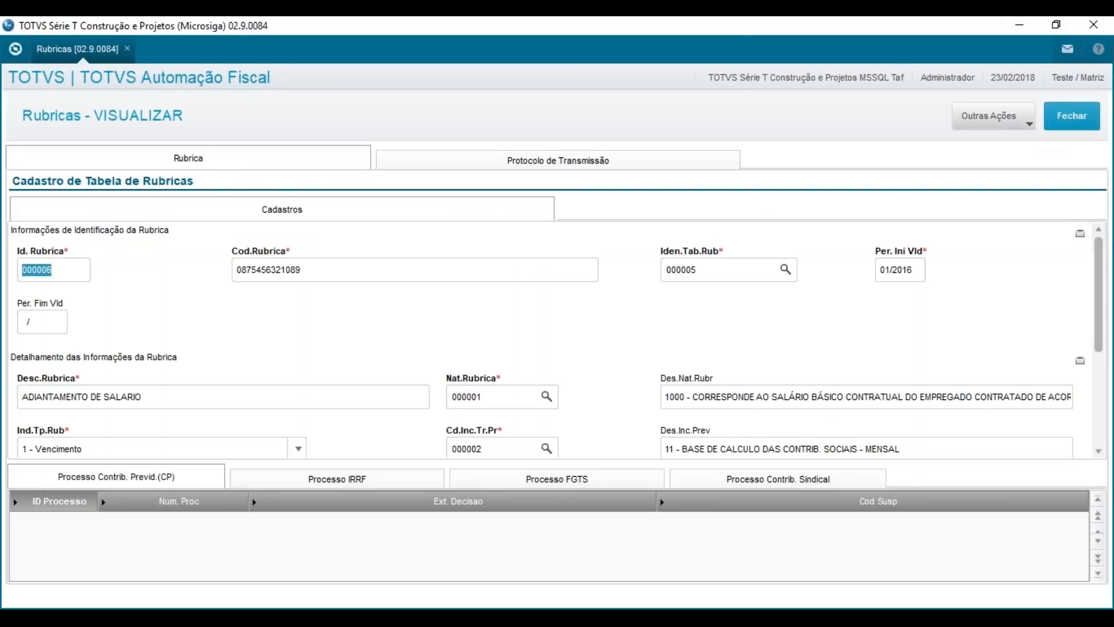
{"action": "left_click", "coordinate": [1071, 118]}
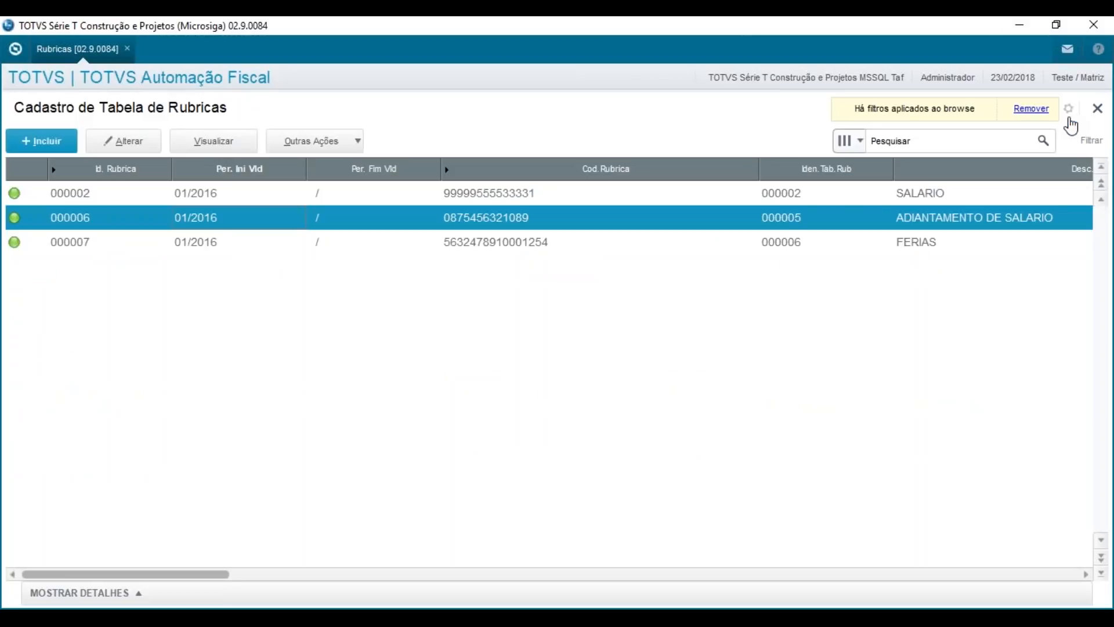
- View the FERIAS rubric and its transmission protocol, then close the record and the Rubricas routine
{"action": "left_click", "coordinate": [623, 223]}
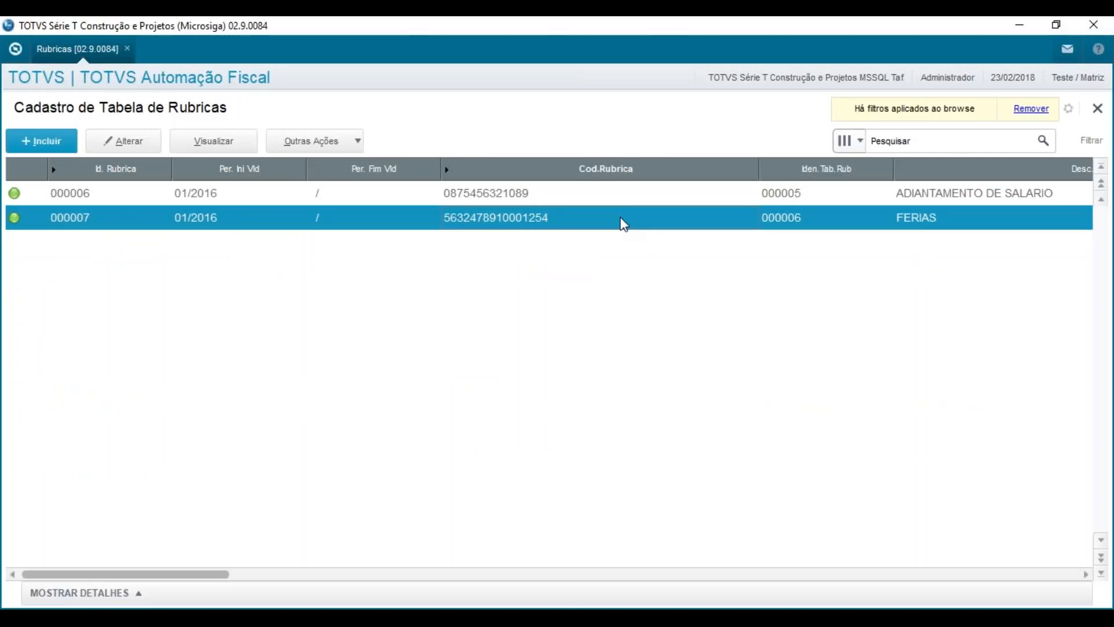
{"action": "left_click", "coordinate": [230, 146]}
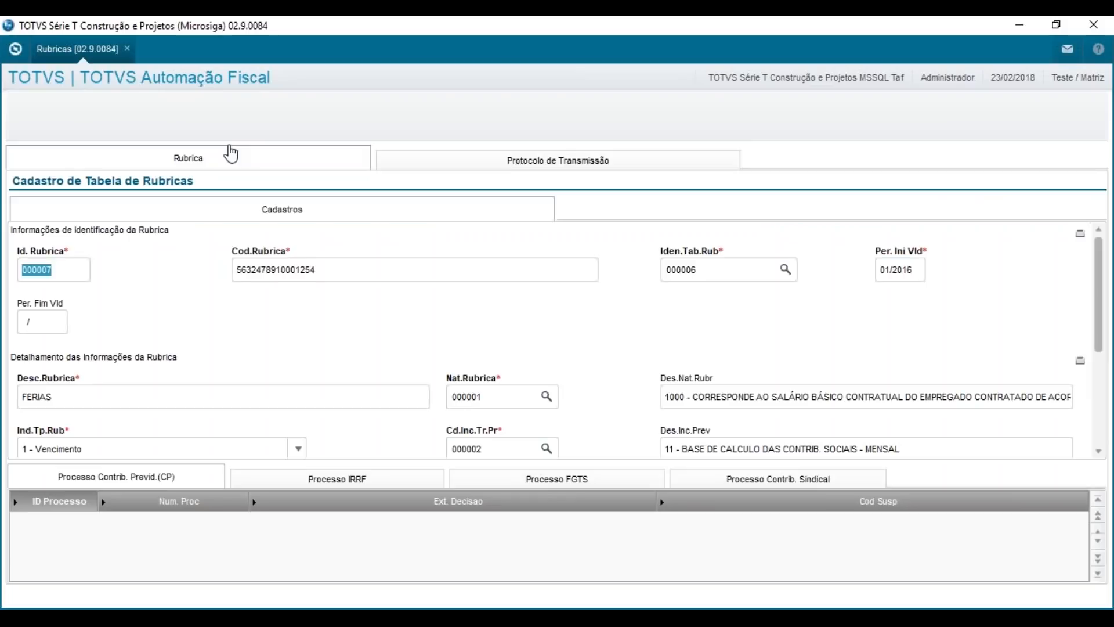
{"action": "left_click", "coordinate": [580, 167]}
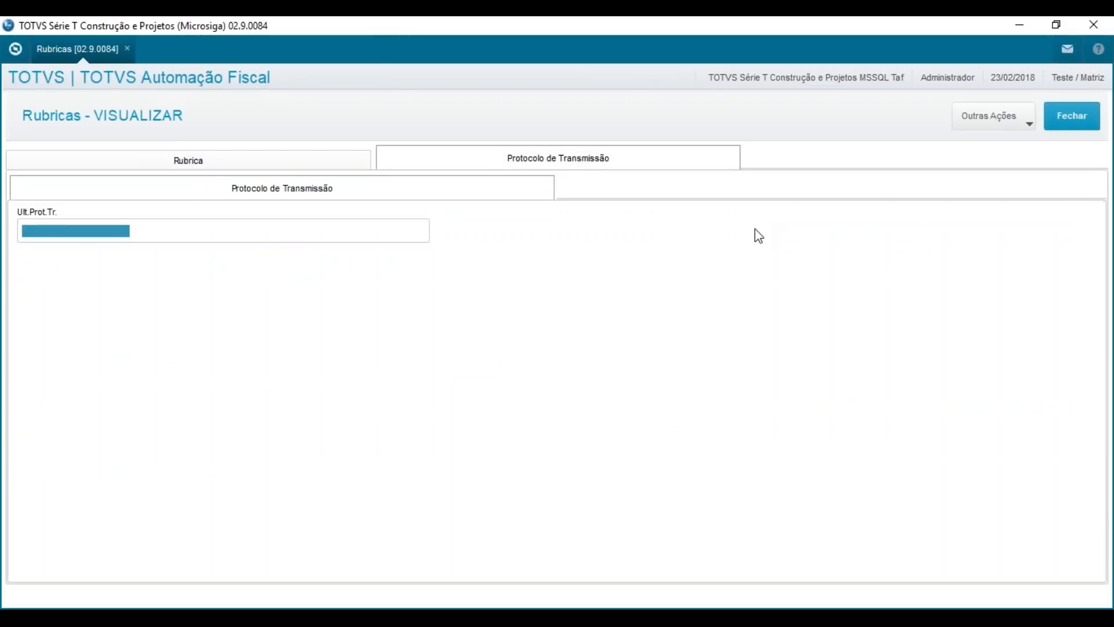
{"action": "left_click", "coordinate": [1066, 122]}
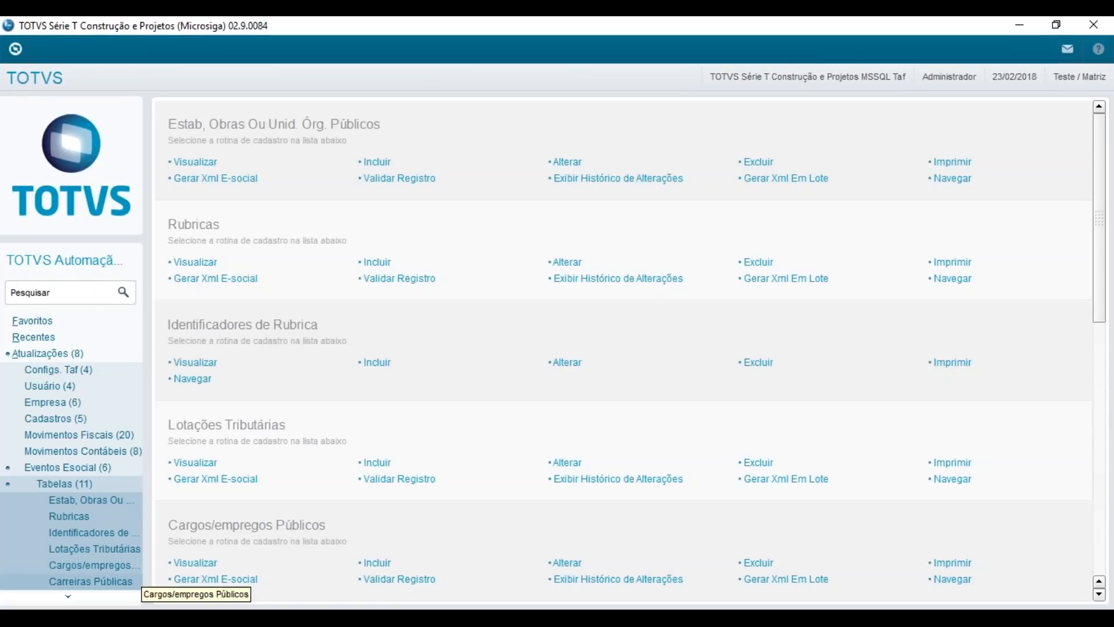
- In the Funções/cargos Em Comissão routine, view the MOTORISTA function's transmission protocol and close the record
{"action": "left_click", "coordinate": [68, 597]}
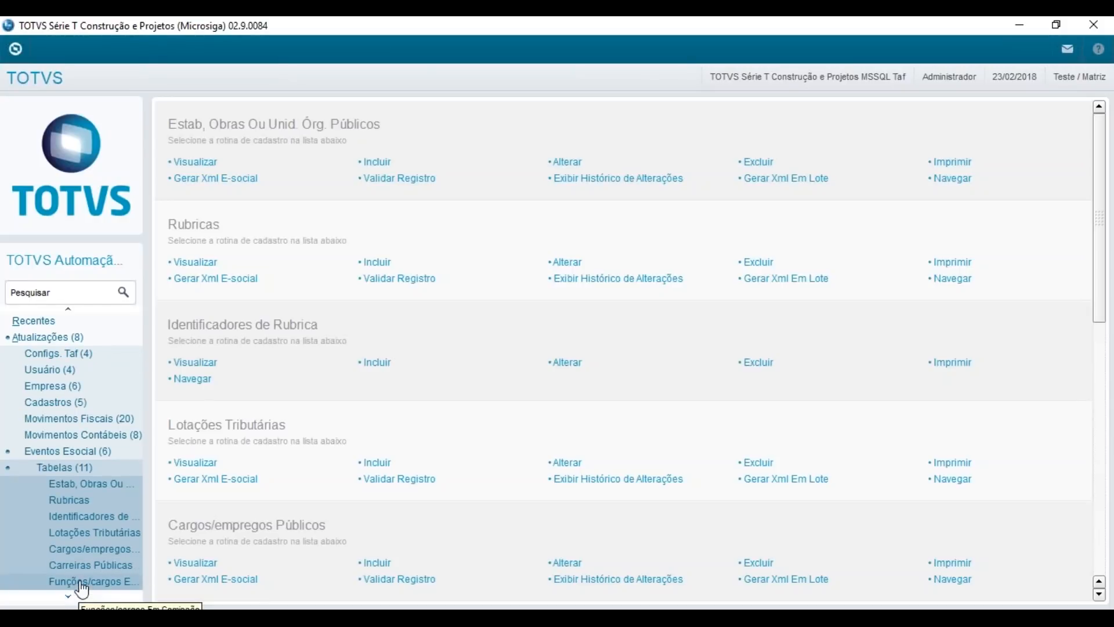
{"action": "left_click", "coordinate": [80, 582]}
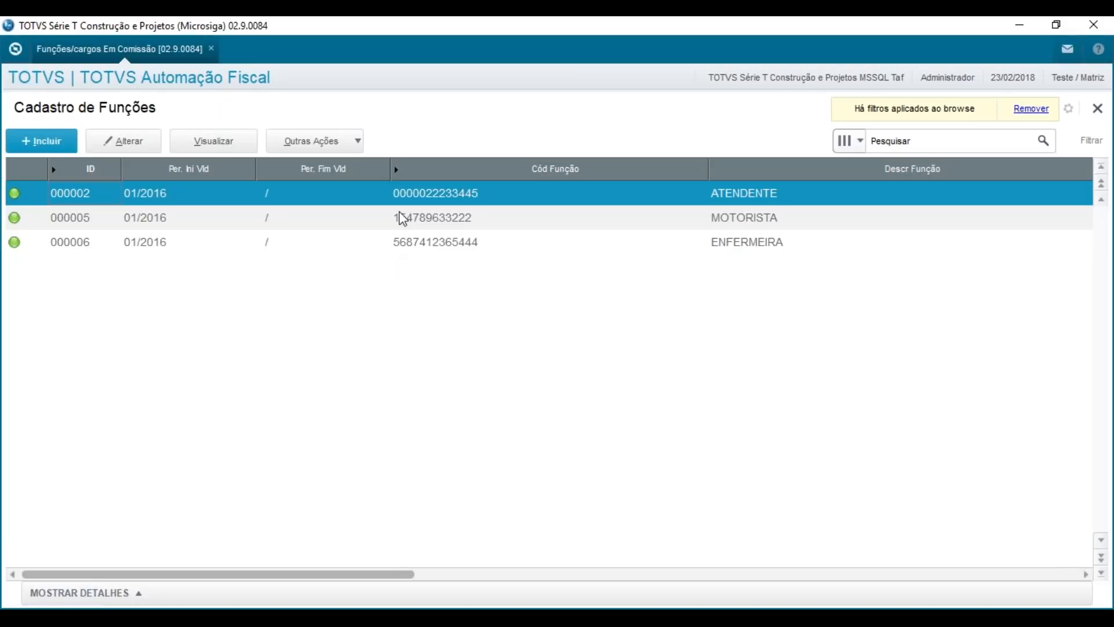
{"action": "left_click", "coordinate": [403, 218]}
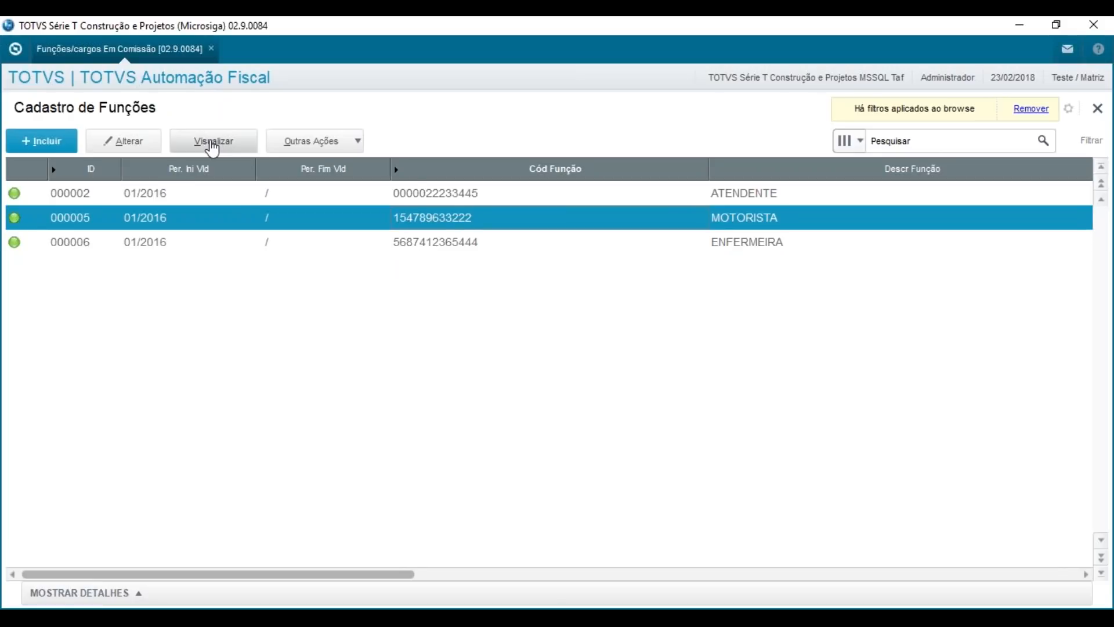
{"action": "left_click", "coordinate": [213, 144]}
{"action": "left_click", "coordinate": [578, 184]}
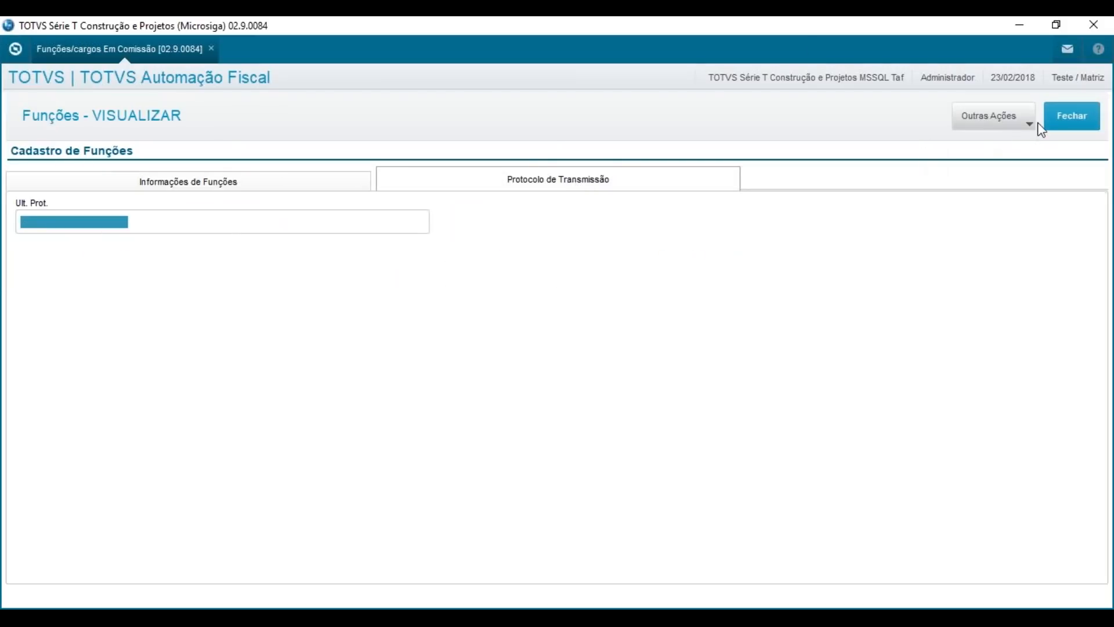
{"action": "left_click", "coordinate": [1065, 129]}
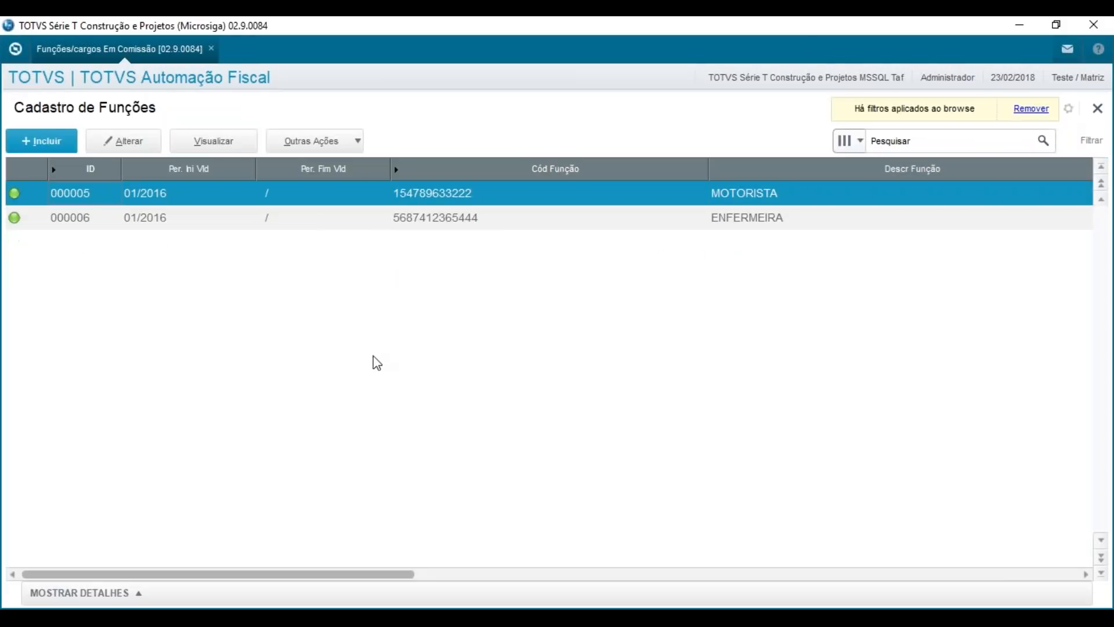
- View the ENFERMEIRA function and its transmission protocol, then close the record and the functions routine
{"action": "left_click", "coordinate": [480, 219]}
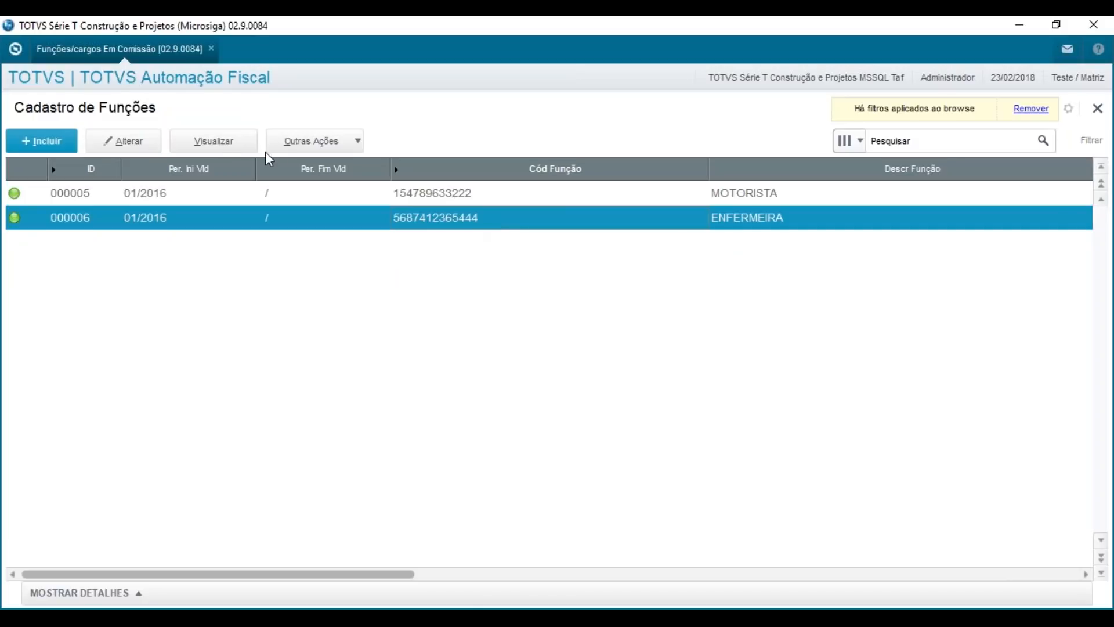
{"action": "left_click", "coordinate": [225, 150]}
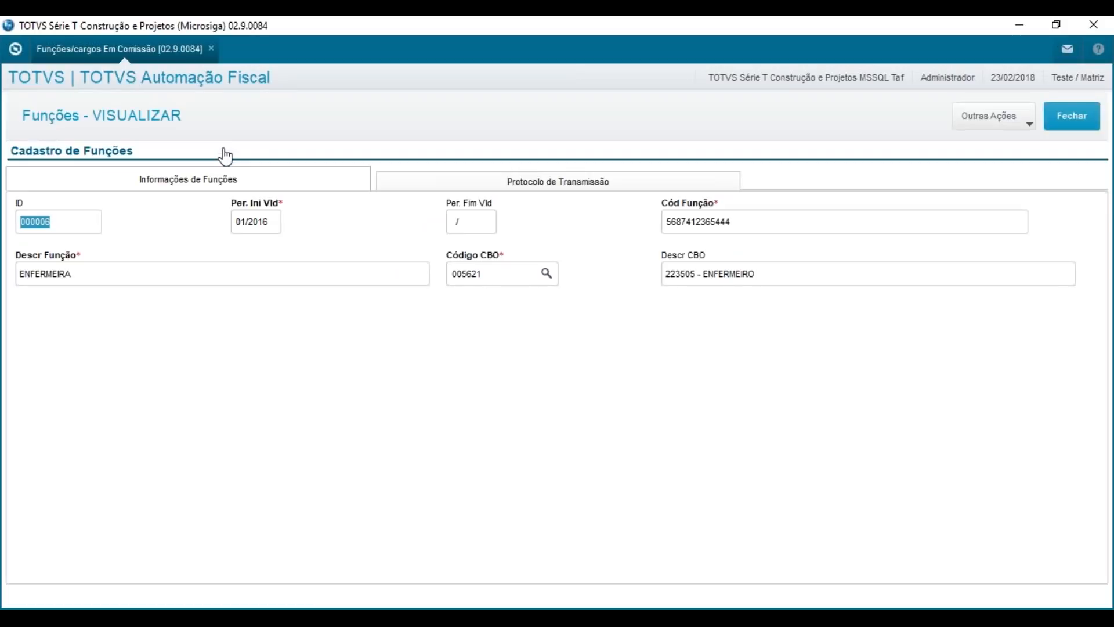
{"action": "left_click", "coordinate": [568, 192]}
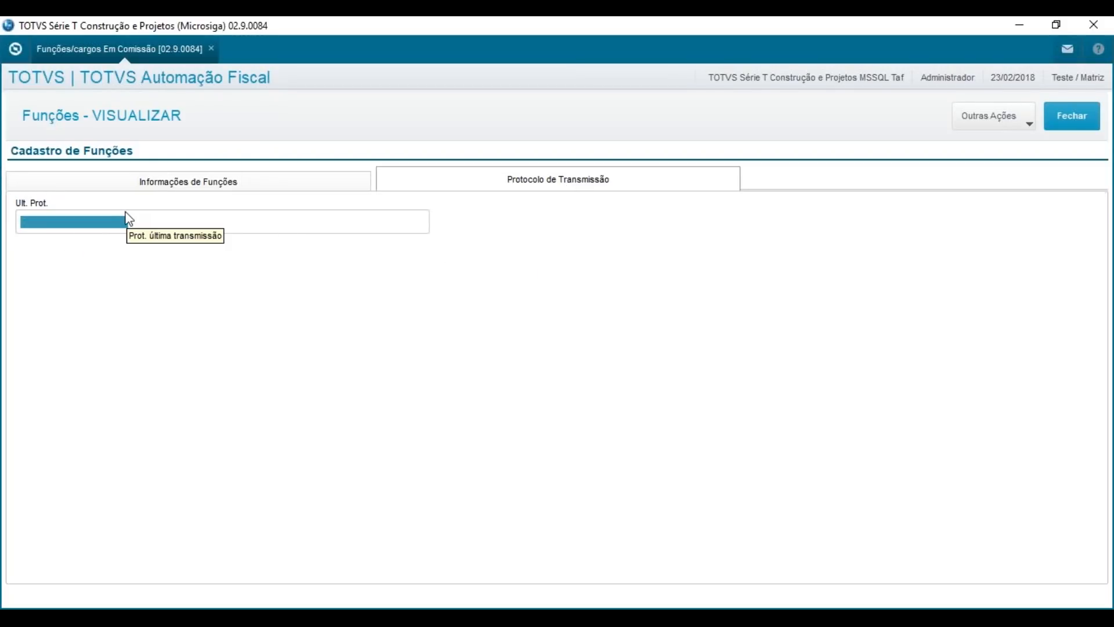
{"action": "left_click", "coordinate": [1073, 116]}
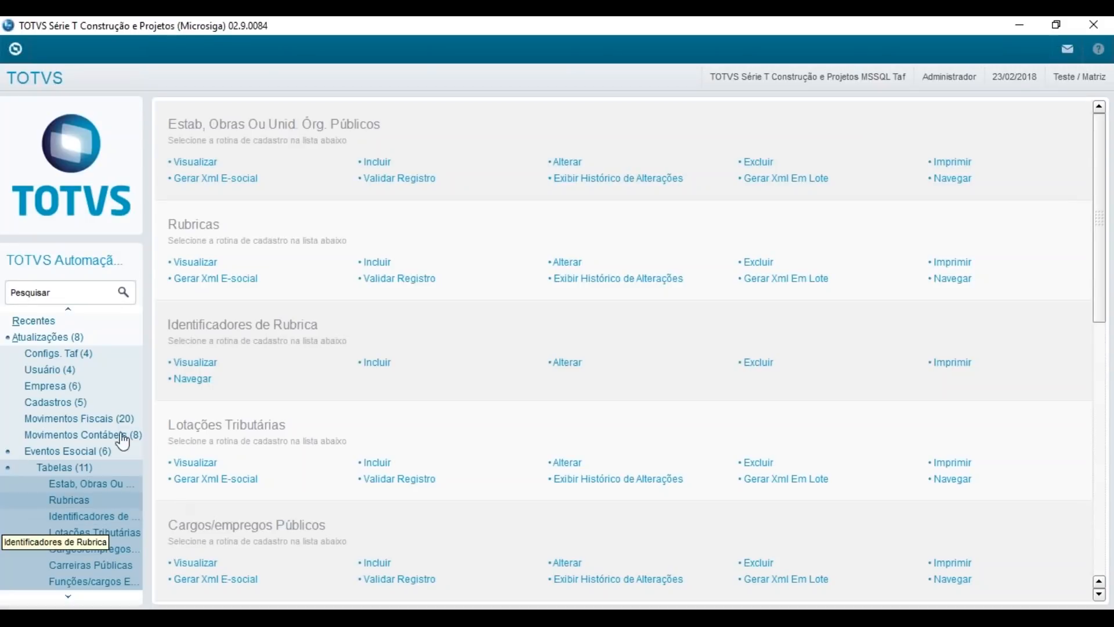
- Open the e-Social Monitoramento routine to bring up the Monitor de Integração e-Social parameters
{"action": "left_click", "coordinate": [88, 468]}
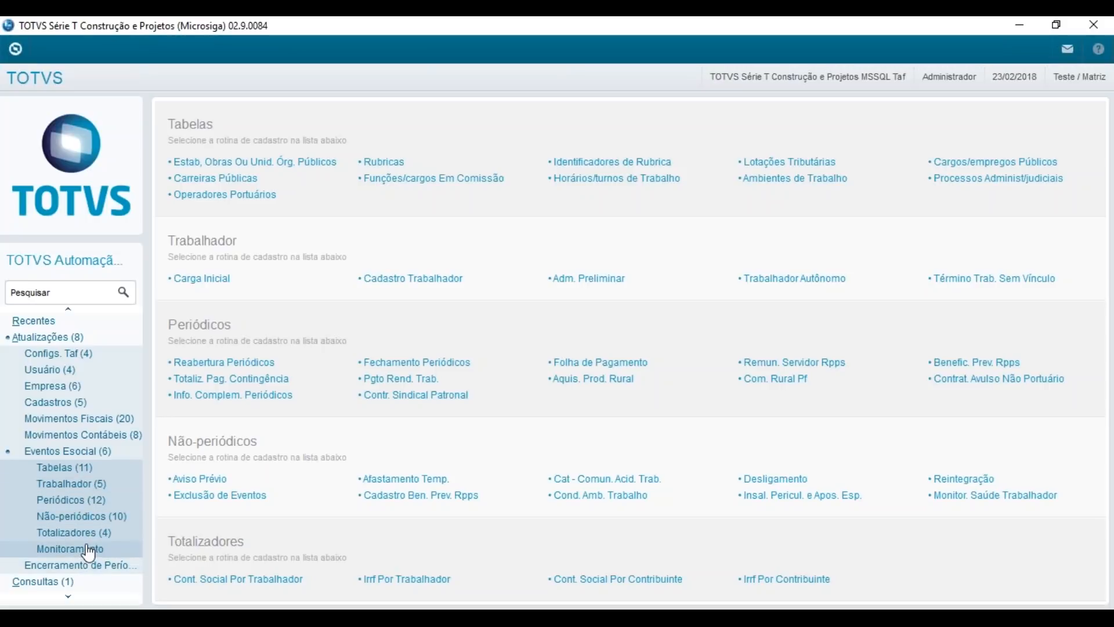
{"action": "left_click", "coordinate": [68, 339]}
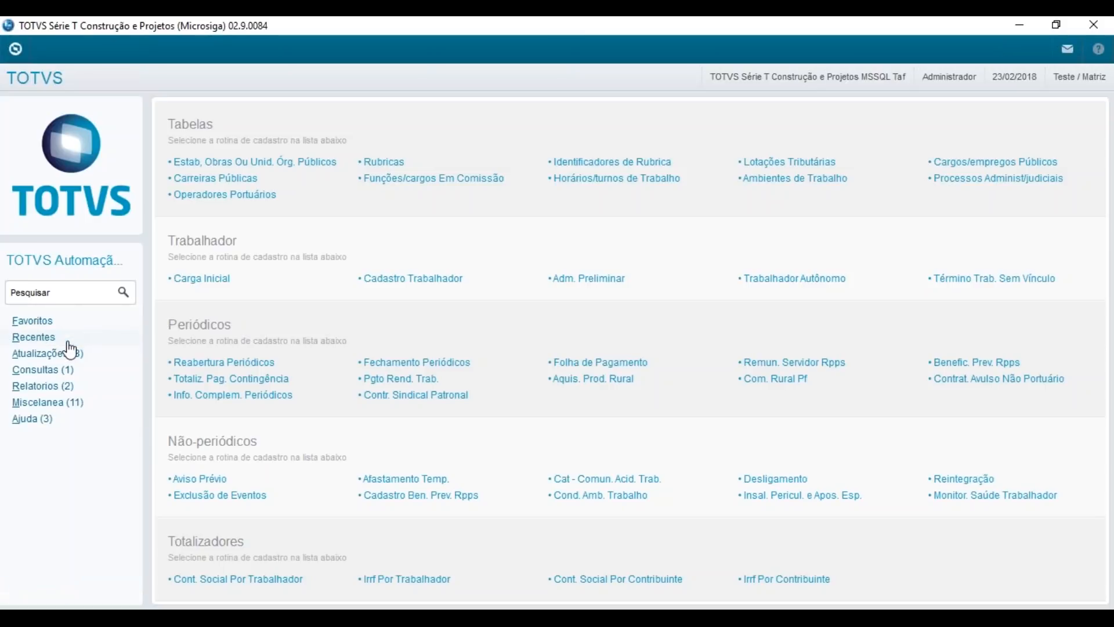
{"action": "left_click", "coordinate": [72, 405]}
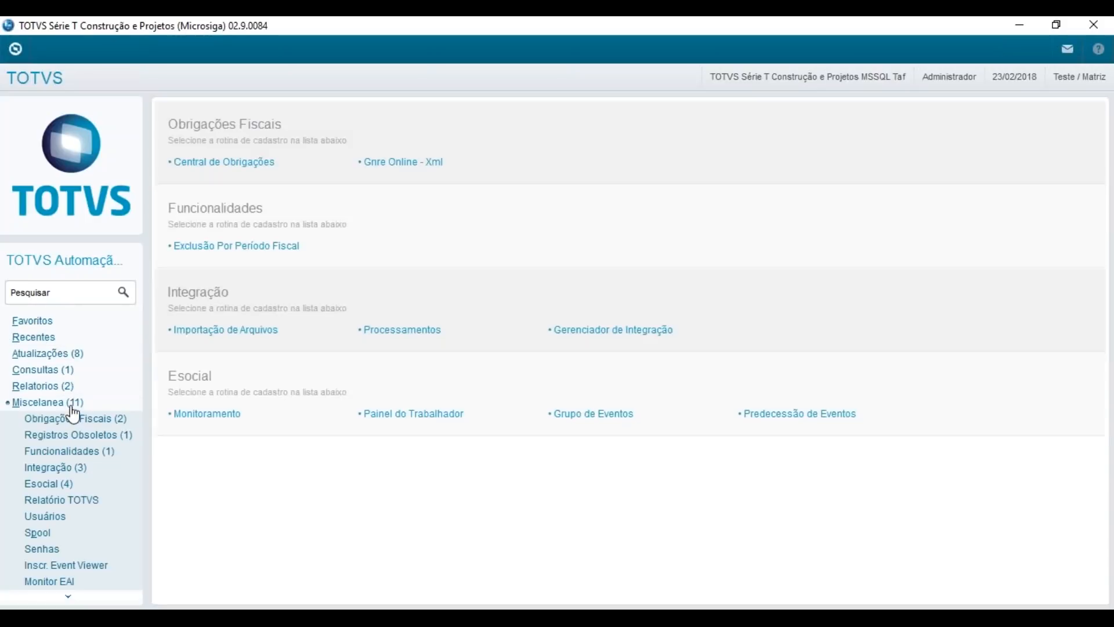
{"action": "left_click", "coordinate": [67, 485]}
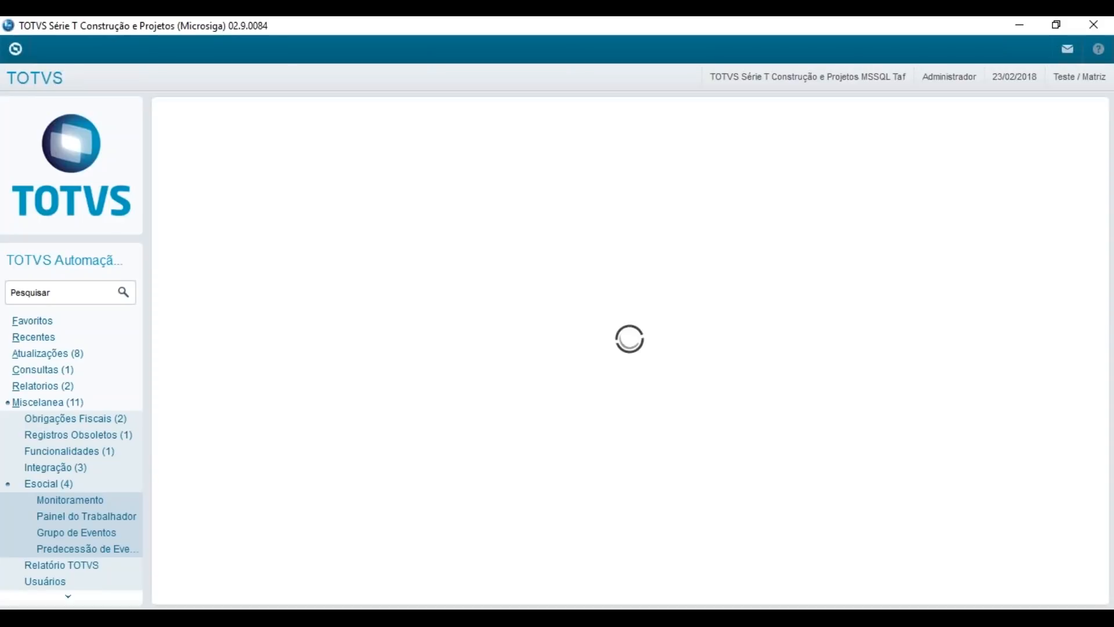
{"action": "left_click", "coordinate": [81, 503]}
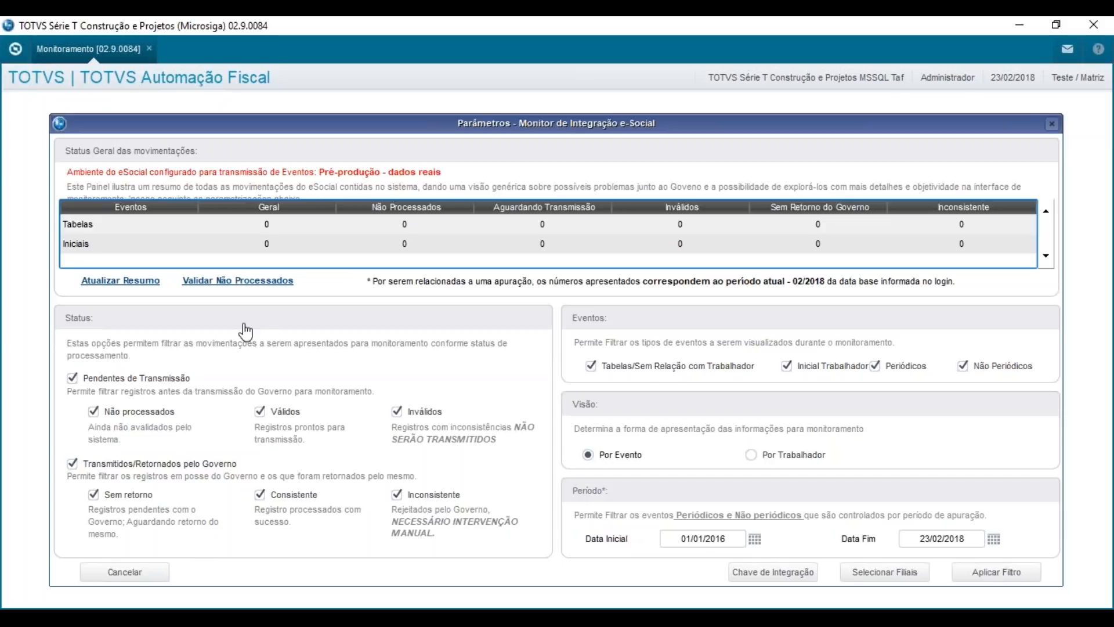
- Validate the unprocessed e-Social records for branch 01 MATRIZ
{"action": "left_click", "coordinate": [255, 281]}
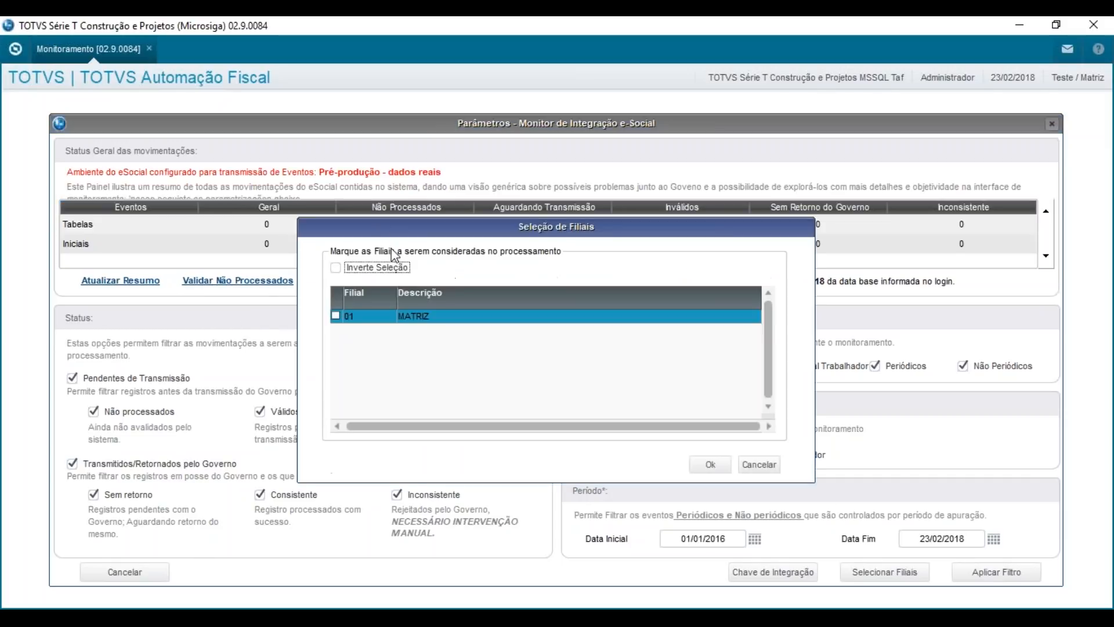
{"action": "left_click", "coordinate": [386, 268]}
{"action": "left_click", "coordinate": [714, 465]}
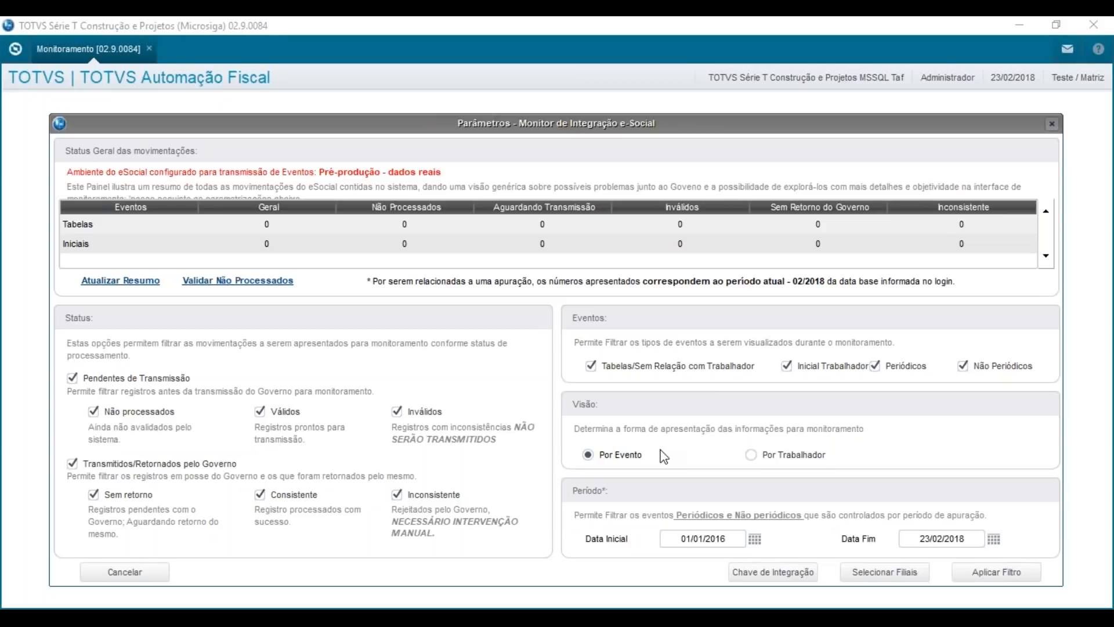
- View the Chave de Integração filter of the monitor parameters and close it without entering a key
{"action": "left_click", "coordinate": [722, 541]}
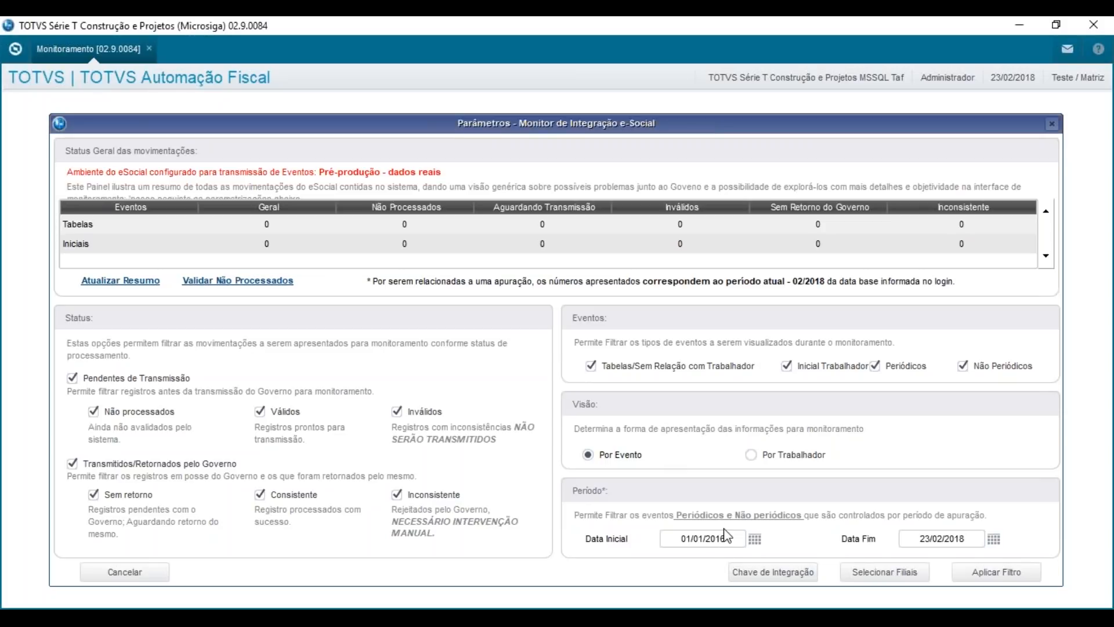
{"action": "left_click", "coordinate": [729, 536]}
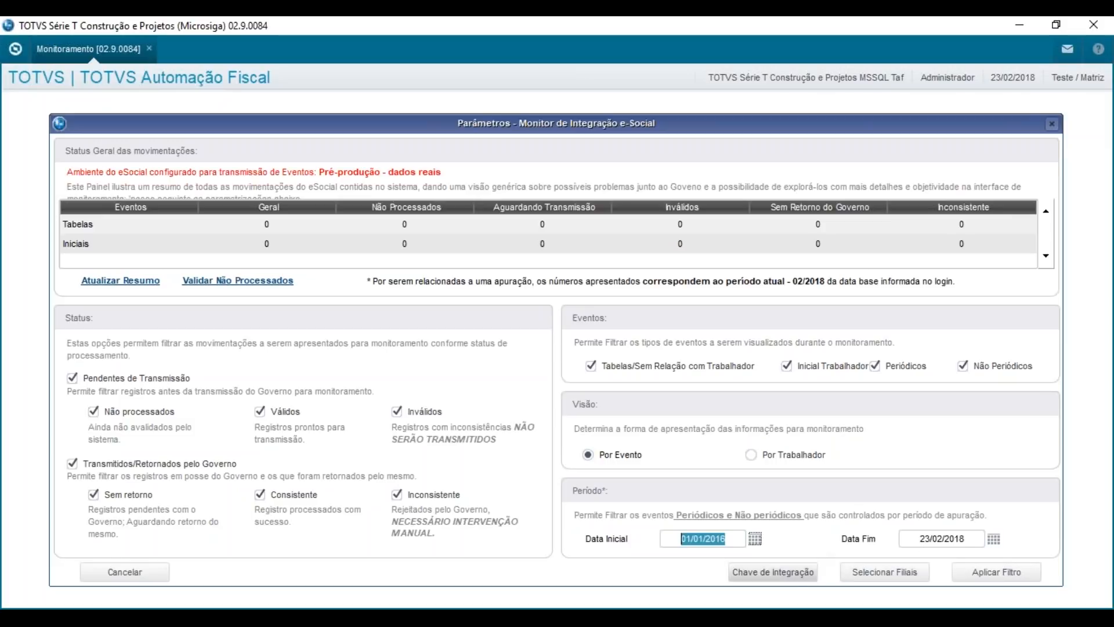
{"action": "left_click", "coordinate": [786, 574]}
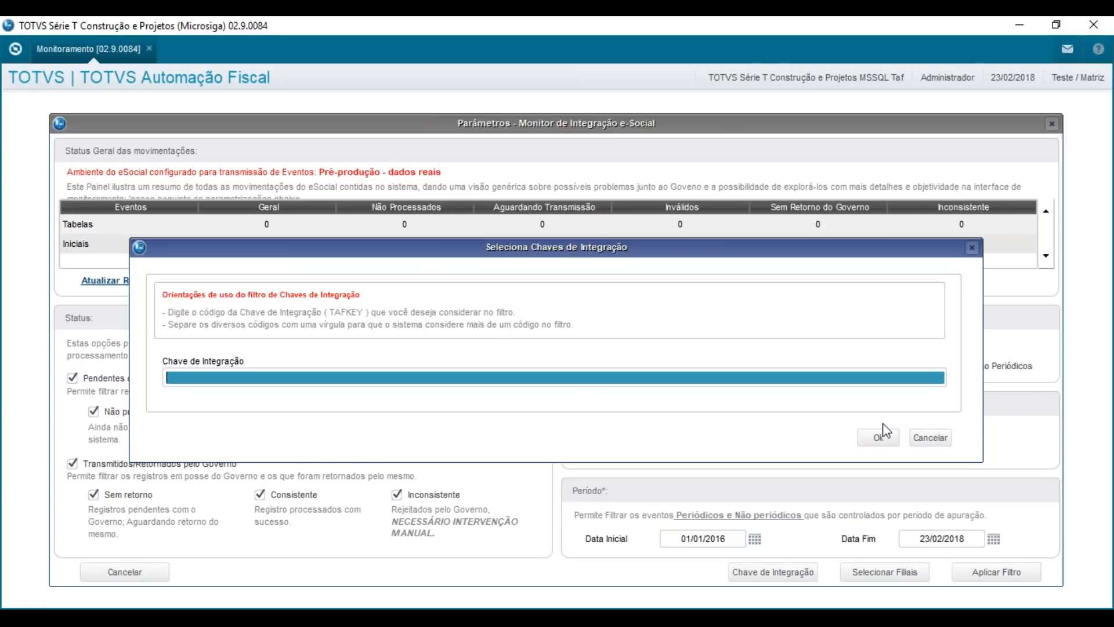
{"action": "left_click", "coordinate": [920, 440]}
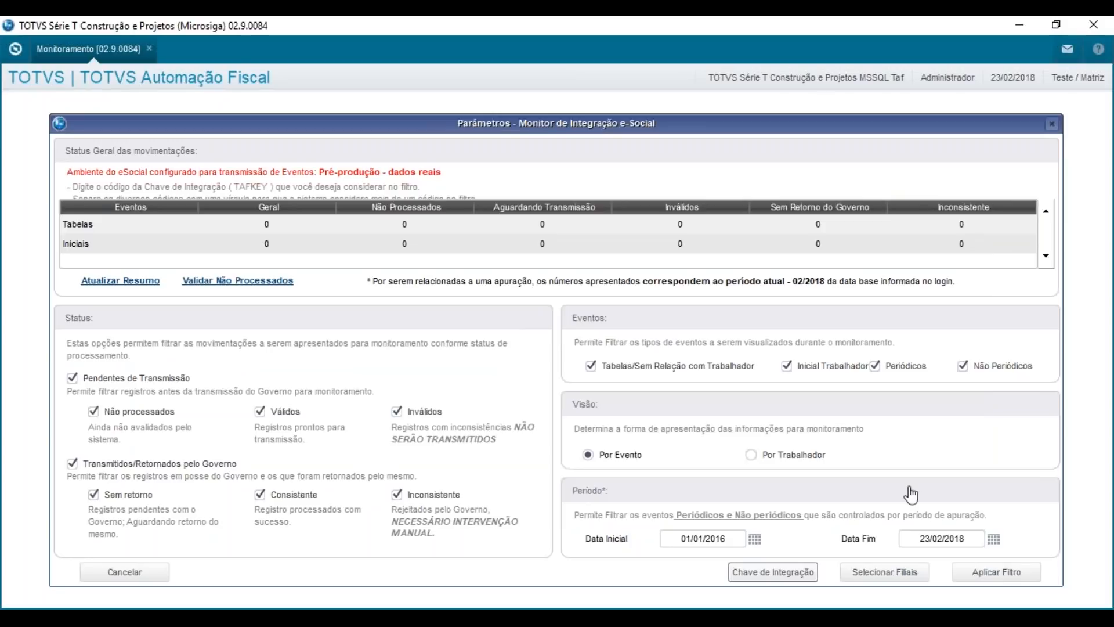
- Select branch 01 MATRIZ for the monitor and apply the filter to open the consolidated view
{"action": "left_click", "coordinate": [886, 577]}
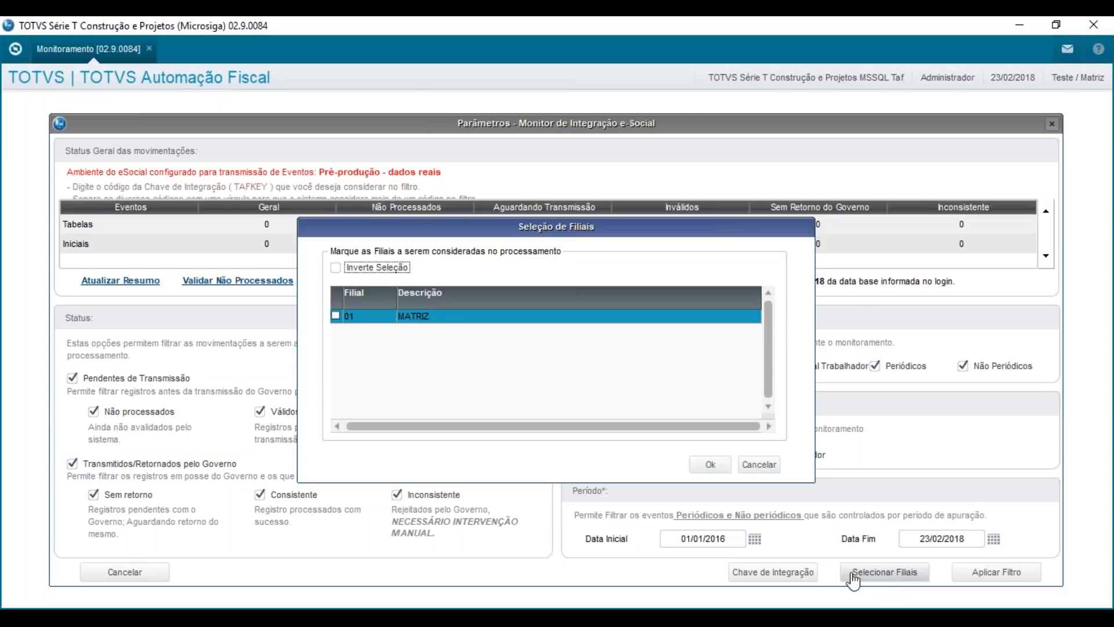
{"action": "left_click", "coordinate": [384, 272]}
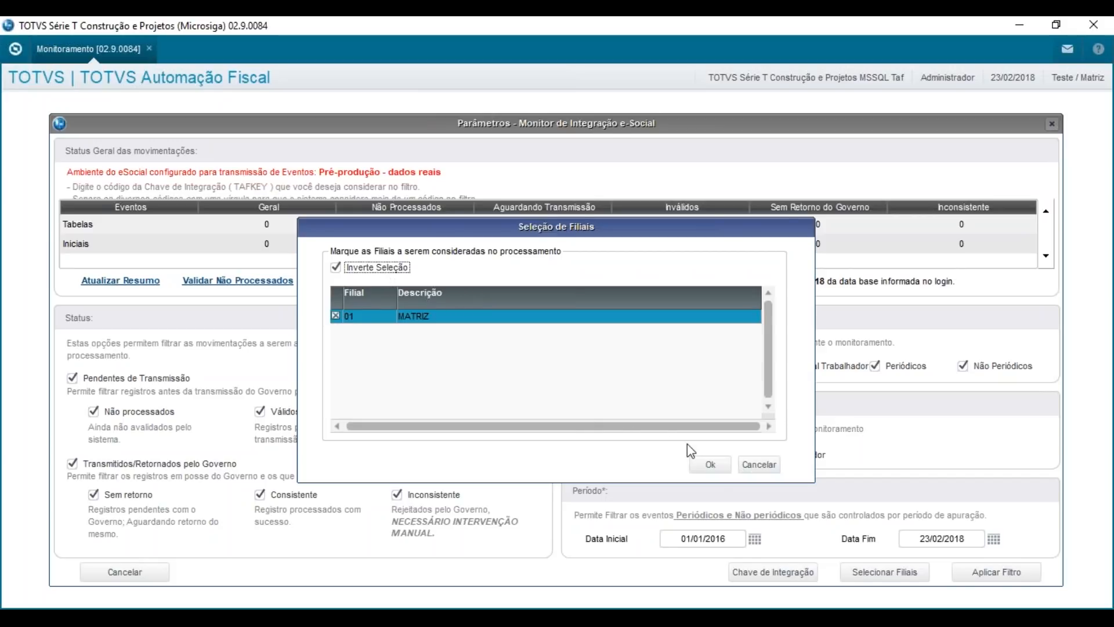
{"action": "left_click", "coordinate": [712, 469]}
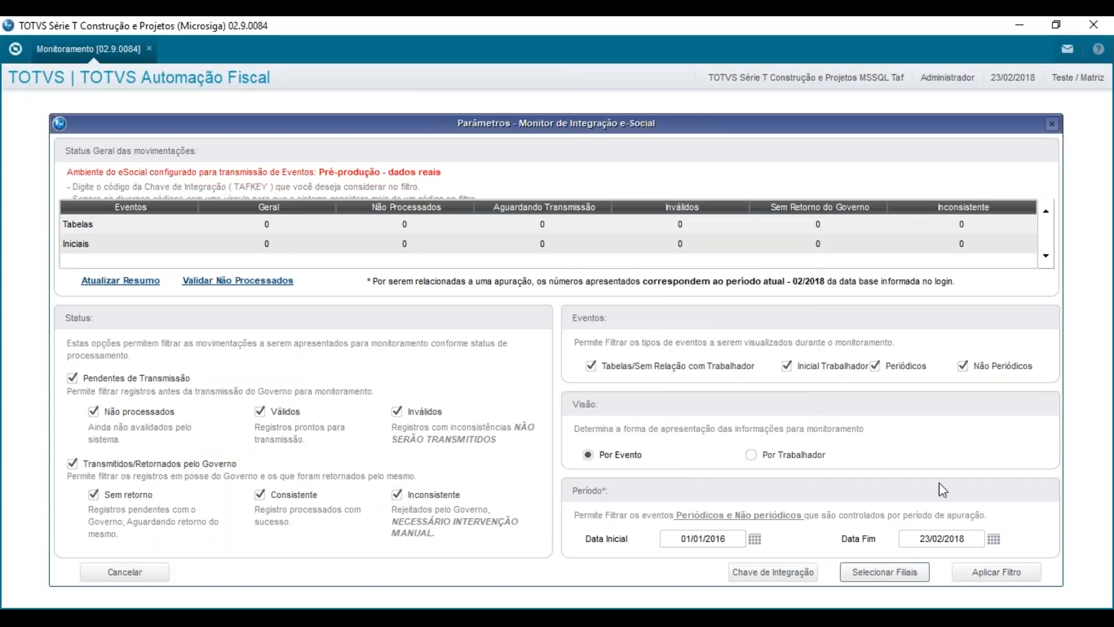
{"action": "left_click", "coordinate": [1003, 574]}
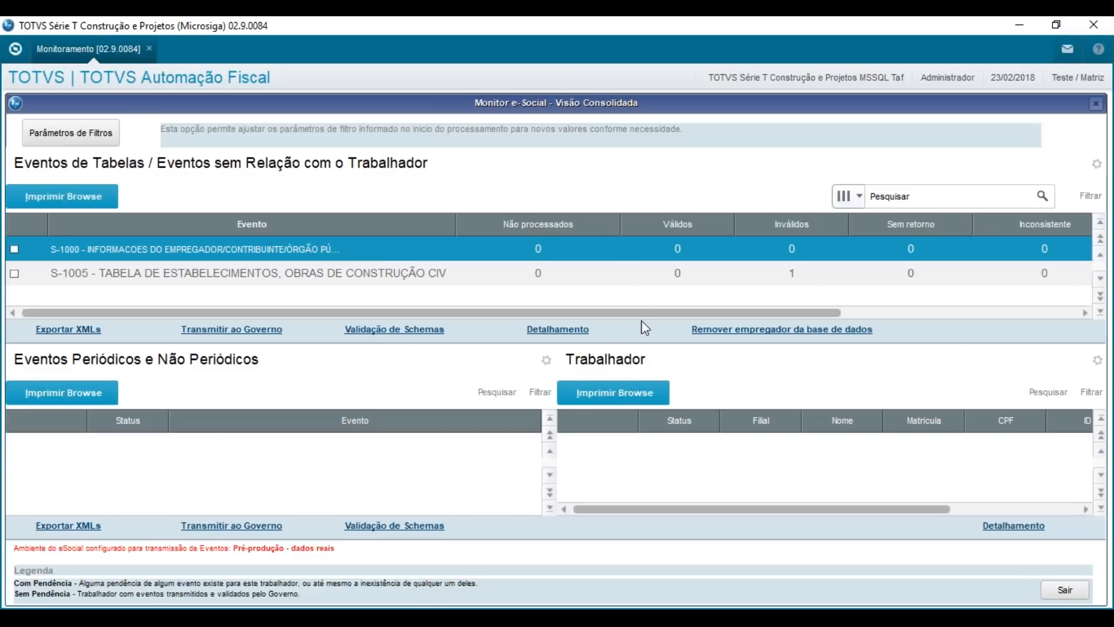
- Examine the status counts of events S-1000, S-1005 and S-1010 across all columns up to Total de Registros
{"action": "left_click_drag", "start_coordinate": [709, 308], "coordinate": [873, 341]}
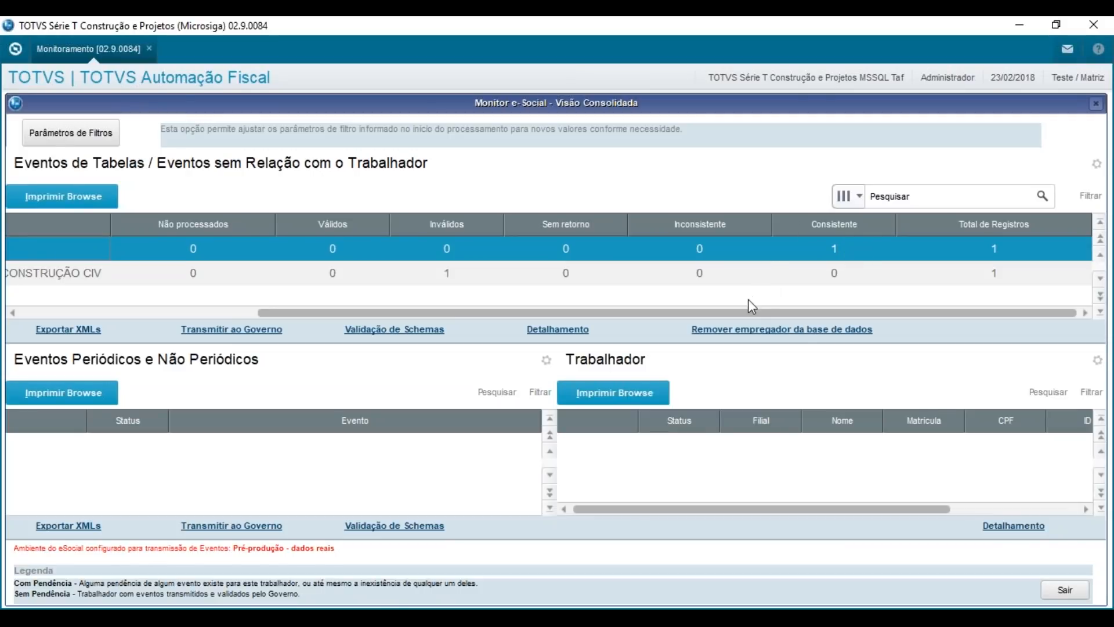
{"action": "left_click_drag", "start_coordinate": [601, 312], "coordinate": [327, 334]}
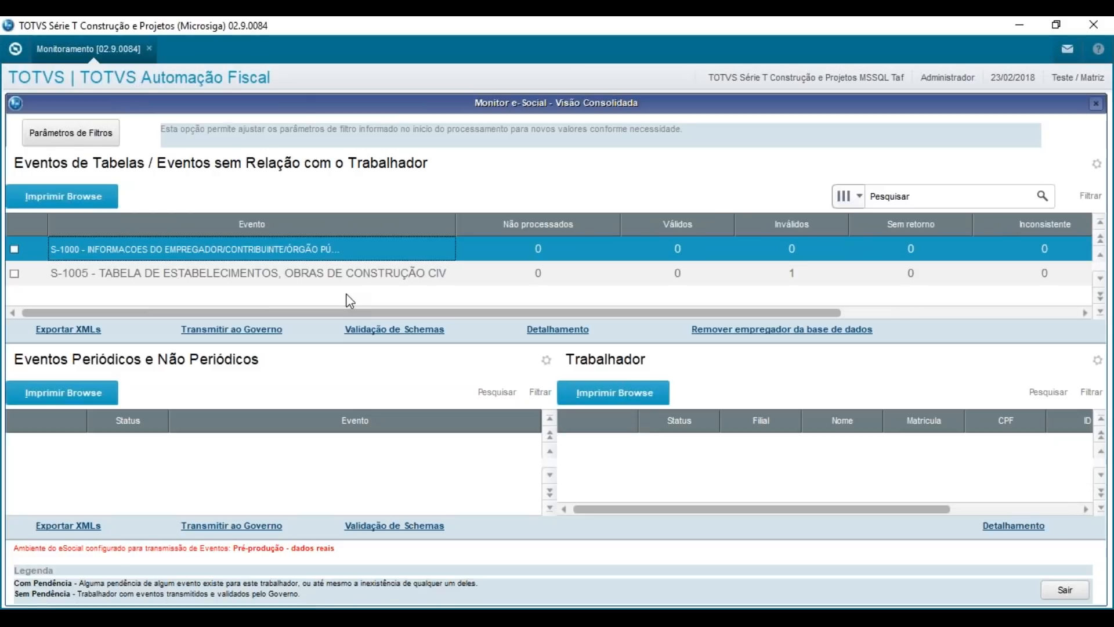
{"action": "left_click", "coordinate": [374, 264]}
{"action": "key", "text": "Down"}
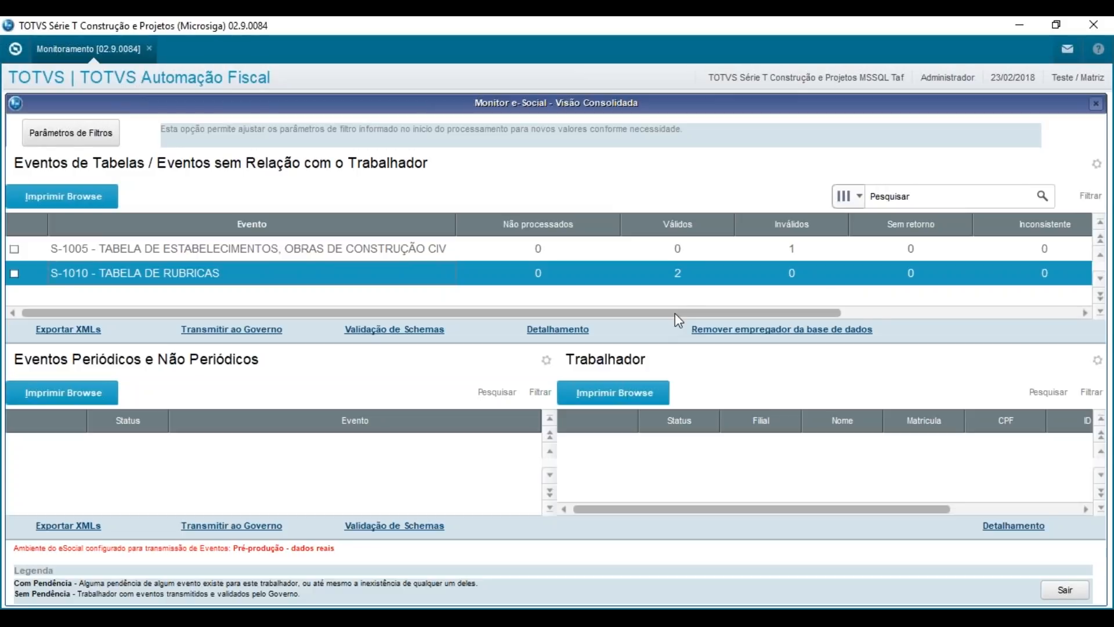
{"action": "left_click_drag", "start_coordinate": [674, 312], "coordinate": [904, 316]}
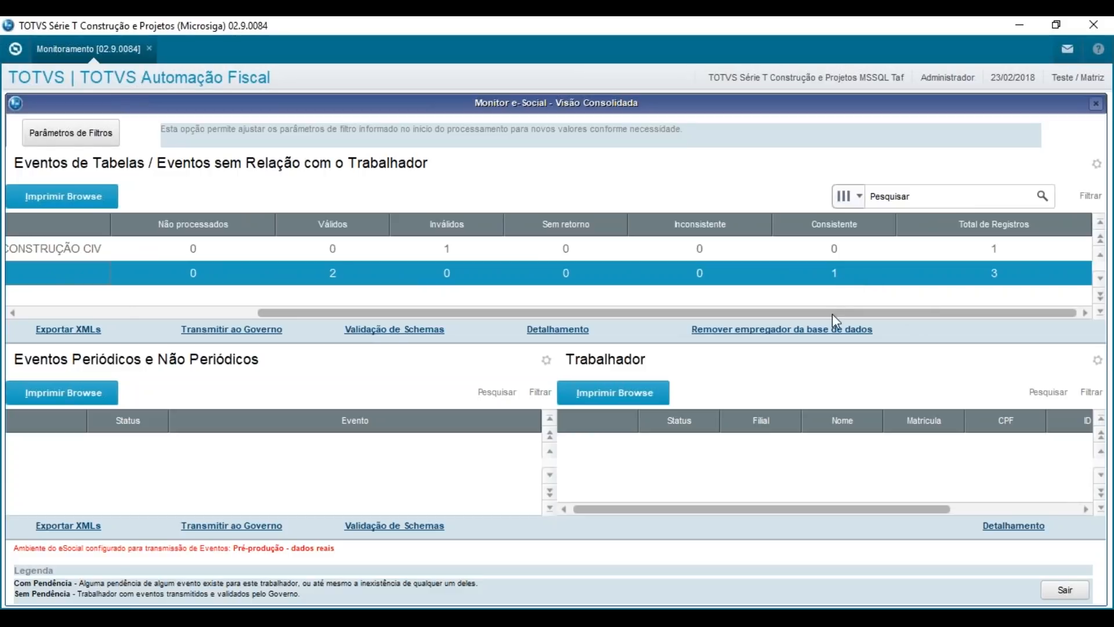
{"action": "left_click_drag", "start_coordinate": [833, 314], "coordinate": [298, 315]}
- Go through the table events from S-1020 to S-1040 and examine the status counts of S-1040 across all columns
{"action": "key", "text": "Down"}
{"action": "key", "text": "Down"}
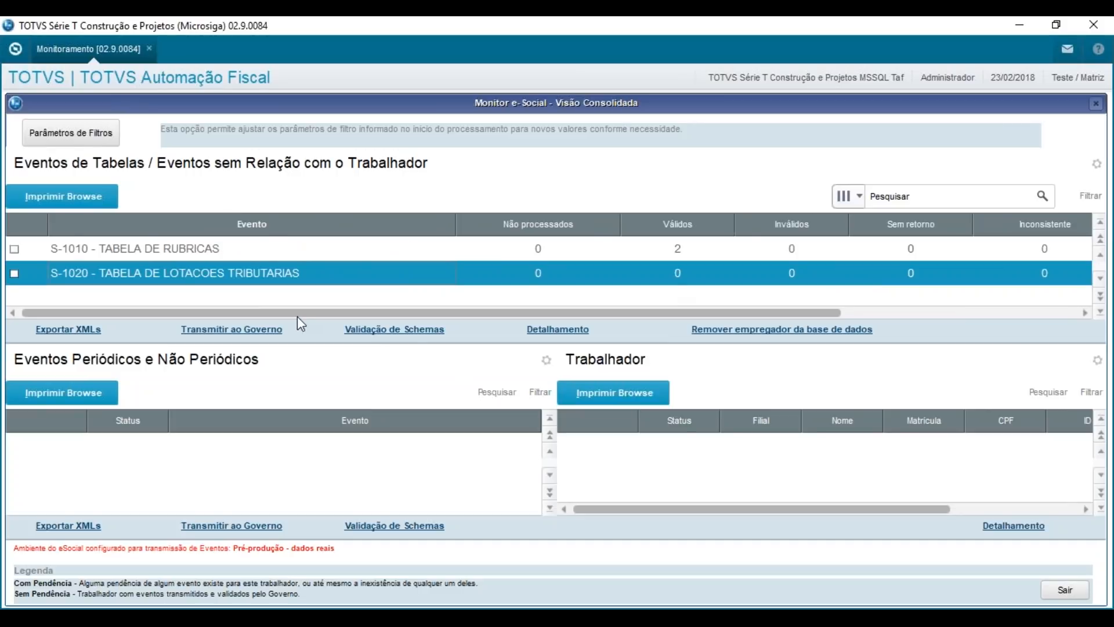
{"action": "key", "text": "Down"}
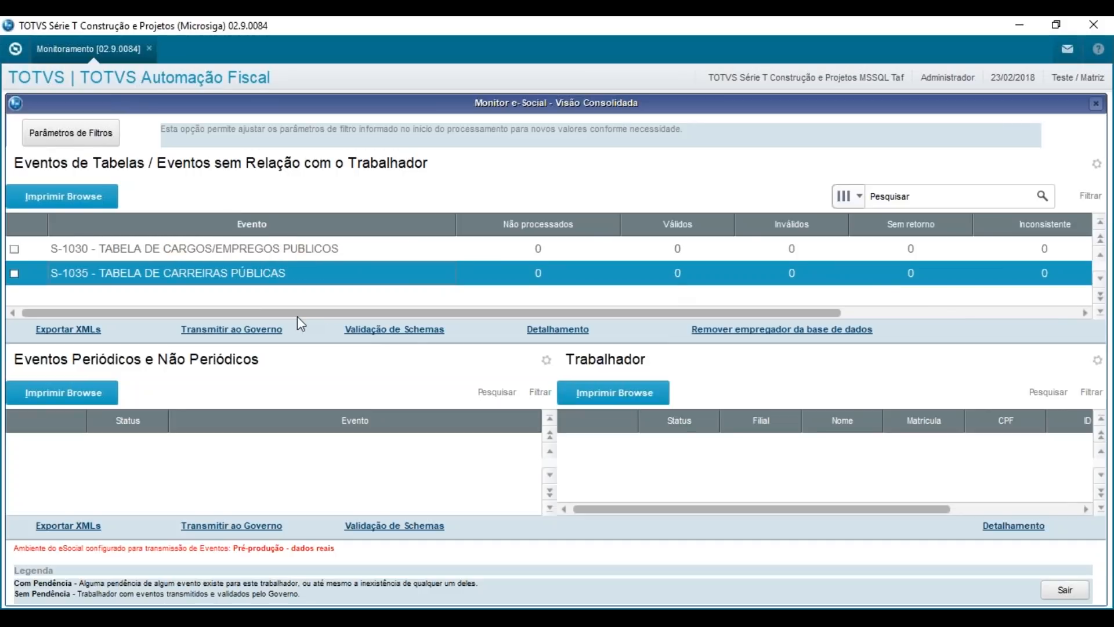
{"action": "key", "text": "Down"}
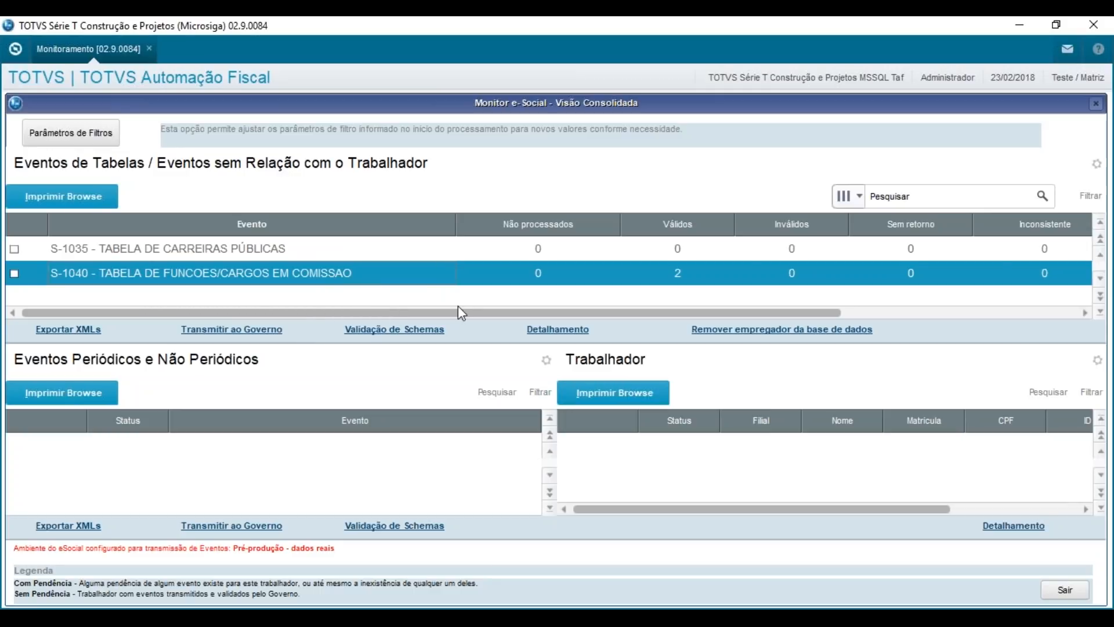
{"action": "left_click_drag", "start_coordinate": [458, 307], "coordinate": [534, 308]}
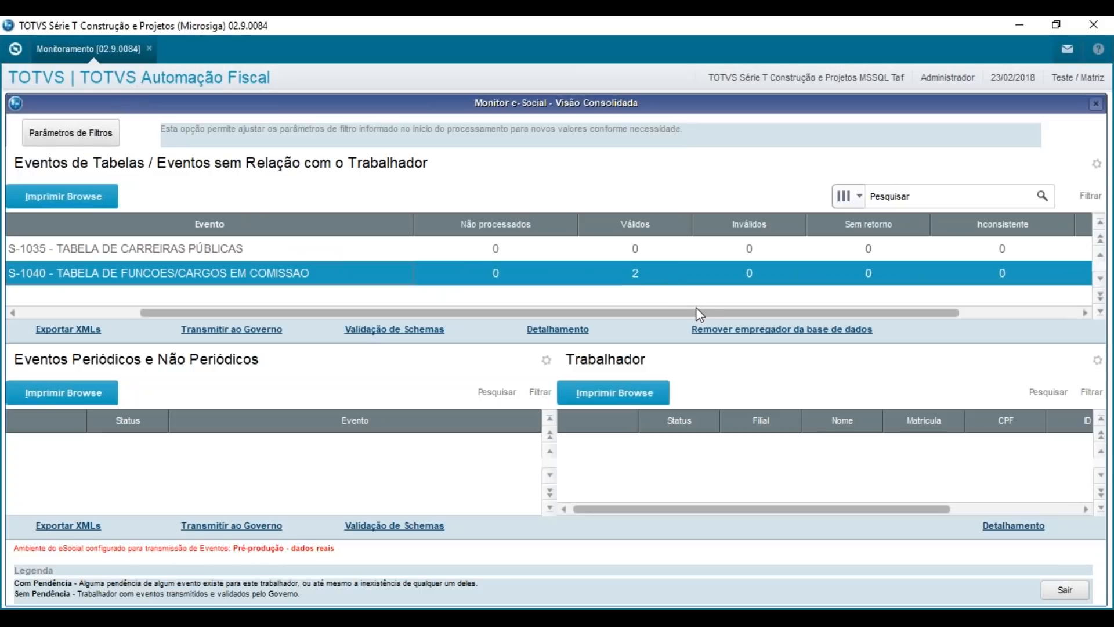
{"action": "left_click_drag", "start_coordinate": [697, 311], "coordinate": [868, 315]}
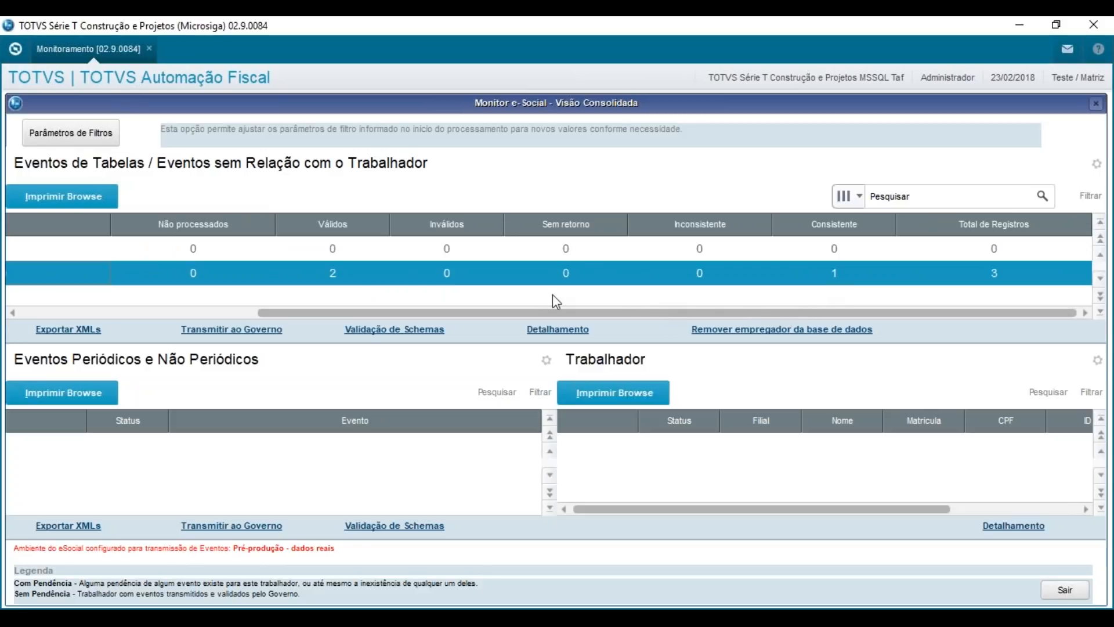
{"action": "left_click_drag", "start_coordinate": [545, 311], "coordinate": [351, 278]}
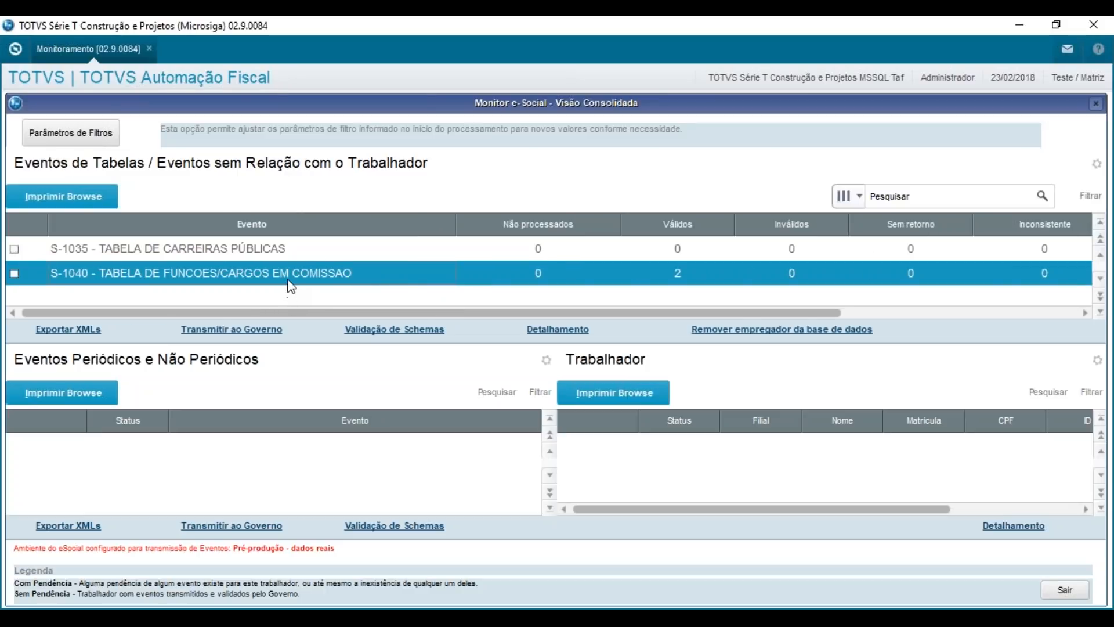
- Review the remaining events in the table events list, from S-1050 to S-1280
{"action": "scroll", "coordinate": [291, 287], "scroll_direction": "down", "scroll_amount": 1}
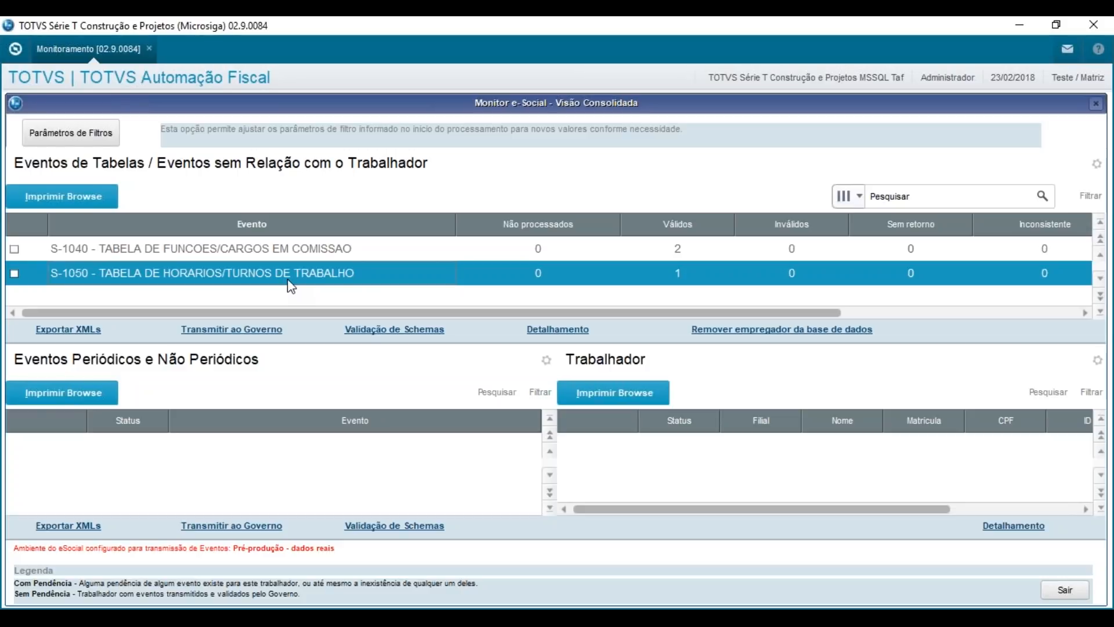
{"action": "scroll", "coordinate": [292, 286], "scroll_direction": "down", "scroll_amount": 1}
{"action": "scroll", "coordinate": [291, 286], "scroll_direction": "down", "scroll_amount": 8}
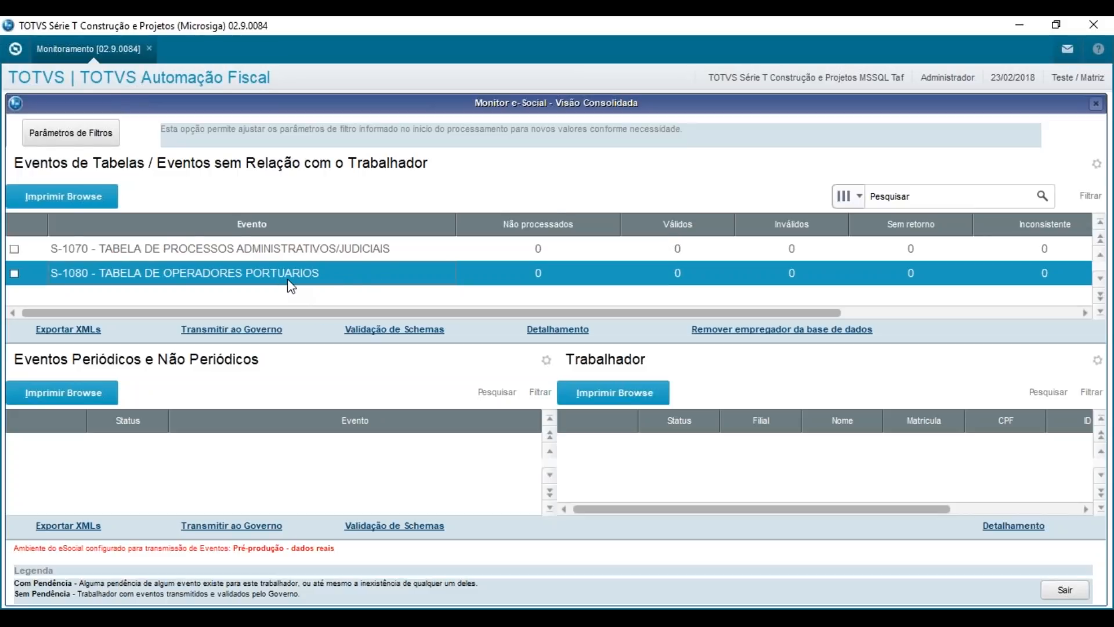
{"action": "scroll", "coordinate": [292, 286], "scroll_direction": "down", "scroll_amount": 4}
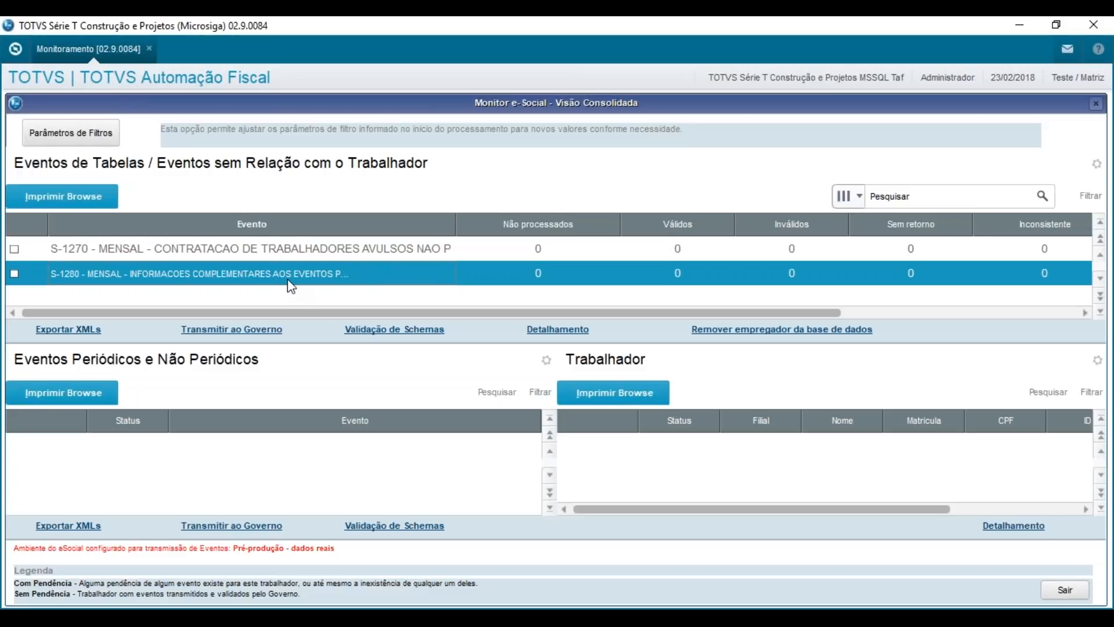
- Start an XML export of the S-1040 functions table event with all statuses, and cancel the choice of destination folder
{"action": "scroll", "coordinate": [291, 286], "scroll_direction": "down", "scroll_amount": 4}
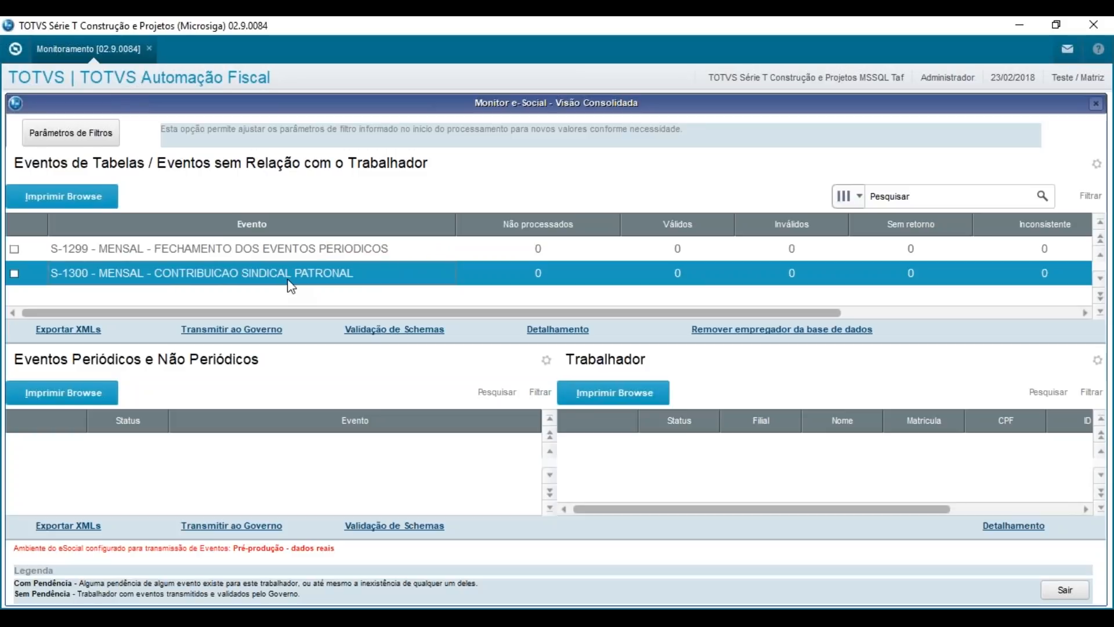
{"action": "scroll", "coordinate": [291, 287], "scroll_direction": "down", "scroll_amount": 1}
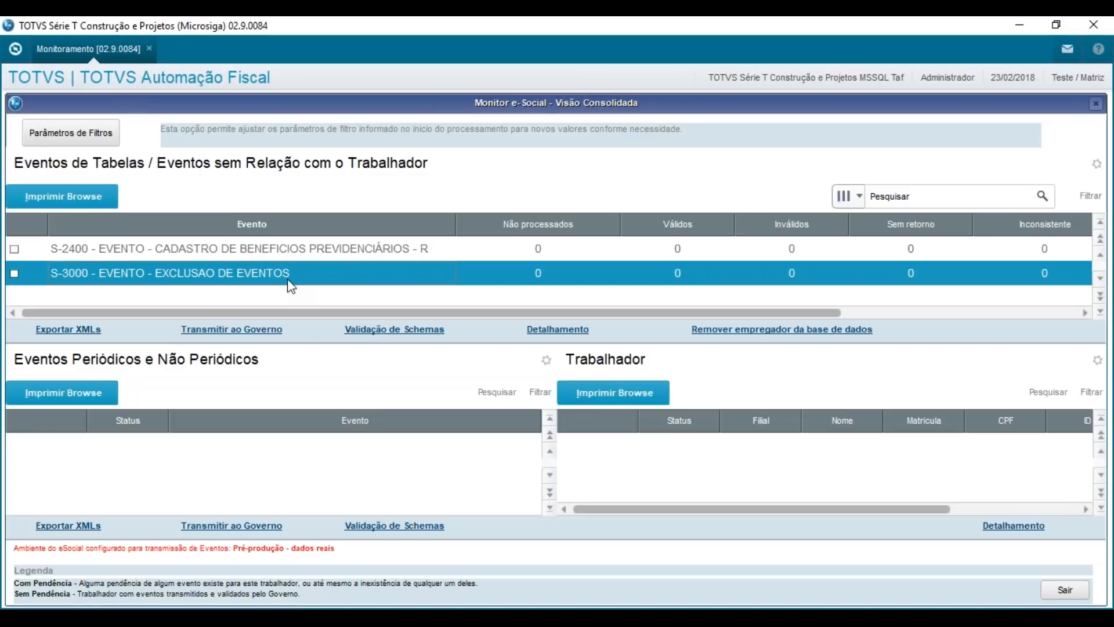
{"action": "scroll", "coordinate": [292, 287], "scroll_direction": "up", "scroll_amount": 6}
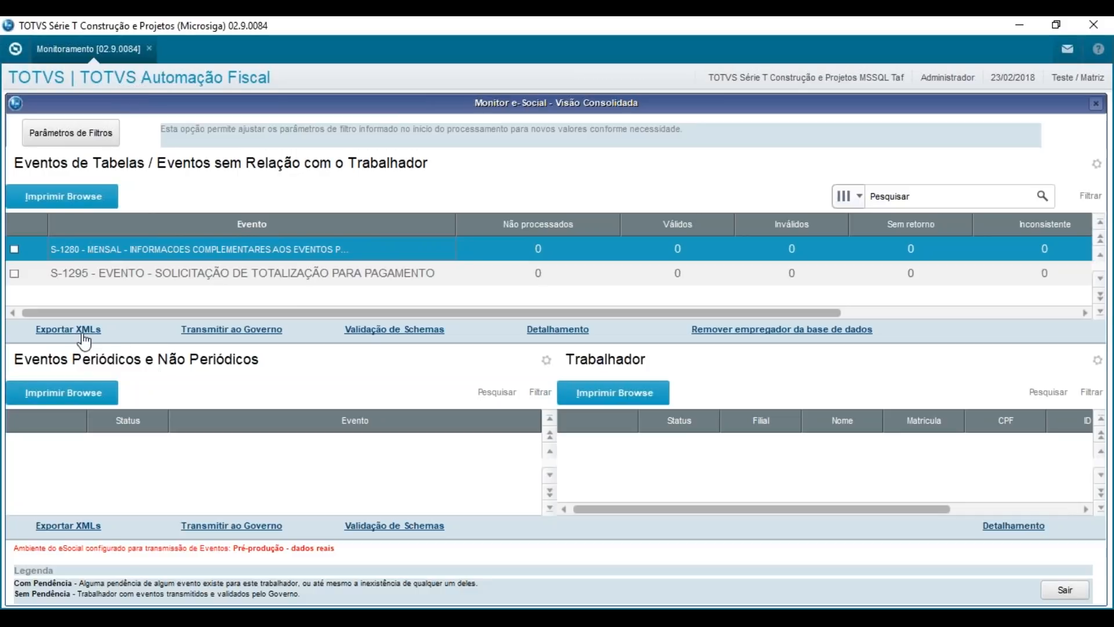
{"action": "scroll", "coordinate": [142, 226], "scroll_direction": "up", "scroll_amount": 7}
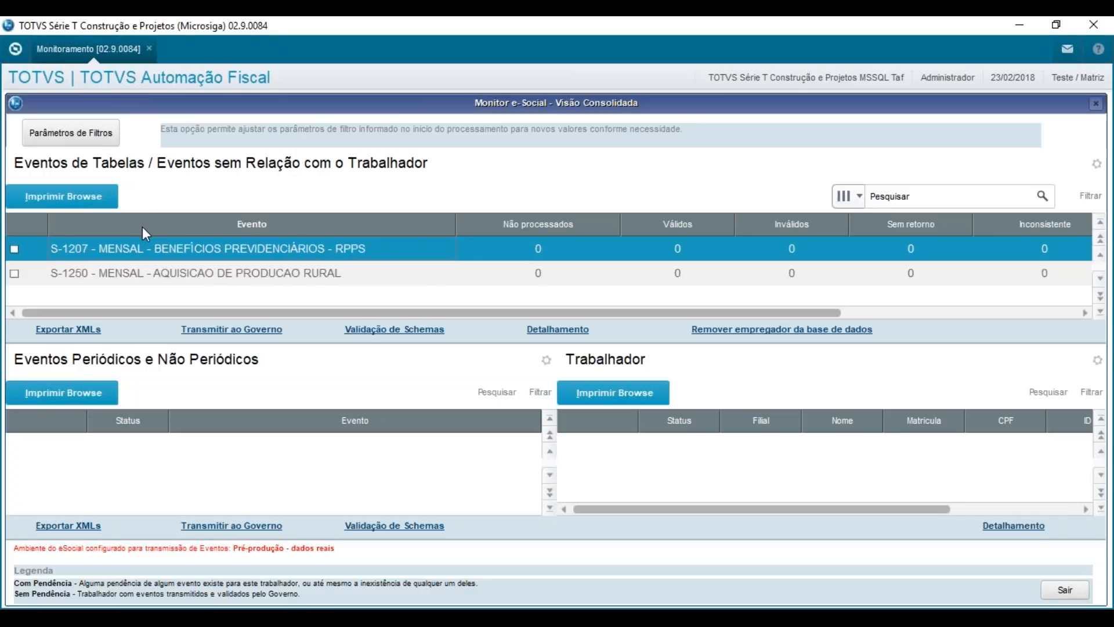
{"action": "scroll", "coordinate": [144, 229], "scroll_direction": "up", "scroll_amount": 2}
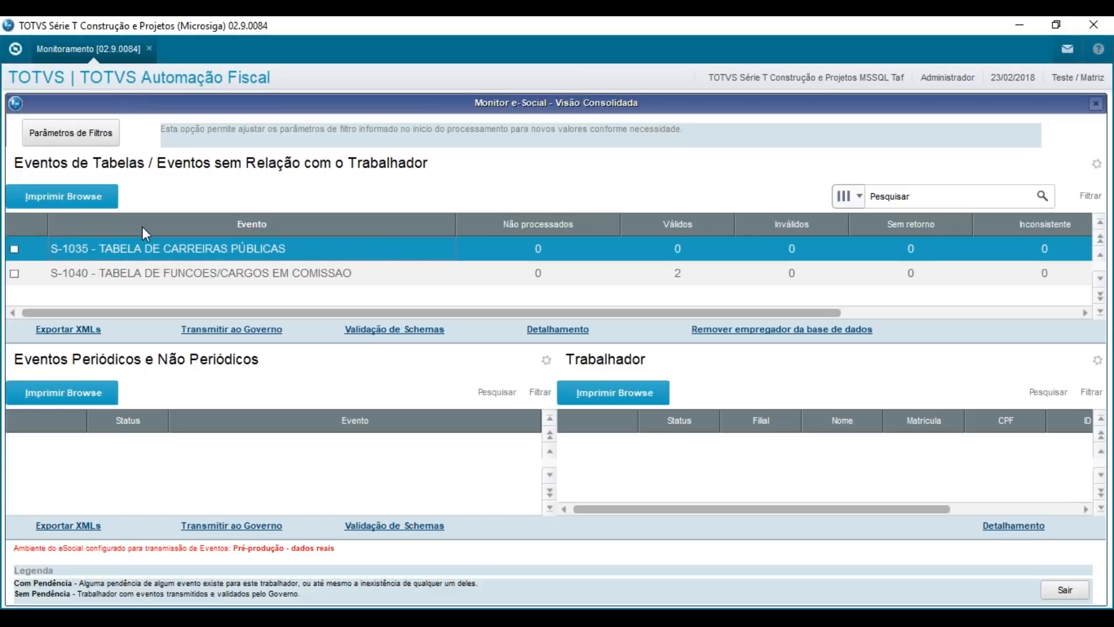
{"action": "scroll", "coordinate": [144, 230], "scroll_direction": "down", "scroll_amount": 1}
{"action": "key", "text": "Return"}
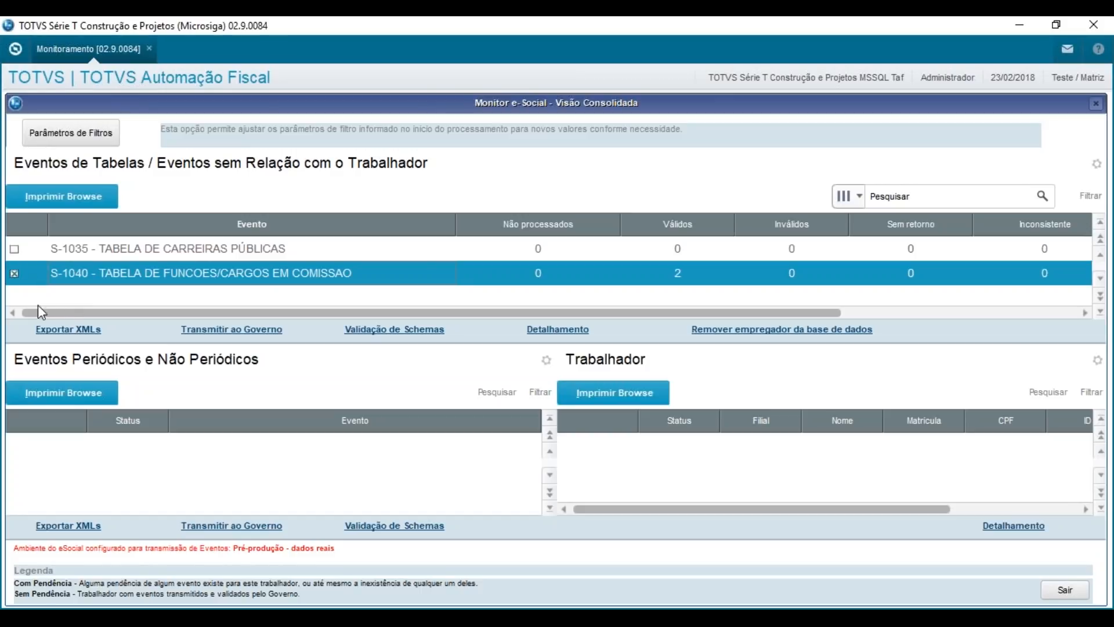
{"action": "left_click", "coordinate": [68, 330]}
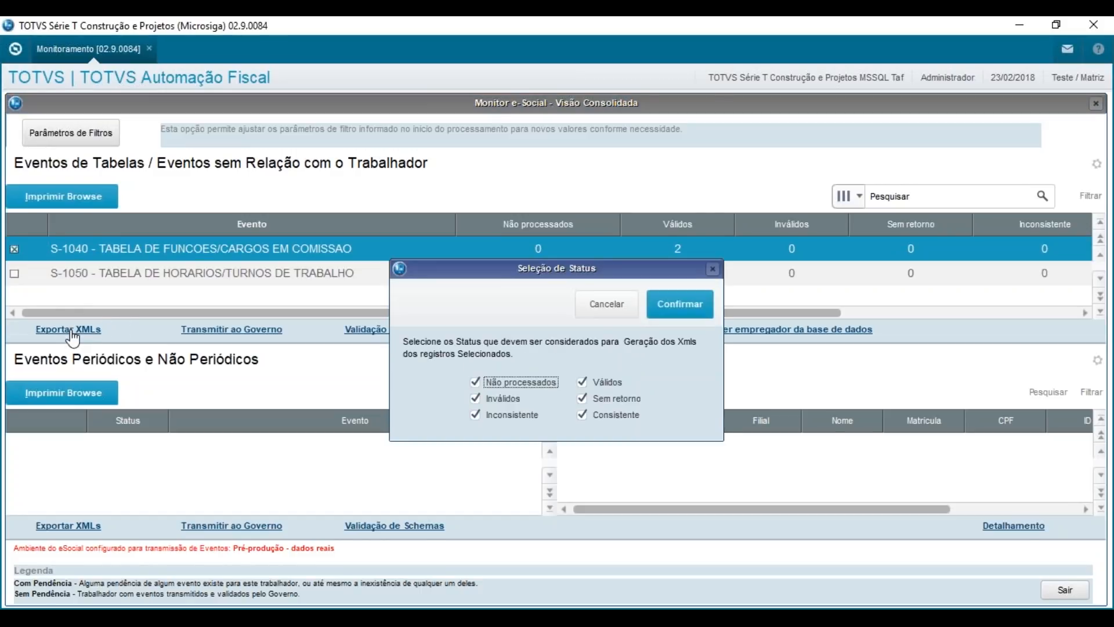
{"action": "left_click", "coordinate": [676, 306]}
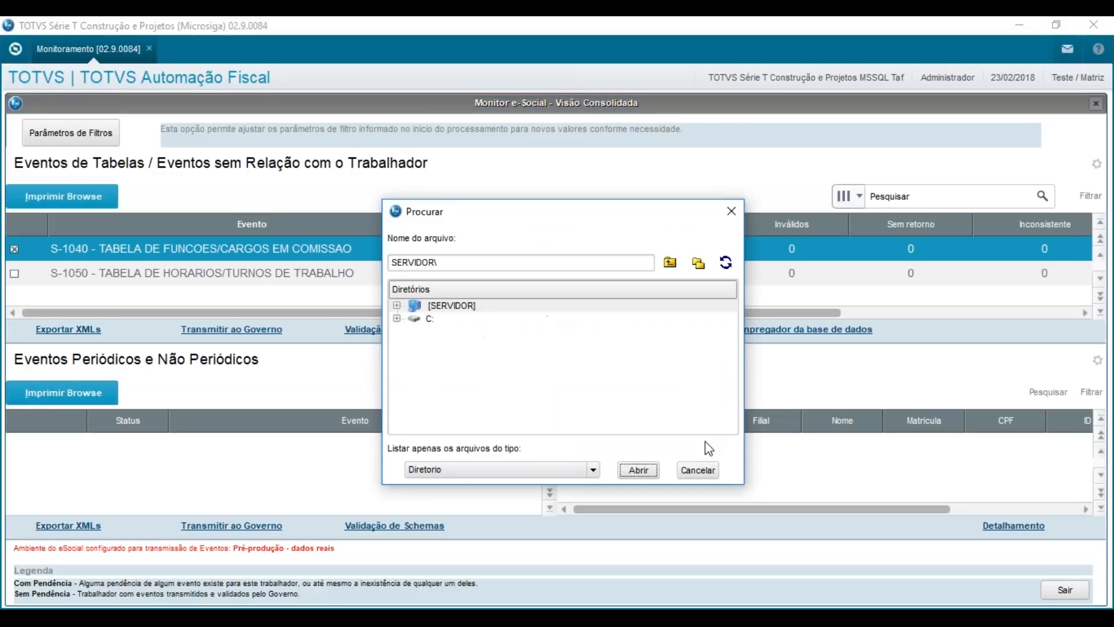
{"action": "left_click", "coordinate": [699, 471]}
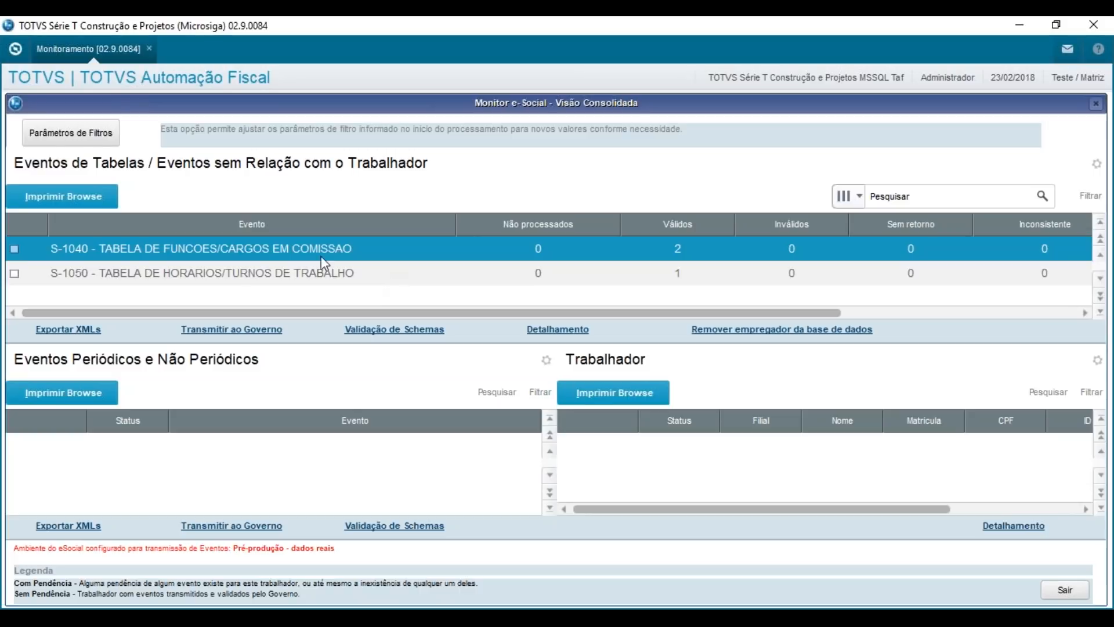
- Select event S-1010 - Tabela de Rubricas for transmission to the government, with statuses Válidos, Não processados, Inválidos and Inconsistente
{"action": "scroll", "coordinate": [302, 269], "scroll_direction": "down", "scroll_amount": 1}
{"action": "scroll", "coordinate": [301, 269], "scroll_direction": "up", "scroll_amount": 5}
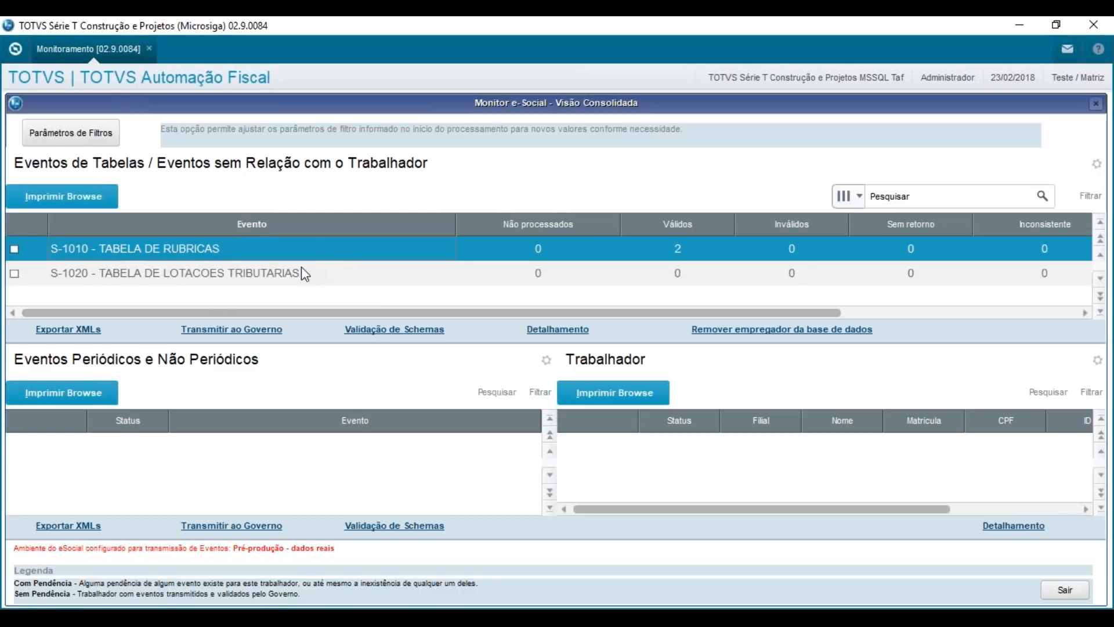
{"action": "double_click", "coordinate": [286, 254]}
{"action": "left_click", "coordinate": [239, 331]}
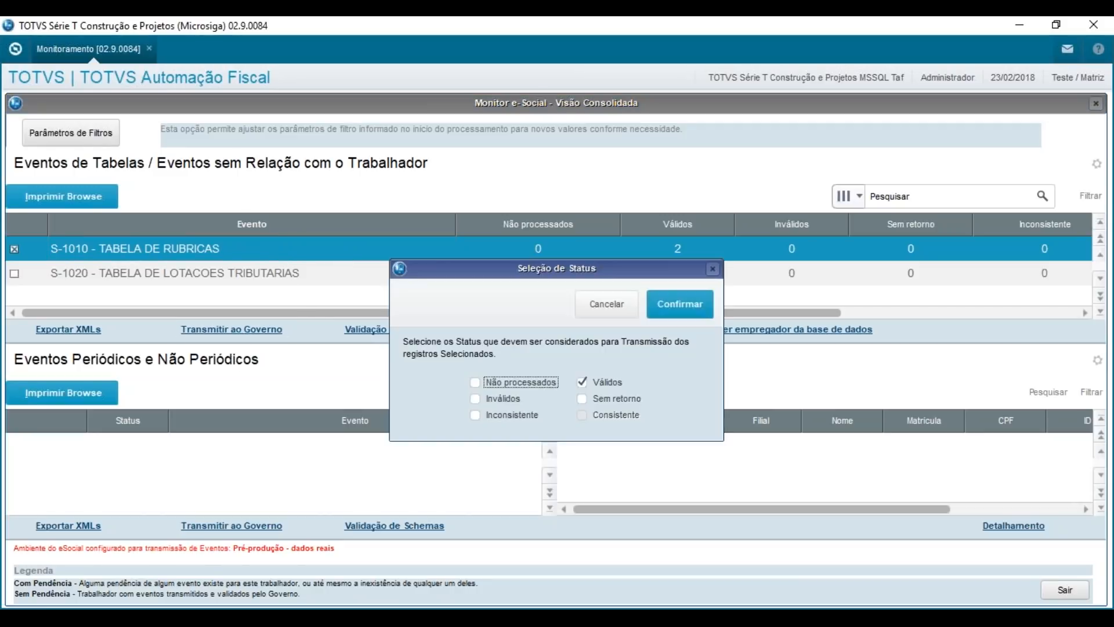
{"action": "left_click", "coordinate": [582, 398]}
{"action": "left_click", "coordinate": [502, 385]}
{"action": "left_click", "coordinate": [501, 399]}
{"action": "left_click", "coordinate": [503, 414]}
{"action": "left_click", "coordinate": [604, 400]}
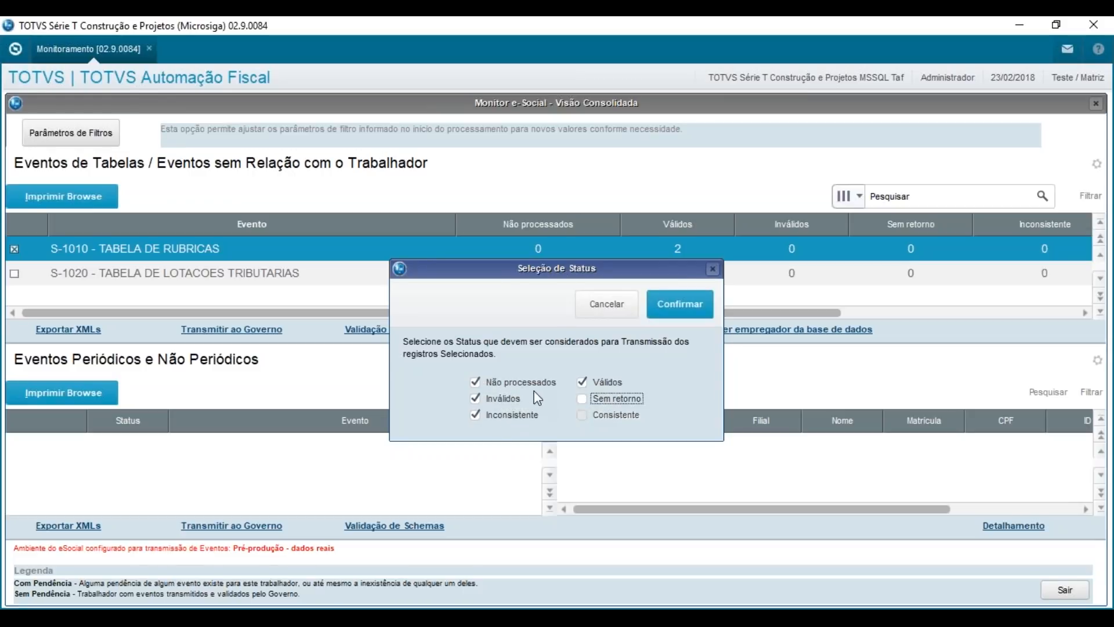
- Exclude the Não processados status and transmit the S-1010 events to the government
{"action": "left_click", "coordinate": [524, 385]}
{"action": "left_click", "coordinate": [696, 313]}
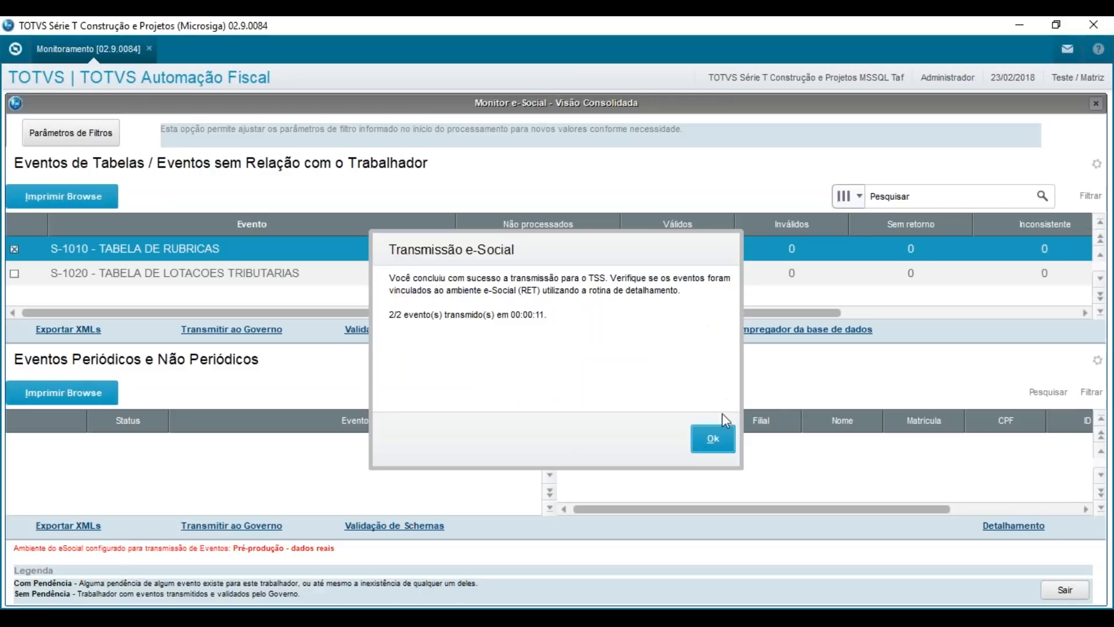
{"action": "left_click", "coordinate": [713, 440]}
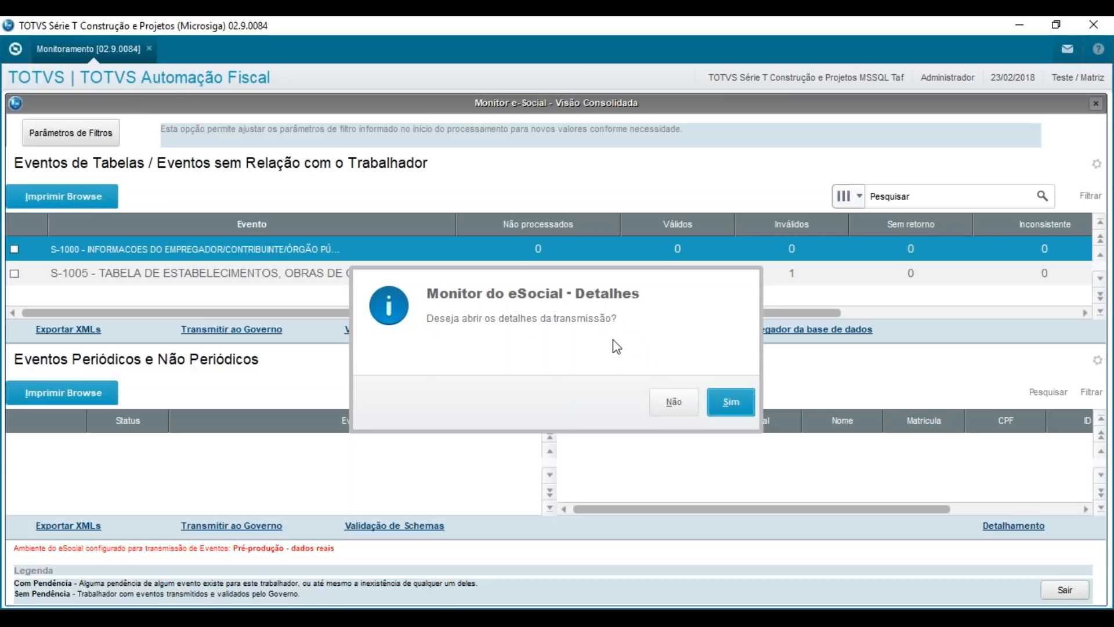
- Open the S-1010 transmission details and examine the validation rule and receipt of each record
{"action": "left_click", "coordinate": [733, 400]}
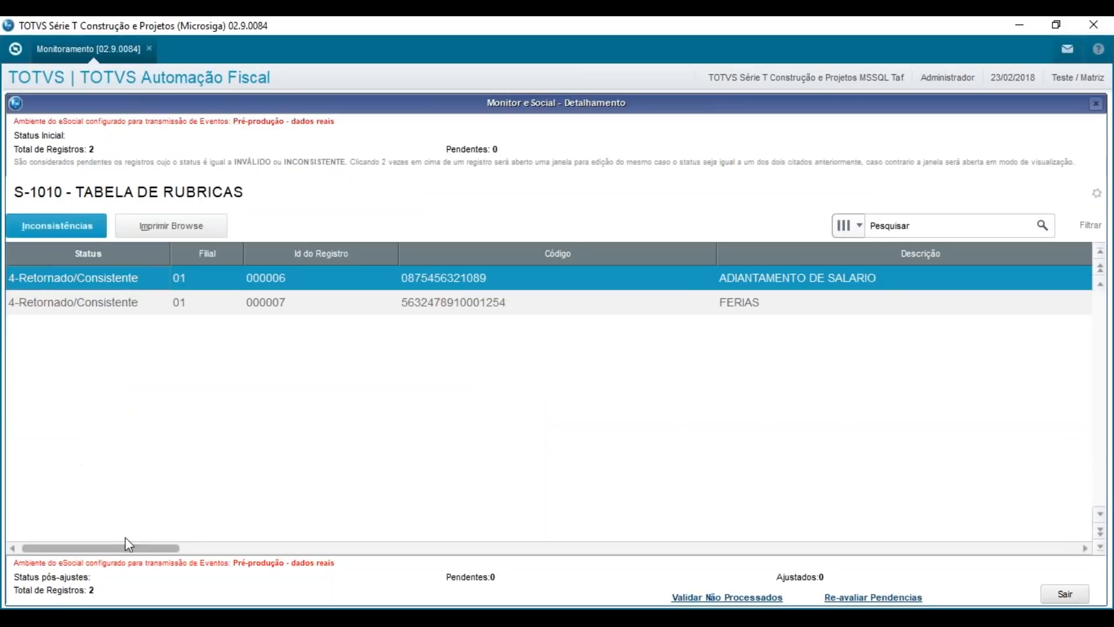
{"action": "left_click_drag", "start_coordinate": [175, 549], "coordinate": [968, 546]}
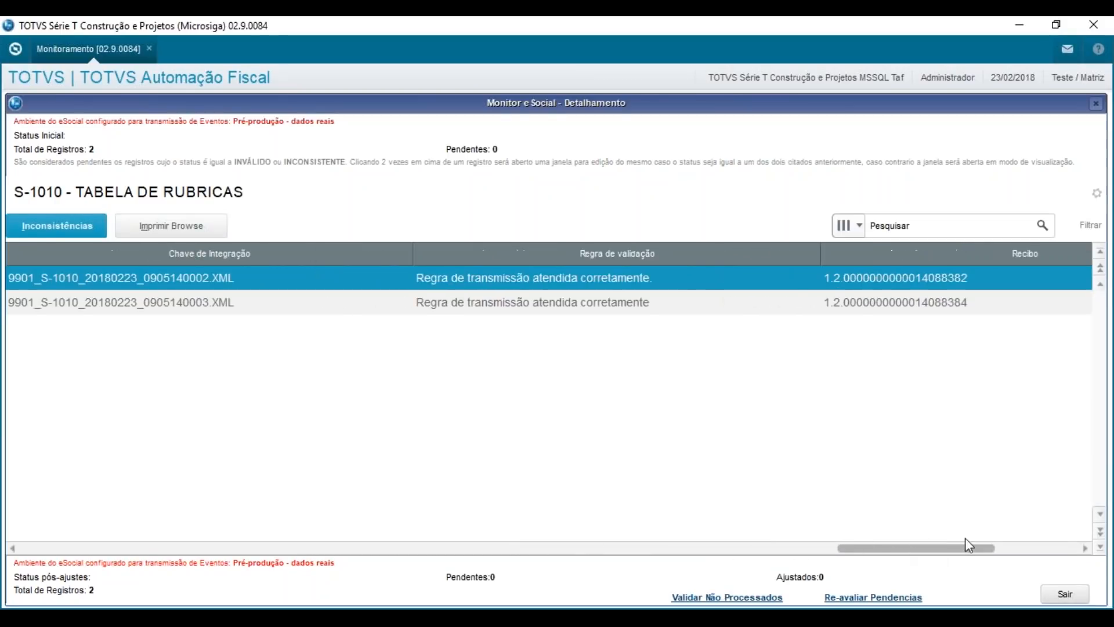
{"action": "left_click", "coordinate": [989, 546]}
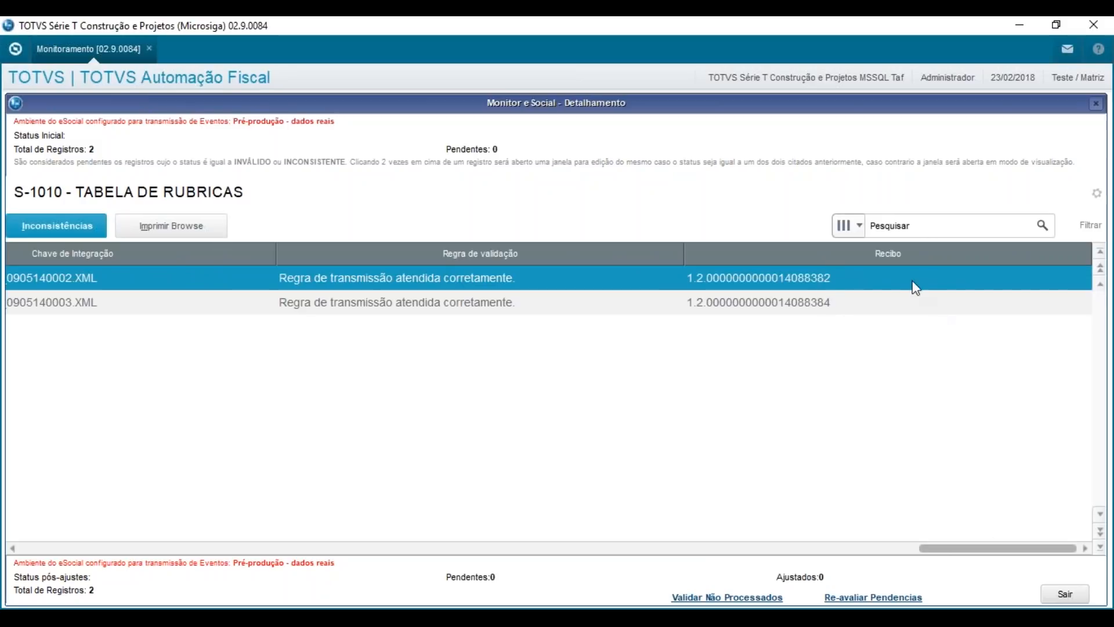
- View the transmission protocol of the ADIANTAMENTO DE SALARIO rubric and close the record
{"action": "double_click", "coordinate": [740, 285]}
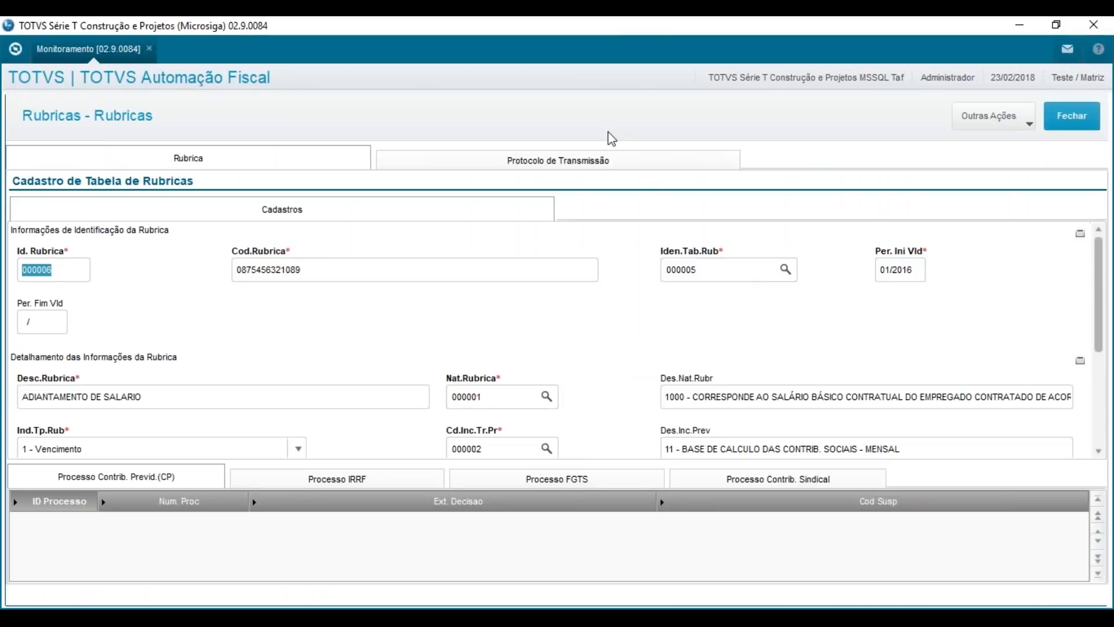
{"action": "left_click", "coordinate": [609, 161]}
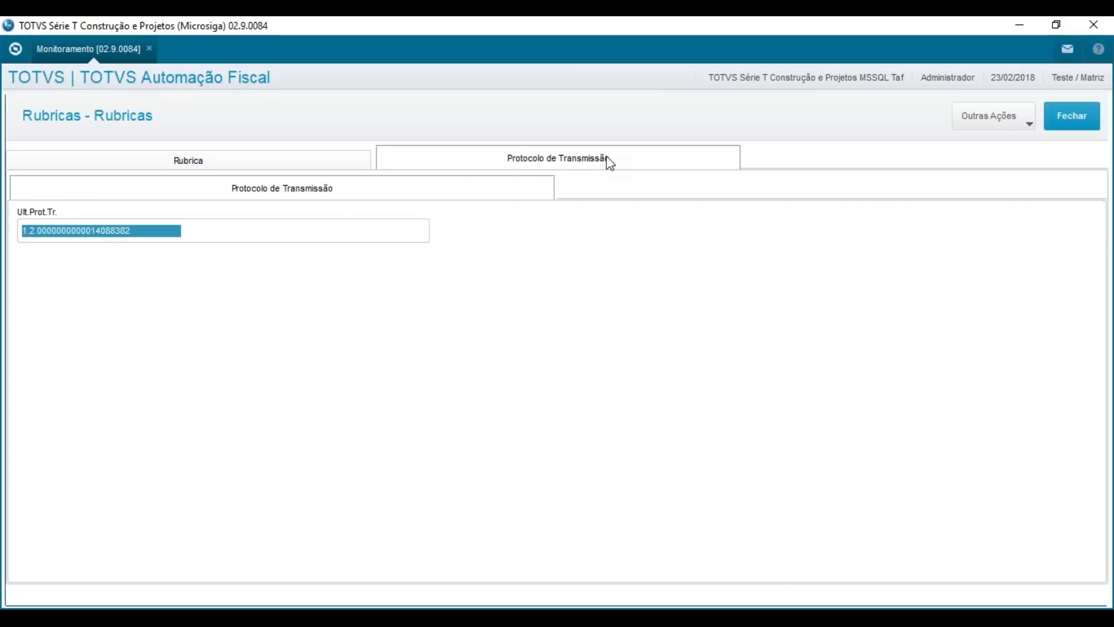
{"action": "left_click", "coordinate": [1072, 116]}
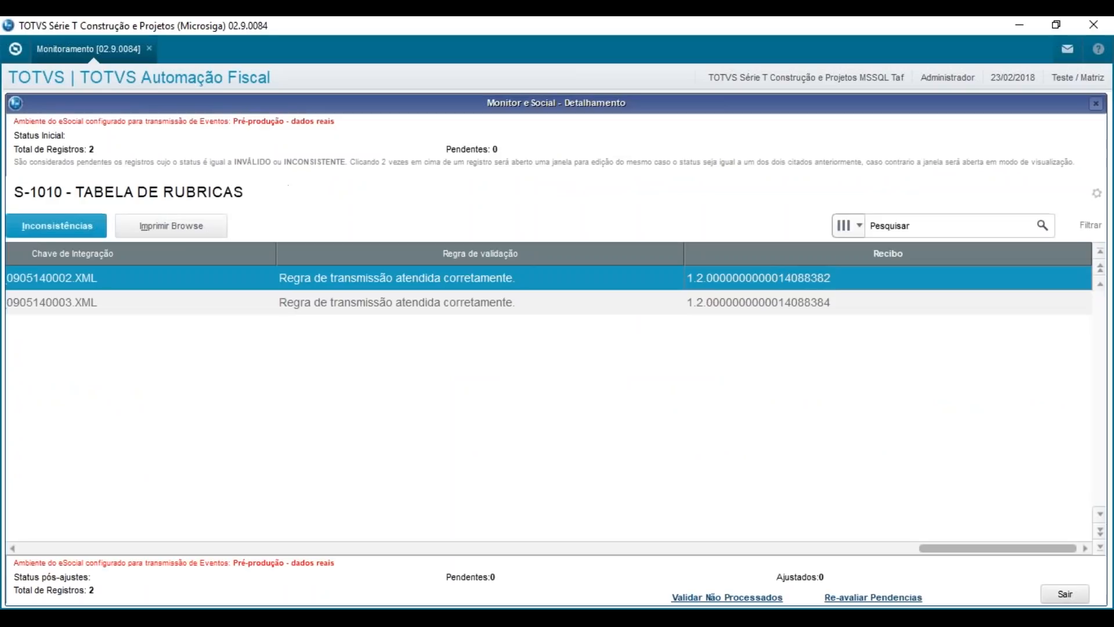
- View the transmission protocol of the FERIAS rubric, and return to the consolidated e-Social view
{"action": "left_click", "coordinate": [708, 308]}
{"action": "double_click", "coordinate": [708, 308]}
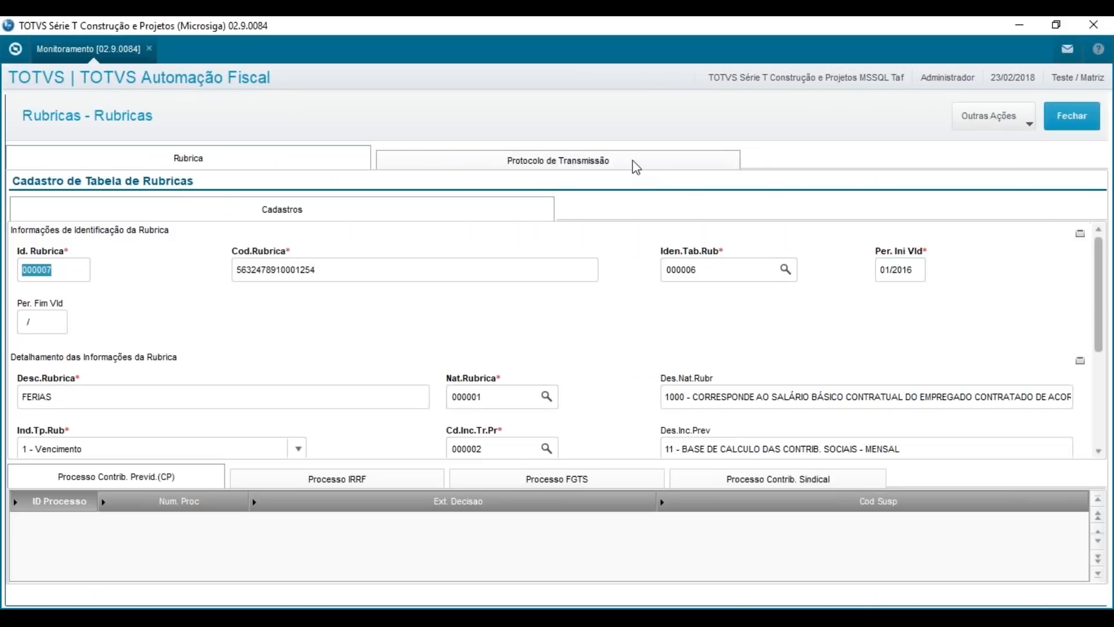
{"action": "left_click", "coordinate": [634, 162]}
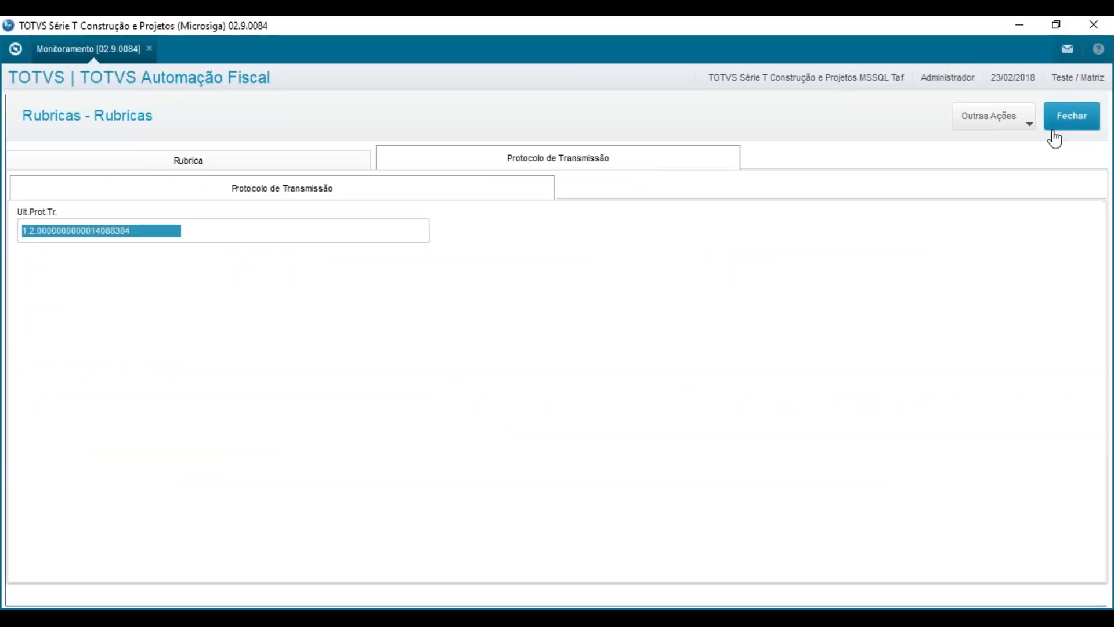
{"action": "left_click", "coordinate": [1070, 123]}
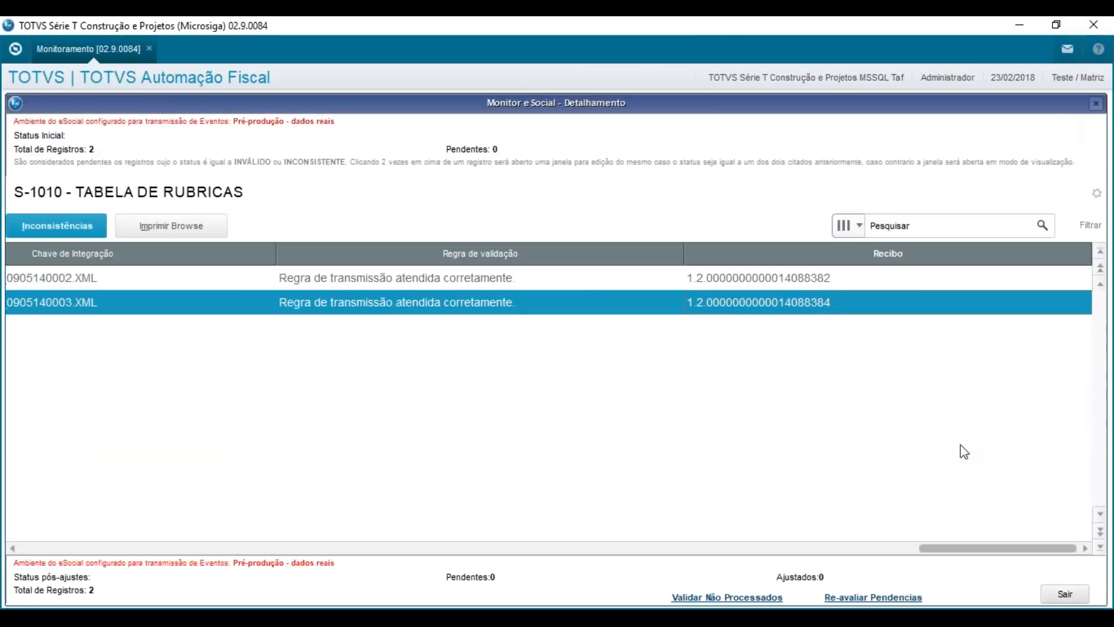
{"action": "left_click", "coordinate": [1071, 597]}
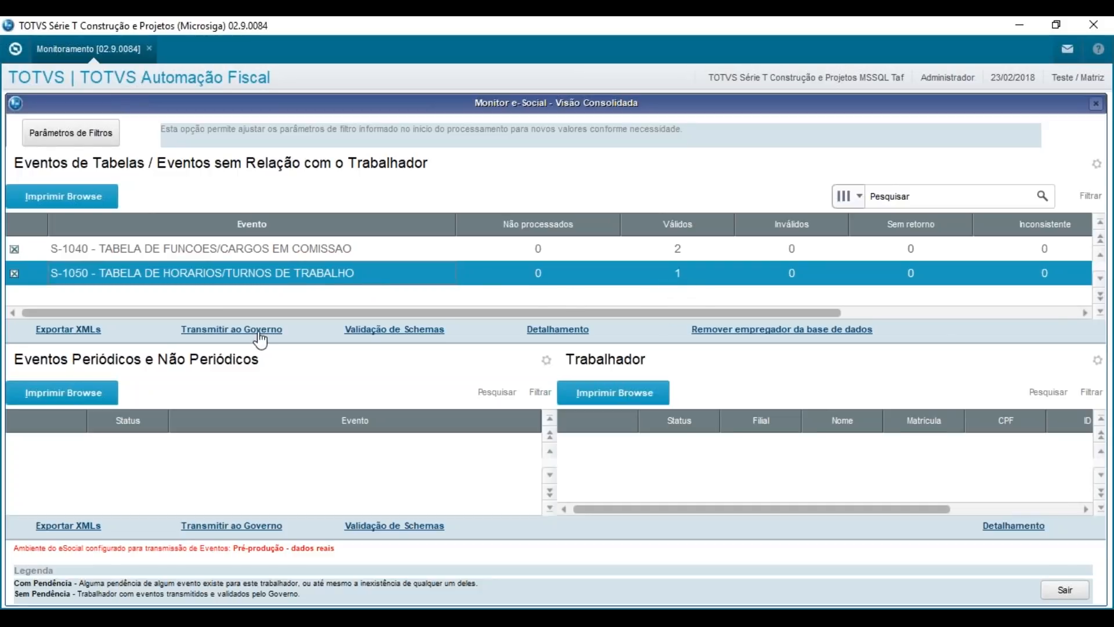
- Transmit the selected S-1040 and S-1050 events to the government using only the Válidos status
{"action": "left_click", "coordinate": [222, 335]}
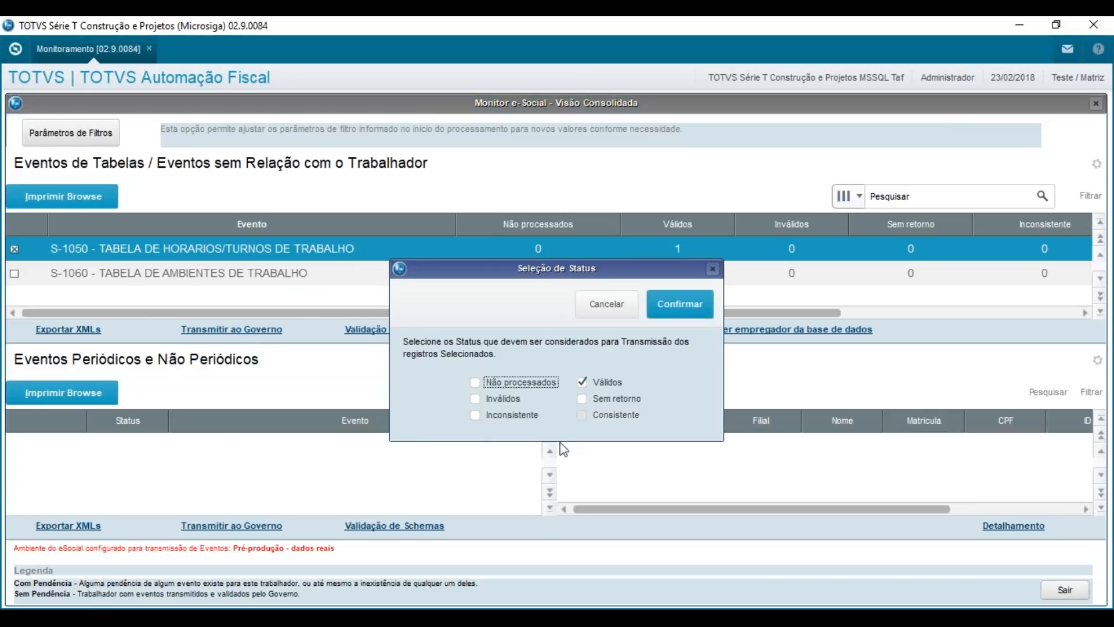
{"action": "left_click", "coordinate": [694, 306]}
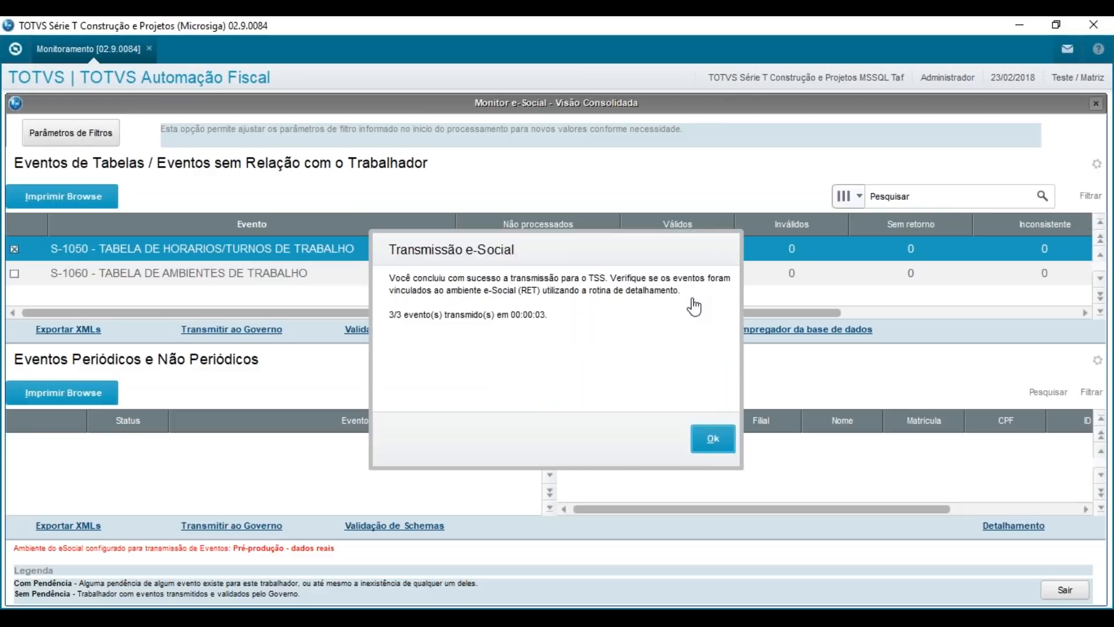
{"action": "left_click", "coordinate": [713, 439]}
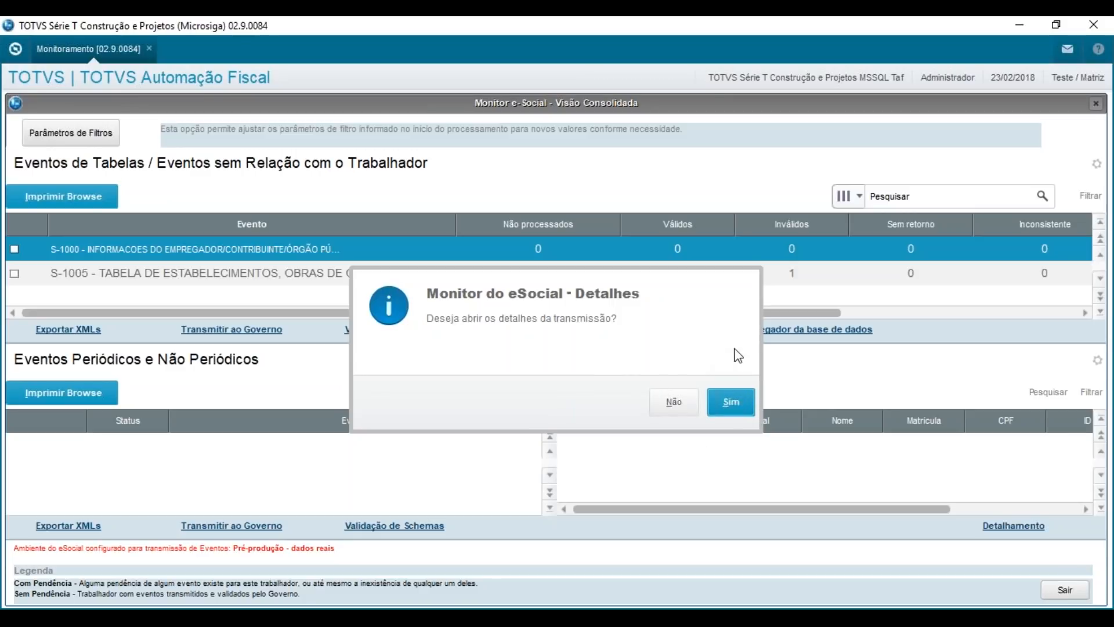
- Open the transmission details and view the transmission protocol of the S-1050 work shift record
{"action": "left_click", "coordinate": [739, 405]}
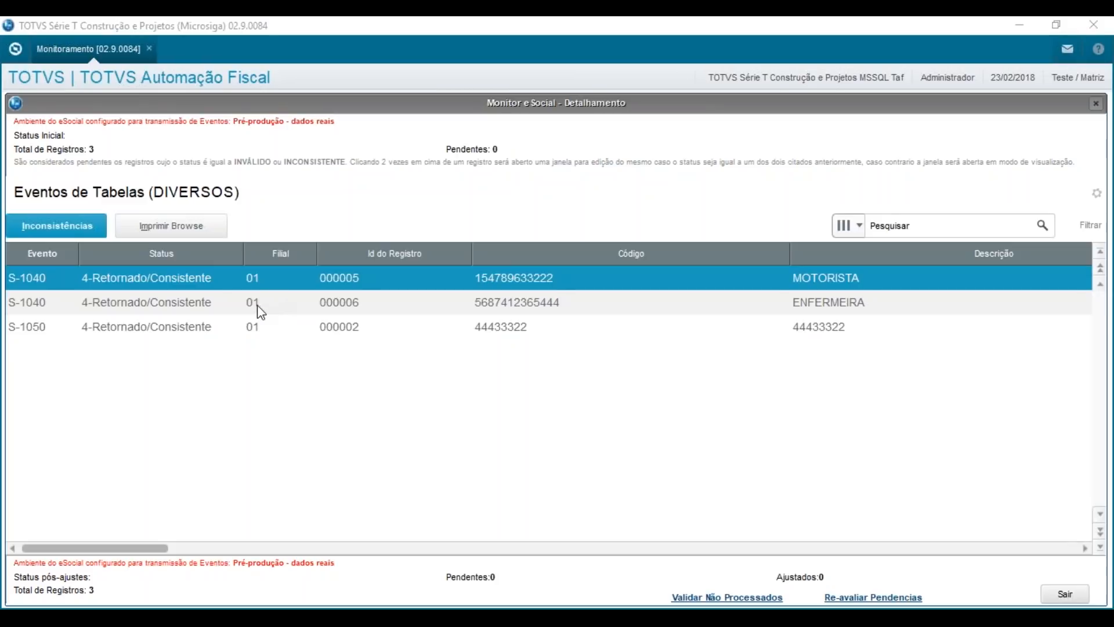
{"action": "double_click", "coordinate": [209, 328]}
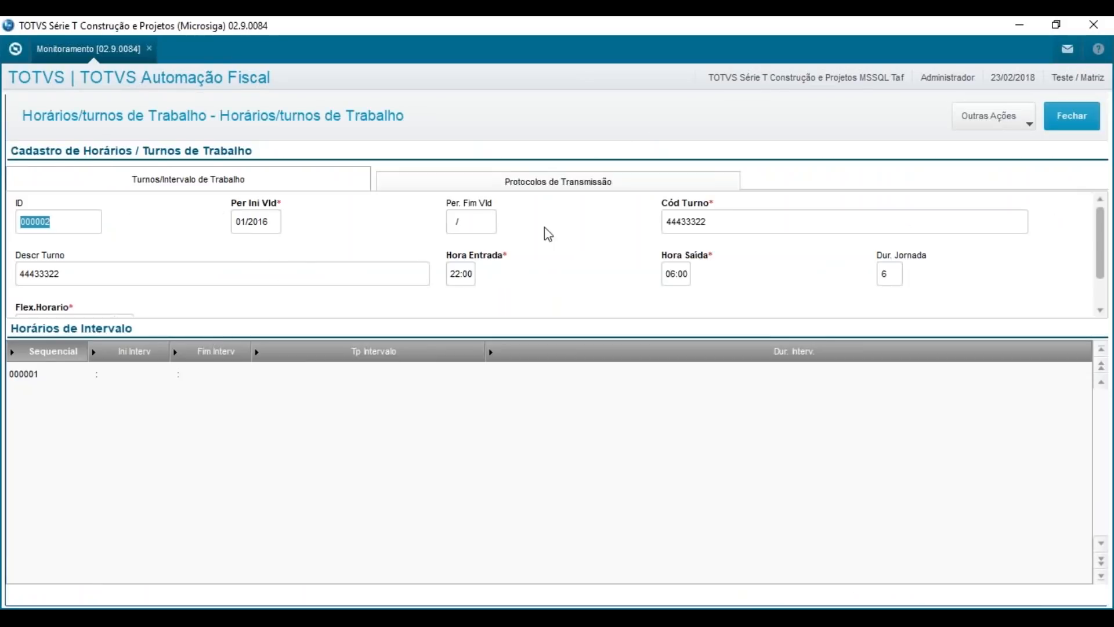
{"action": "left_click", "coordinate": [610, 185]}
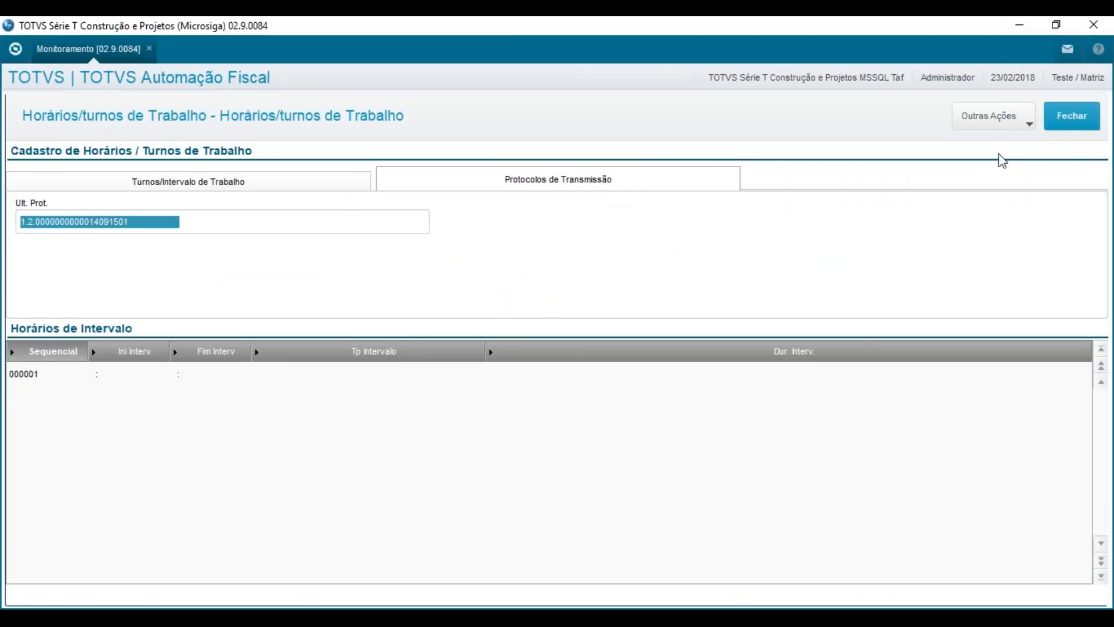
{"action": "left_click", "coordinate": [1072, 118]}
- View the transmission protocol of the S-1040 MOTORISTA function record and close the record
{"action": "double_click", "coordinate": [473, 280]}
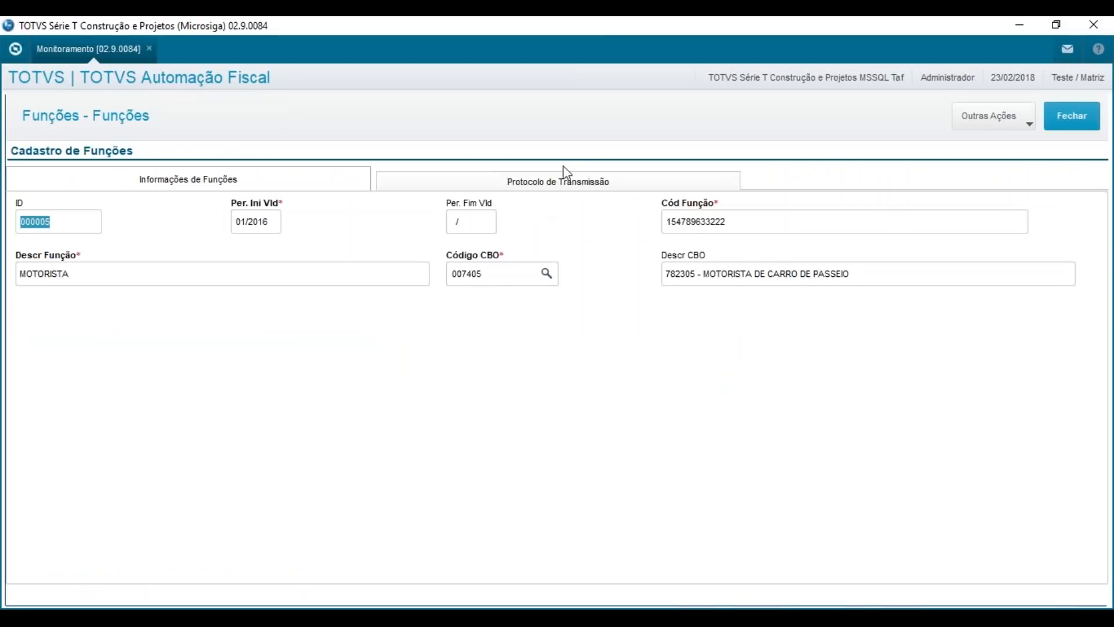
{"action": "left_click", "coordinate": [568, 185]}
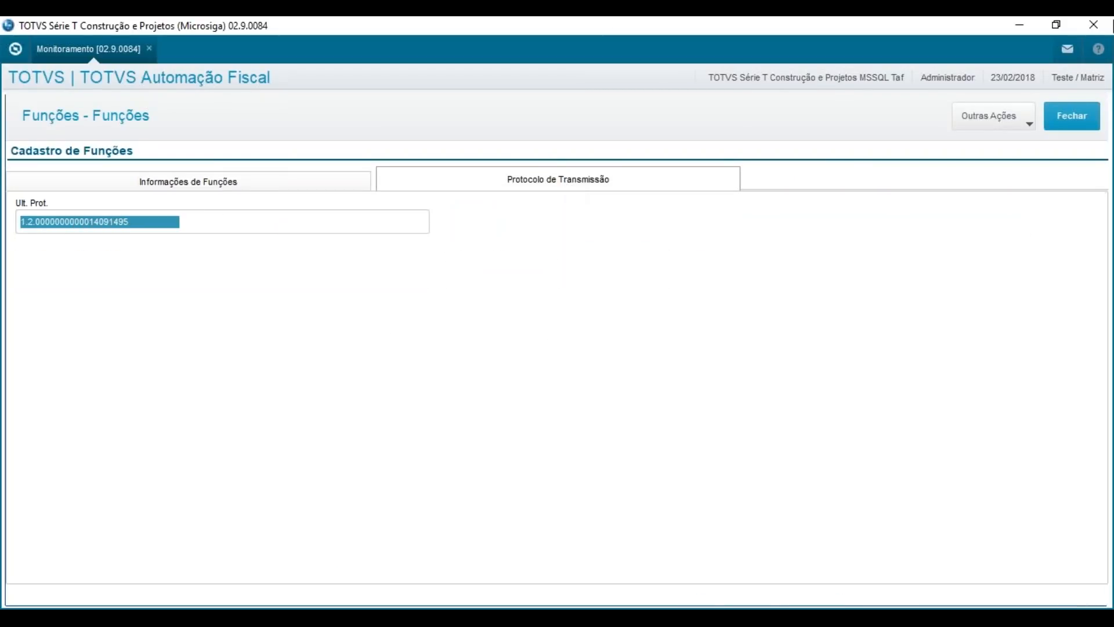
{"action": "left_click", "coordinate": [1069, 125]}
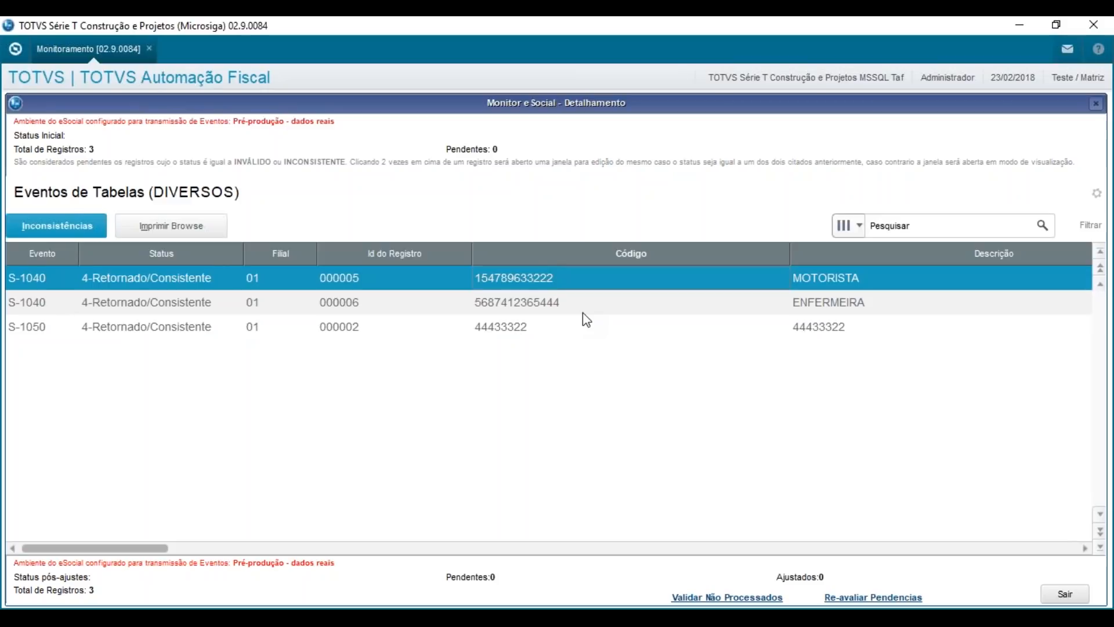
- Close the transmission details and exit the e-Social monitor
{"action": "left_click", "coordinate": [1076, 594]}
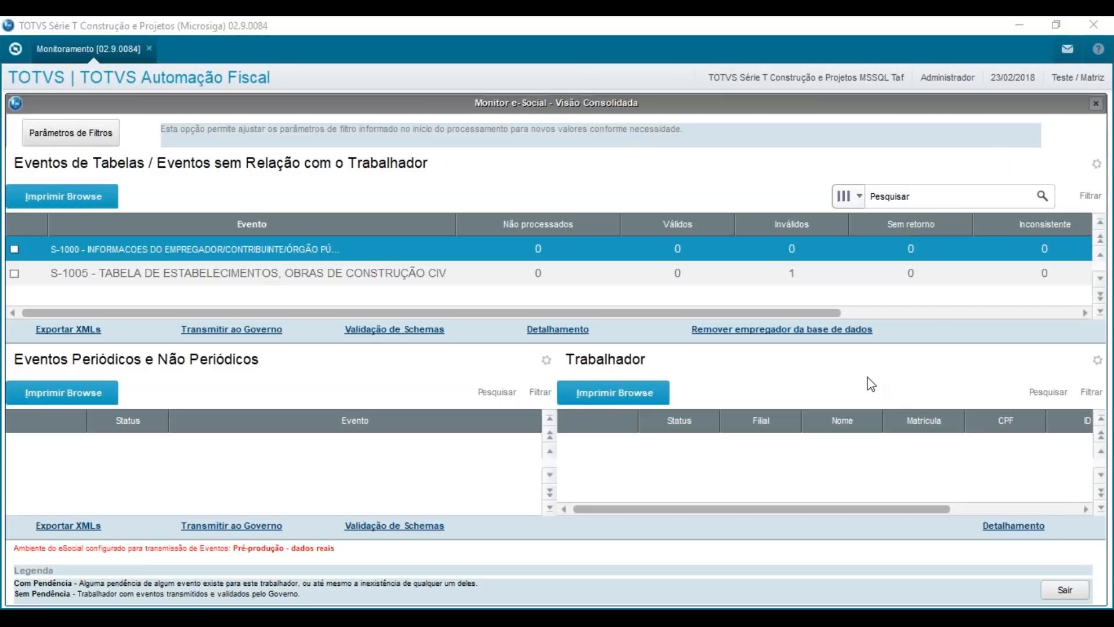
{"action": "left_click", "coordinate": [1067, 590]}
{"action": "left_click", "coordinate": [1069, 592]}
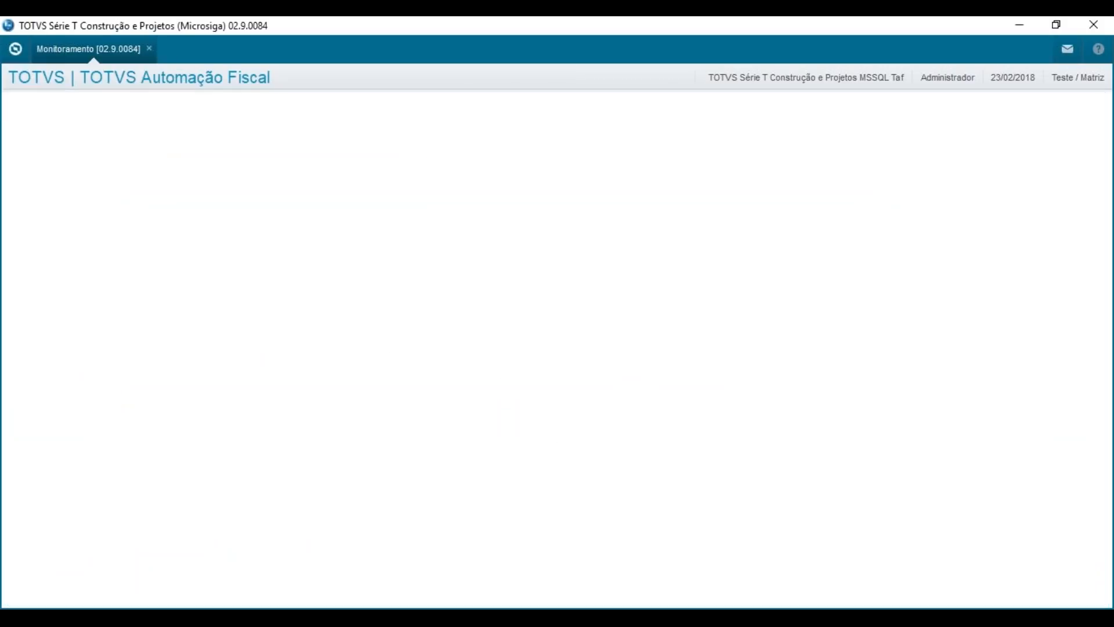
- Open the Cadastro Trabalhador routine from the Trabalhador group of the e-Social events
{"action": "left_click", "coordinate": [49, 484]}
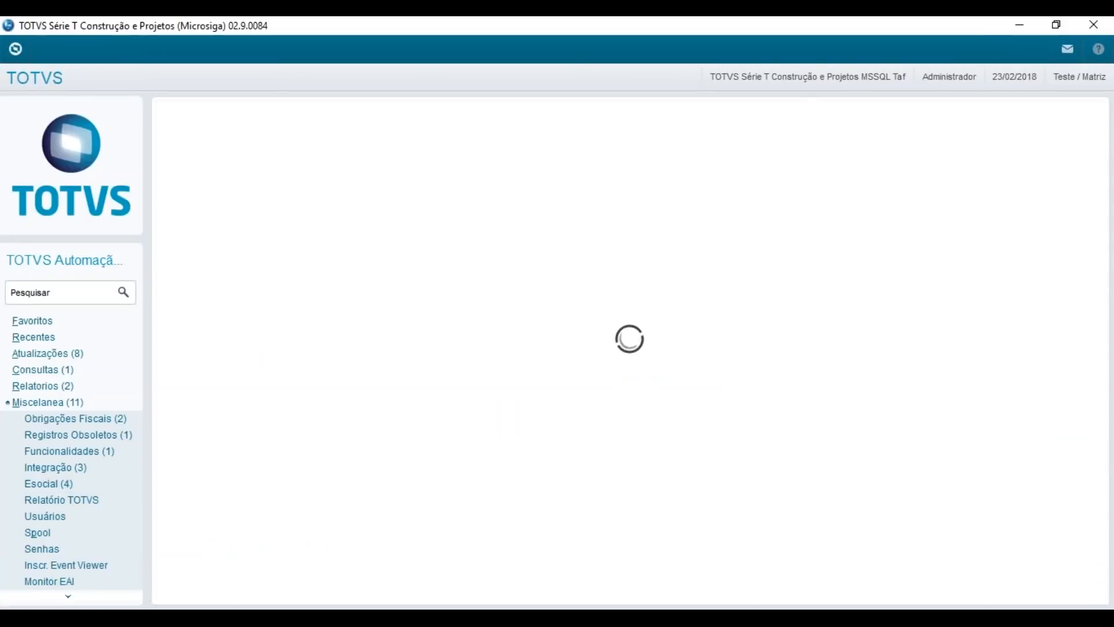
{"action": "left_click", "coordinate": [69, 354]}
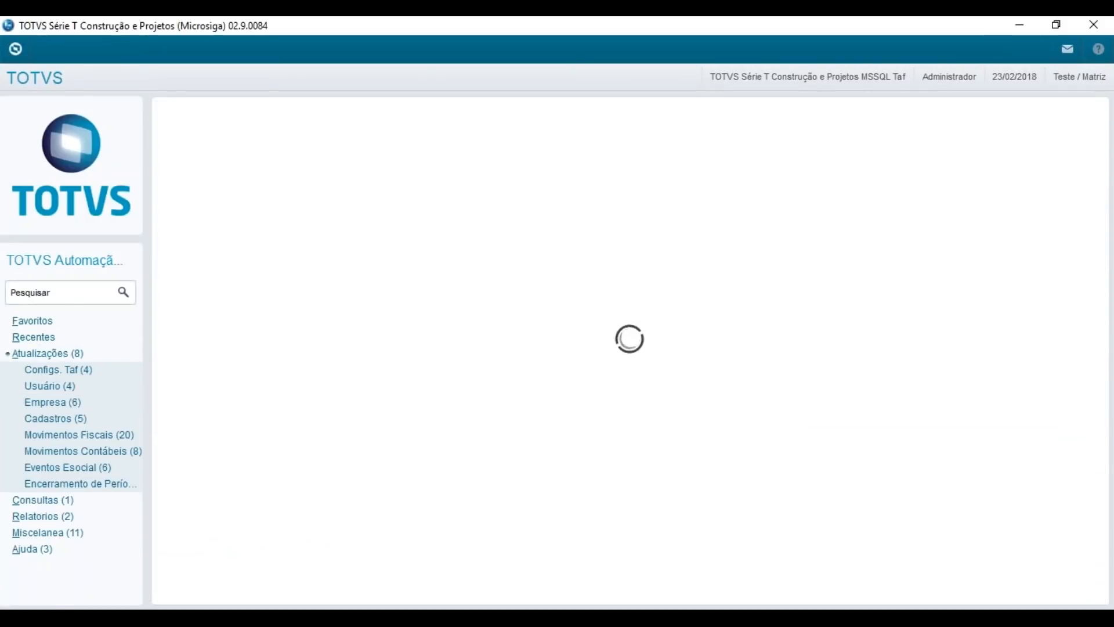
{"action": "left_click", "coordinate": [94, 467]}
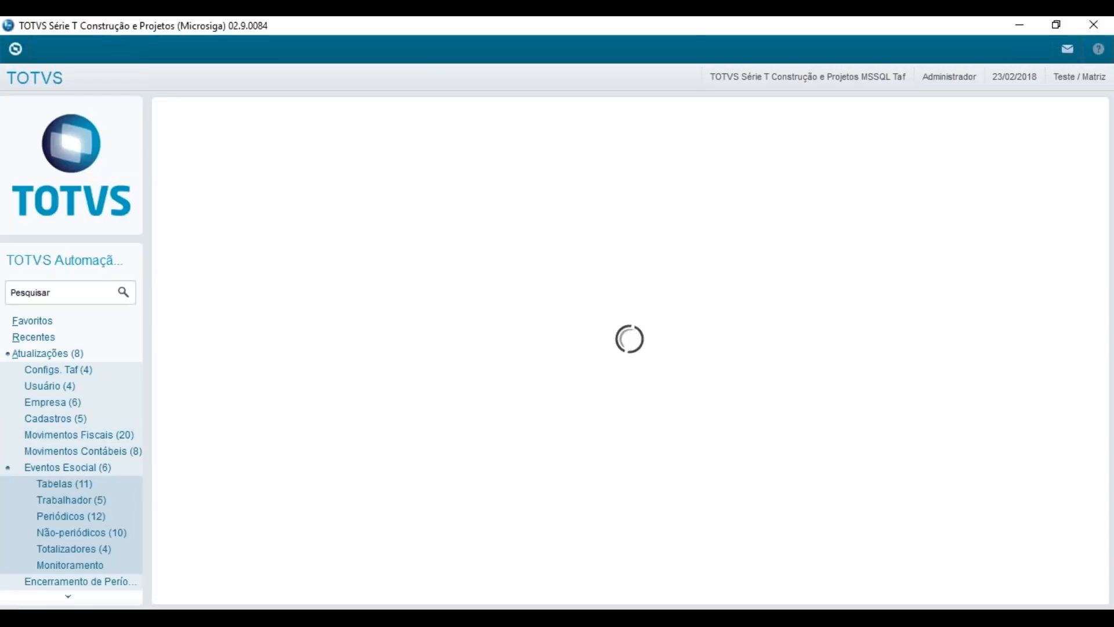
{"action": "left_click", "coordinate": [94, 503]}
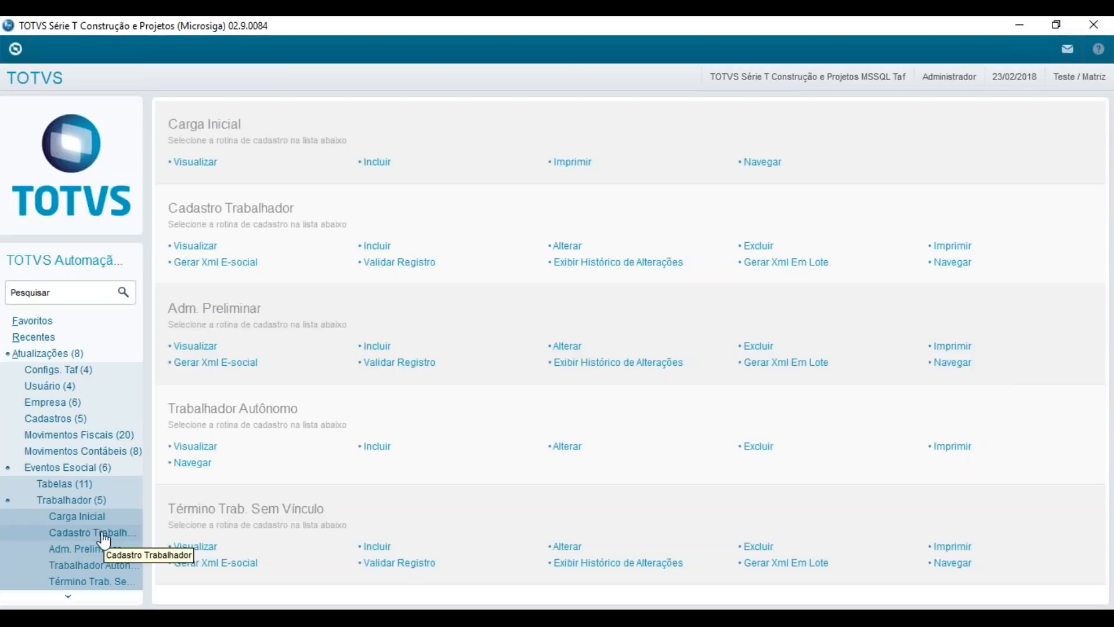
{"action": "left_click", "coordinate": [102, 533]}
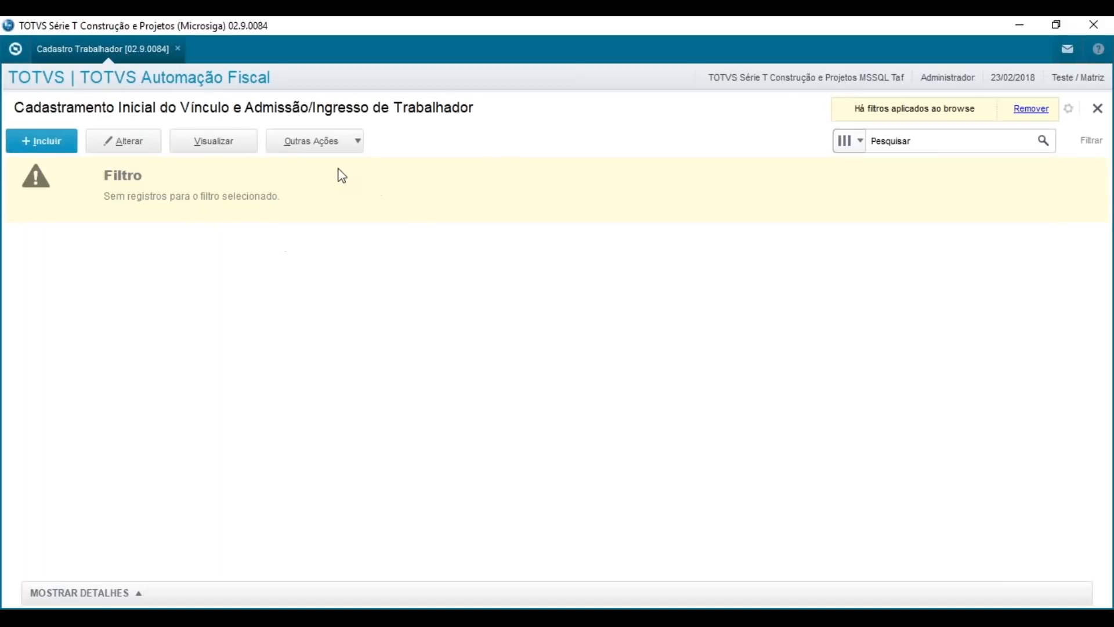
- View the other actions available for worker registration and close the routine
{"action": "left_click", "coordinate": [355, 140]}
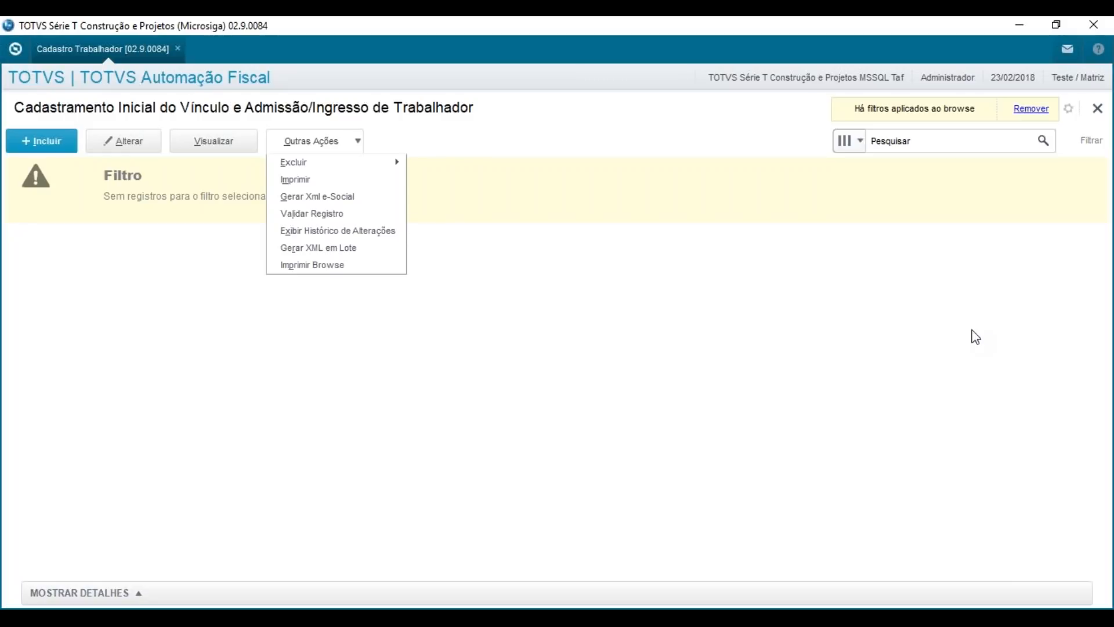
{"action": "left_click", "coordinate": [1100, 283]}
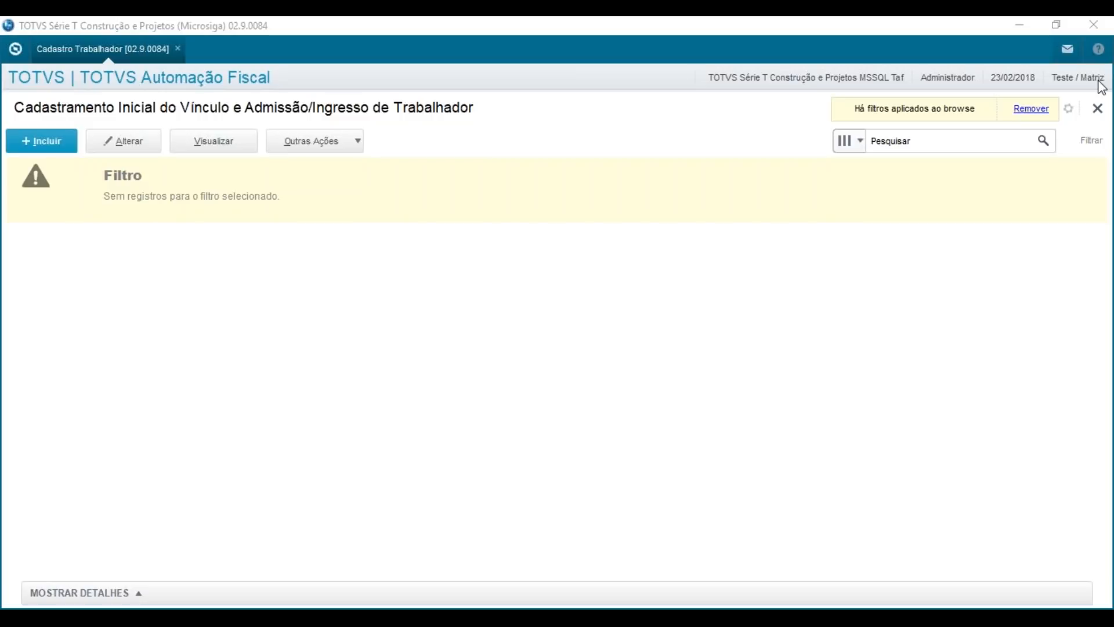
{"action": "left_click", "coordinate": [939, 348]}
{"action": "left_click", "coordinate": [1007, 390]}
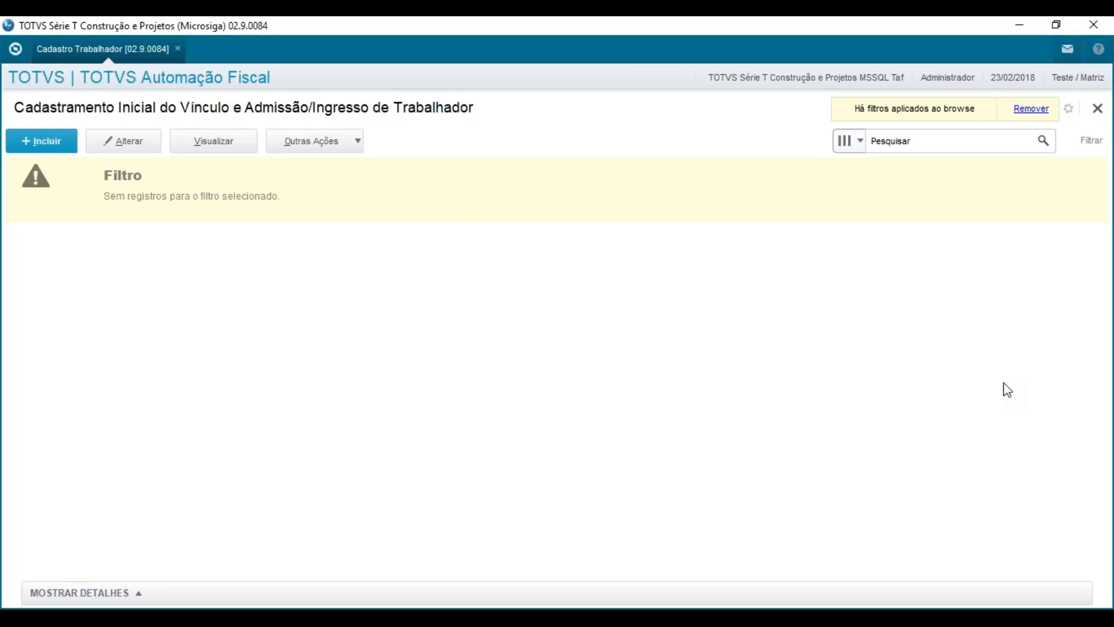
{"action": "key", "text": "Escape"}
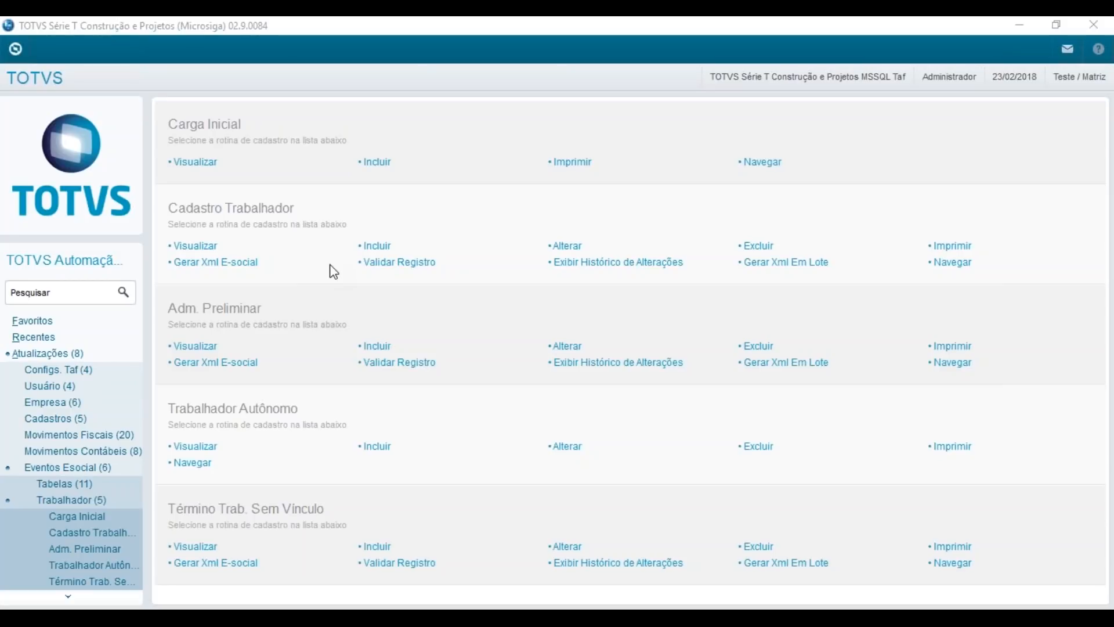
- Open the Schedule routine from the TAF configurations and display the agent registration
{"action": "left_click", "coordinate": [91, 375]}
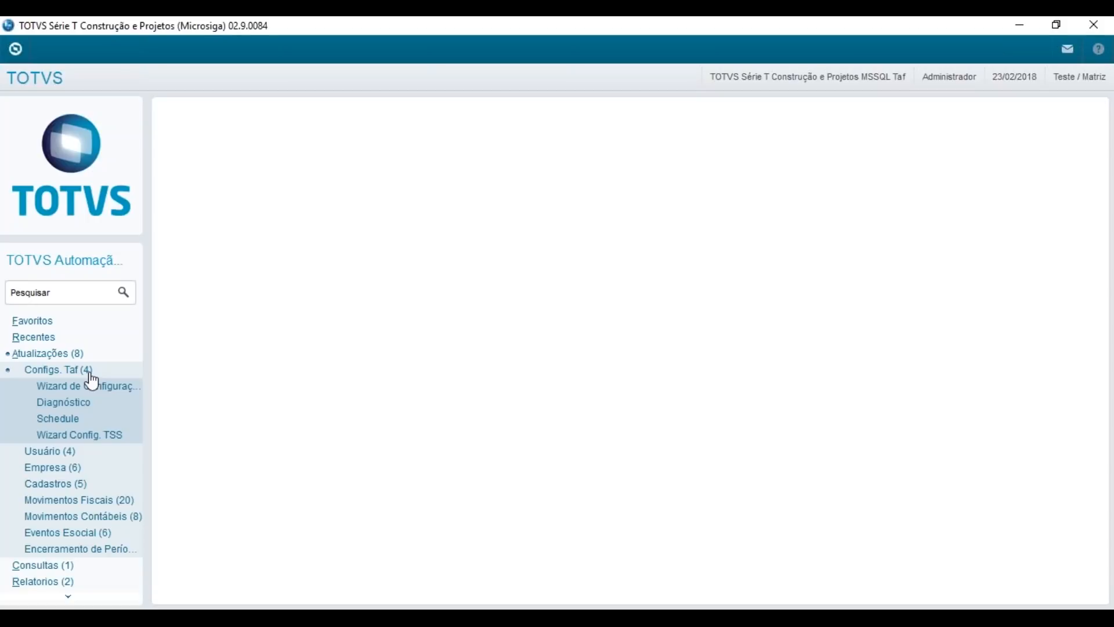
{"action": "left_click", "coordinate": [88, 419]}
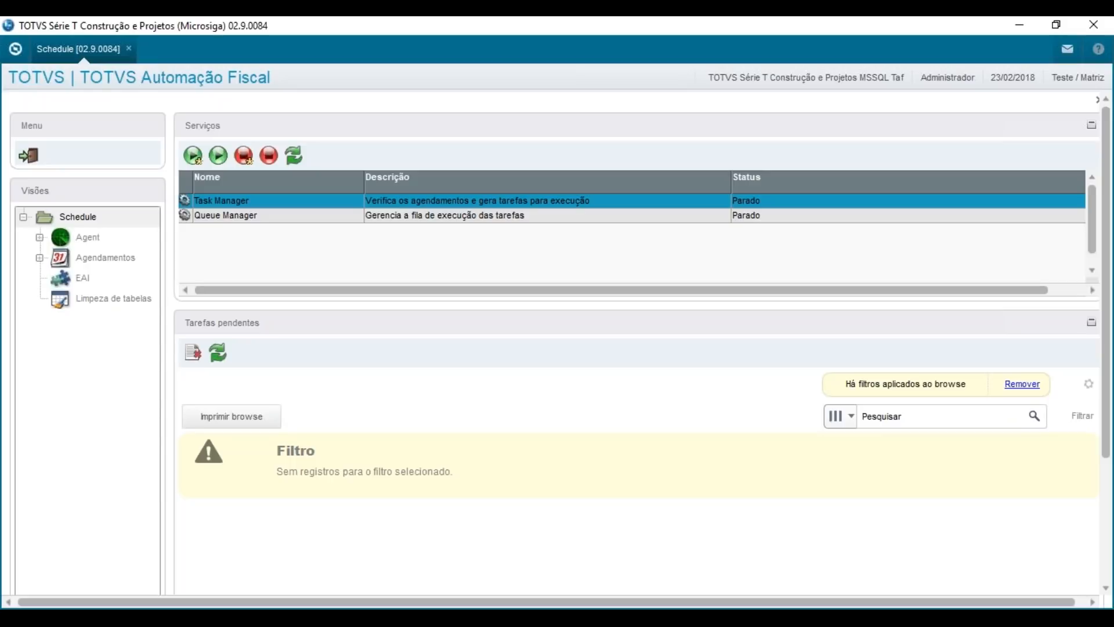
{"action": "left_click", "coordinate": [107, 236]}
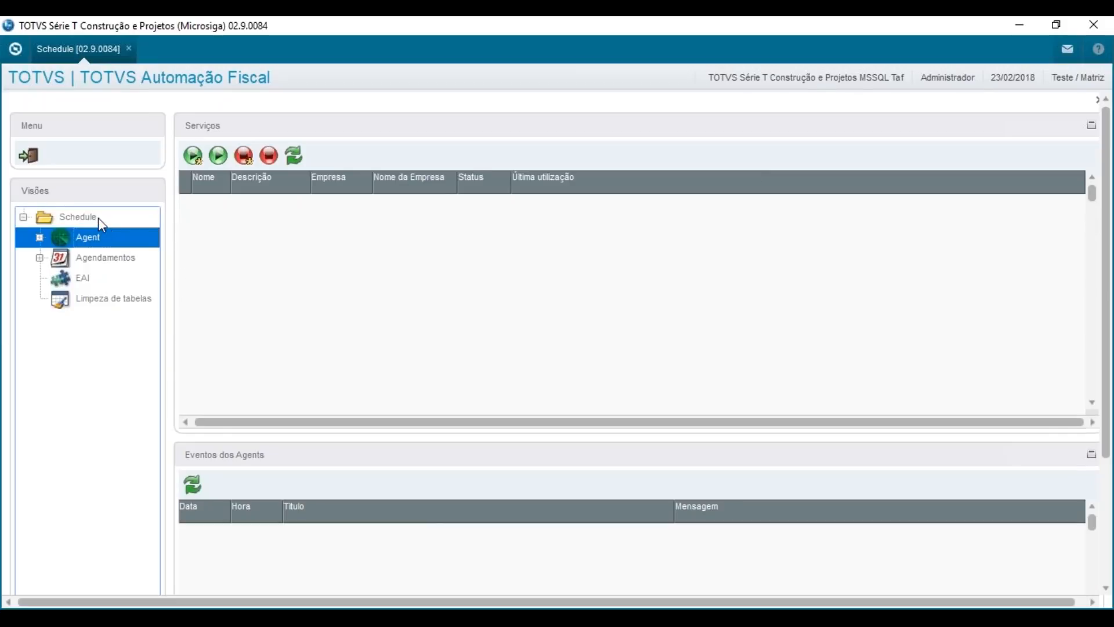
{"action": "left_click", "coordinate": [99, 219]}
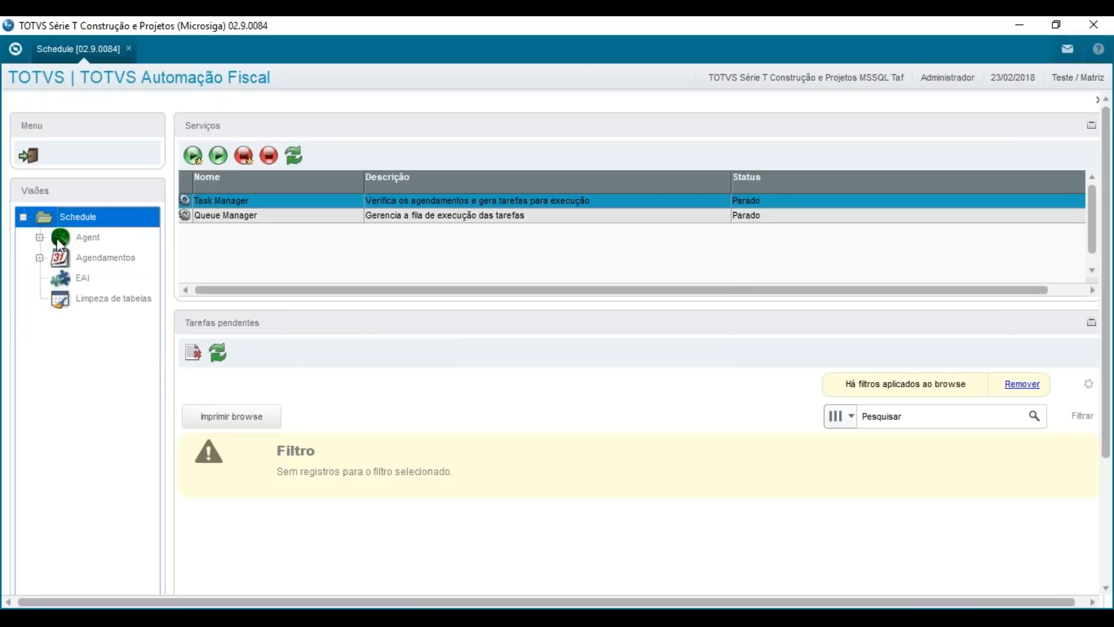
{"action": "left_click", "coordinate": [84, 240]}
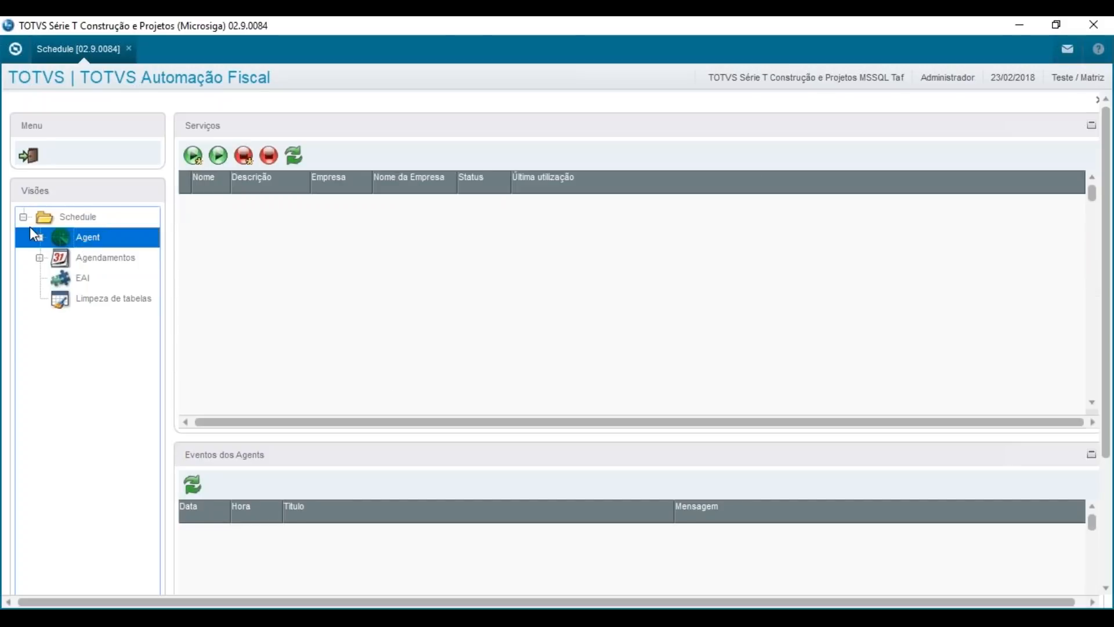
{"action": "left_click", "coordinate": [40, 238]}
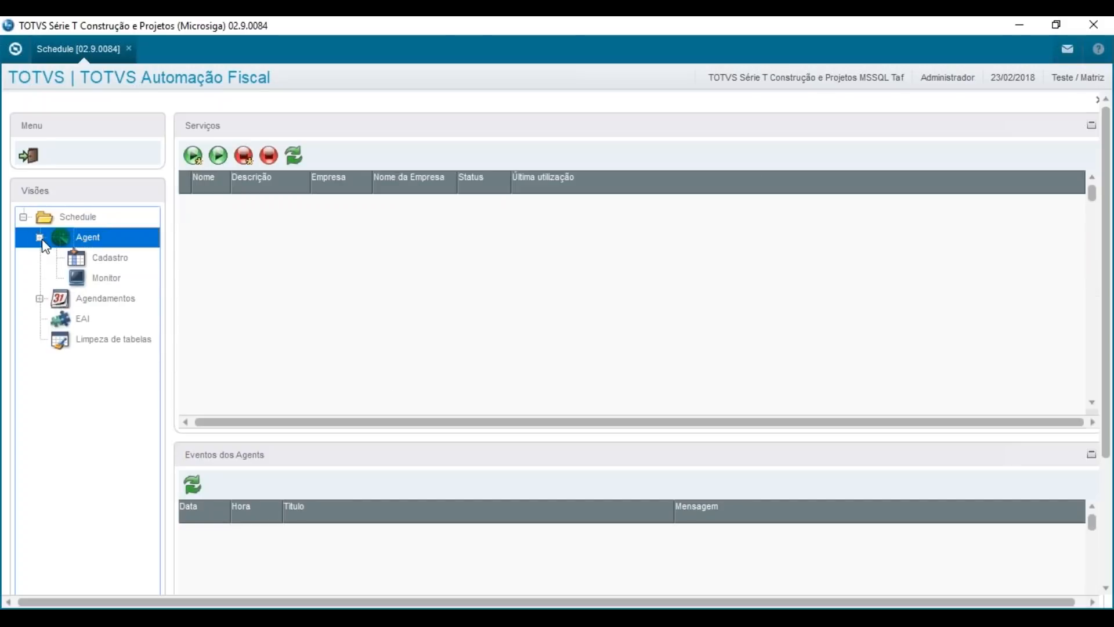
{"action": "left_click", "coordinate": [95, 264]}
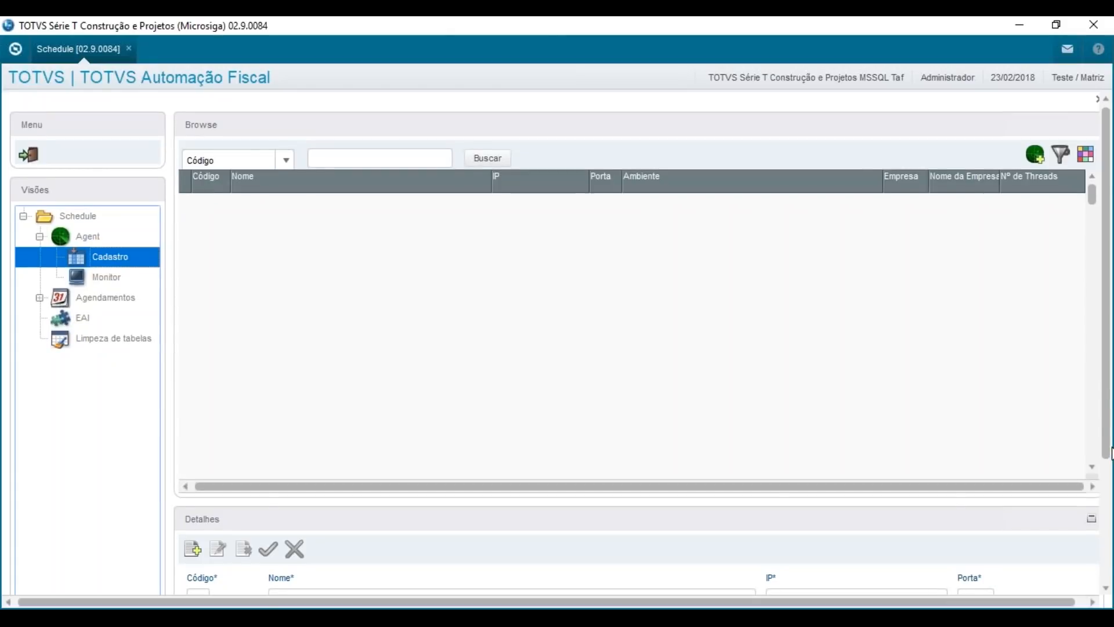
{"action": "scroll", "coordinate": [451, 406], "scroll_direction": "down", "scroll_amount": 3}
{"action": "left_click", "coordinate": [187, 399]}
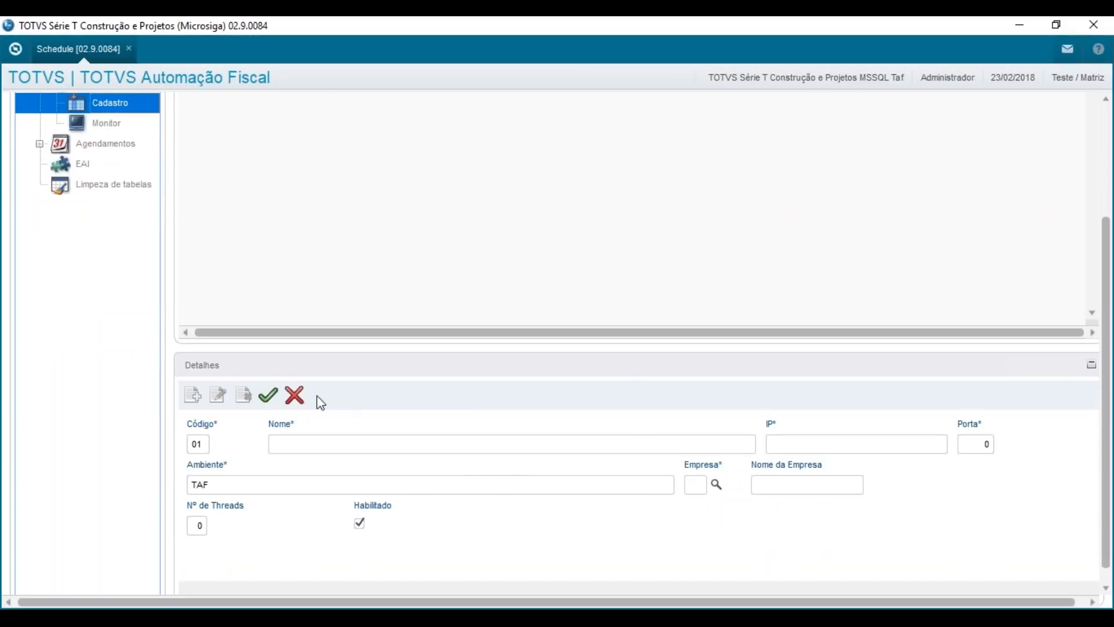
{"action": "left_click", "coordinate": [294, 397]}
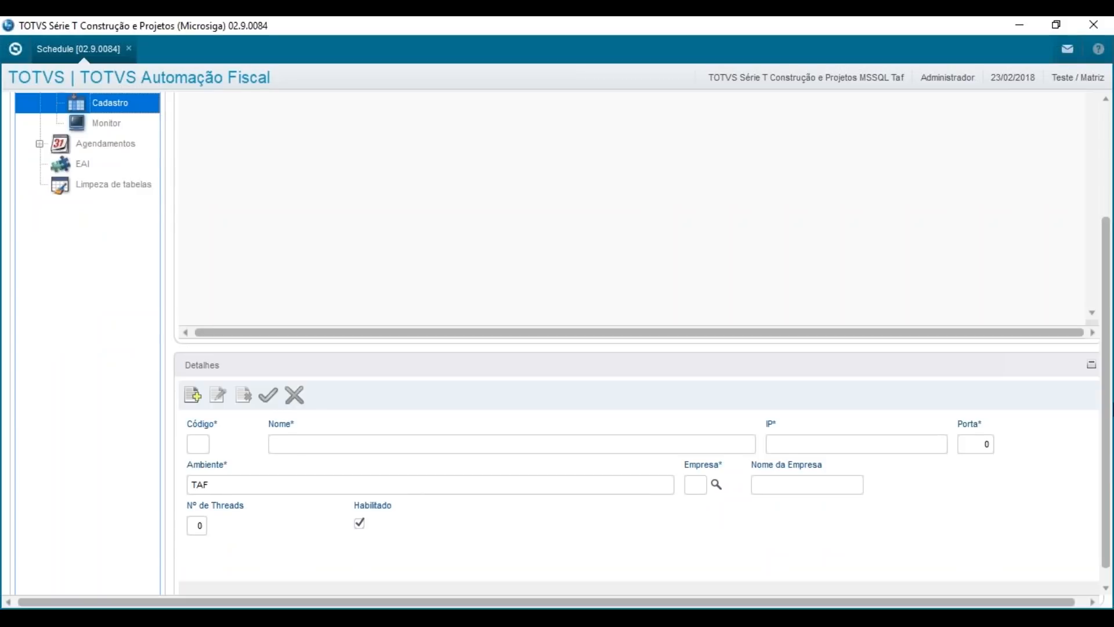
{"action": "left_click_drag", "start_coordinate": [1109, 464], "coordinate": [1109, 370]}
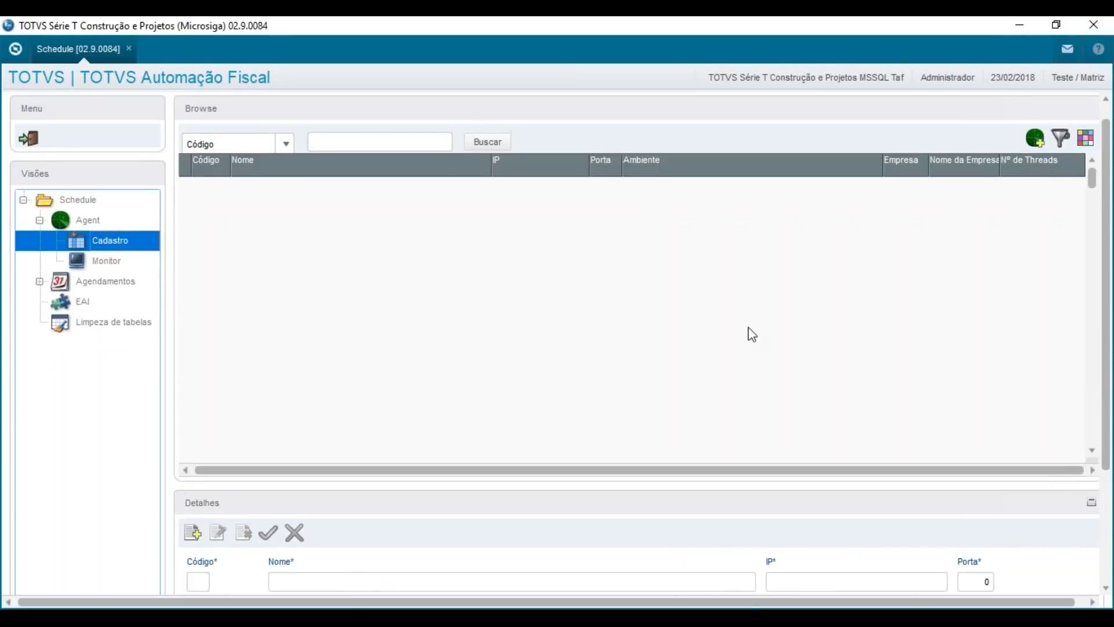
- Generate the schedule agent automatically and view its registration details
{"action": "left_click", "coordinate": [1036, 141]}
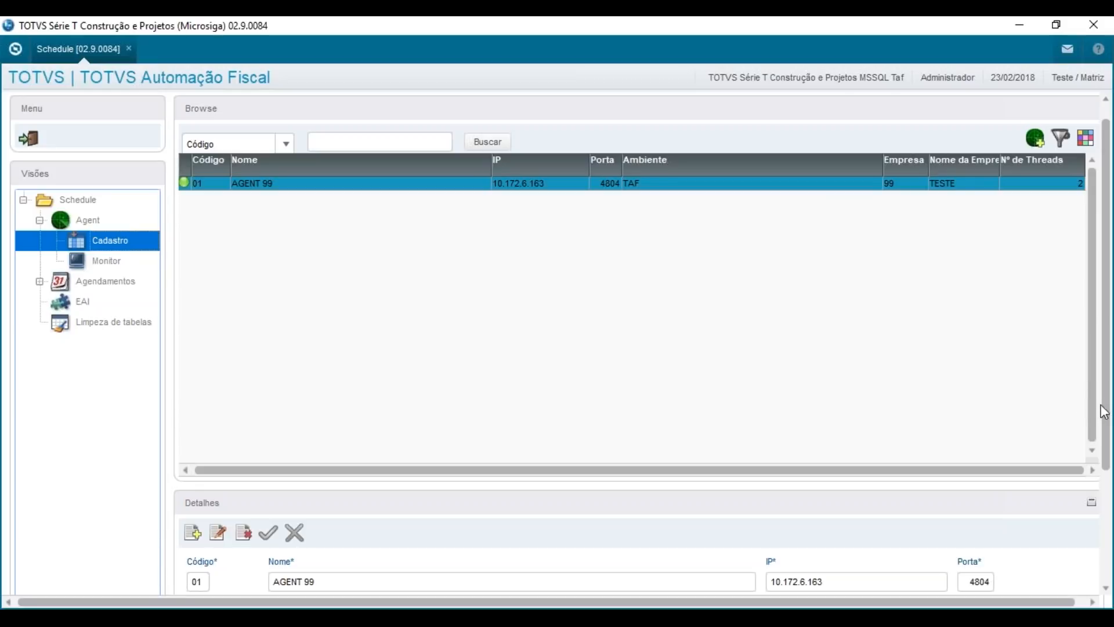
{"action": "scroll", "coordinate": [1105, 443], "scroll_direction": "down", "scroll_amount": 3}
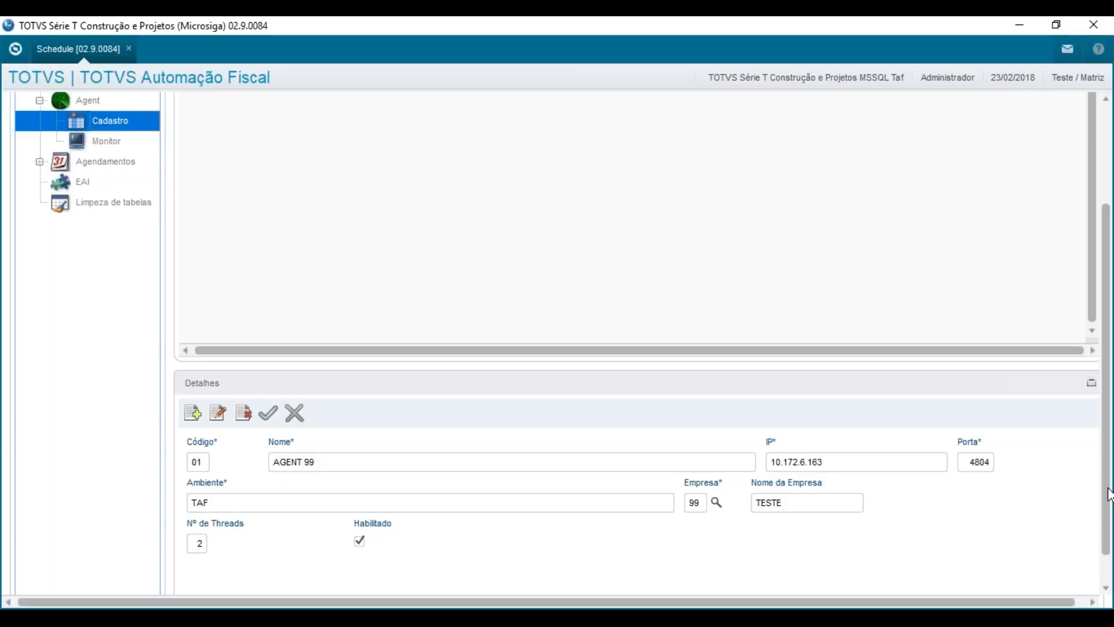
{"action": "left_click_drag", "start_coordinate": [1108, 487], "coordinate": [1107, 371]}
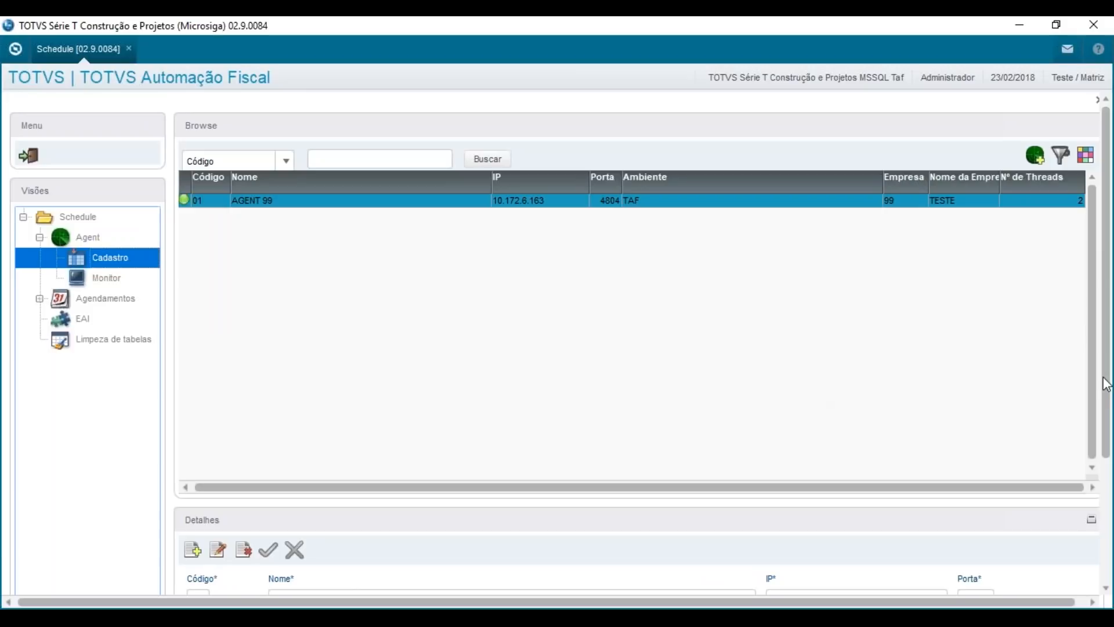
{"action": "left_click_drag", "start_coordinate": [1109, 399], "coordinate": [1050, 514]}
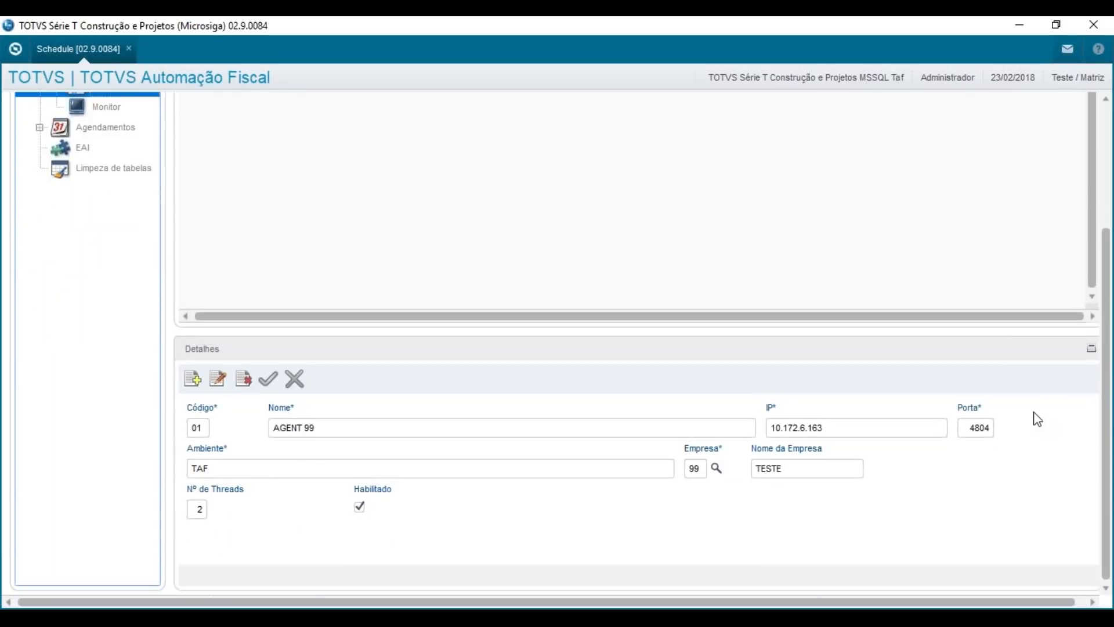
- Edit the agent's registration, set its IP to localhost and save the change
{"action": "left_click", "coordinate": [845, 434]}
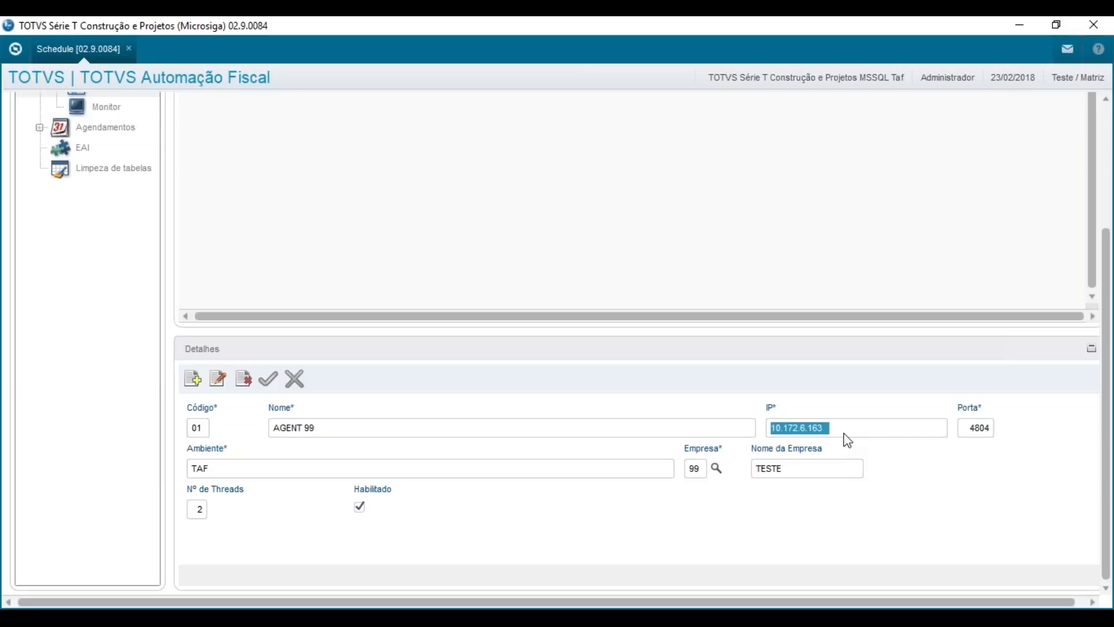
{"action": "left_click", "coordinate": [219, 380]}
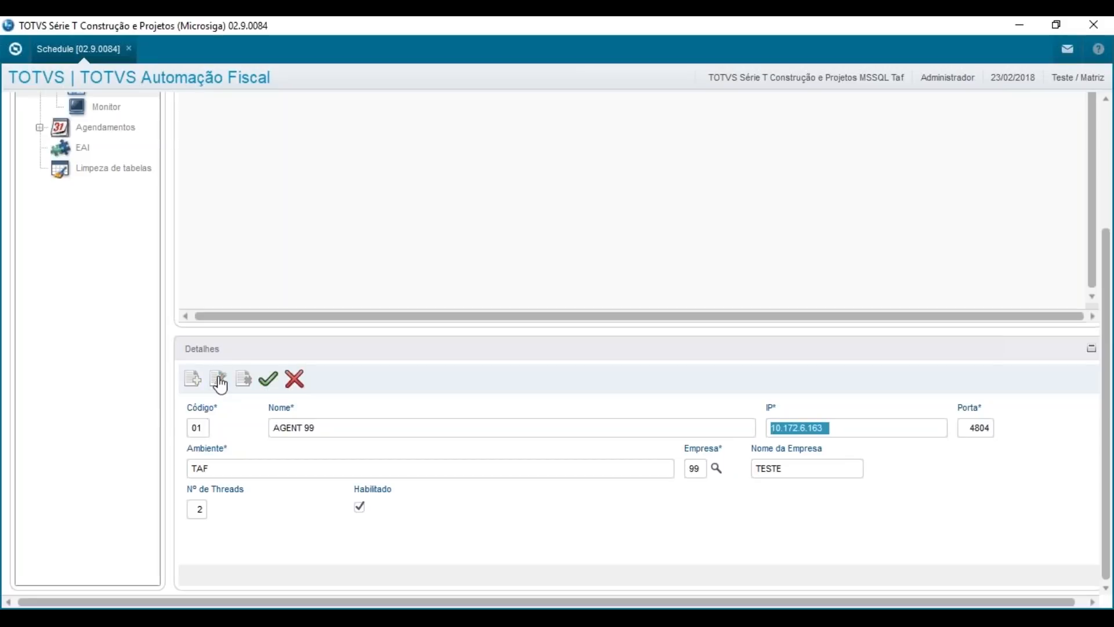
{"action": "type", "text": "loc"}
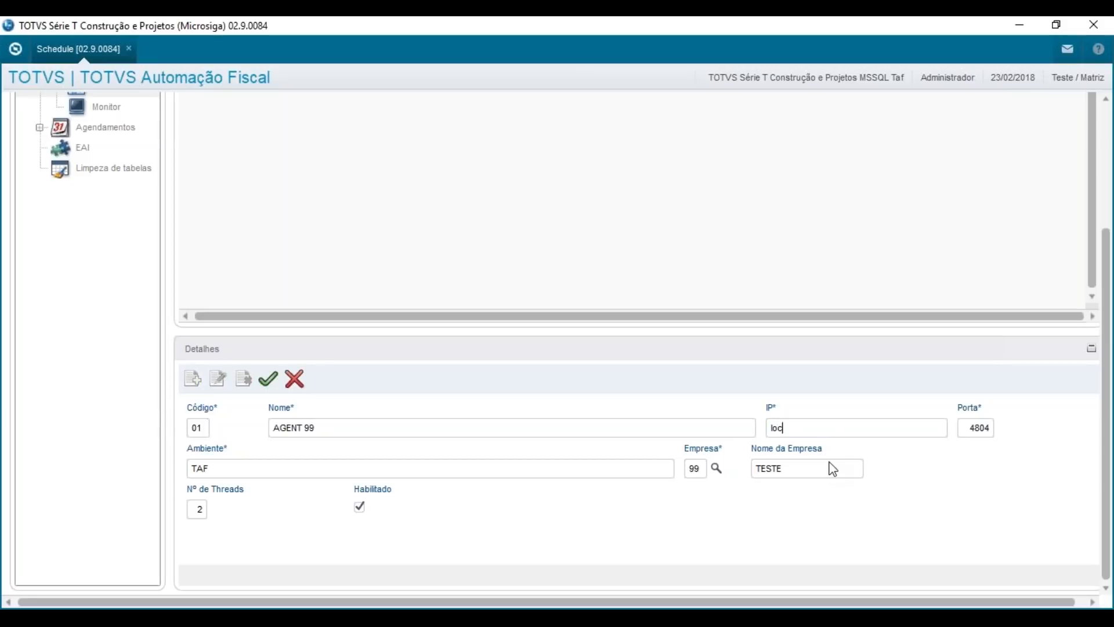
{"action": "type", "text": "alhost"}
{"action": "left_click", "coordinate": [269, 382]}
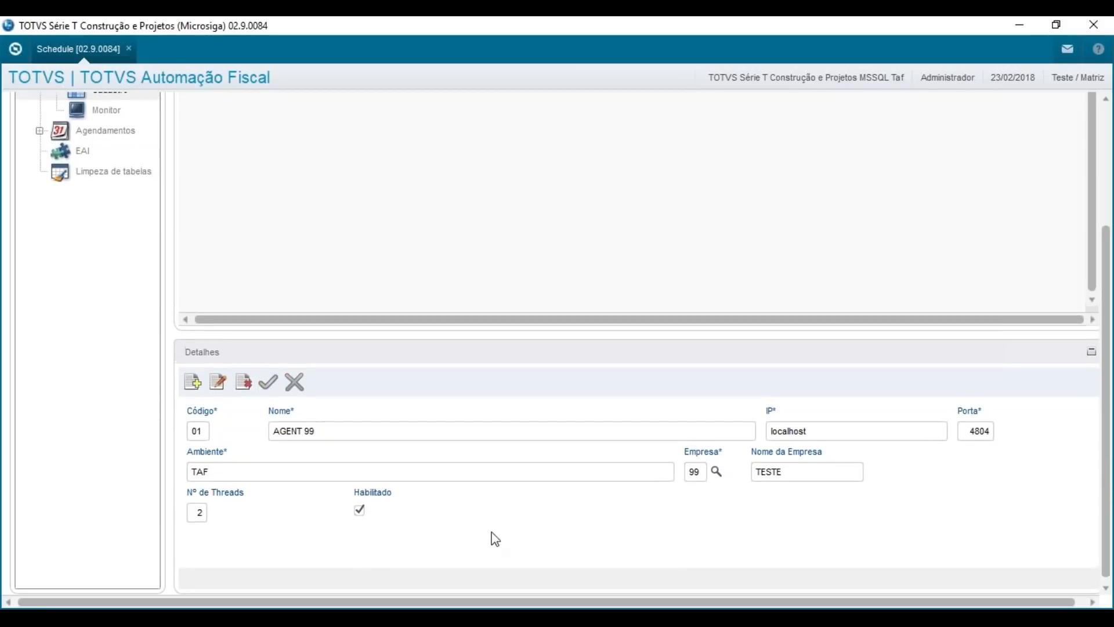
{"action": "left_click", "coordinate": [220, 390]}
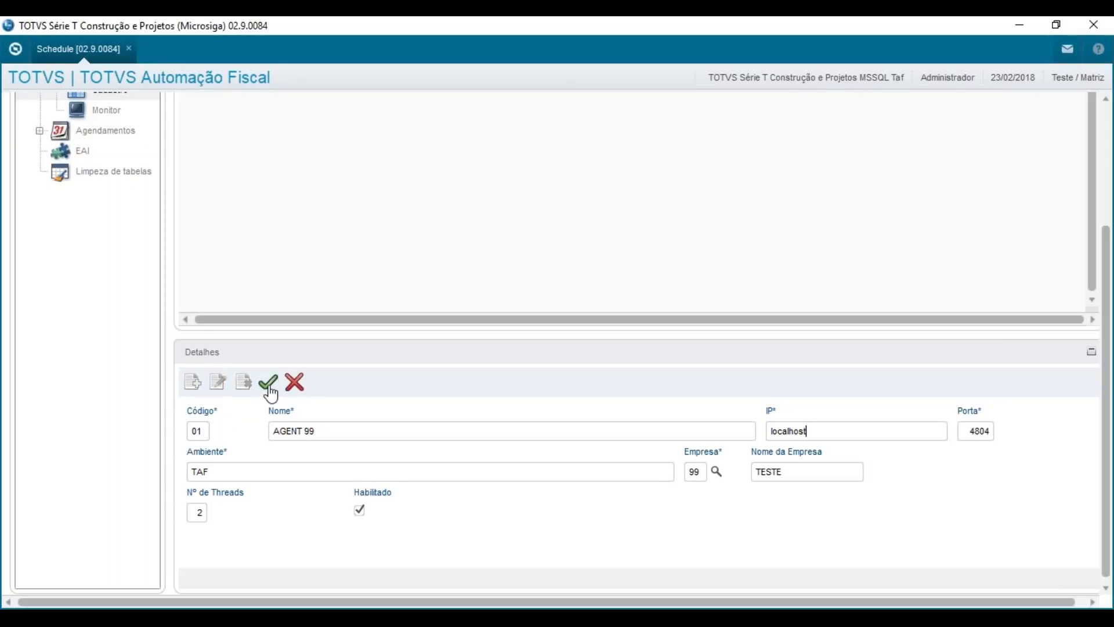
{"action": "left_click", "coordinate": [268, 383]}
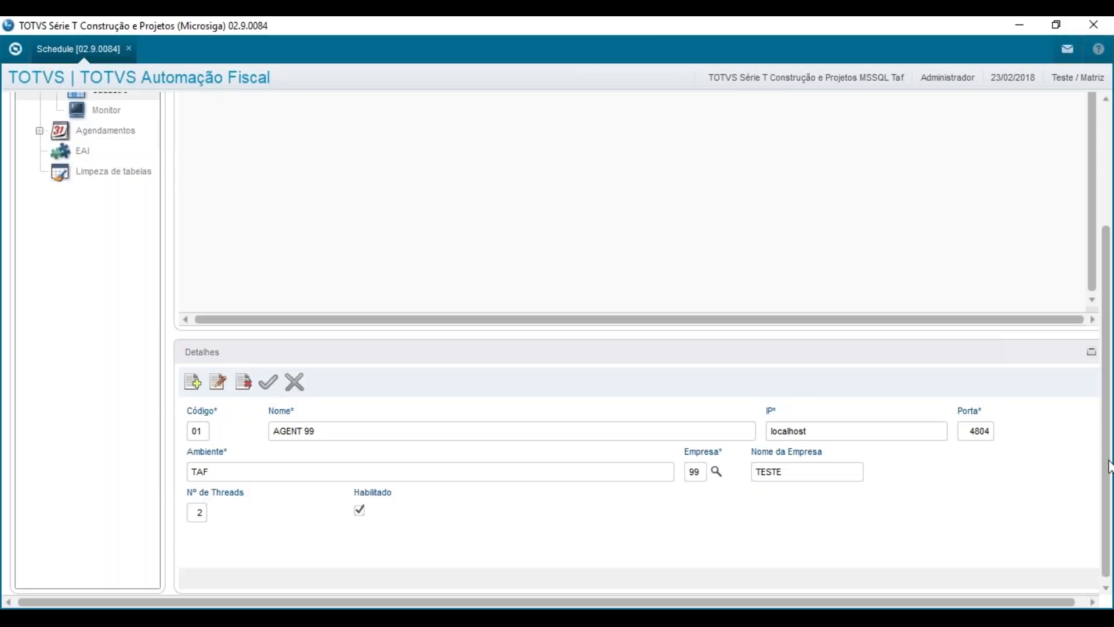
{"action": "left_click_drag", "start_coordinate": [1108, 401], "coordinate": [1108, 294]}
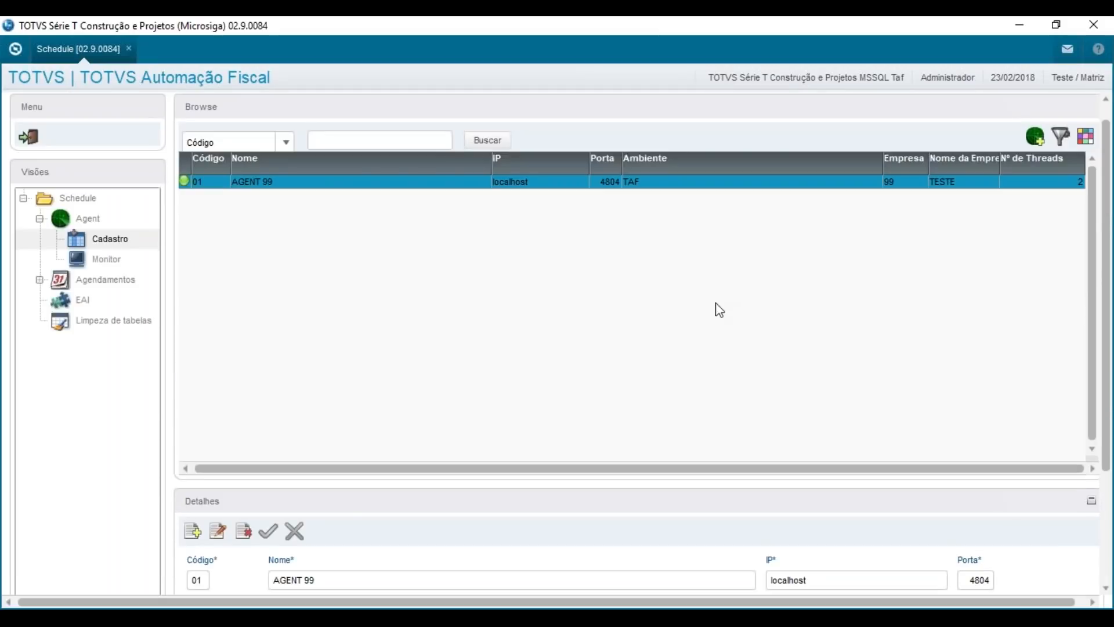
- Display the registration of scheduled tasks under Agendamentos, including its detail fields
{"action": "left_click", "coordinate": [40, 279]}
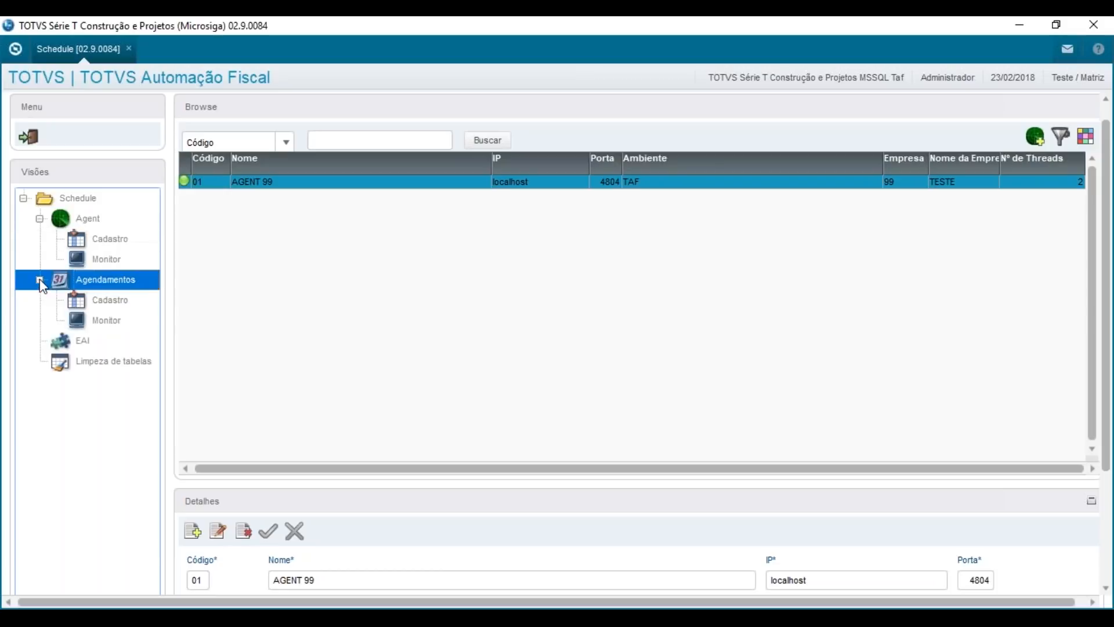
{"action": "left_click", "coordinate": [125, 303]}
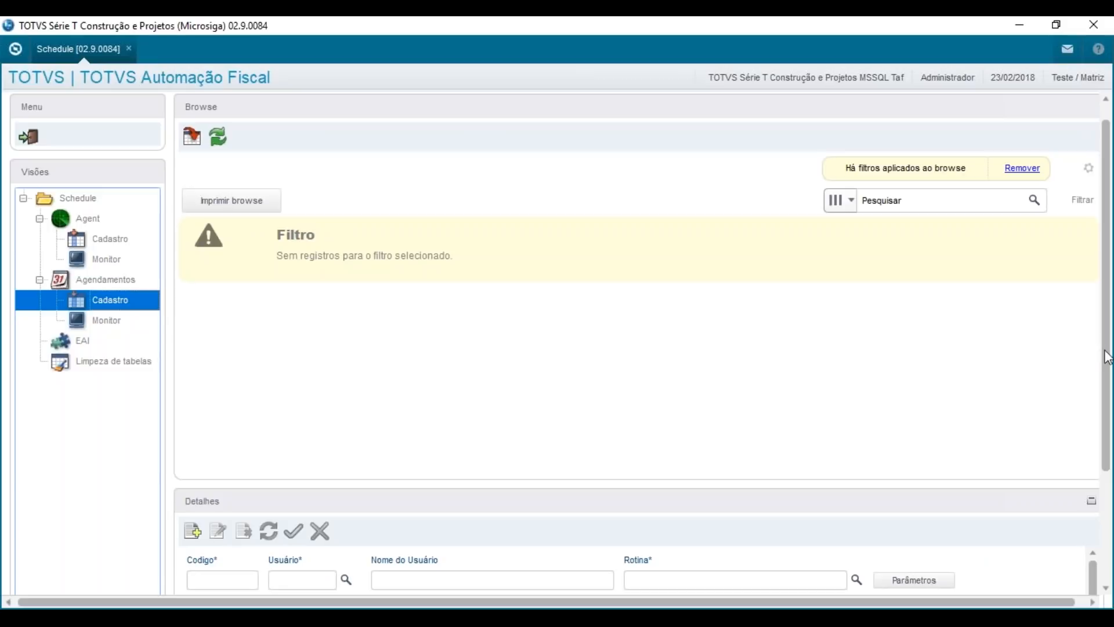
{"action": "left_click_drag", "start_coordinate": [1108, 371], "coordinate": [1109, 401]}
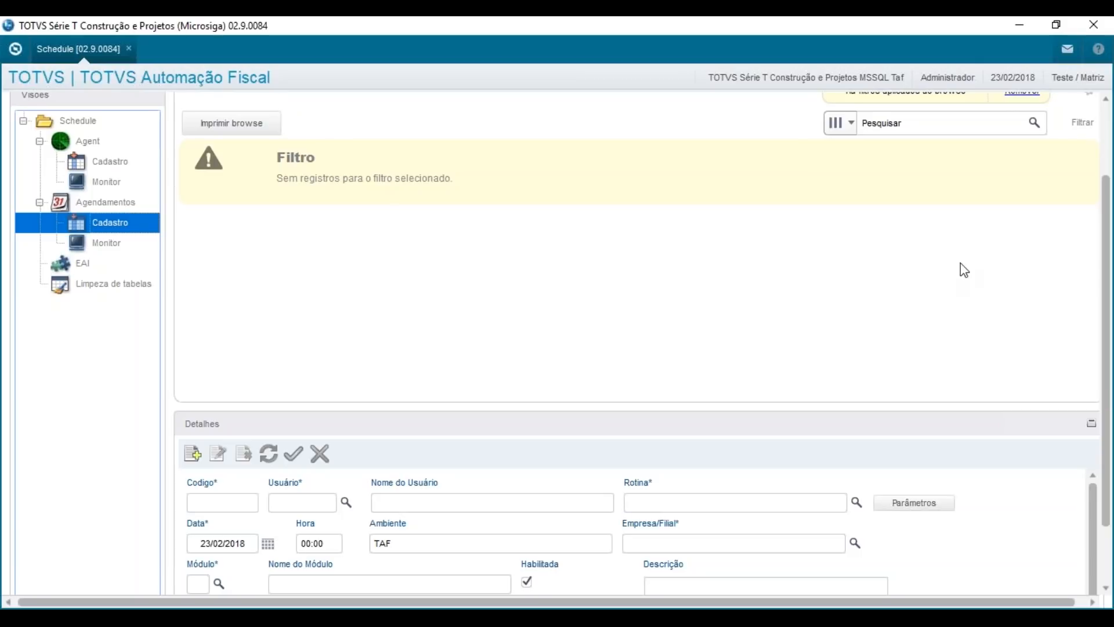
- Start a new scheduled task and set its routine to TAFAINTEG(2), keeping the proposed date
{"action": "left_click", "coordinate": [196, 454]}
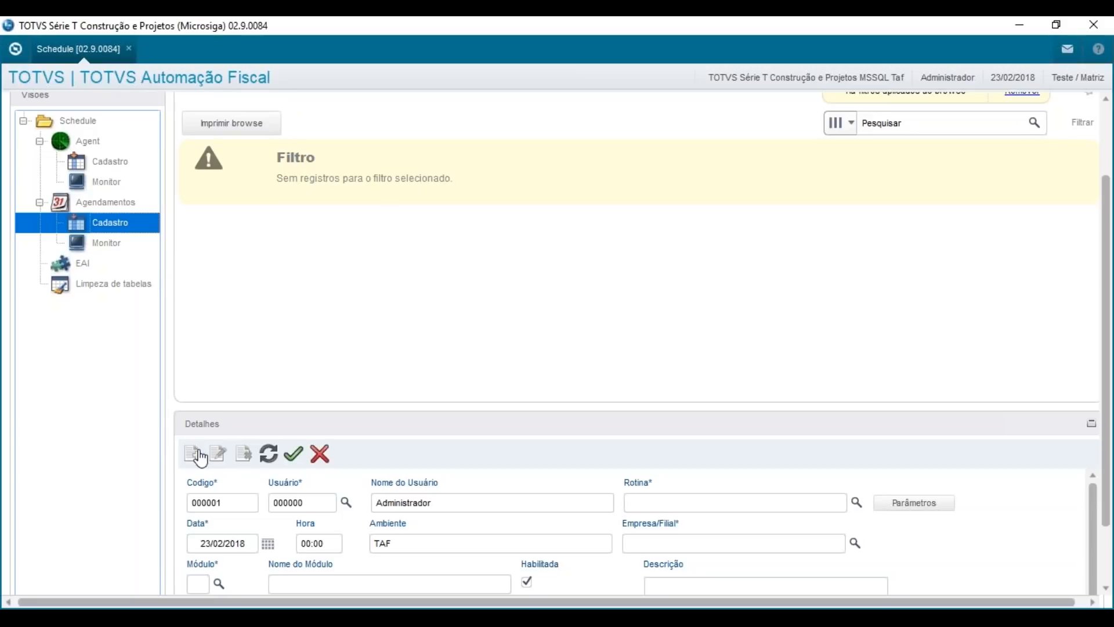
{"action": "left_click", "coordinate": [691, 502]}
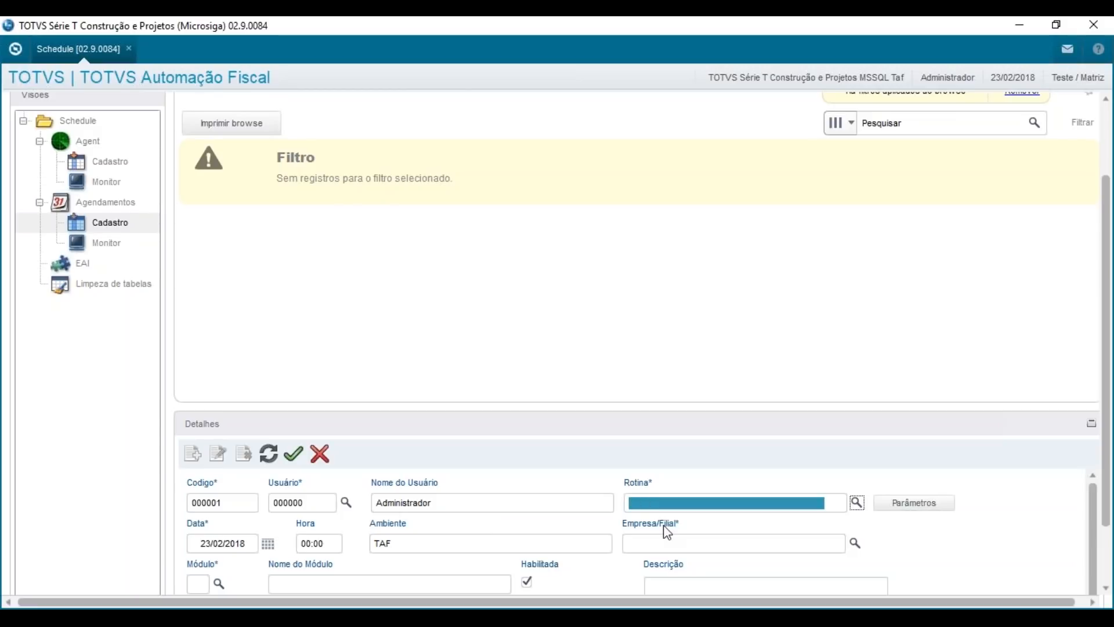
{"action": "type", "text": "TAFAI"}
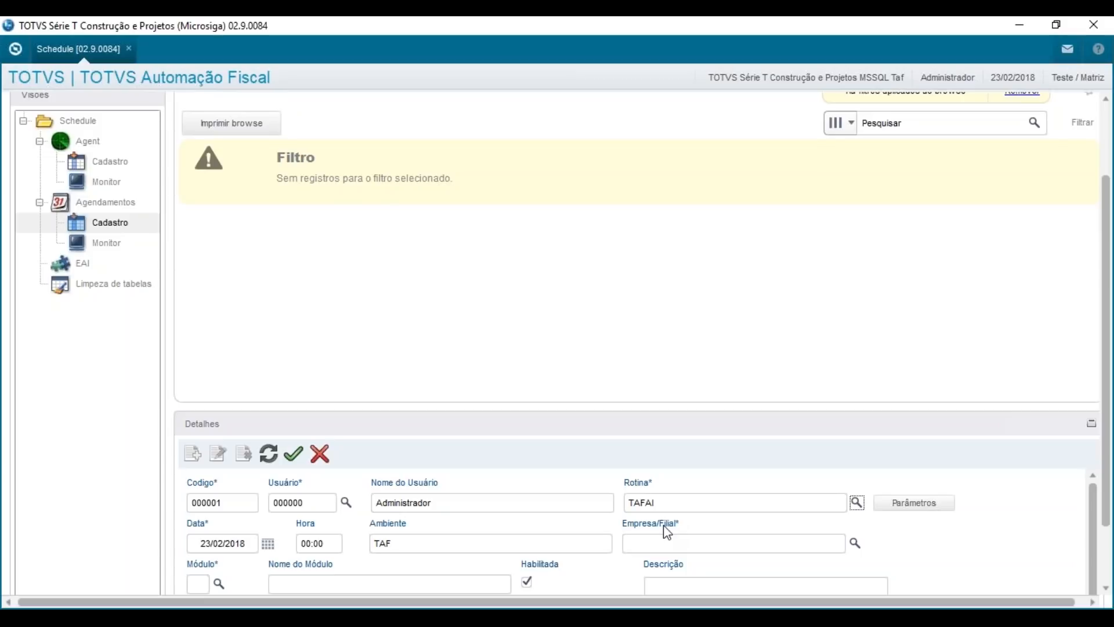
{"action": "type", "text": "NTEG("}
{"action": "type", "text": "2)"}
{"action": "key", "text": "Tab"}
{"action": "key", "text": "Tab"}
{"action": "key", "text": "Tab"}
{"action": "key", "text": "Tab"}
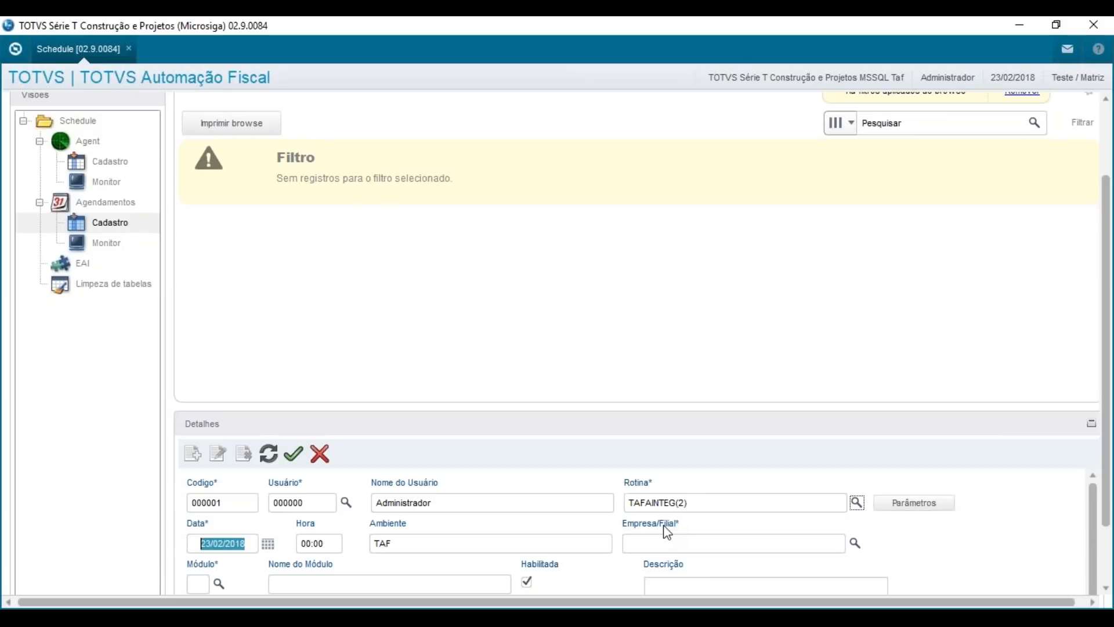
{"action": "key", "text": "Tab"}
{"action": "key", "text": "Tab"}
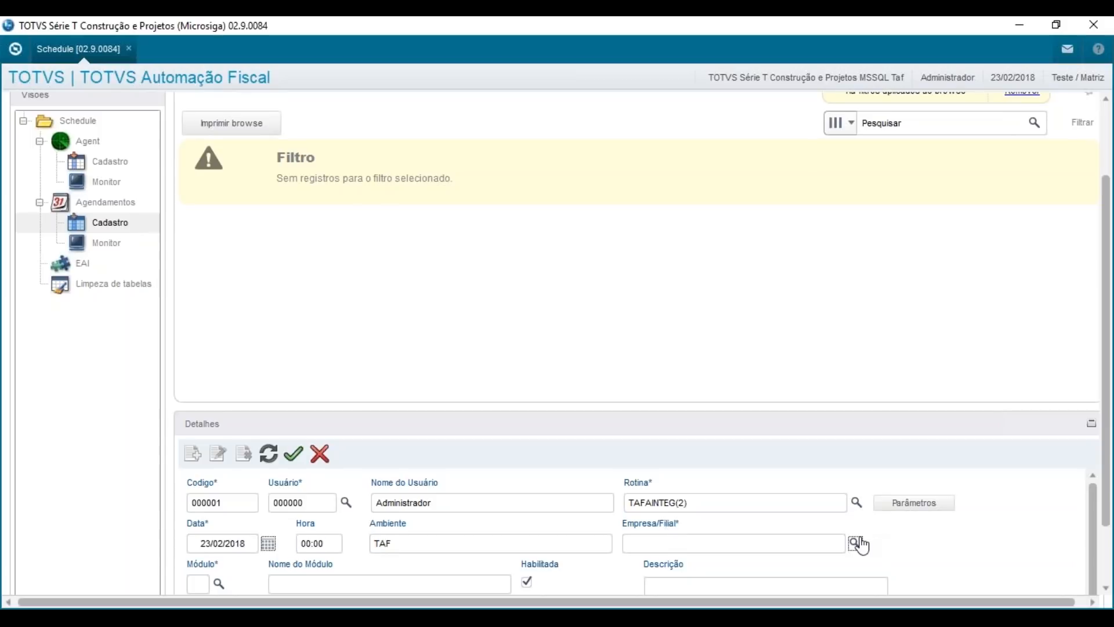
- Assign the scheduled task to company group 99 (TESTE) and branch 01 (MATRIZ)
{"action": "left_click", "coordinate": [855, 543]}
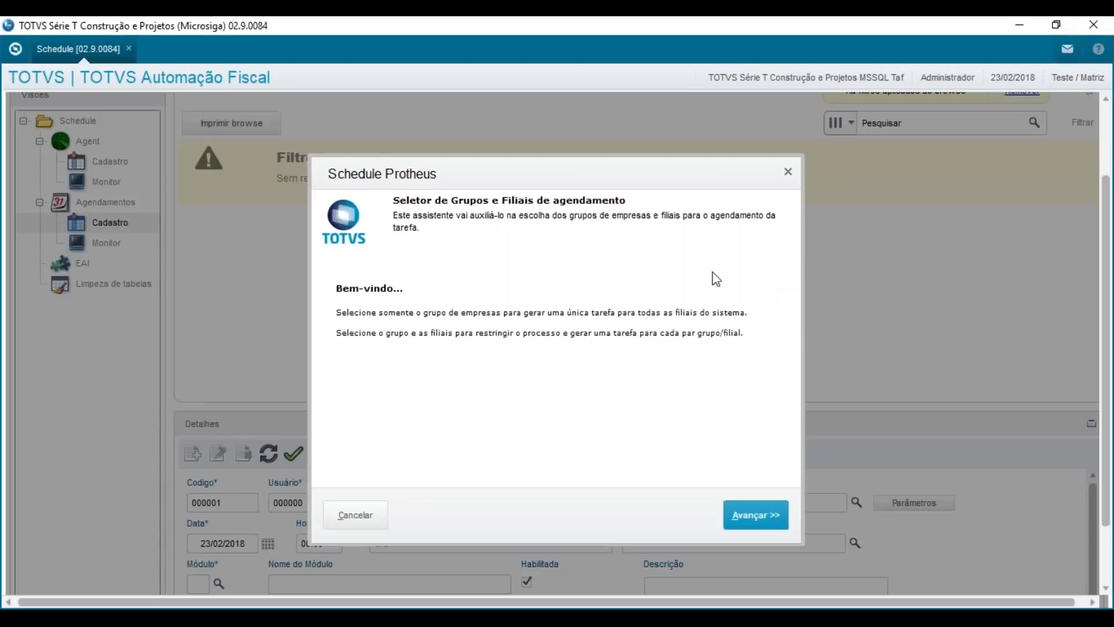
{"action": "left_click", "coordinate": [767, 522]}
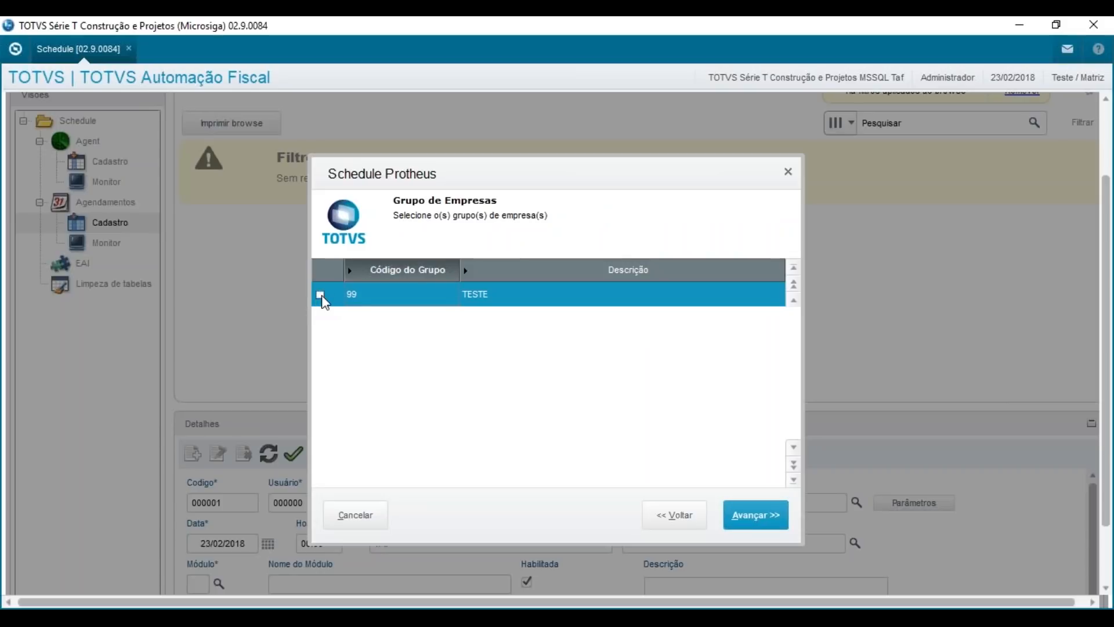
{"action": "left_click", "coordinate": [767, 526]}
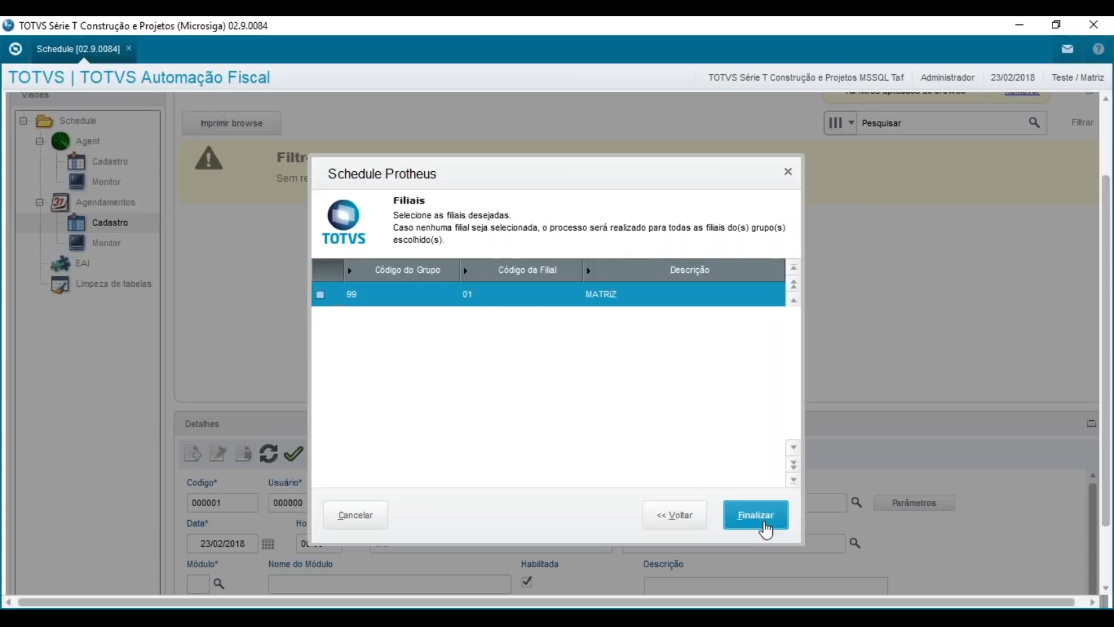
{"action": "left_click", "coordinate": [324, 297]}
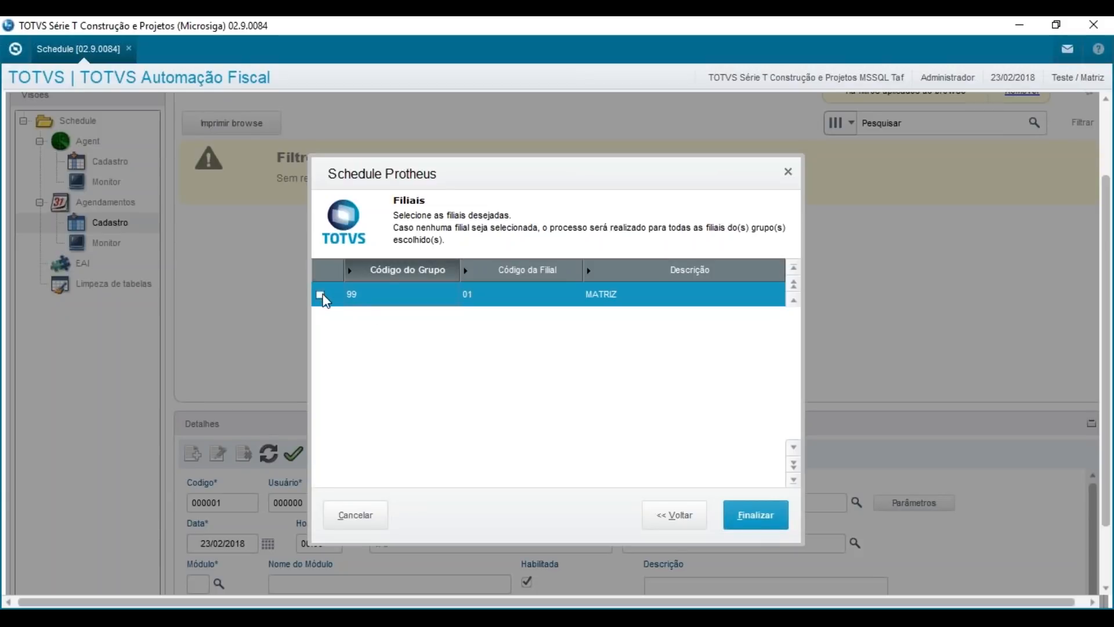
{"action": "left_click", "coordinate": [320, 298]}
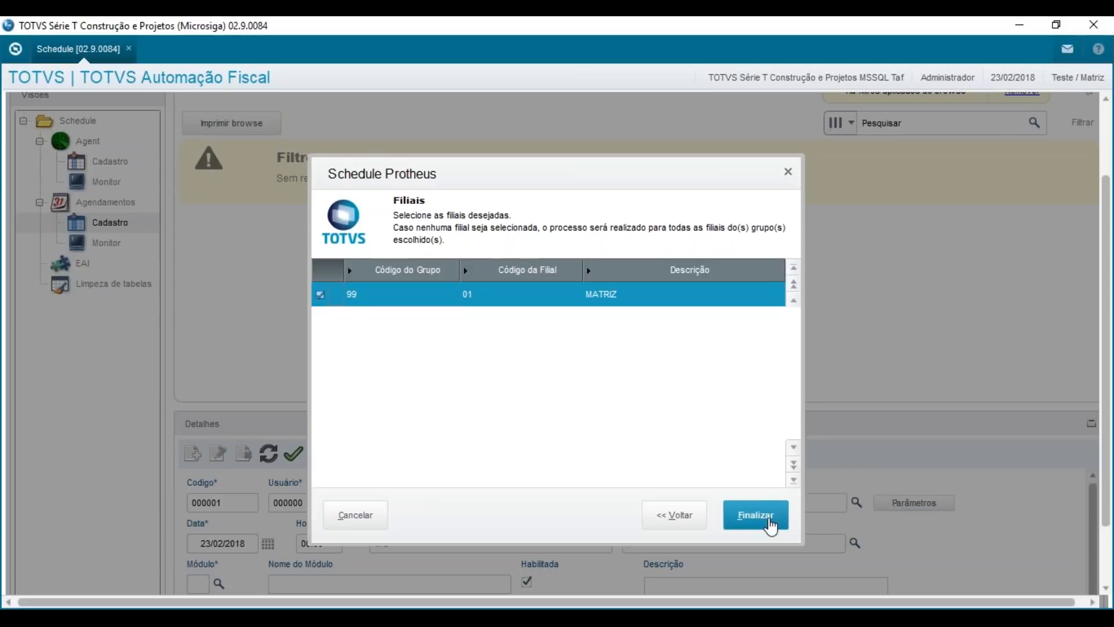
{"action": "left_click", "coordinate": [769, 525]}
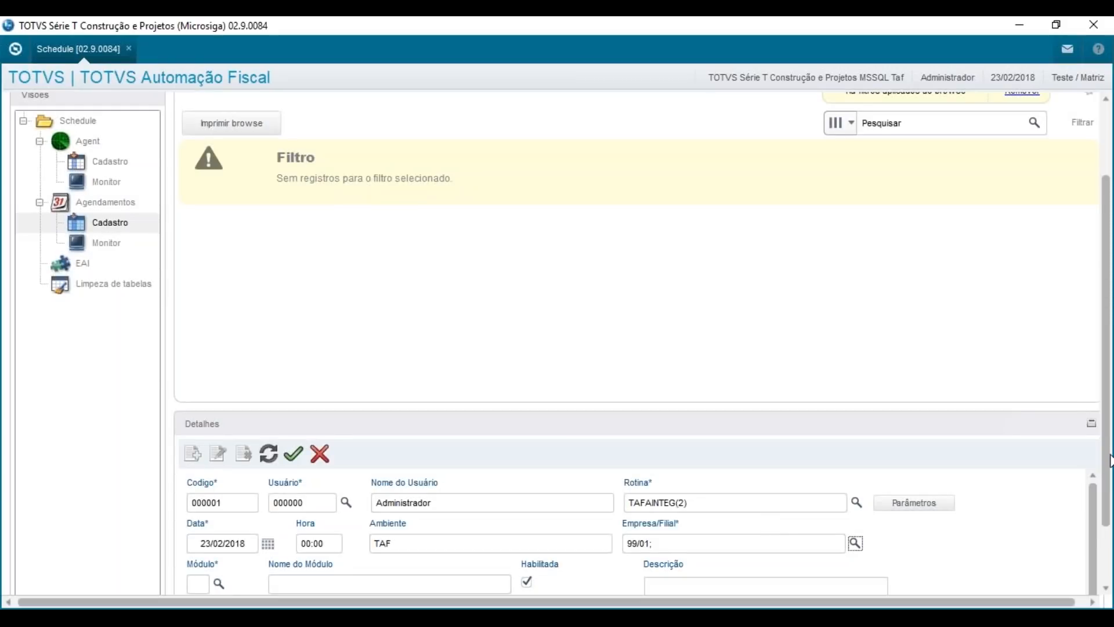
- Set the task's module to 84 and its description to "transferencia de dados da tafst2 para as tabelas do taf"
{"action": "scroll", "coordinate": [1110, 461], "scroll_direction": "down", "scroll_amount": 3}
{"action": "left_click", "coordinate": [202, 513]}
{"action": "type", "text": "84"}
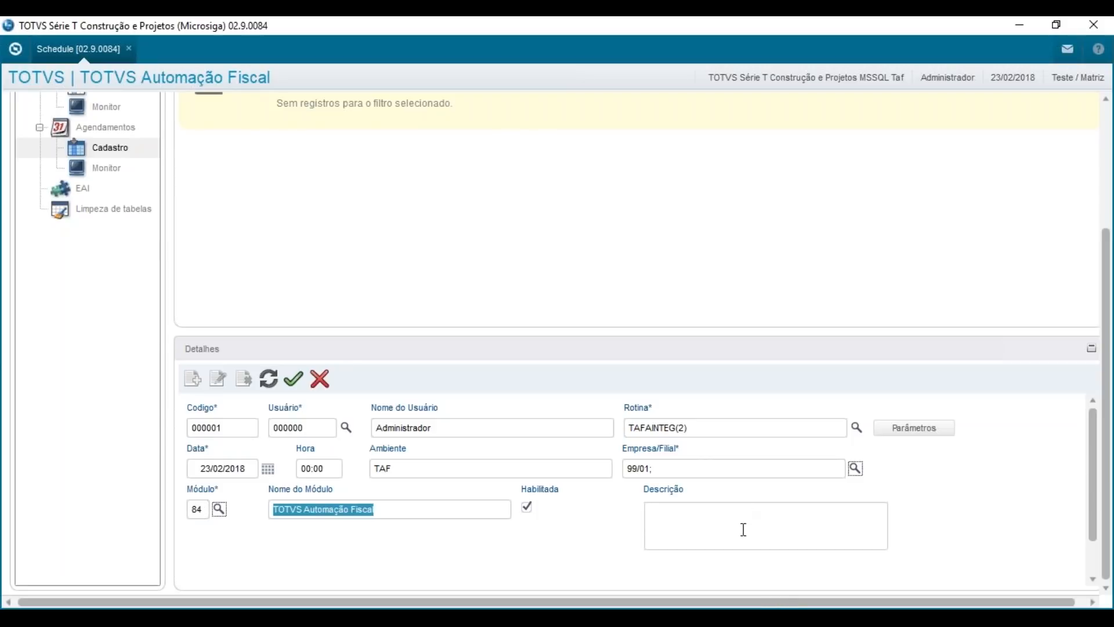
{"action": "left_click", "coordinate": [743, 529]}
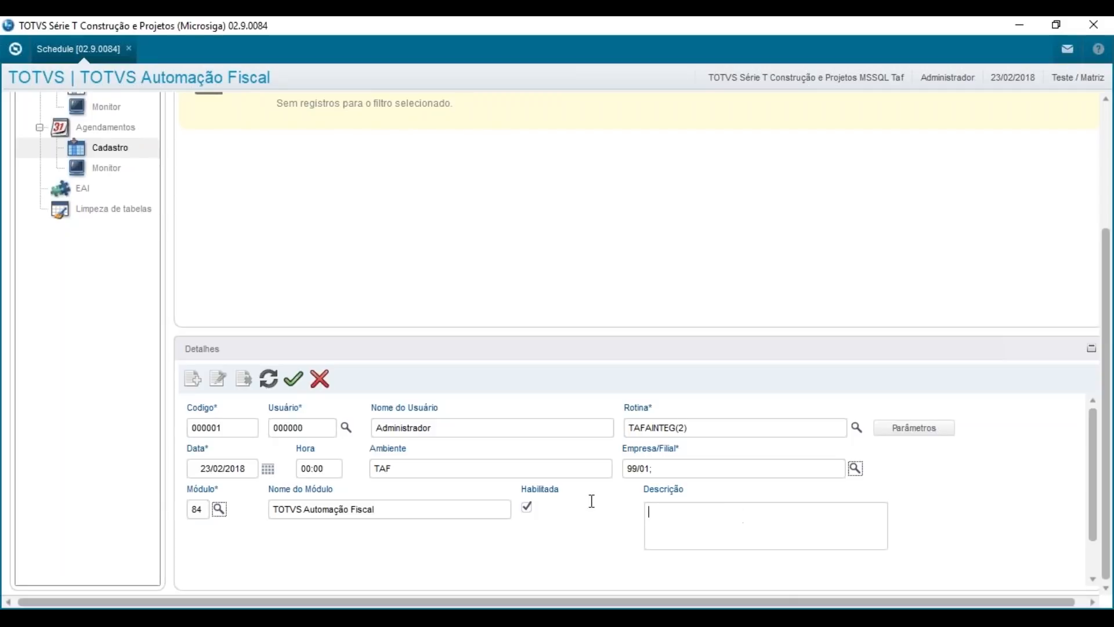
{"action": "type", "text": "transferencia de"}
{"action": "type", "text": "dados da ta"}
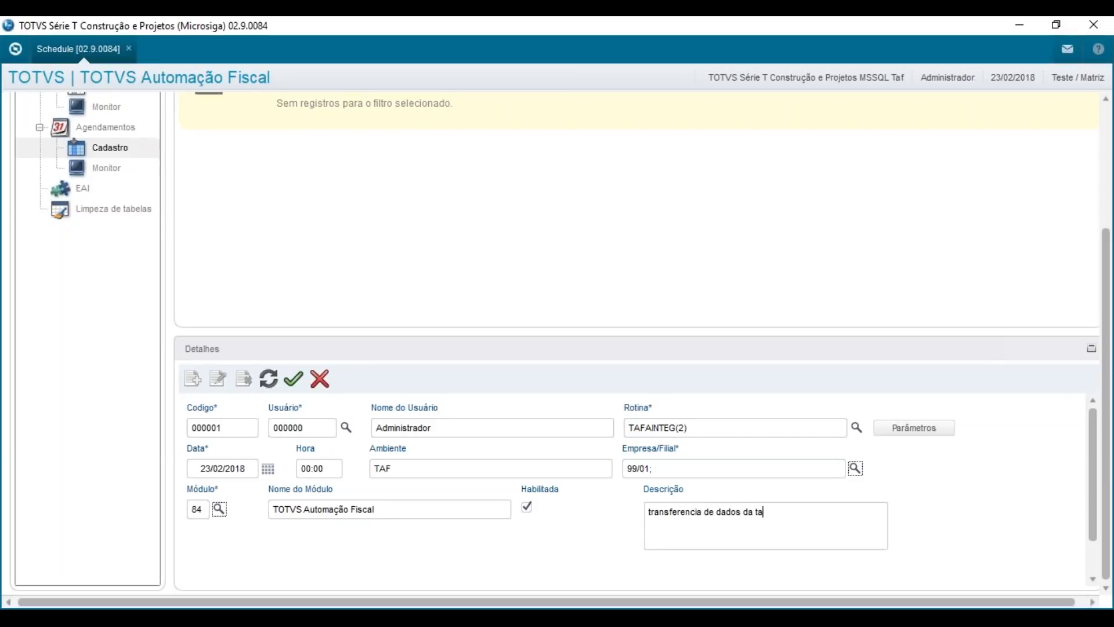
{"action": "type", "text": "fst2 para as tabelas do taf"}
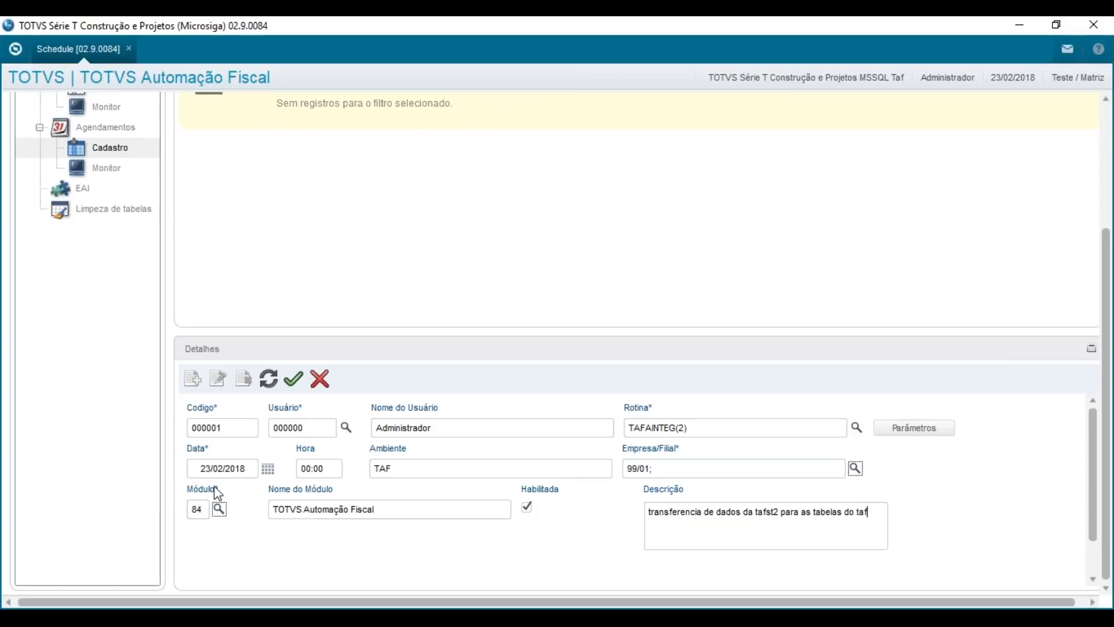
- Configure the task's daily recurrence with 4 executions on the same day, a 02:00 interval and no end date
{"action": "double_click", "coordinate": [330, 468]}
{"action": "left_click", "coordinate": [274, 383]}
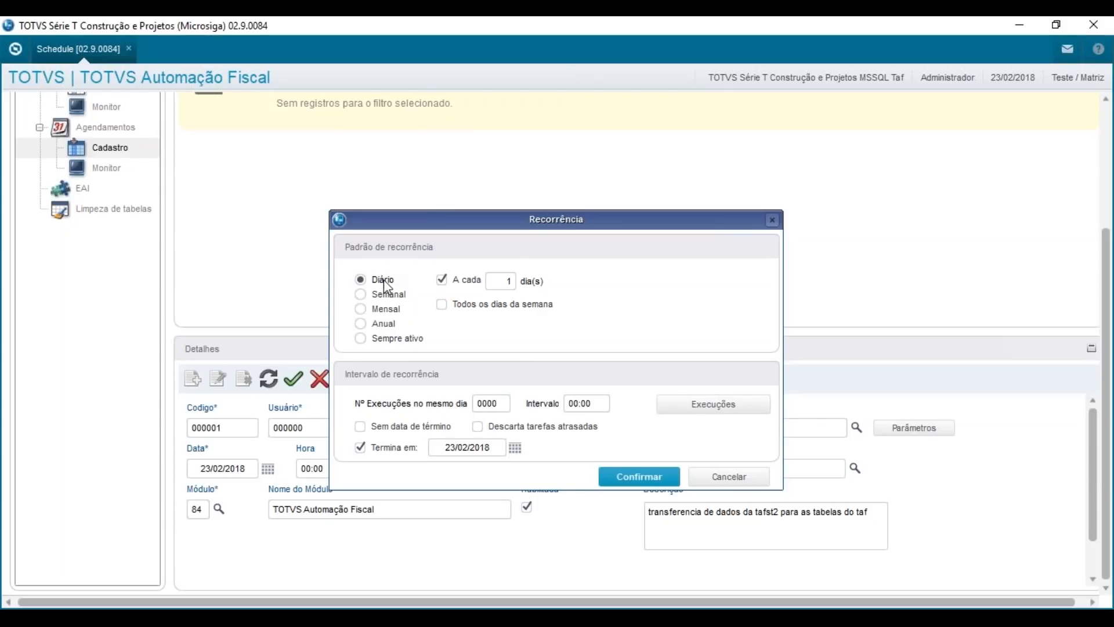
{"action": "double_click", "coordinate": [496, 403]}
{"action": "type", "text": "4"}
{"action": "key", "text": "Tab"}
{"action": "type", "text": "02:00"}
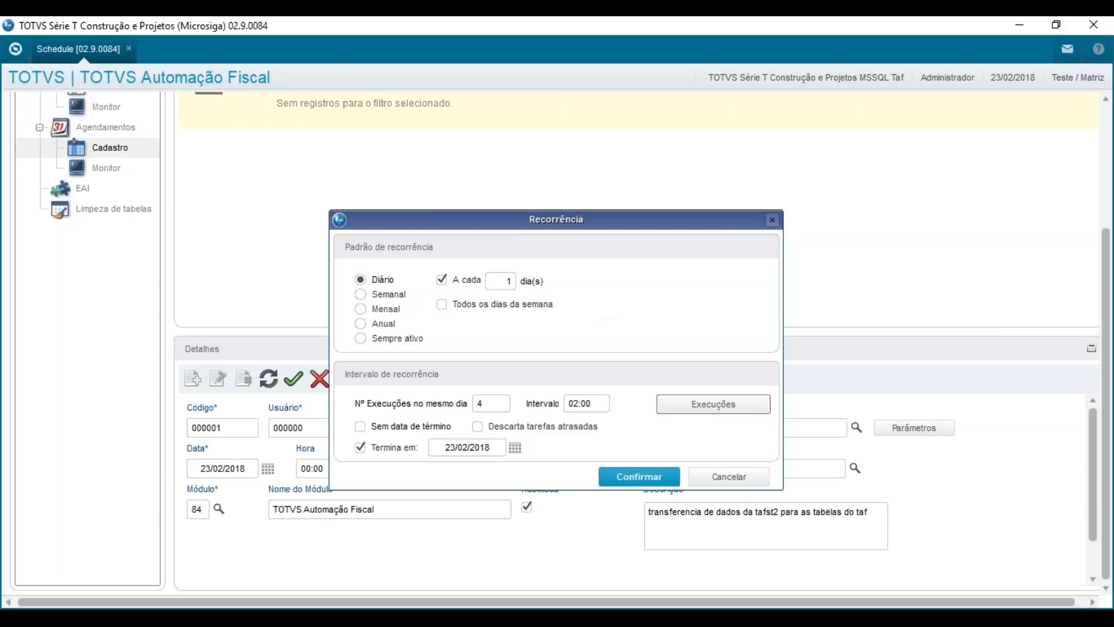
{"action": "left_click", "coordinate": [393, 429]}
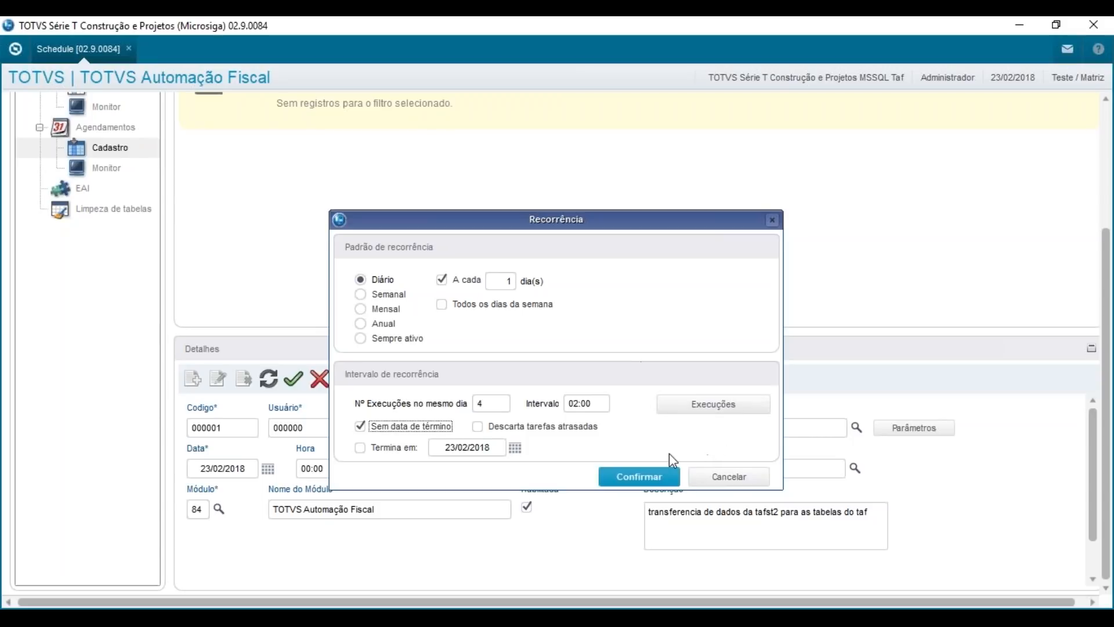
{"action": "left_click", "coordinate": [659, 477]}
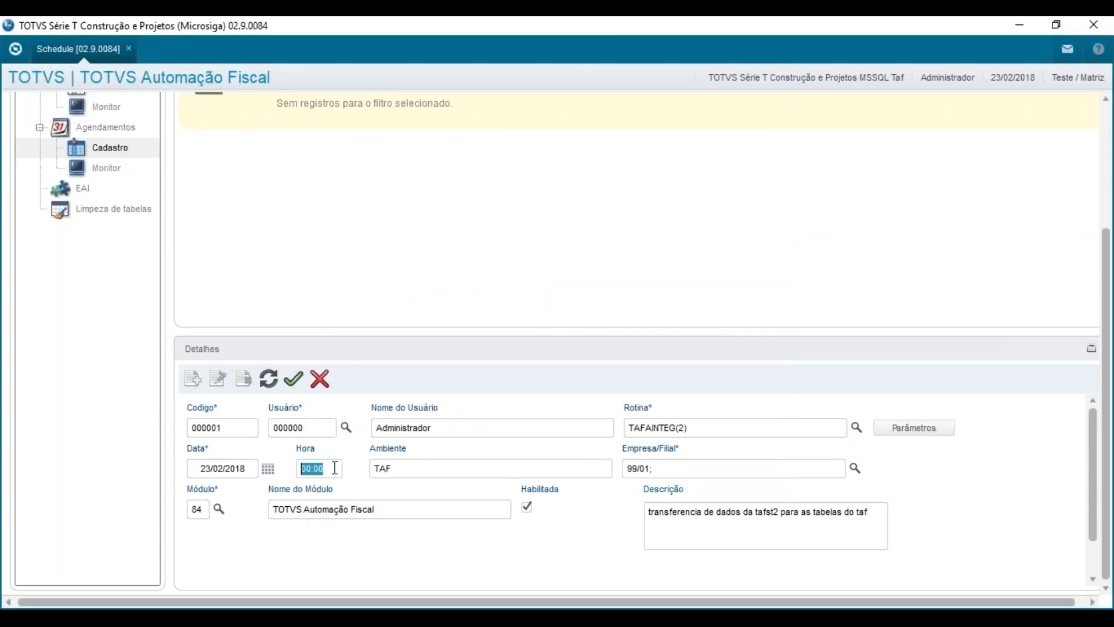
- Set the task's start time to 08:00 and save the schedule
{"action": "type", "text": "0800"}
{"action": "key", "text": "Tab"}
{"action": "left_click", "coordinate": [293, 382]}
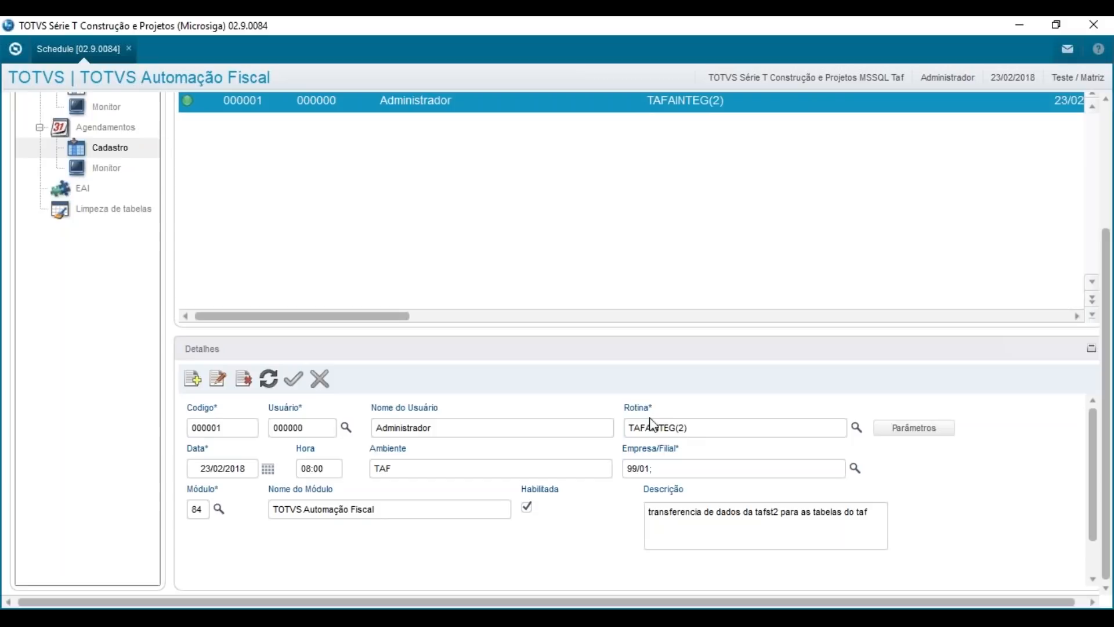
- Start a second scheduled task and set its routine to TAFAINTEG(3)
{"action": "left_click", "coordinate": [193, 383]}
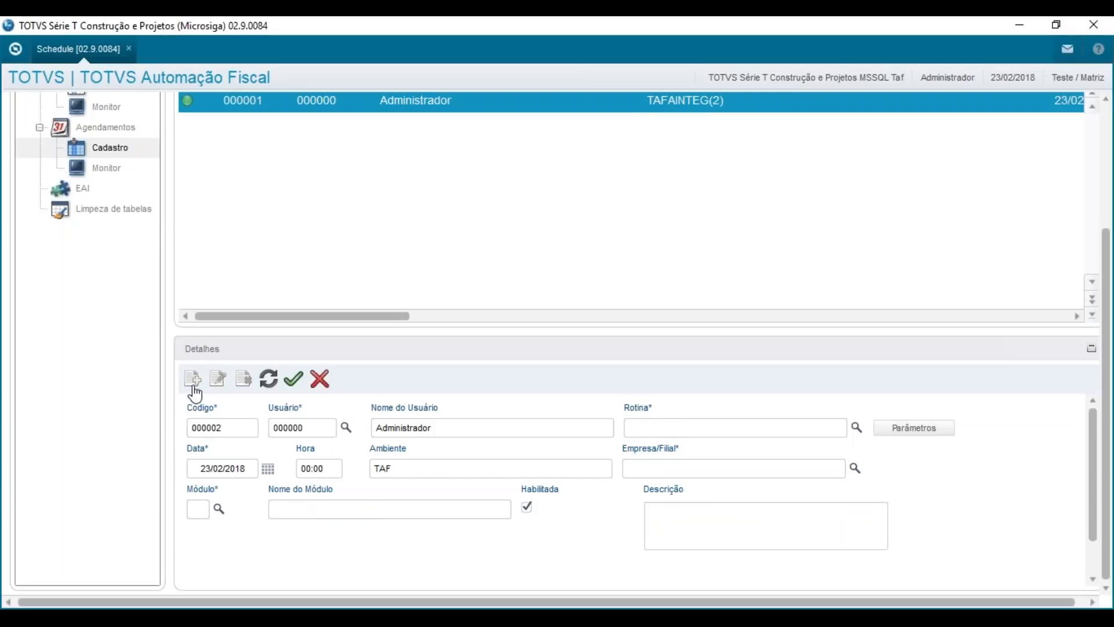
{"action": "left_click", "coordinate": [706, 424]}
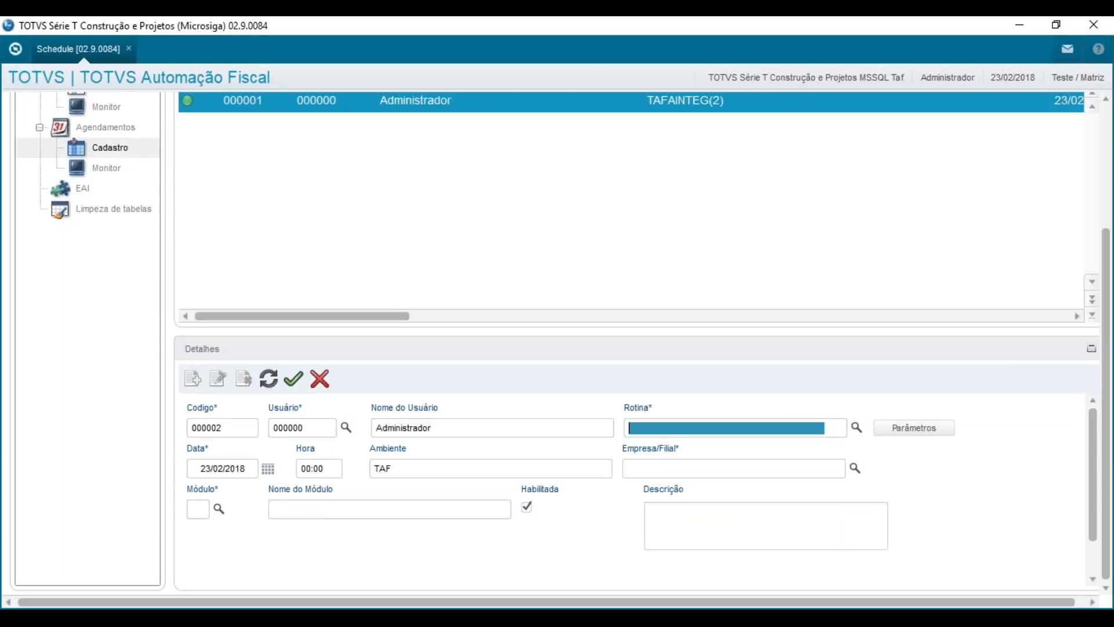
{"action": "type", "text": "TAFA"}
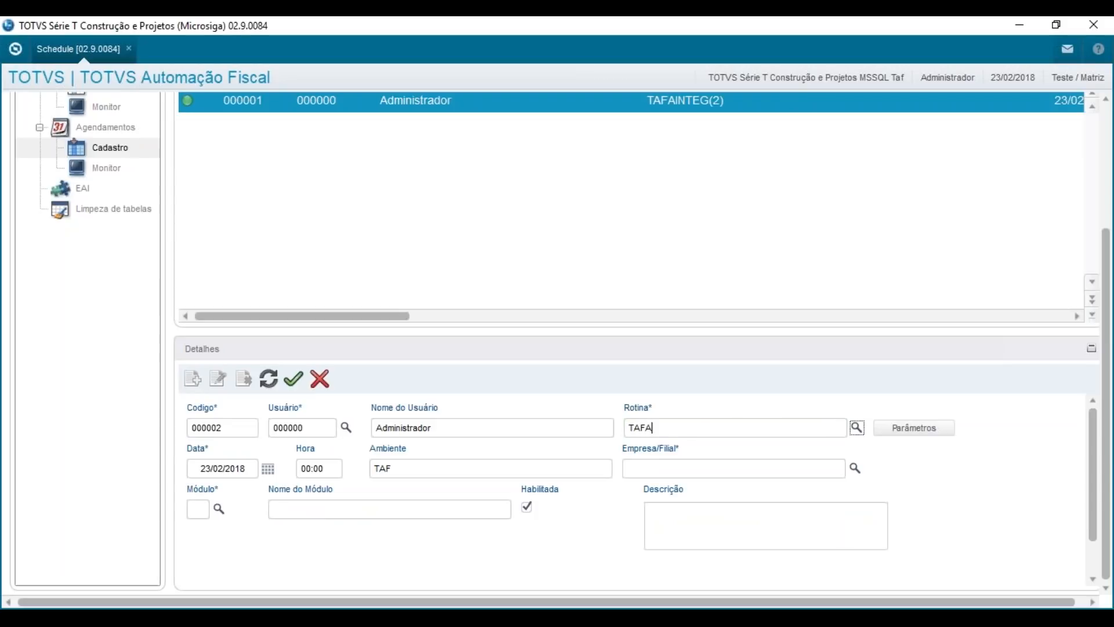
{"action": "type", "text": "INTEG"}
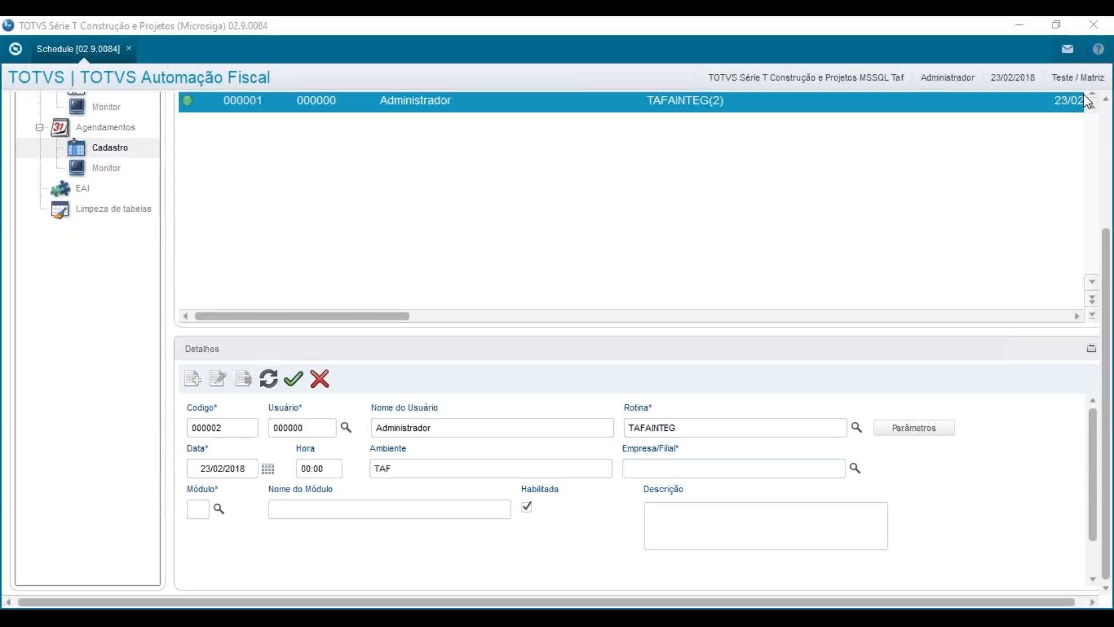
{"action": "left_click", "coordinate": [692, 430]}
{"action": "type", "text": "TAFA"}
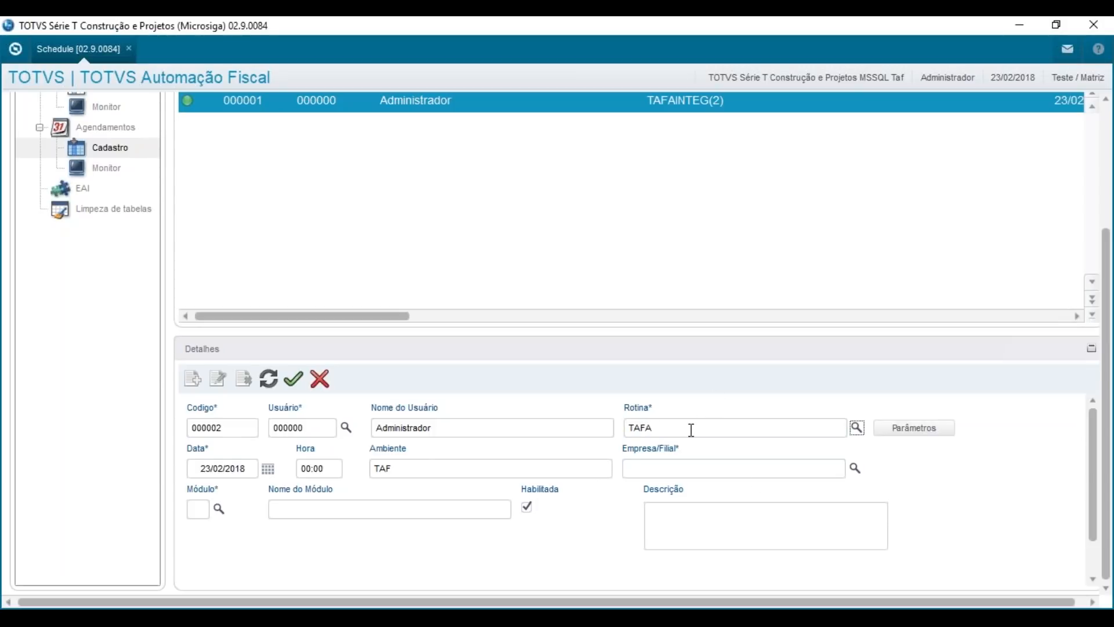
{"action": "type", "text": "INTEG(3)"}
{"action": "key", "text": "Tab"}
{"action": "key", "text": "Tab"}
{"action": "key", "text": "Tab"}
{"action": "key", "text": "Tab"}
{"action": "key", "text": "Tab"}
{"action": "key", "text": "Tab"}
{"action": "key", "text": "Tab"}
- Set the start time of the TAFAINTEG(3) task to 10:00
{"action": "left_click", "coordinate": [324, 469]}
{"action": "type", "text": "1000"}
{"action": "key", "text": "Tab"}
- Assign the TAFAINTEG(3) task to company group 99 (TESTE) and branch 01 (MATRIZ)
{"action": "left_click", "coordinate": [770, 474]}
{"action": "left_click", "coordinate": [855, 469]}
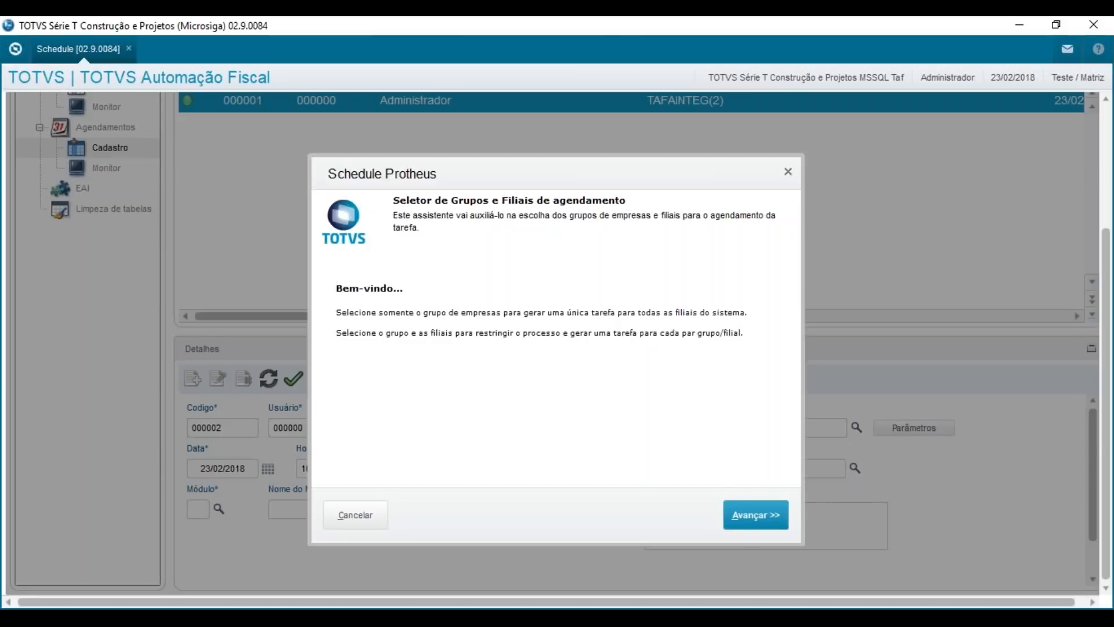
{"action": "left_click", "coordinate": [741, 526]}
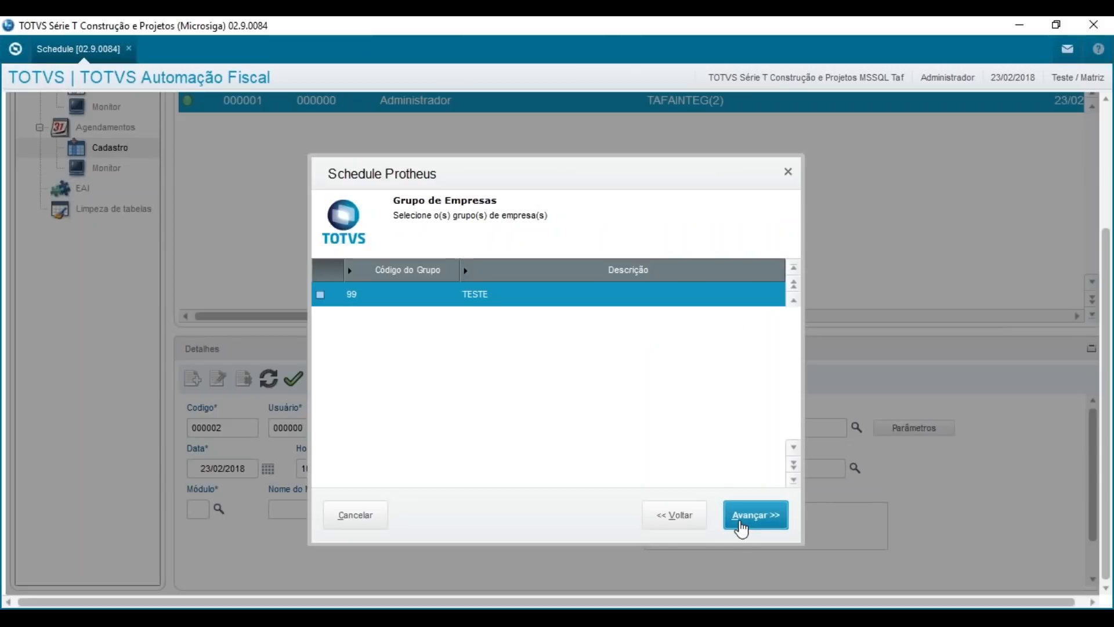
{"action": "left_click", "coordinate": [320, 295]}
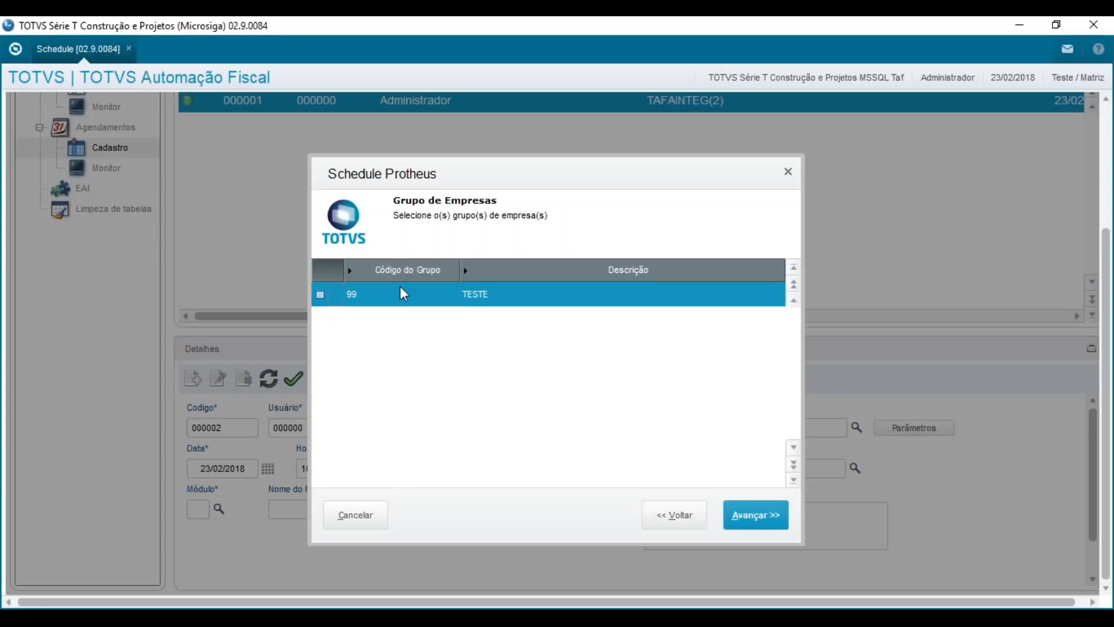
{"action": "left_click", "coordinate": [321, 295]}
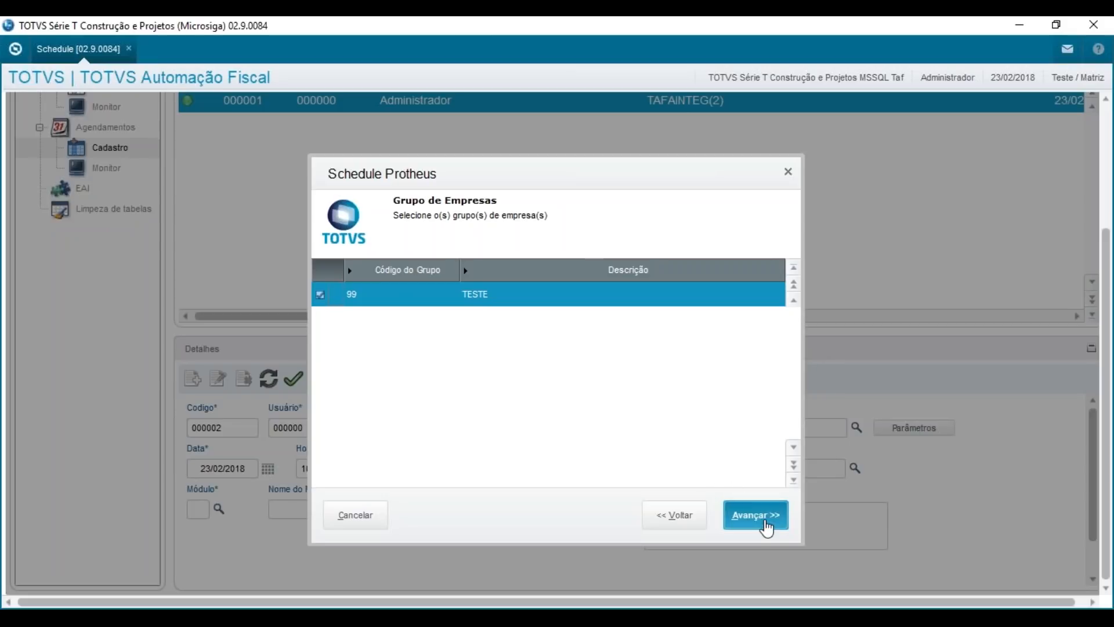
{"action": "left_click", "coordinate": [755, 516]}
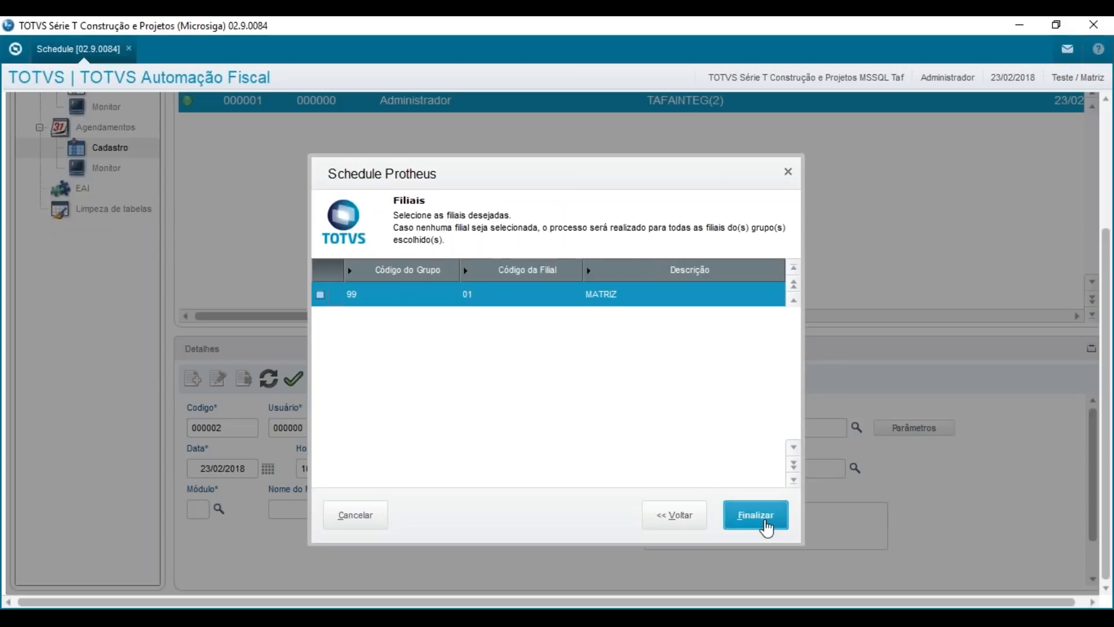
{"action": "left_click", "coordinate": [321, 295]}
{"action": "left_click", "coordinate": [757, 518]}
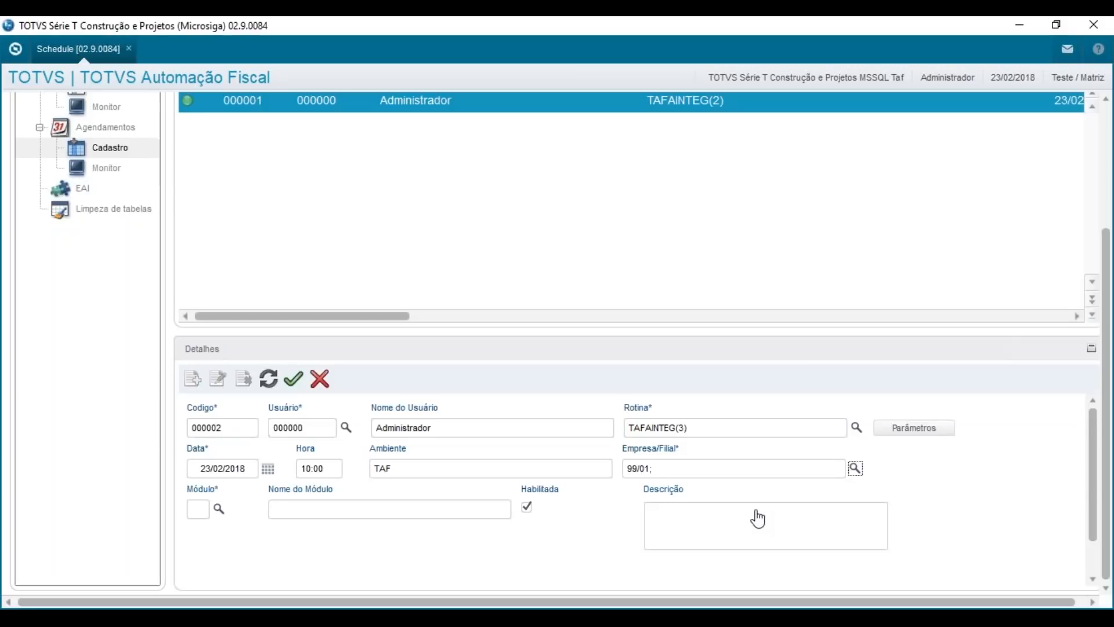
- Set the module of the TAFAINTEG(3) task to 84, TOTVS Automação Fiscal
{"action": "left_click", "coordinate": [198, 509]}
{"action": "type", "text": "4"}
{"action": "key", "text": "Tab"}
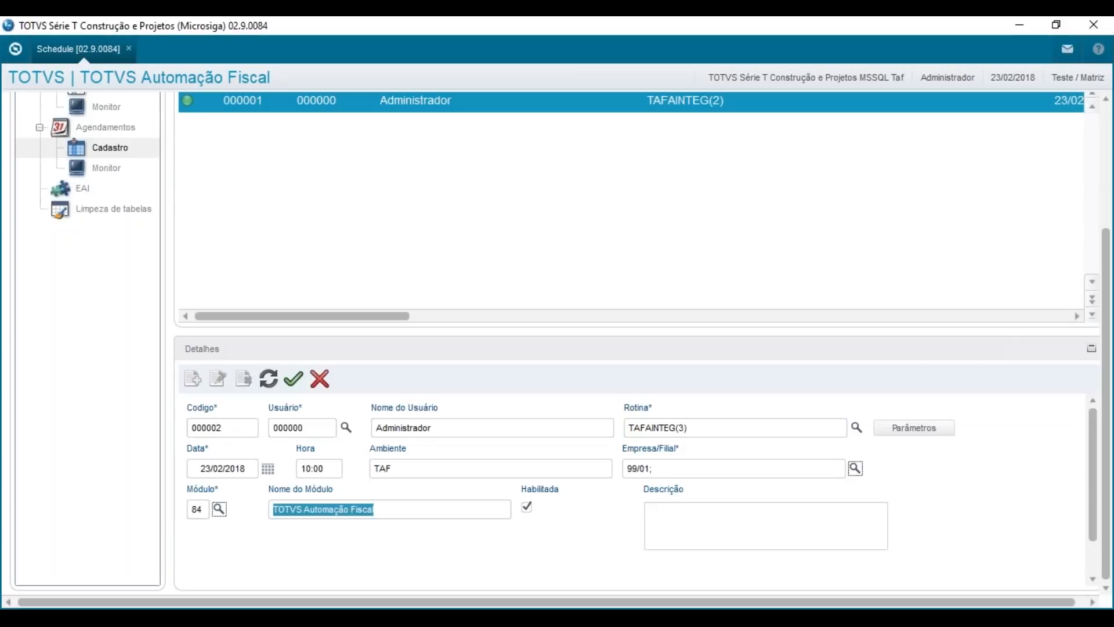
- Describe the TAFAINTEG(3) task as "validação dados integrados taf" and save it with a daily recurrence of 3 executions, 03:00 apart, with no end date
{"action": "left_click", "coordinate": [676, 523]}
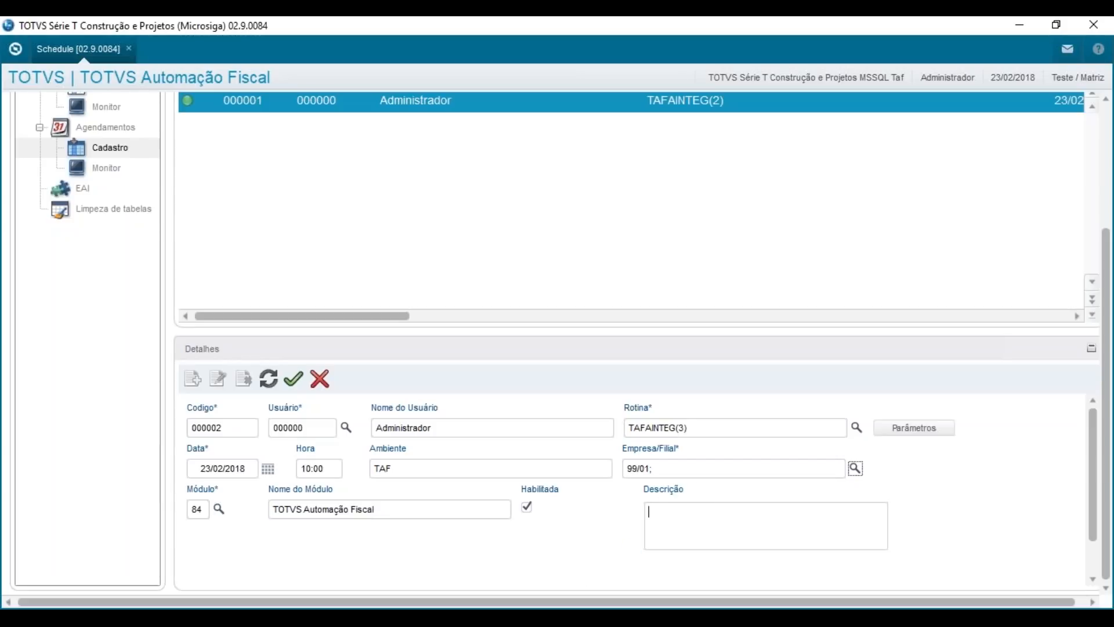
{"action": "type", "text": "validação dados integrados taf"}
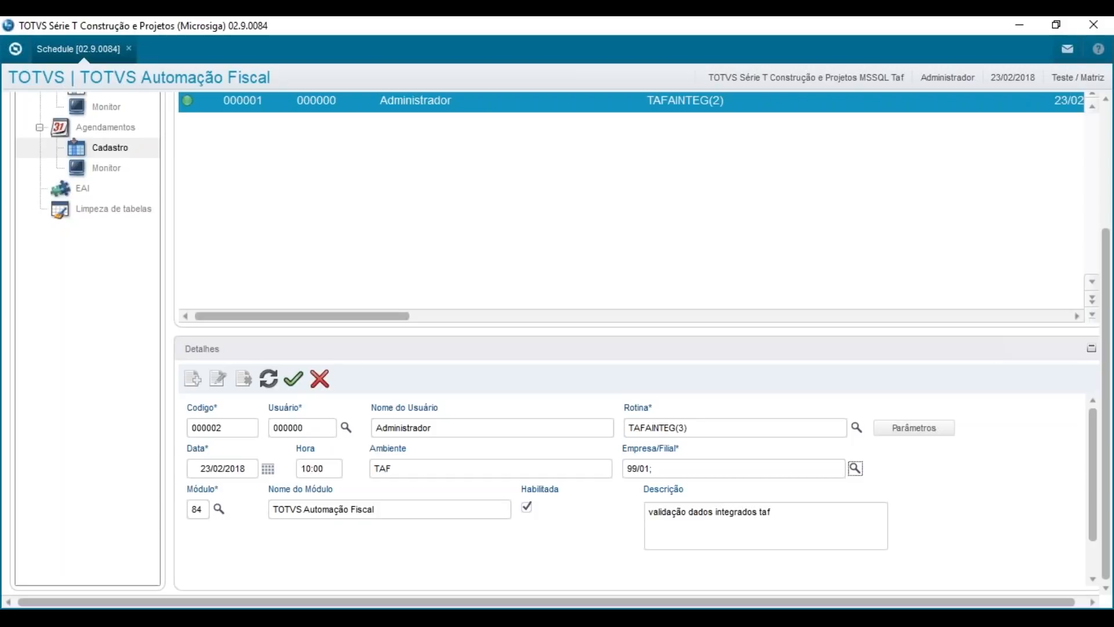
{"action": "left_click", "coordinate": [268, 380]}
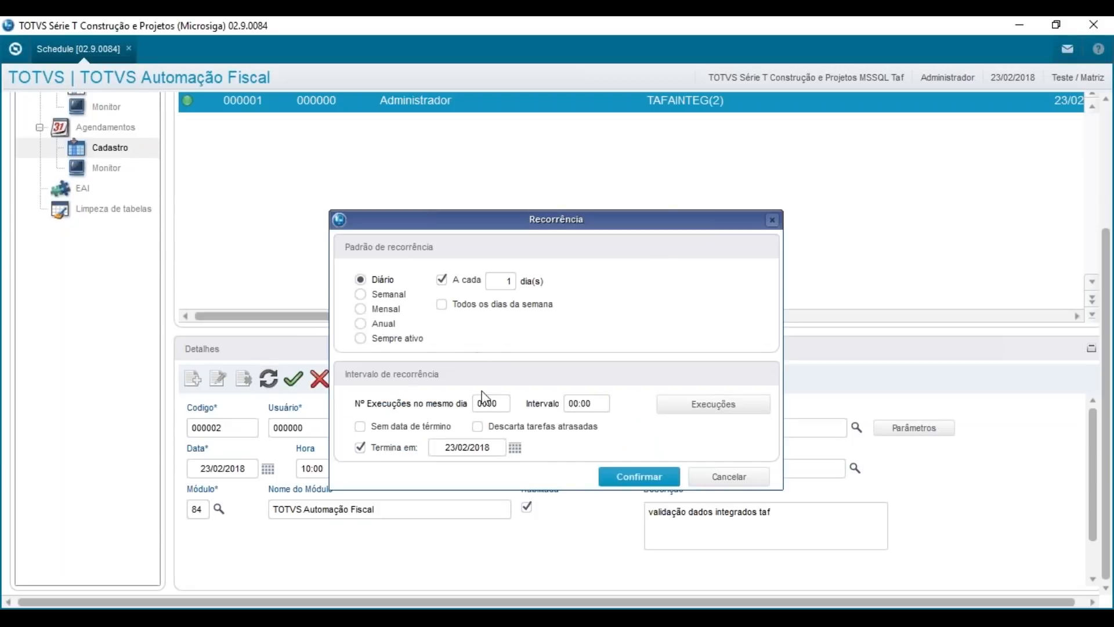
{"action": "left_click", "coordinate": [378, 427]}
{"action": "left_click", "coordinate": [505, 402]}
{"action": "type", "text": "3"}
{"action": "key", "text": "Tab"}
{"action": "type", "text": "0300"}
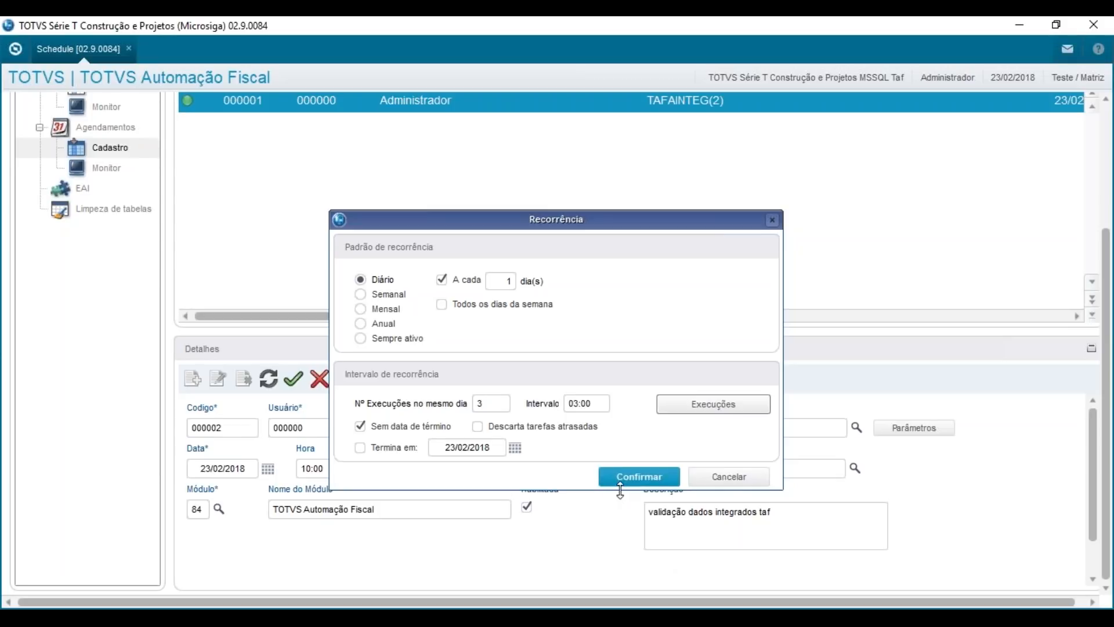
{"action": "left_click", "coordinate": [638, 477]}
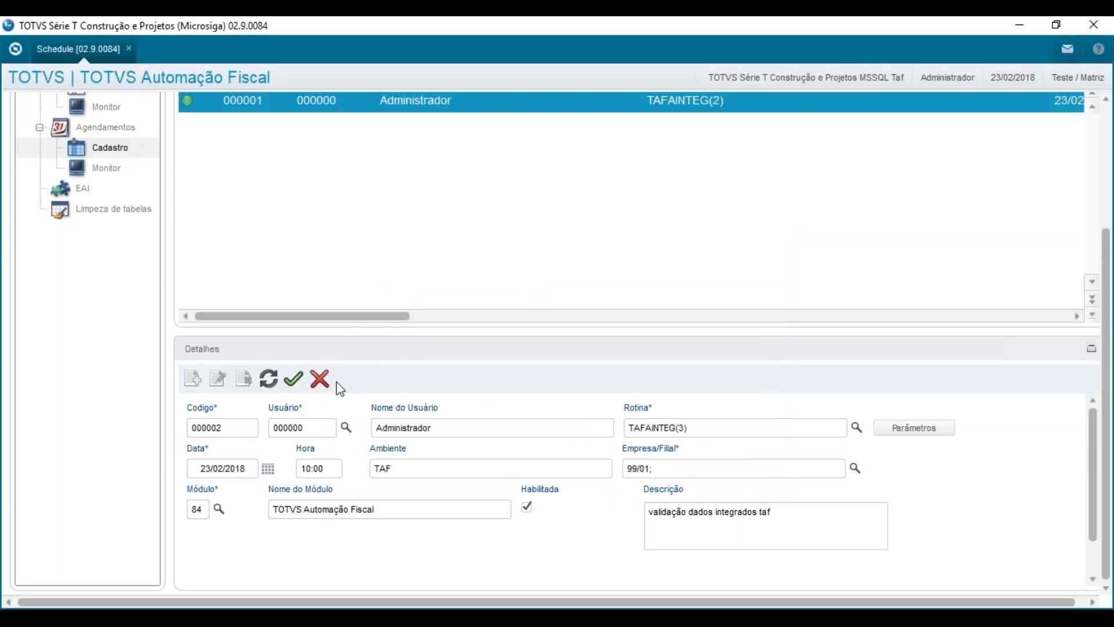
{"action": "left_click", "coordinate": [294, 380]}
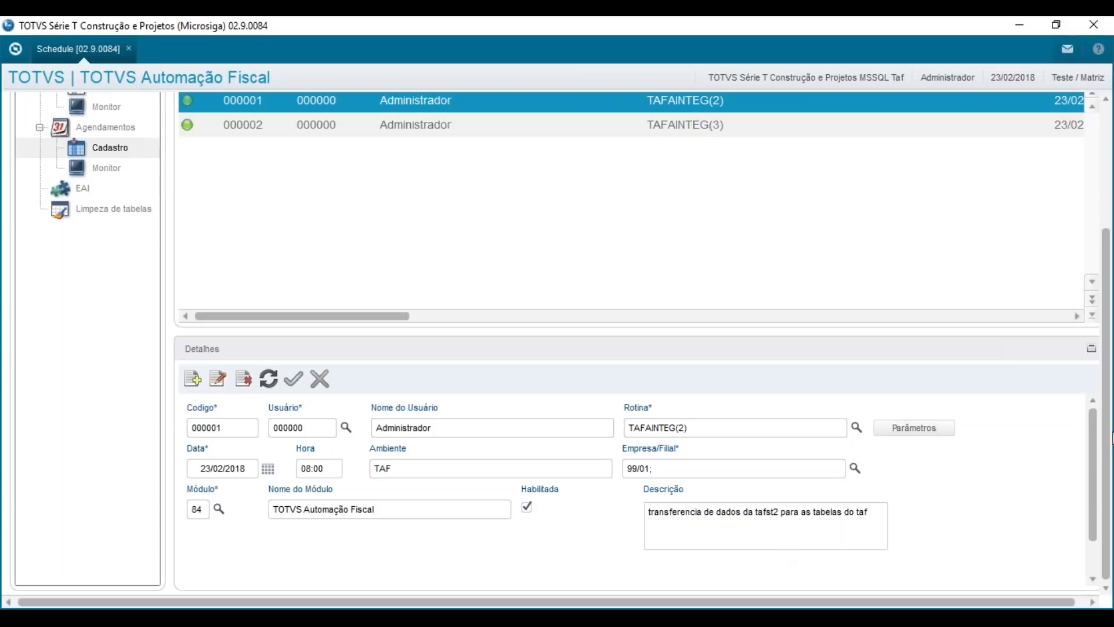
- Check the status of the Schedule's Task Manager and Queue Manager services and leave the Schedule routine
{"action": "left_click_drag", "start_coordinate": [1109, 371], "coordinate": [1110, 278]}
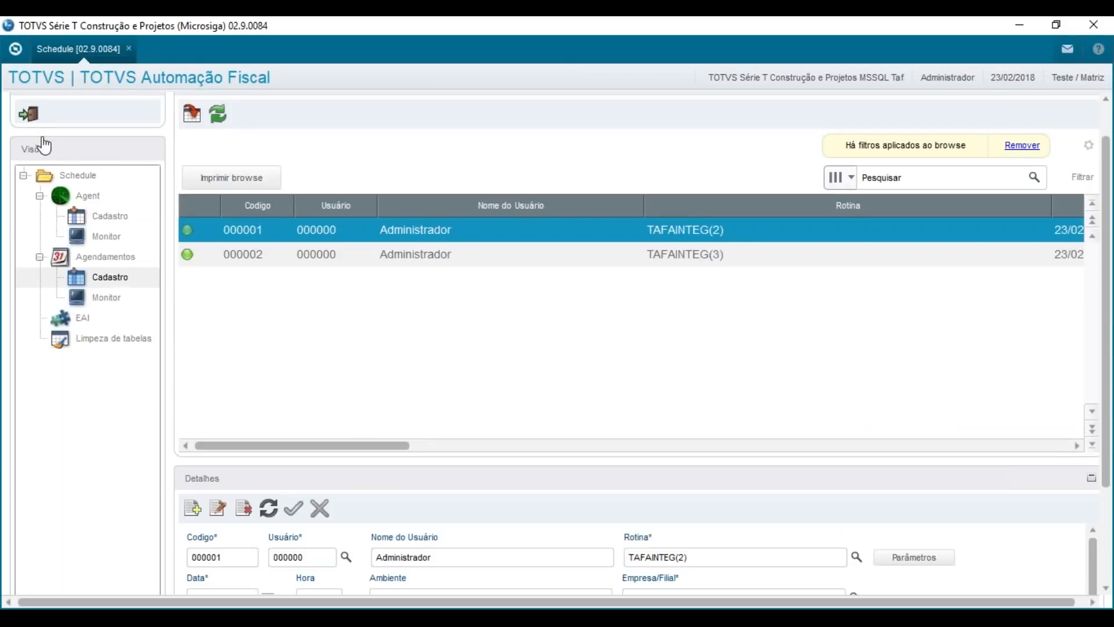
{"action": "left_click", "coordinate": [79, 178]}
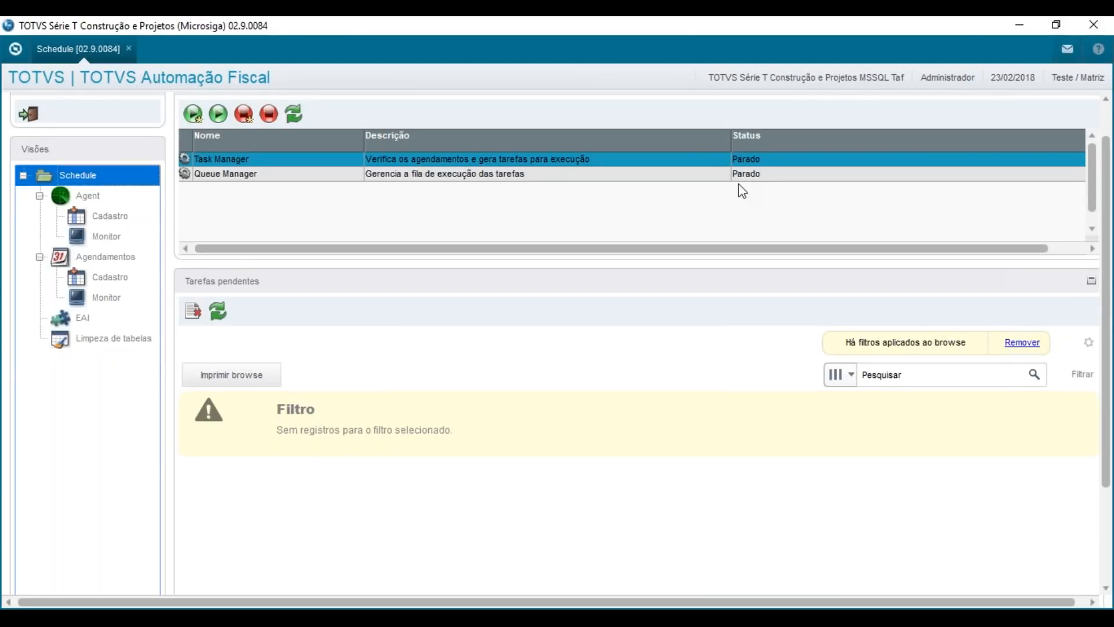
{"action": "left_click", "coordinate": [30, 116]}
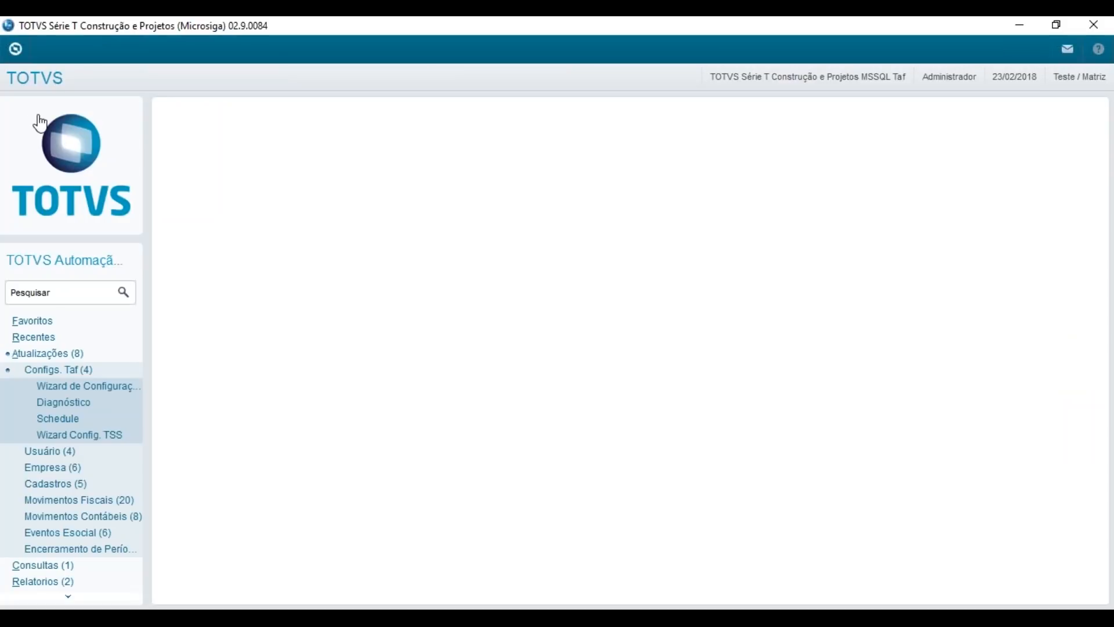
- Open the Grupo de Eventos routine among the Esocial functions of Miscelanea
{"action": "left_click", "coordinate": [82, 363]}
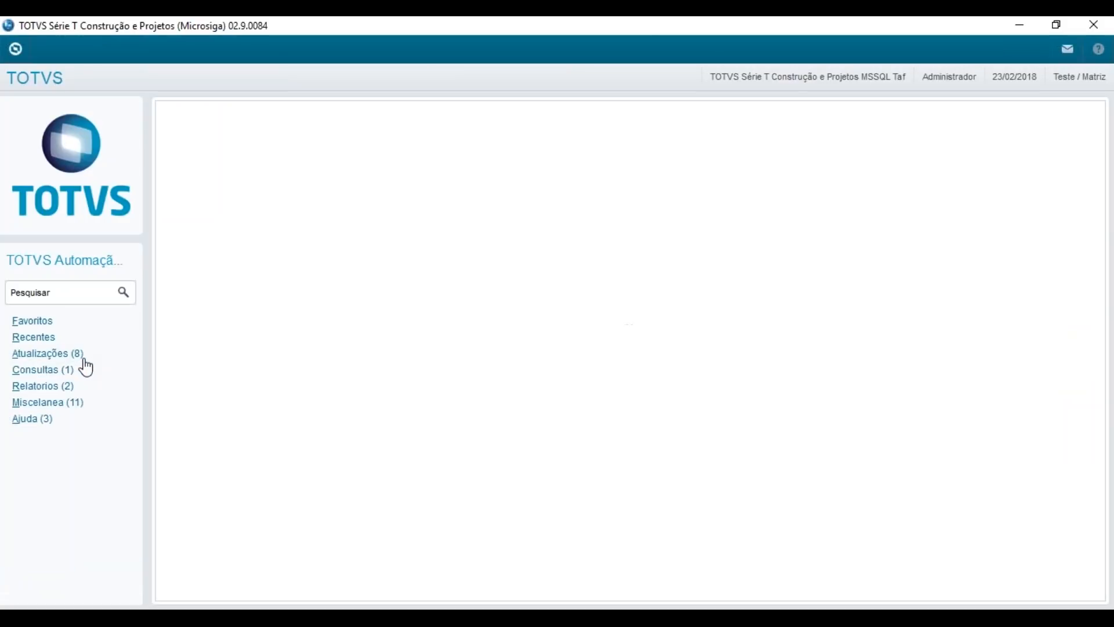
{"action": "left_click", "coordinate": [77, 403]}
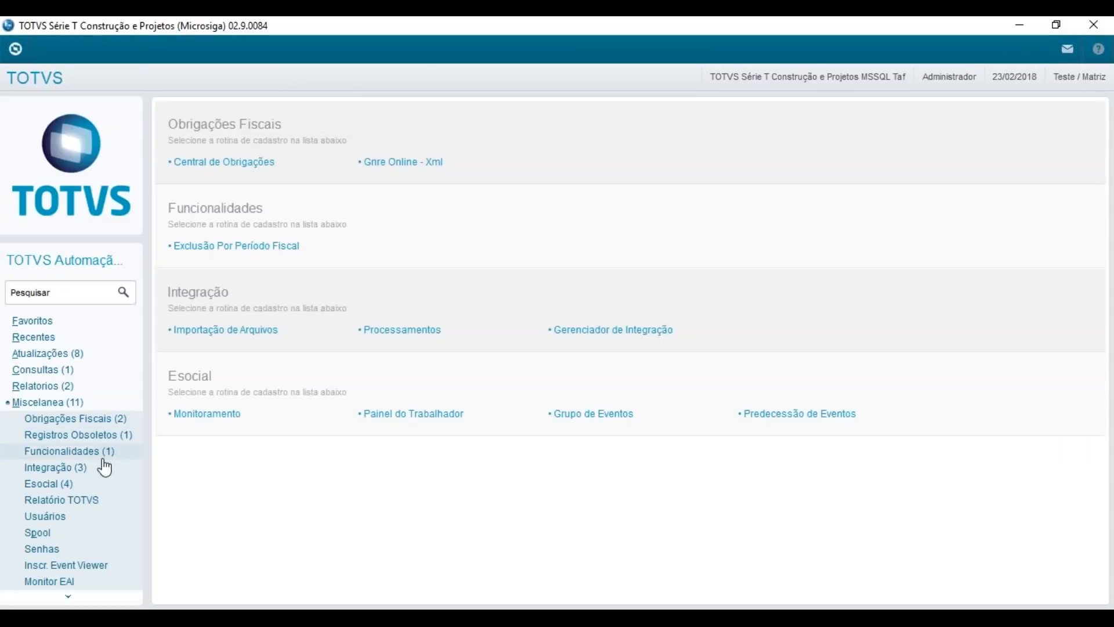
{"action": "left_click", "coordinate": [92, 485]}
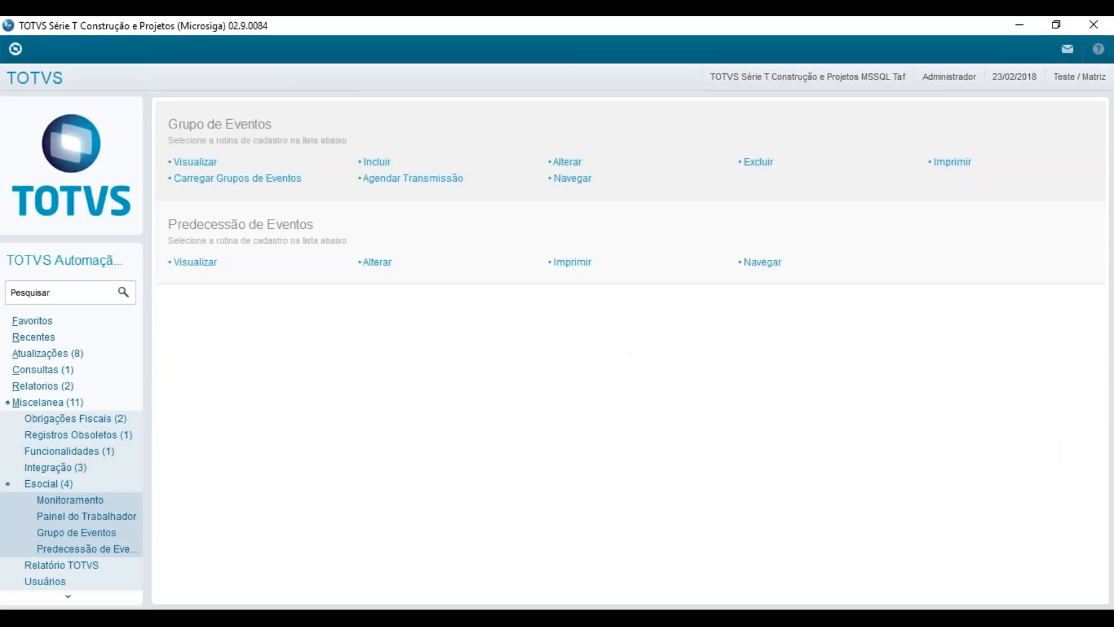
{"action": "left_click", "coordinate": [113, 533]}
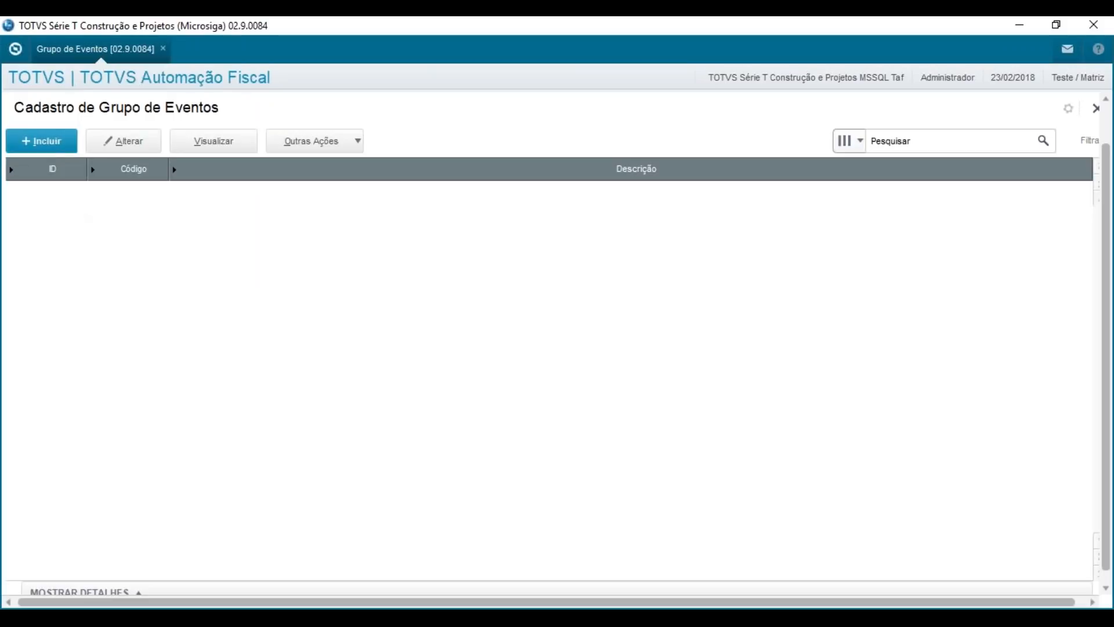
- Start a new event group with code 000001 and description EVENTOS NÃO PERIODICOS
{"action": "left_click", "coordinate": [36, 152]}
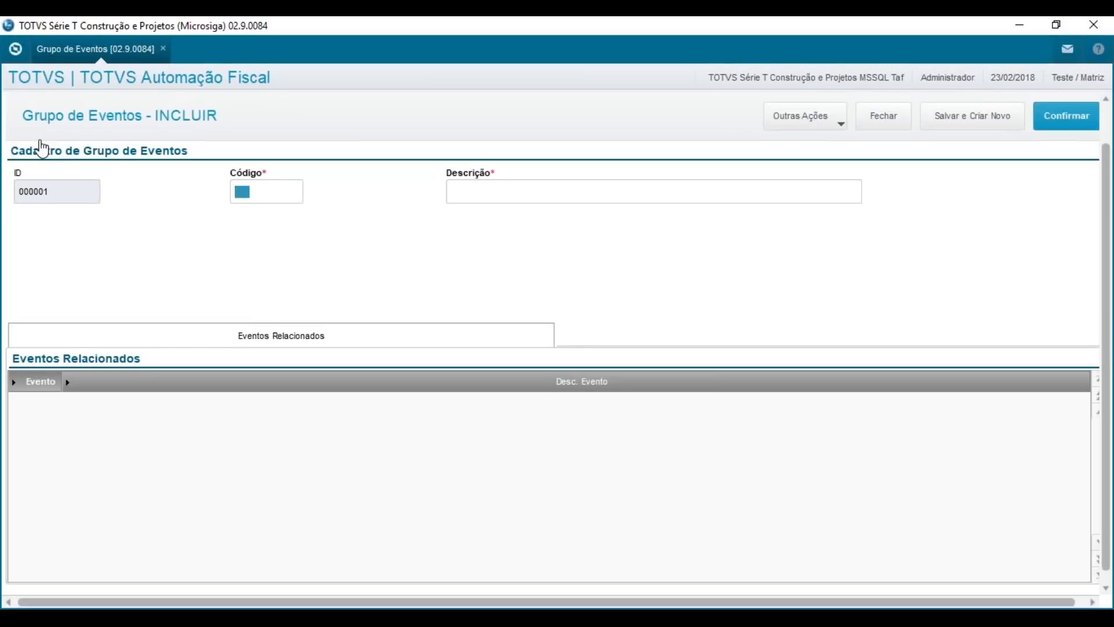
{"action": "type", "text": "000001"}
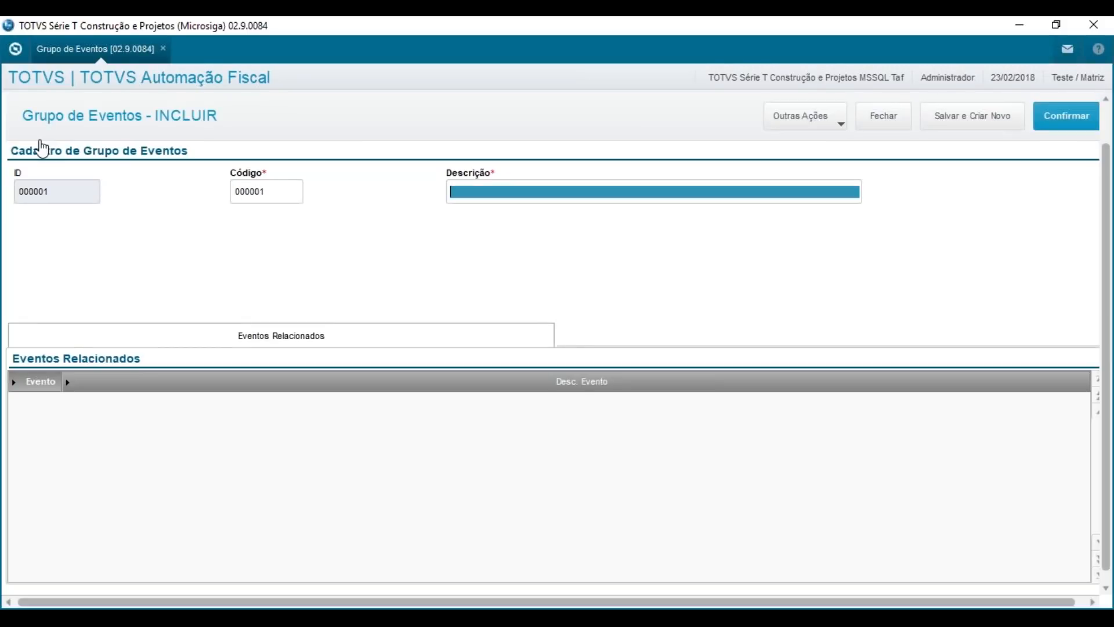
{"action": "type", "text": "EVENTOS NÃO PERIODICOS"}
{"action": "key", "text": "Tab"}
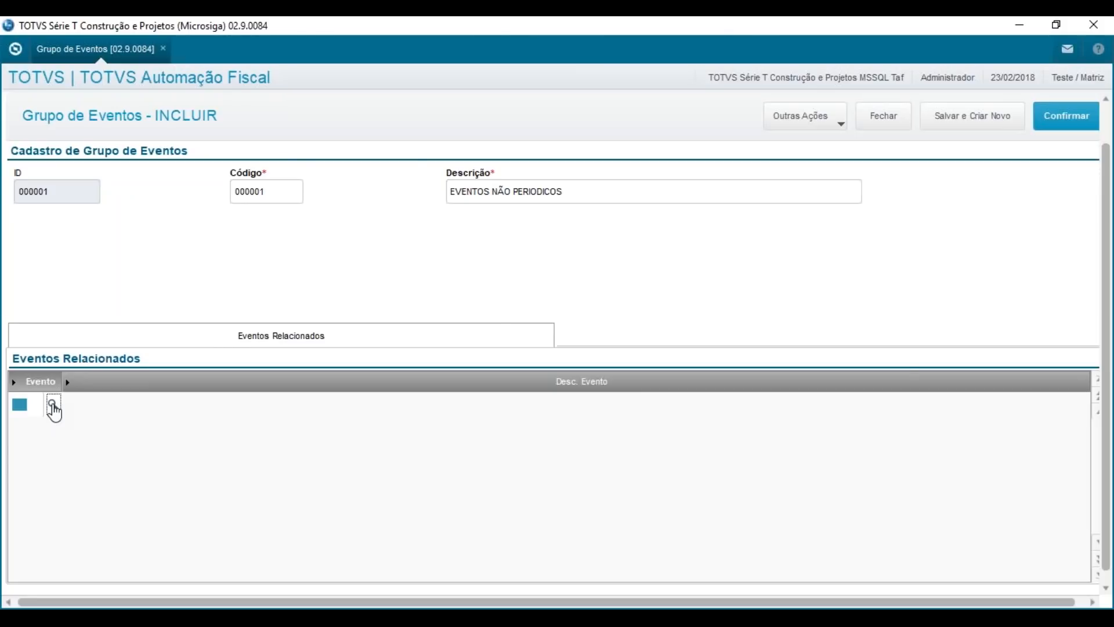
- Add event S-2200, the worker admission event, as the first related event of the group
{"action": "left_click", "coordinate": [53, 405]}
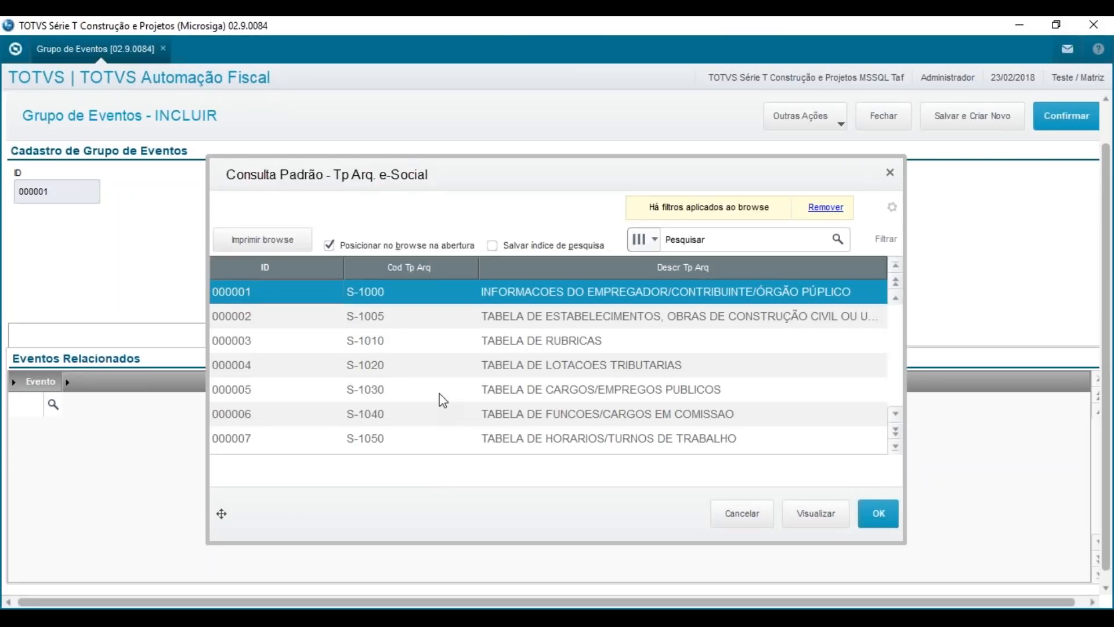
{"action": "left_click", "coordinate": [442, 400]}
{"action": "key", "text": "Down"}
{"action": "key", "text": "Down"}
{"action": "key", "text": "Down"}
{"action": "key", "text": "Down"}
{"action": "key", "text": "Down"}
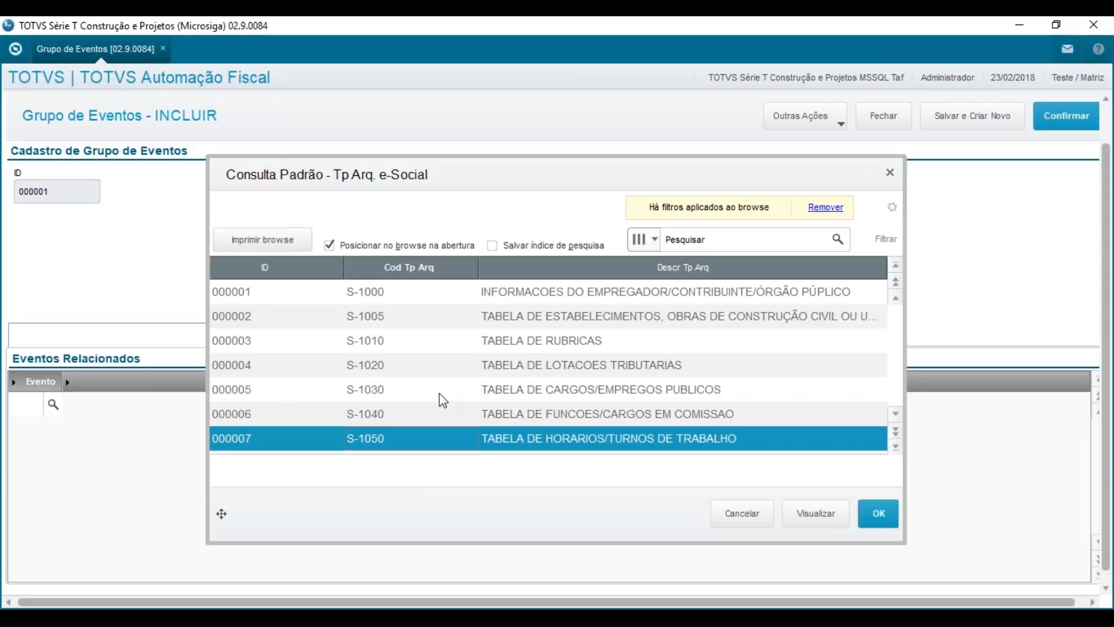
{"action": "key", "text": "Down"}
{"action": "key", "text": "Down"}
{"action": "key", "text": "Down"}
{"action": "key", "text": "Down"}
{"action": "key", "text": "Down"}
{"action": "key", "text": "Down"}
{"action": "key", "text": "Down"}
{"action": "key", "text": "Down"}
{"action": "key", "text": "Down"}
{"action": "key", "text": "Down"}
{"action": "key", "text": "Down"}
{"action": "key", "text": "Down"}
{"action": "key", "text": "Down"}
{"action": "key", "text": "Down"}
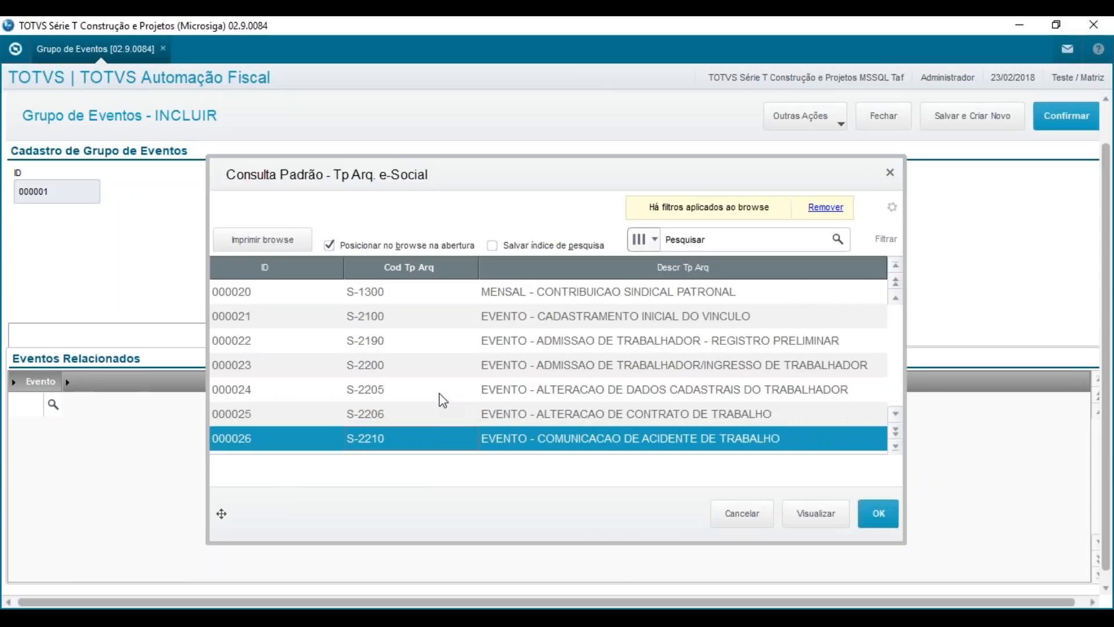
{"action": "key", "text": "Up"}
{"action": "key", "text": "Up"}
{"action": "key", "text": "Up"}
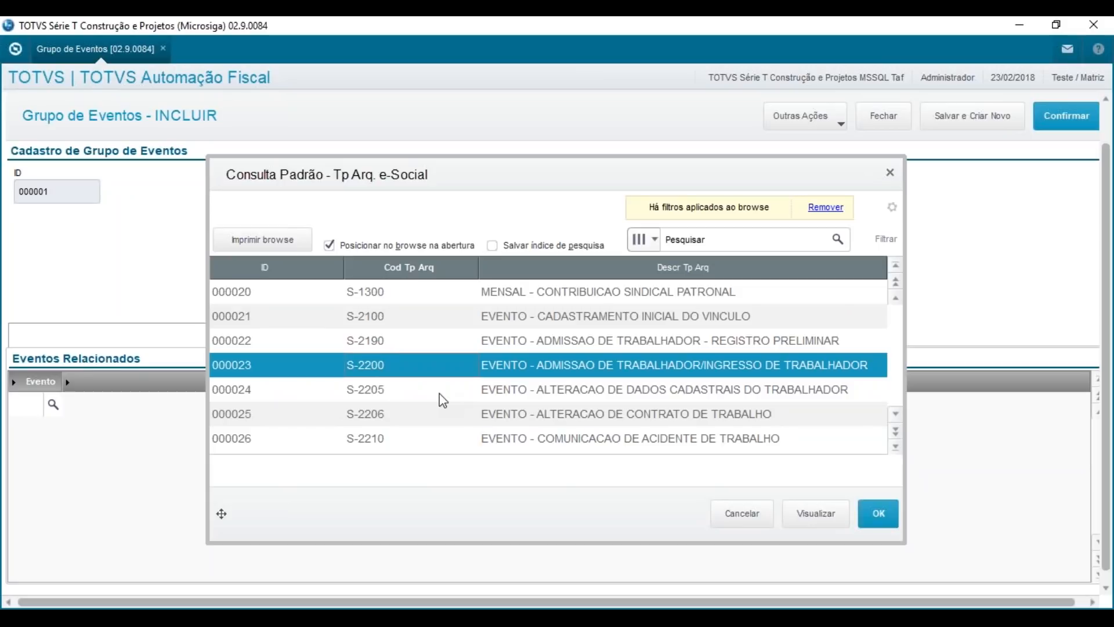
{"action": "key", "text": "Return"}
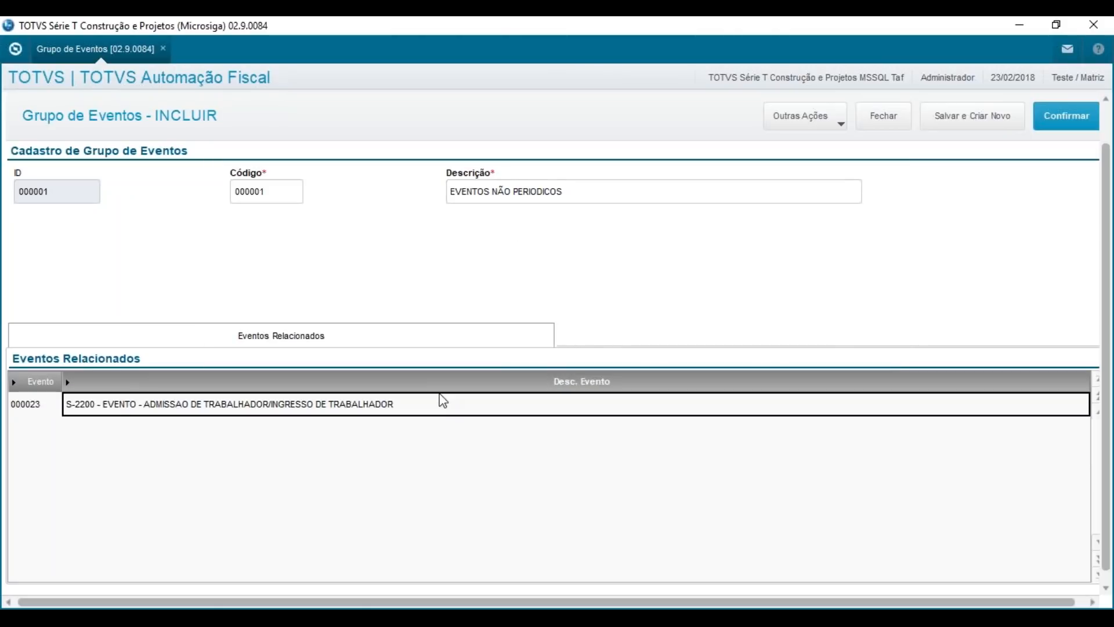
- Add event S-2210, the work accident communication event, as the second related event of the group
{"action": "key", "text": "Down"}
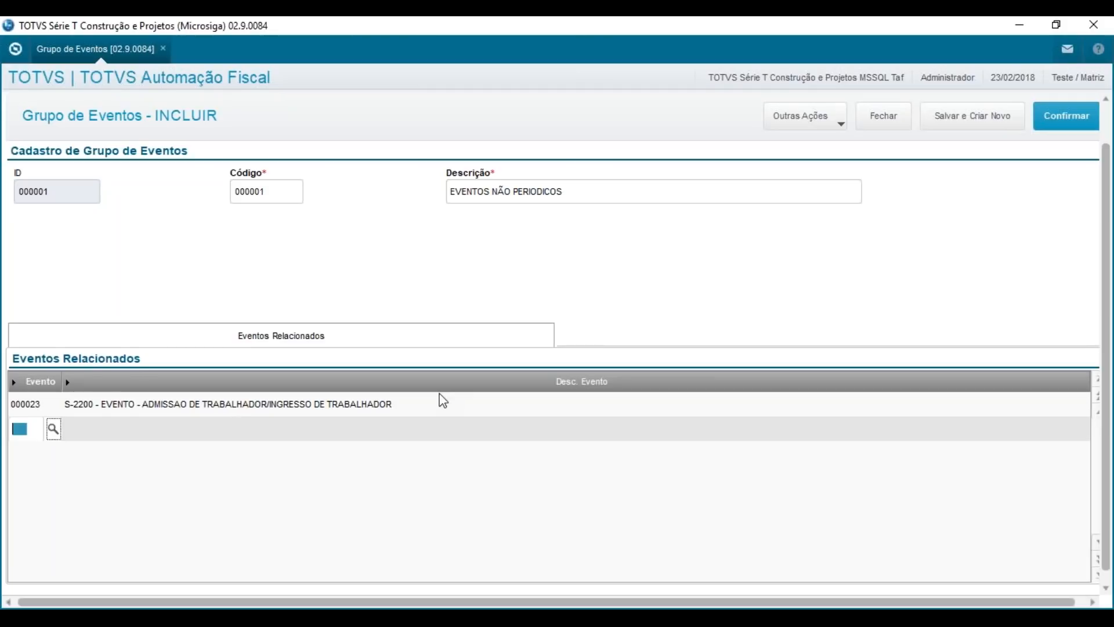
{"action": "key", "text": "F3"}
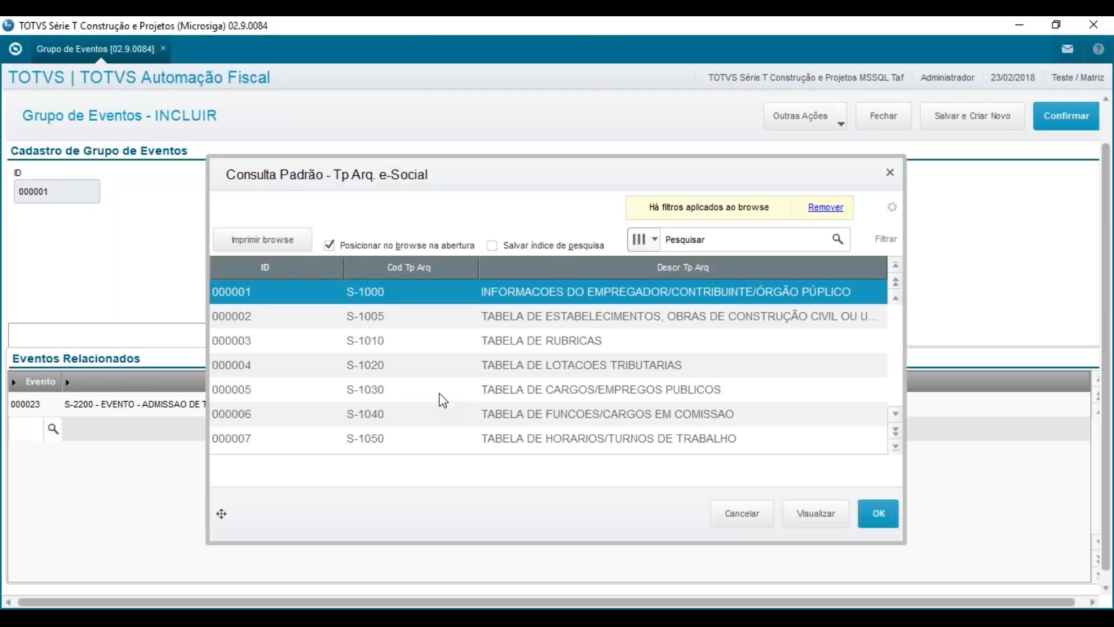
{"action": "left_click", "coordinate": [506, 400]}
{"action": "key", "text": "Down"}
{"action": "key", "text": "Down"}
{"action": "key", "text": "Down"}
{"action": "key", "text": "Down"}
{"action": "key", "text": "Down"}
{"action": "key", "text": "Down"}
{"action": "key", "text": "Down"}
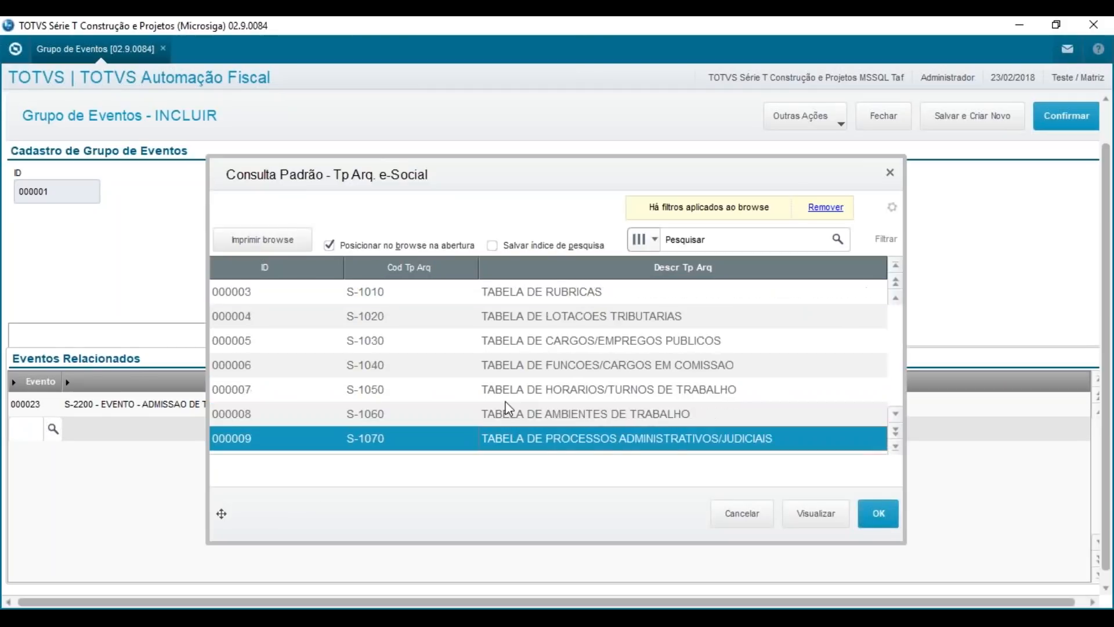
{"action": "key", "text": "Down"}
{"action": "key", "text": "Down"}
{"action": "key", "text": "Down"}
{"action": "key", "text": "Down"}
{"action": "key", "text": "Down"}
{"action": "key", "text": "Down"}
{"action": "key", "text": "Down"}
{"action": "key", "text": "Down"}
{"action": "key", "text": "Down"}
{"action": "key", "text": "Down"}
{"action": "key", "text": "Down"}
{"action": "key", "text": "Down"}
{"action": "key", "text": "Down"}
{"action": "key", "text": "Down"}
{"action": "key", "text": "Down"}
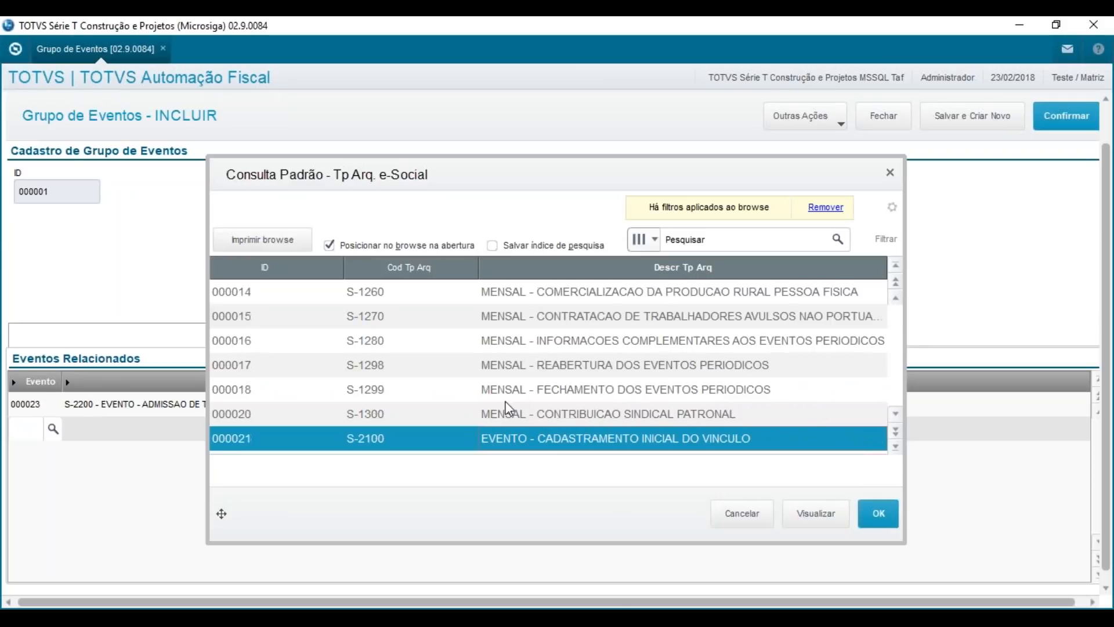
{"action": "key", "text": "Up"}
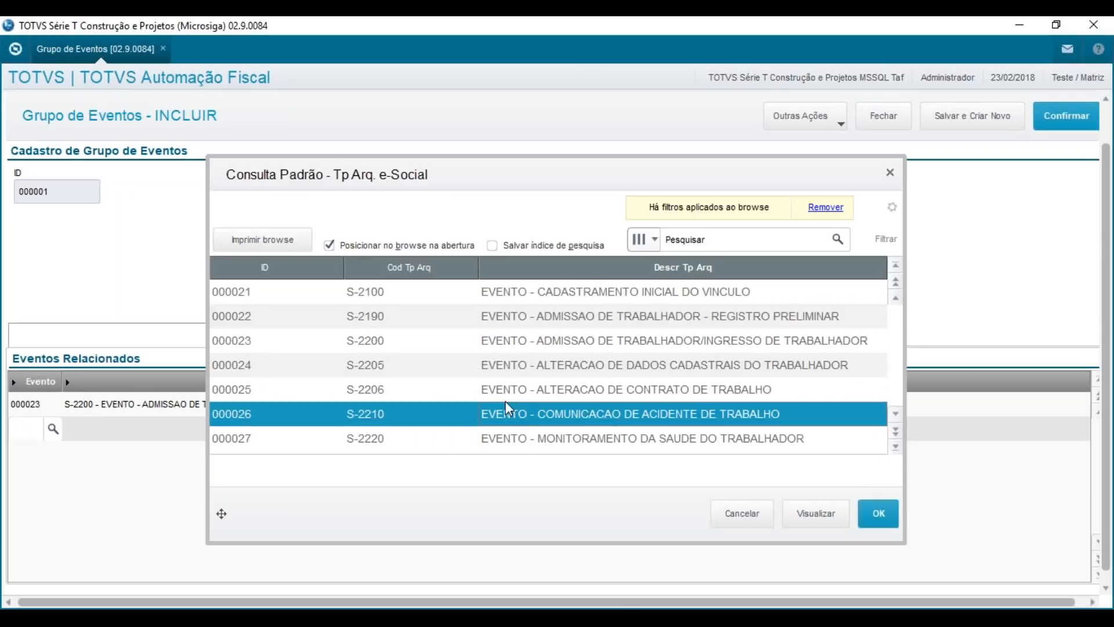
{"action": "key", "text": "Return"}
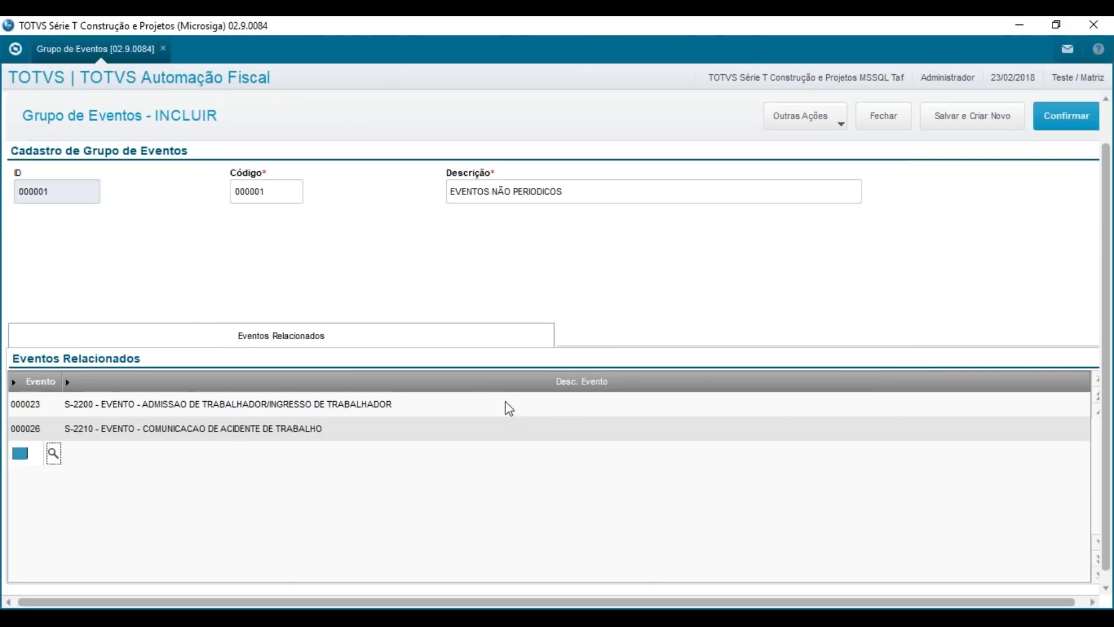
- Add event S-2299, the Desligamento event, as the third related event of the group
{"action": "key", "text": "F3"}
{"action": "key", "text": "Down"}
{"action": "key", "text": "Down"}
{"action": "key", "text": "Down"}
{"action": "key", "text": "Down"}
{"action": "key", "text": "Down"}
{"action": "key", "text": "Down"}
{"action": "key", "text": "Down"}
{"action": "key", "text": "Down"}
{"action": "key", "text": "Down"}
{"action": "key", "text": "Down"}
{"action": "key", "text": "Down"}
{"action": "key", "text": "Down"}
{"action": "key", "text": "Down"}
{"action": "key", "text": "Down"}
{"action": "key", "text": "Down"}
{"action": "key", "text": "Down"}
{"action": "key", "text": "Down"}
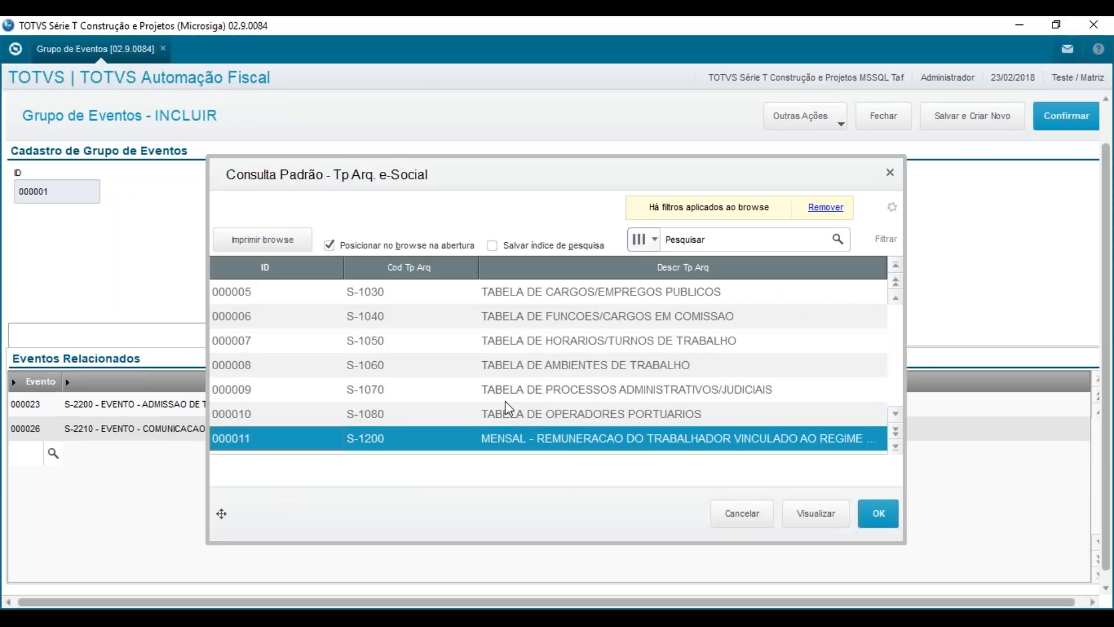
{"action": "key", "text": "Down"}
{"action": "key", "text": "Down"}
{"action": "key", "text": "Down"}
{"action": "key", "text": "Down"}
{"action": "key", "text": "Down"}
{"action": "key", "text": "Down"}
{"action": "key", "text": "Down"}
{"action": "key", "text": "Down"}
{"action": "key", "text": "Down"}
{"action": "key", "text": "Down"}
{"action": "key", "text": "Down"}
{"action": "key", "text": "Down"}
{"action": "key", "text": "Down"}
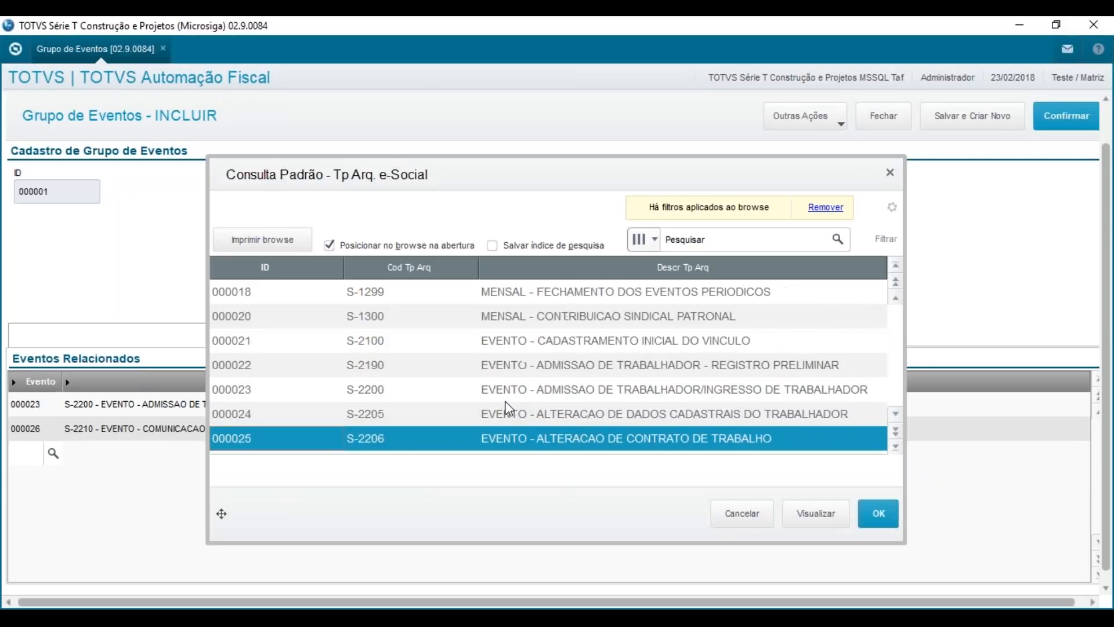
{"action": "key", "text": "Down"}
{"action": "key", "text": "Down"}
{"action": "key", "text": "Down"}
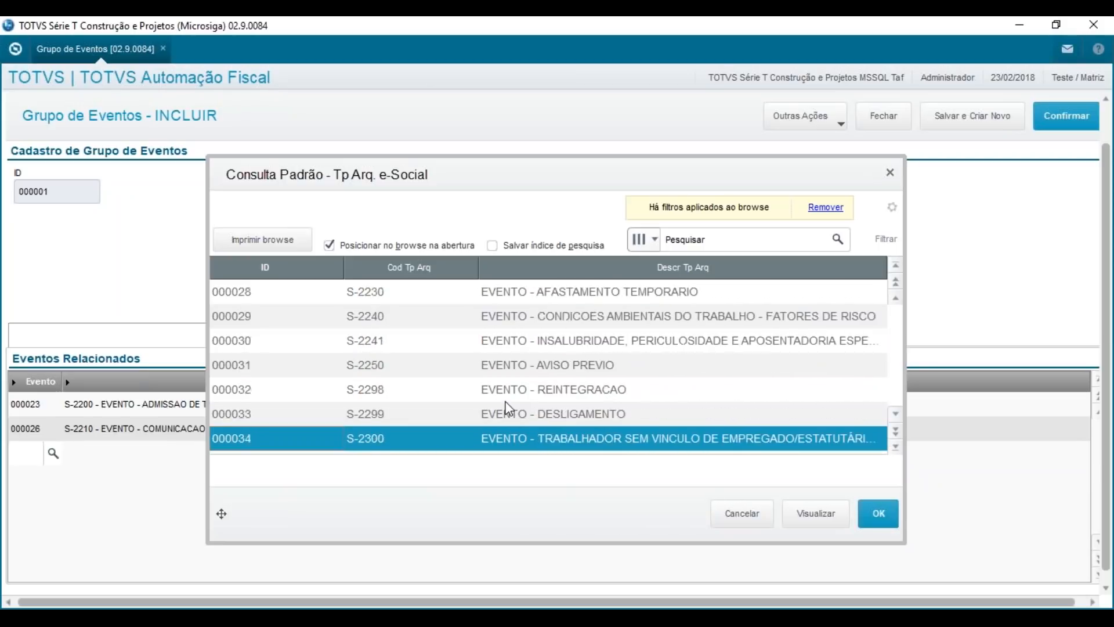
{"action": "key", "text": "Down"}
{"action": "key", "text": "Up"}
{"action": "key", "text": "Up"}
{"action": "key", "text": "Up"}
{"action": "key", "text": "Down"}
{"action": "key", "text": "Return"}
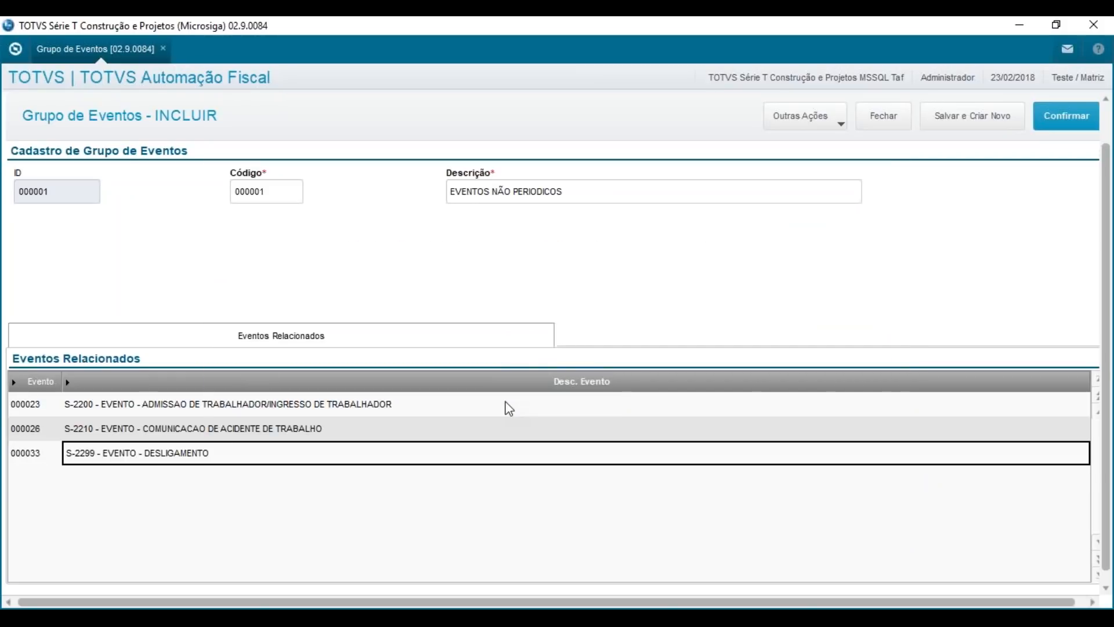
- Save the EVENTOS NÃO PERIODICOS event group with its related events and dismiss the message
{"action": "key", "text": "Down"}
{"action": "key", "text": "Up"}
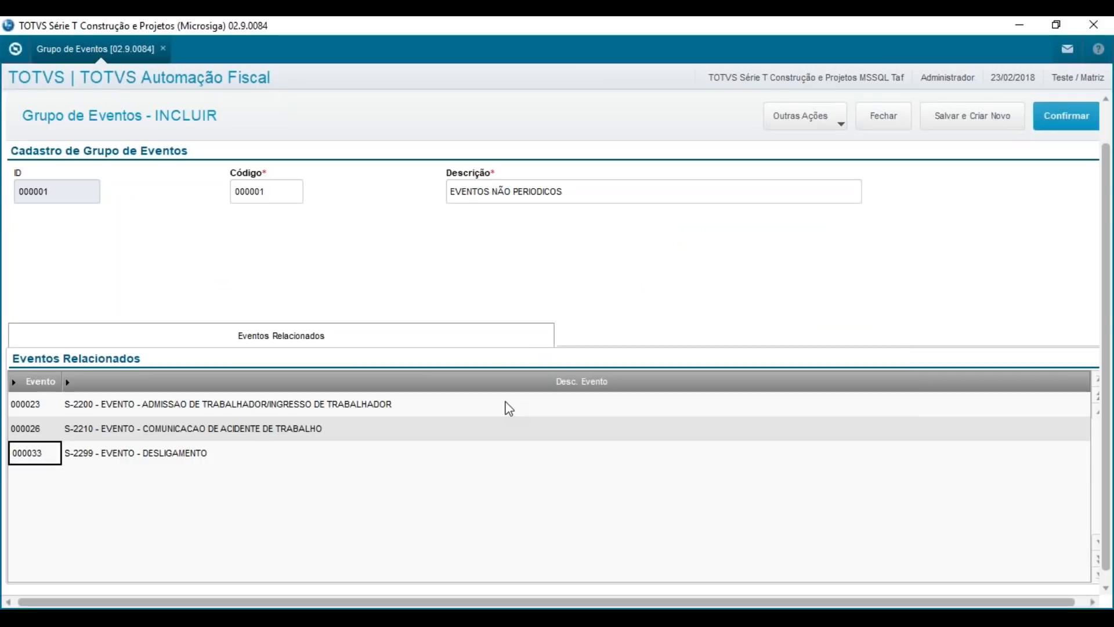
{"action": "left_click", "coordinate": [1063, 118]}
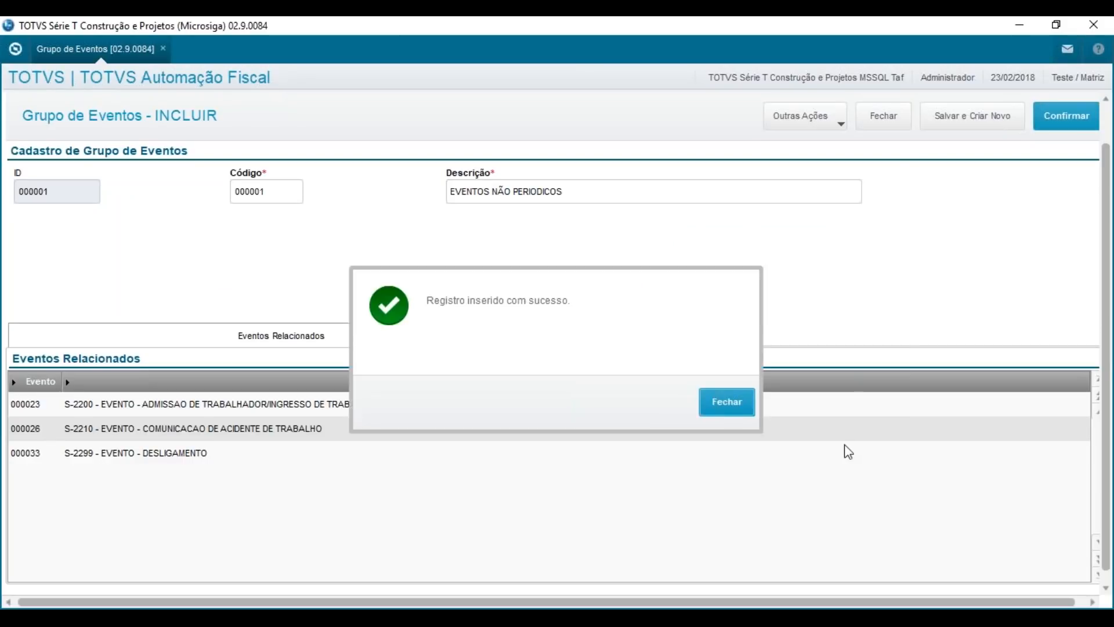
{"action": "left_click", "coordinate": [718, 406]}
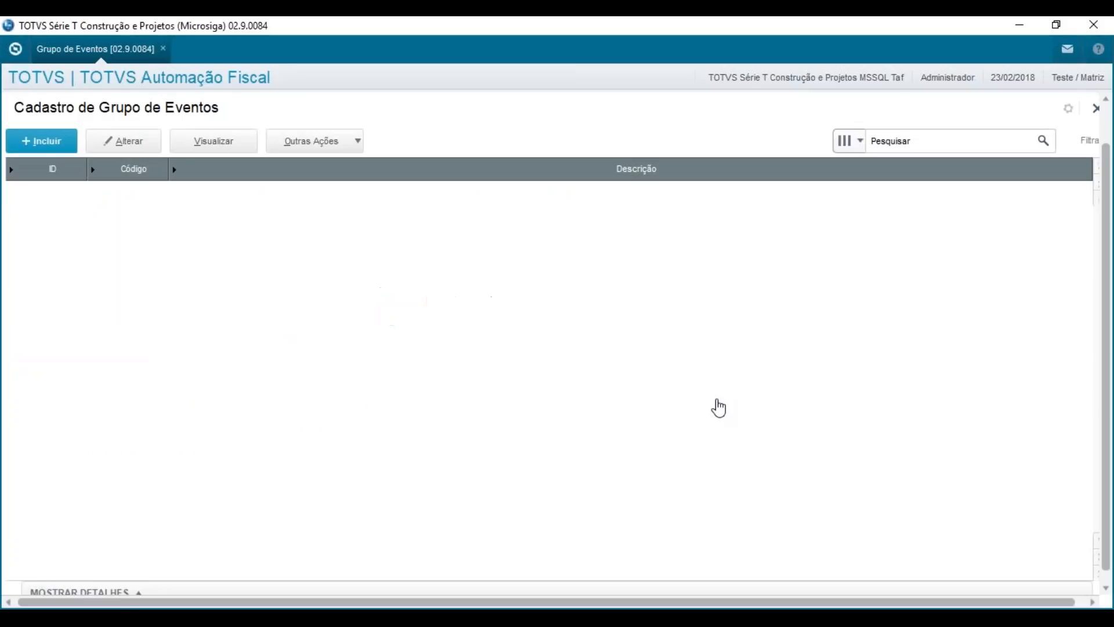
- Start a new event group with code 000002 and description EVENTOS PERIODICOS
{"action": "left_click", "coordinate": [39, 152]}
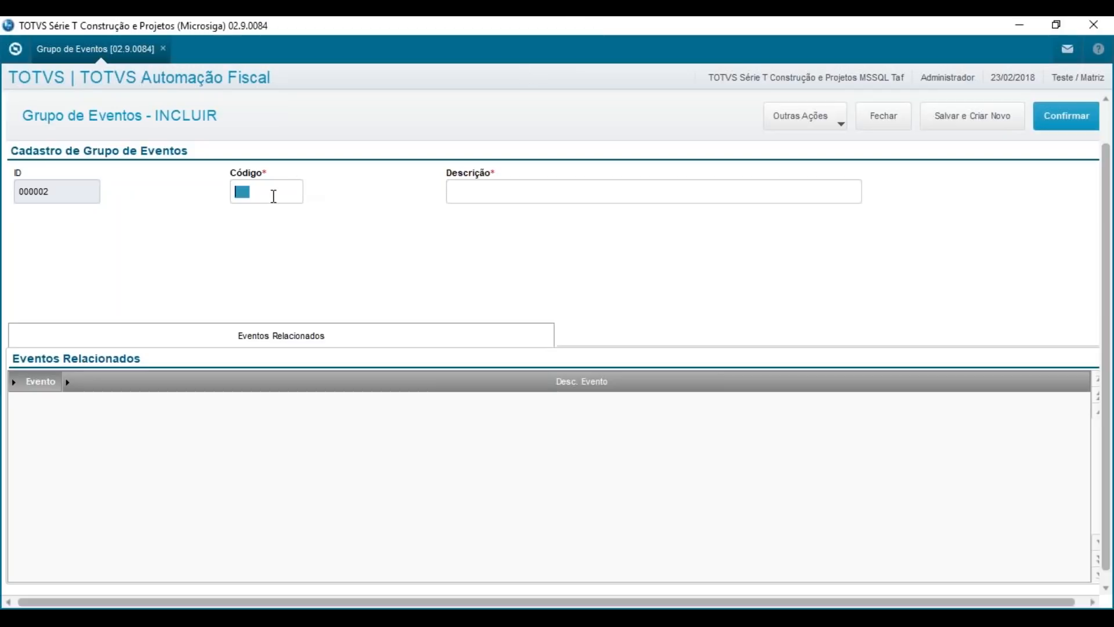
{"action": "type", "text": "000002"}
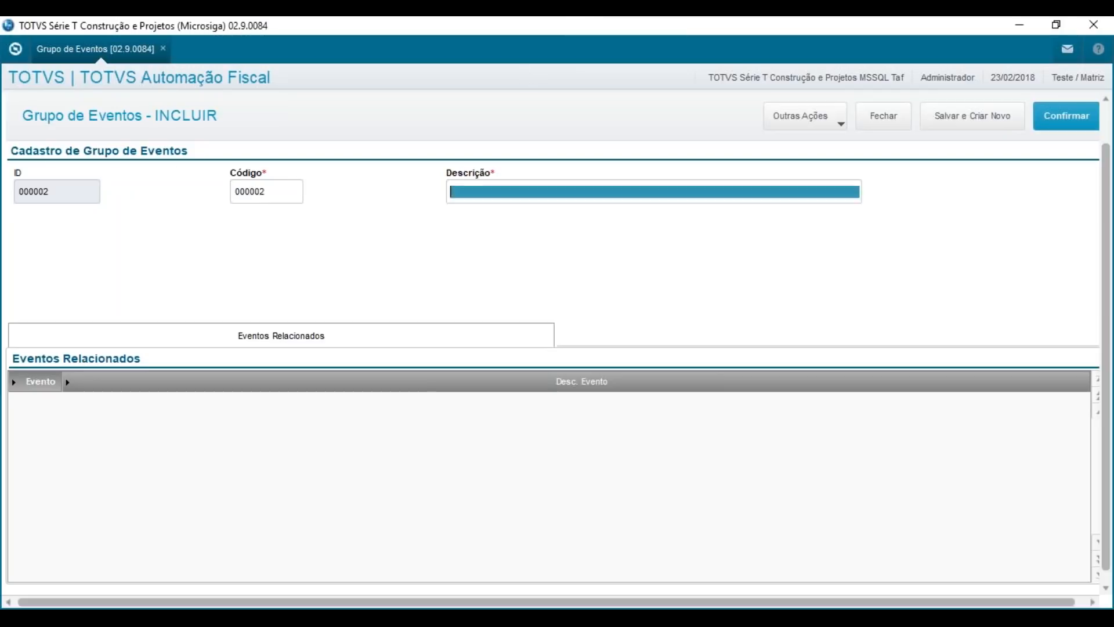
{"action": "type", "text": "EVENTO"}
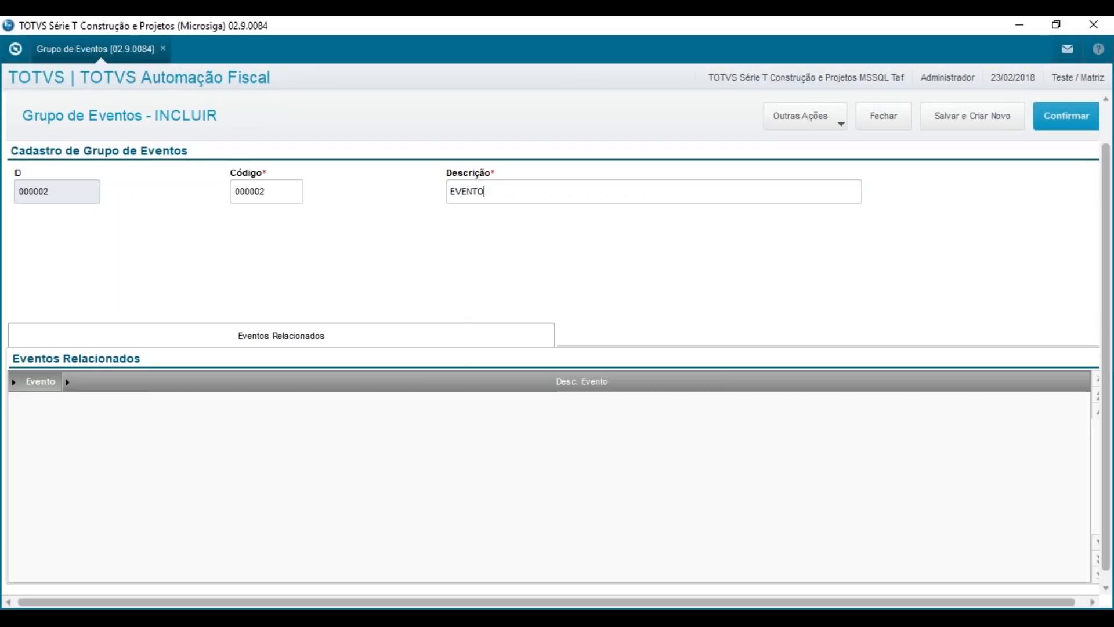
{"action": "type", "text": "S PERIODICOS"}
{"action": "key", "text": "Tab"}
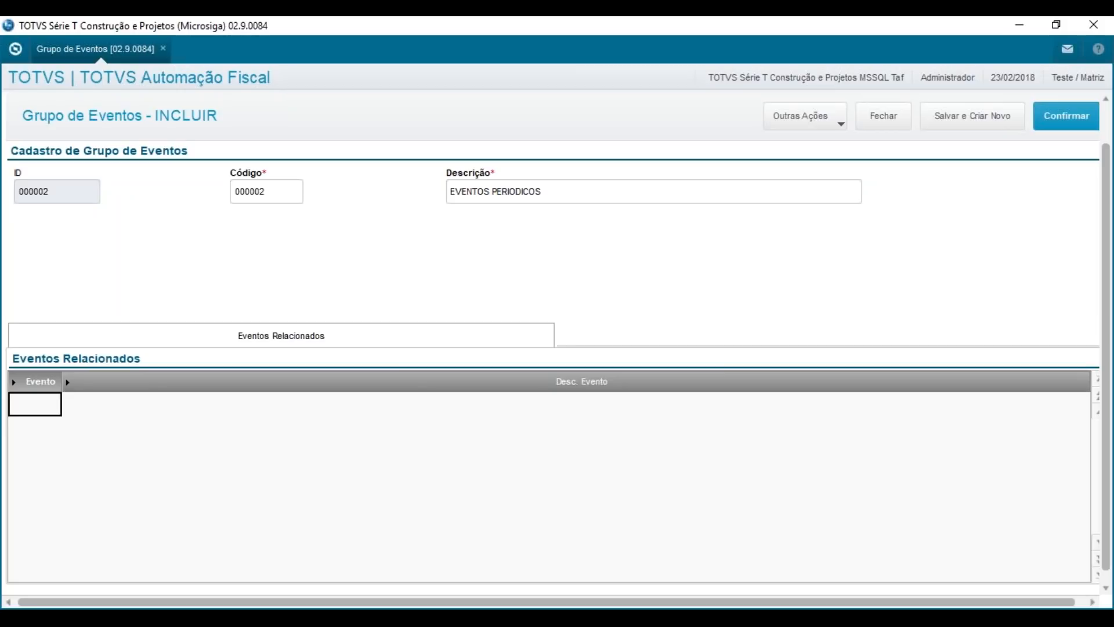
- Add event S-1200, the monthly worker remuneration event, as the first related event of the group
{"action": "key", "text": "Return"}
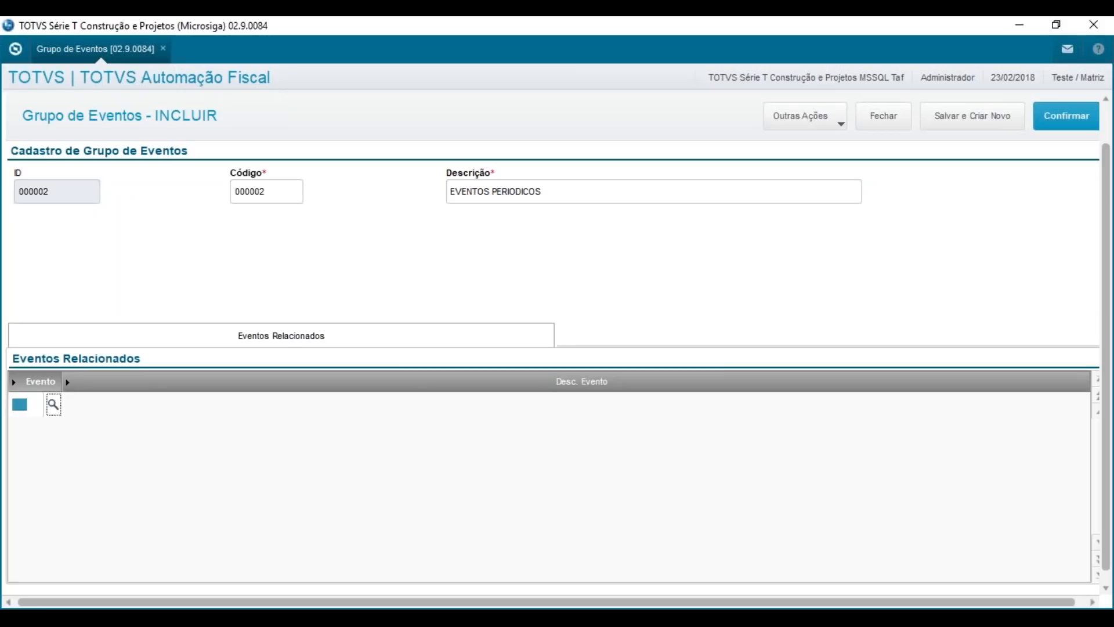
{"action": "key", "text": "F3"}
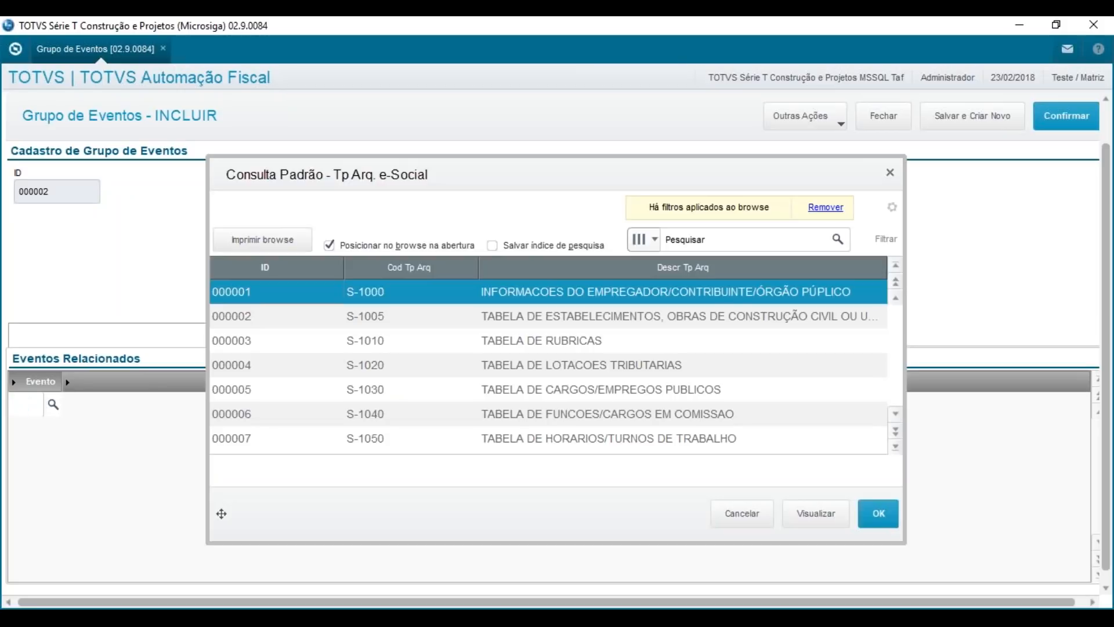
{"action": "left_click", "coordinate": [480, 421]}
{"action": "key", "text": "Down"}
{"action": "key", "text": "Down"}
{"action": "key", "text": "Down"}
{"action": "key", "text": "Down"}
{"action": "key", "text": "Down"}
{"action": "key", "text": "Down"}
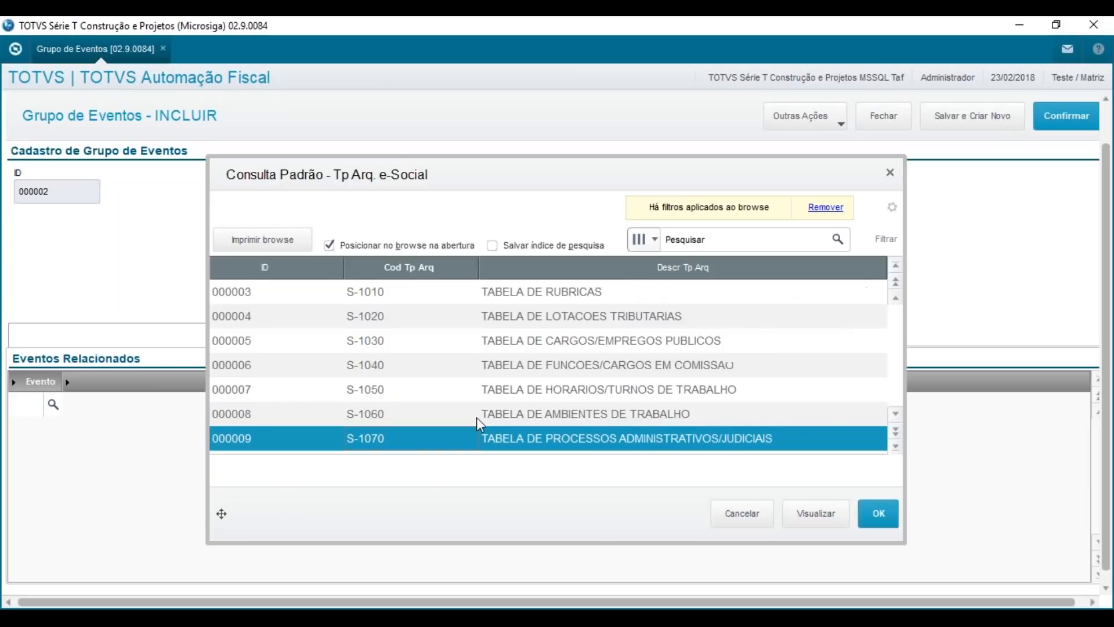
{"action": "key", "text": "Down"}
{"action": "key", "text": "Down"}
{"action": "key", "text": "Down"}
{"action": "key", "text": "Down"}
{"action": "key", "text": "Down"}
{"action": "key", "text": "Down"}
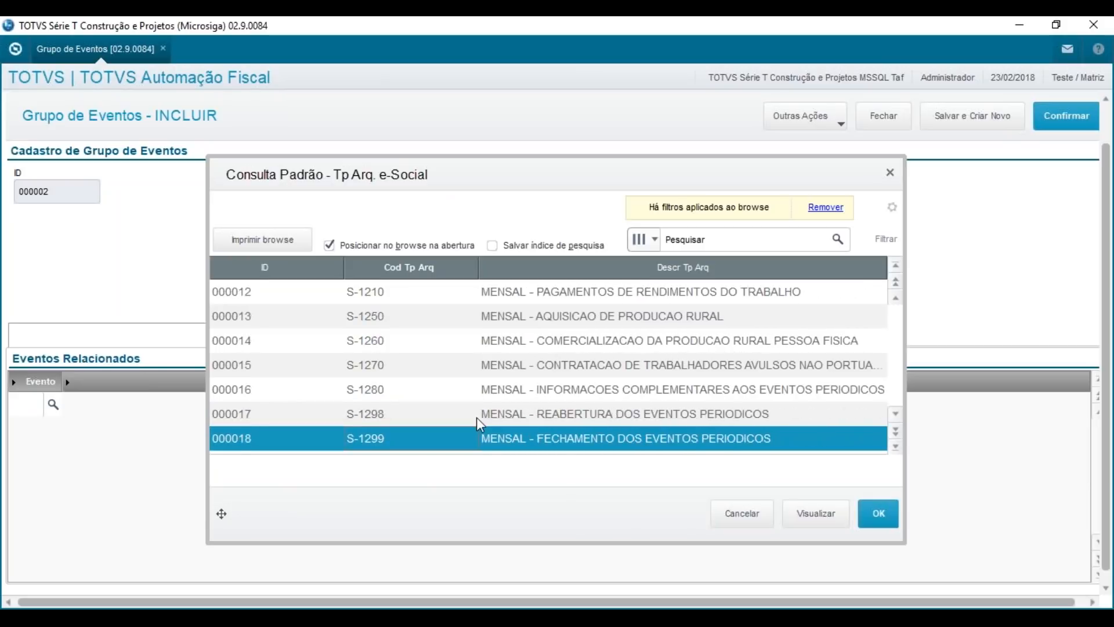
{"action": "key", "text": "Up"}
{"action": "key", "text": "Up"}
{"action": "key", "text": "Up"}
{"action": "key", "text": "Up"}
{"action": "key", "text": "Up"}
{"action": "key", "text": "Up"}
{"action": "key", "text": "Up"}
{"action": "key", "text": "Up"}
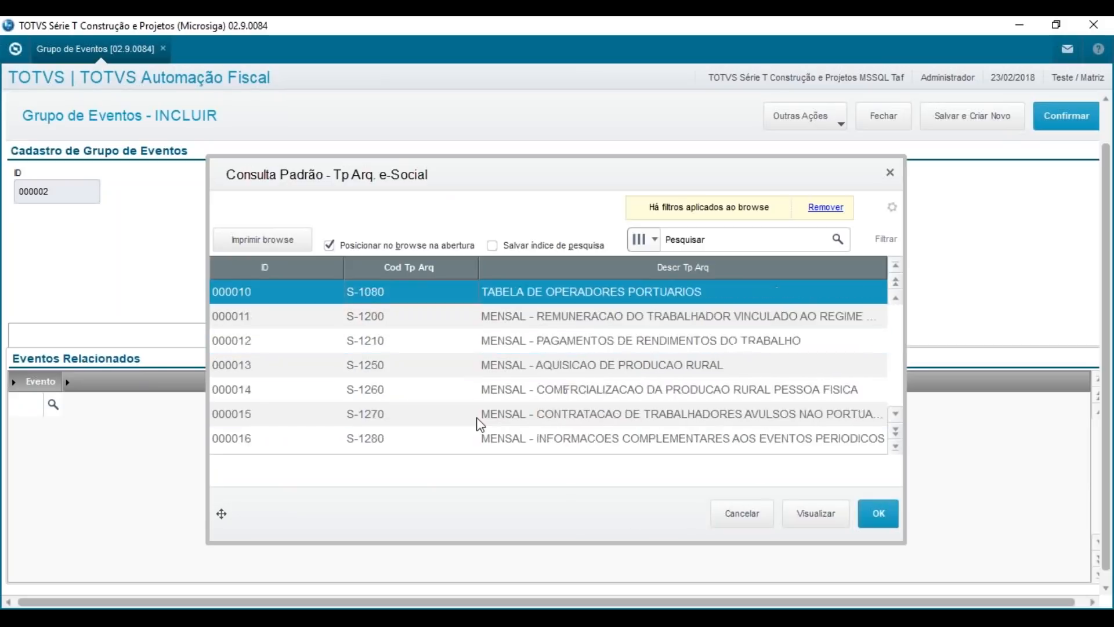
{"action": "key", "text": "Down"}
{"action": "key", "text": "Return"}
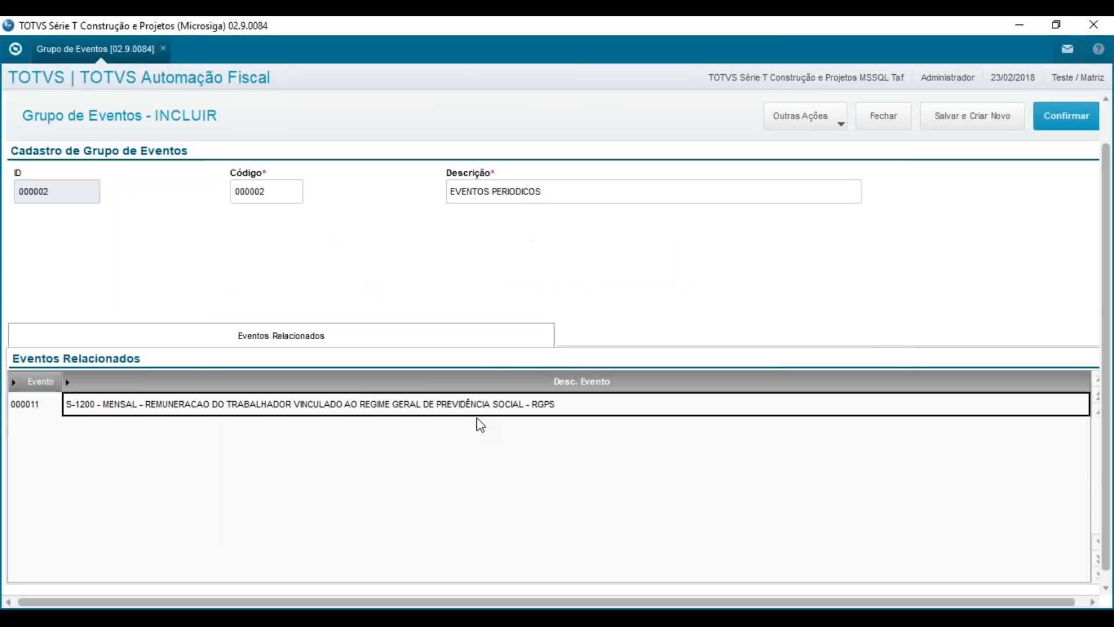
- Add event S-1250, the monthly rural production acquisition event, as the second related event of the group
{"action": "key", "text": "Down"}
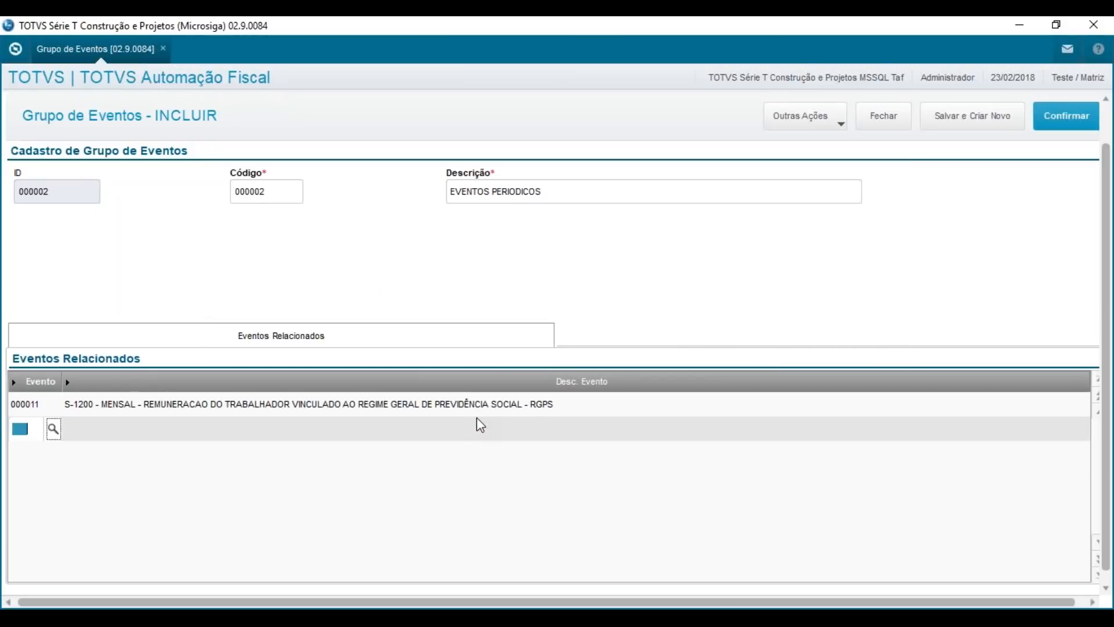
{"action": "key", "text": "F3"}
{"action": "key", "text": "Down"}
{"action": "key", "text": "Down"}
{"action": "key", "text": "Down"}
{"action": "key", "text": "Down"}
{"action": "key", "text": "Down"}
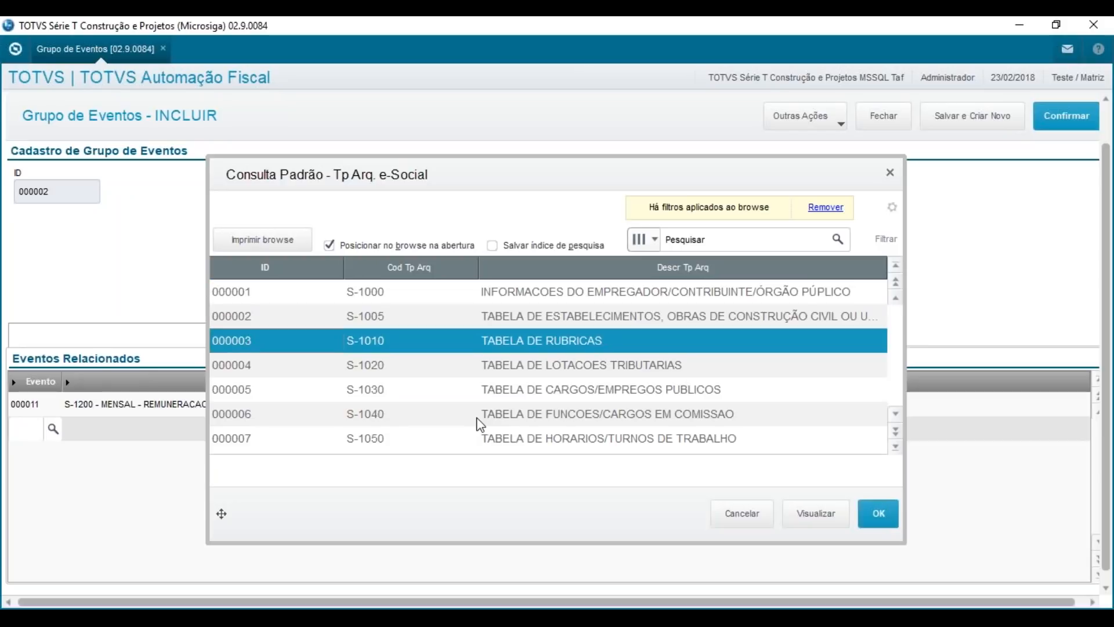
{"action": "key", "text": "Down"}
{"action": "key", "text": "Down"}
{"action": "key", "text": "Down"}
{"action": "key", "text": "Down"}
{"action": "key", "text": "Down"}
{"action": "key", "text": "Down"}
{"action": "key", "text": "Down"}
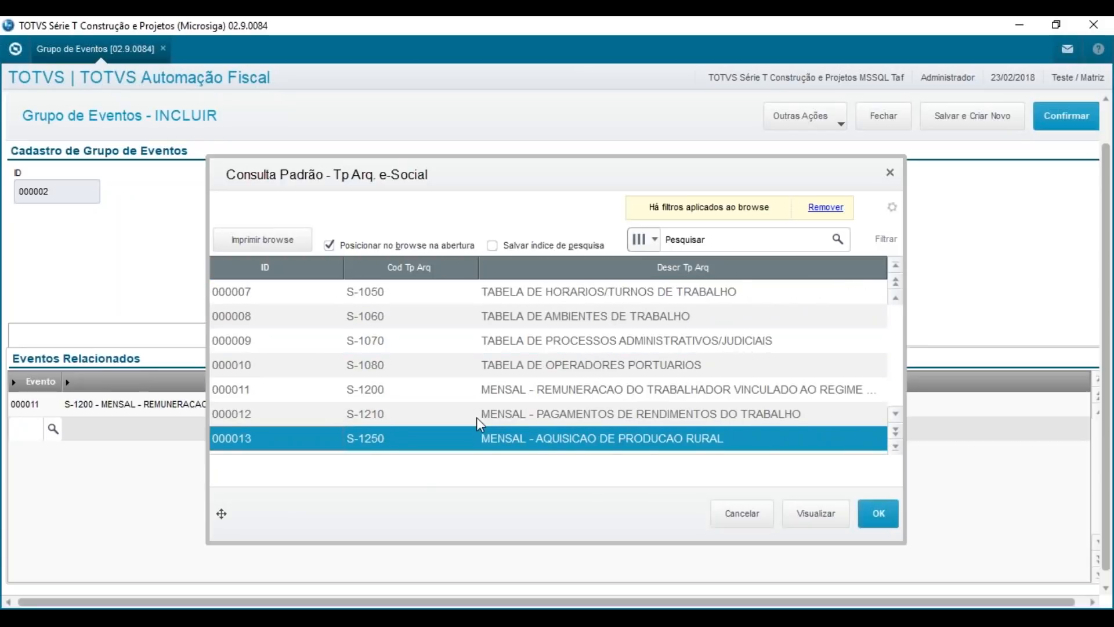
{"action": "key", "text": "Down"}
{"action": "key", "text": "Down"}
{"action": "key", "text": "Return"}
{"action": "key", "text": "Return"}
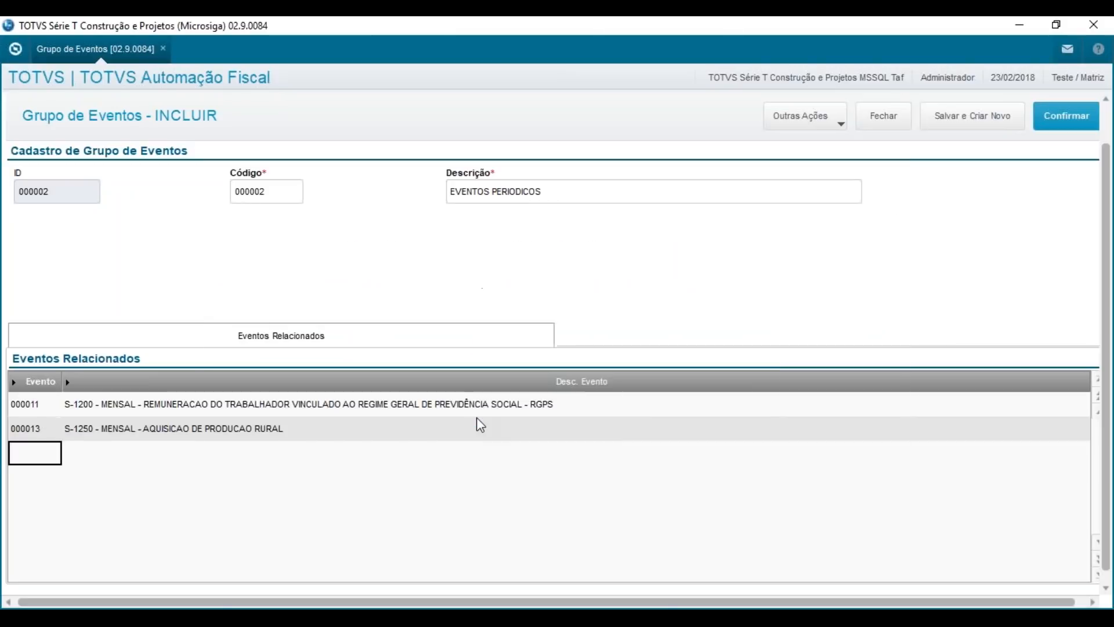
- Save the EVENTOS PERIODICOS event group with its related events and dismiss the message
{"action": "key", "text": "Up"}
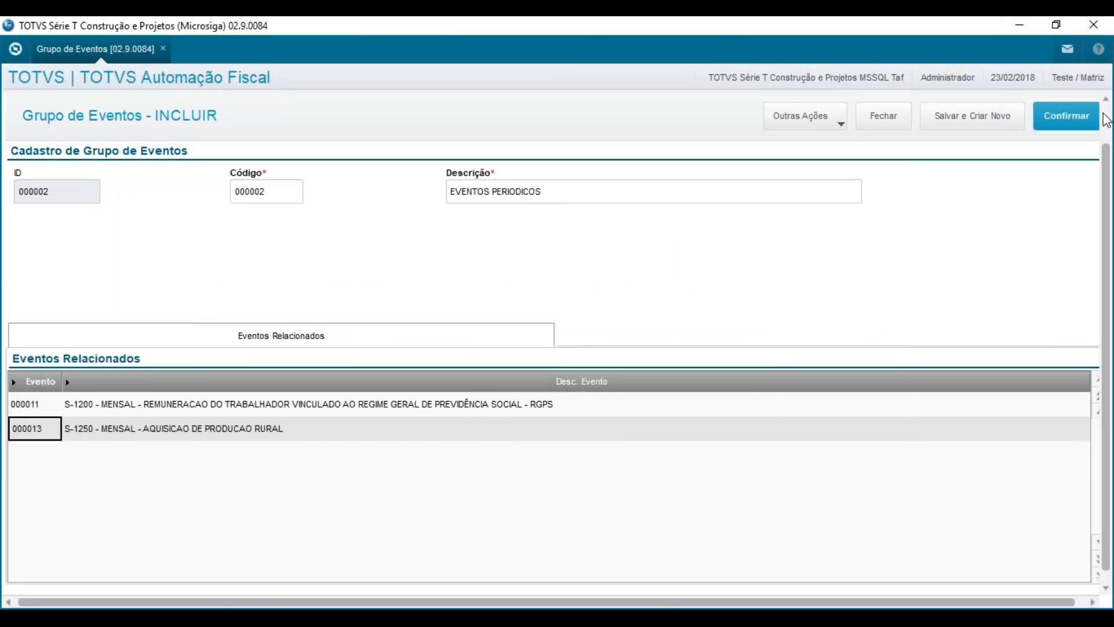
{"action": "left_click", "coordinate": [1069, 119]}
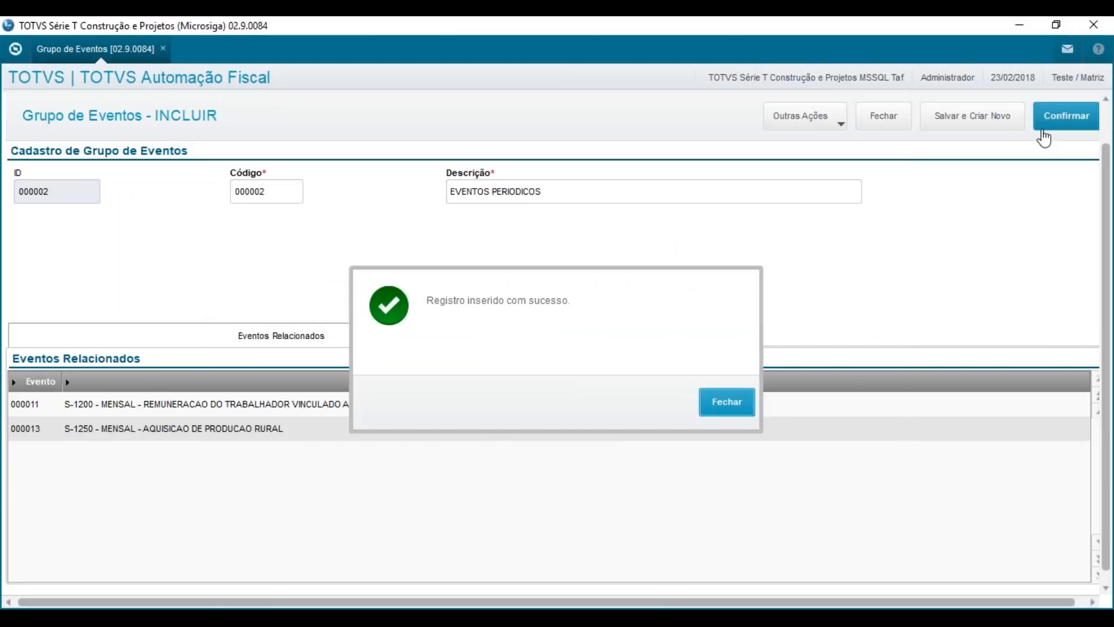
{"action": "left_click", "coordinate": [727, 402]}
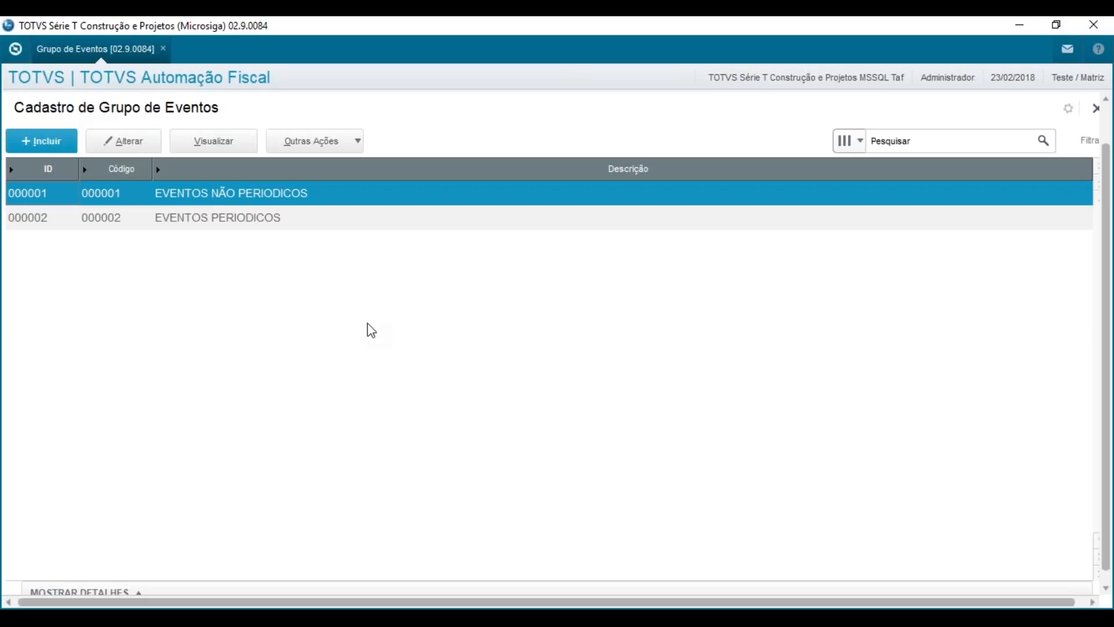
- Leave the event group registration and open the Cadastro of Agendamentos in the TAF Schedule
{"action": "key", "text": "Escape"}
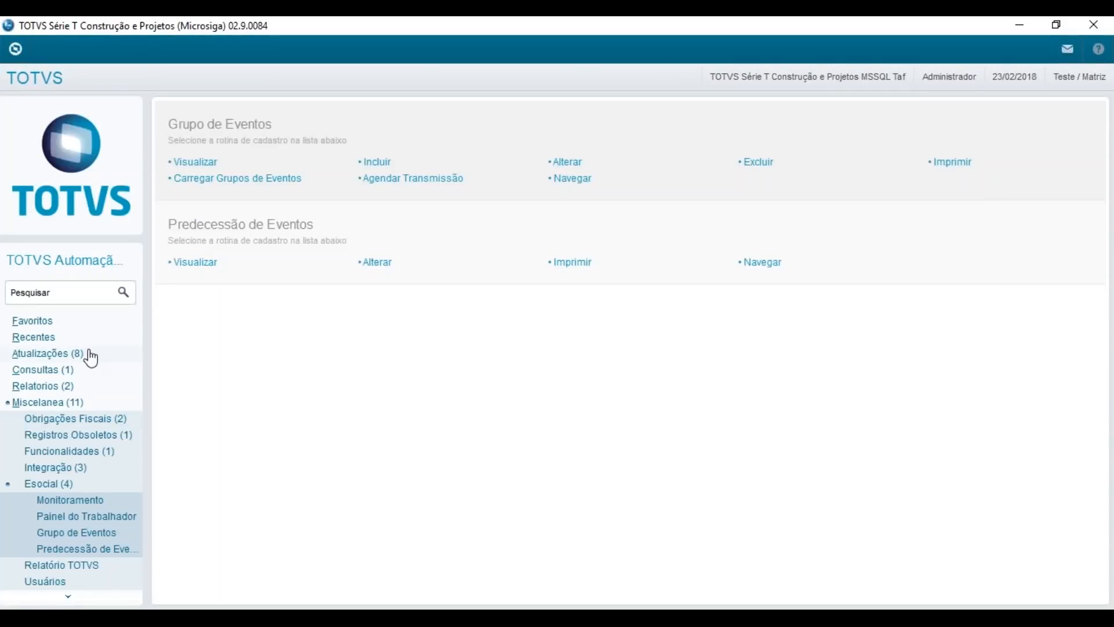
{"action": "left_click", "coordinate": [87, 354]}
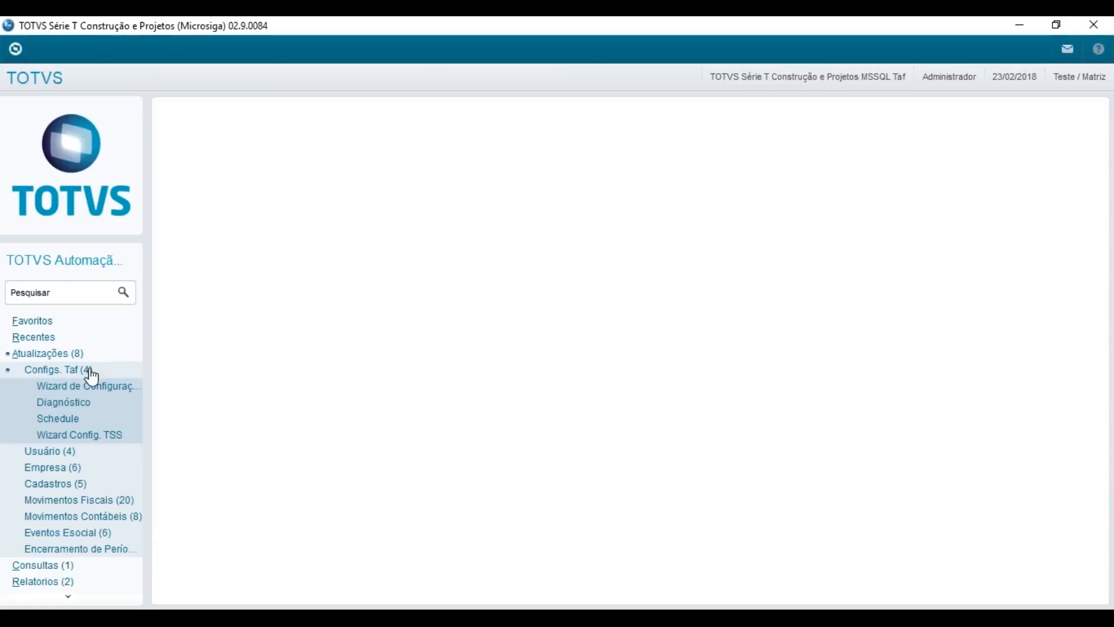
{"action": "left_click", "coordinate": [87, 420]}
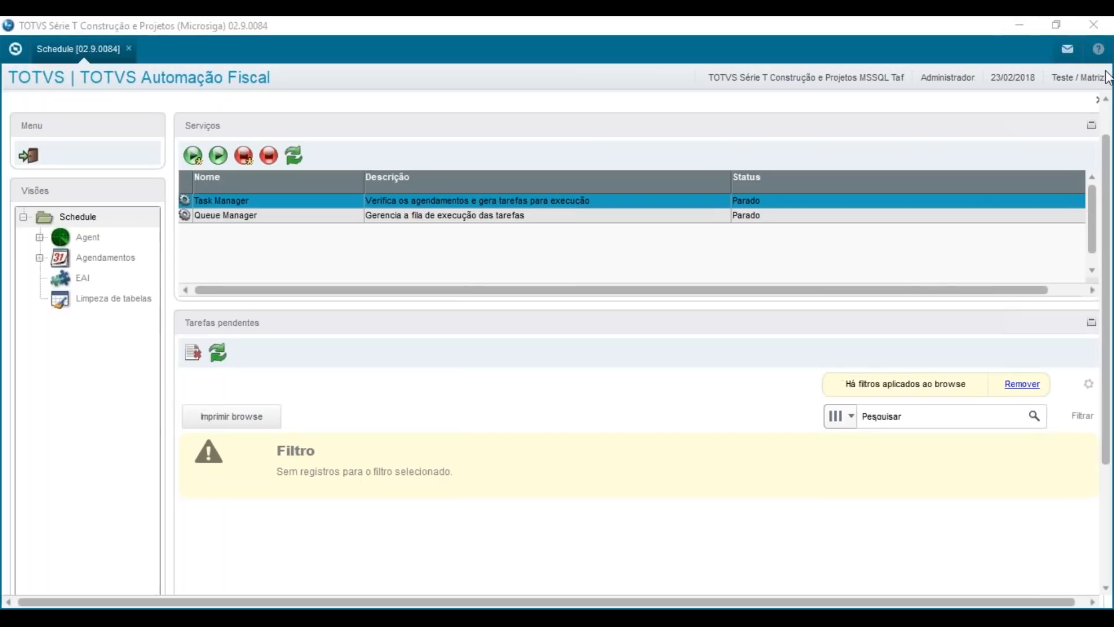
{"action": "left_click", "coordinate": [40, 258]}
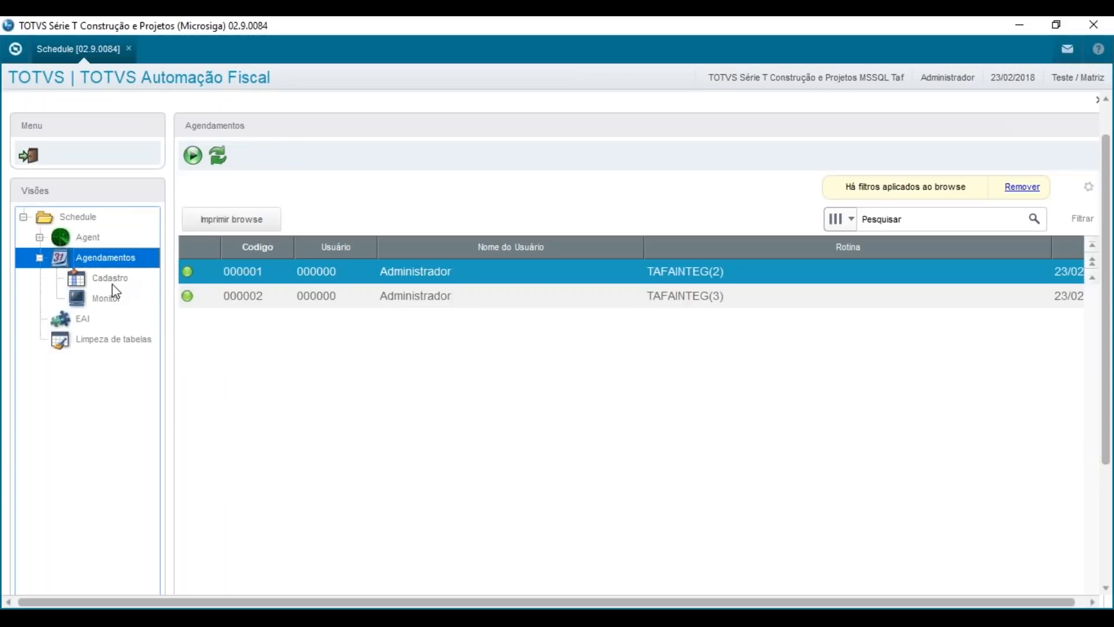
{"action": "left_click", "coordinate": [112, 283]}
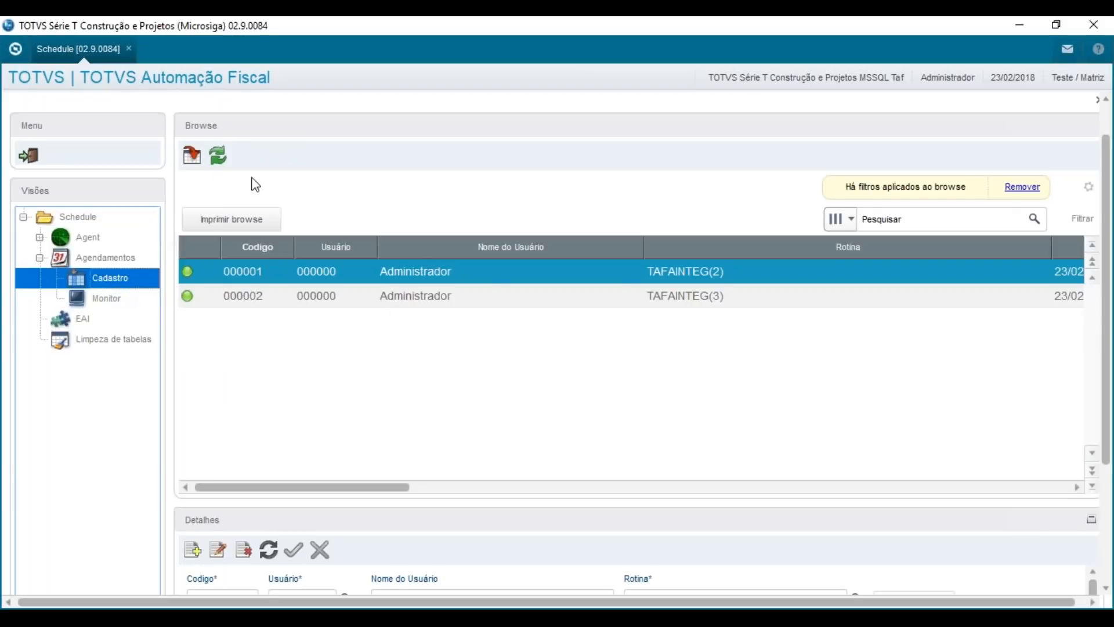
- Add a new schedule entry for the routine TAFPROC4 and bring up its parameters
{"action": "left_click", "coordinate": [194, 552]}
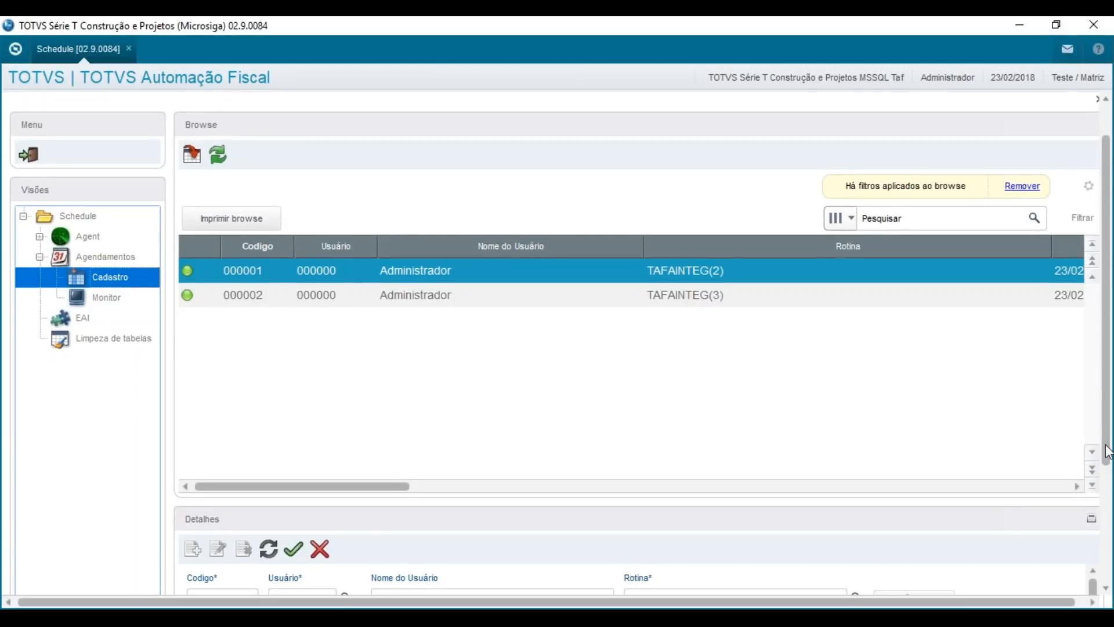
{"action": "left_click_drag", "start_coordinate": [1106, 417], "coordinate": [1105, 574]}
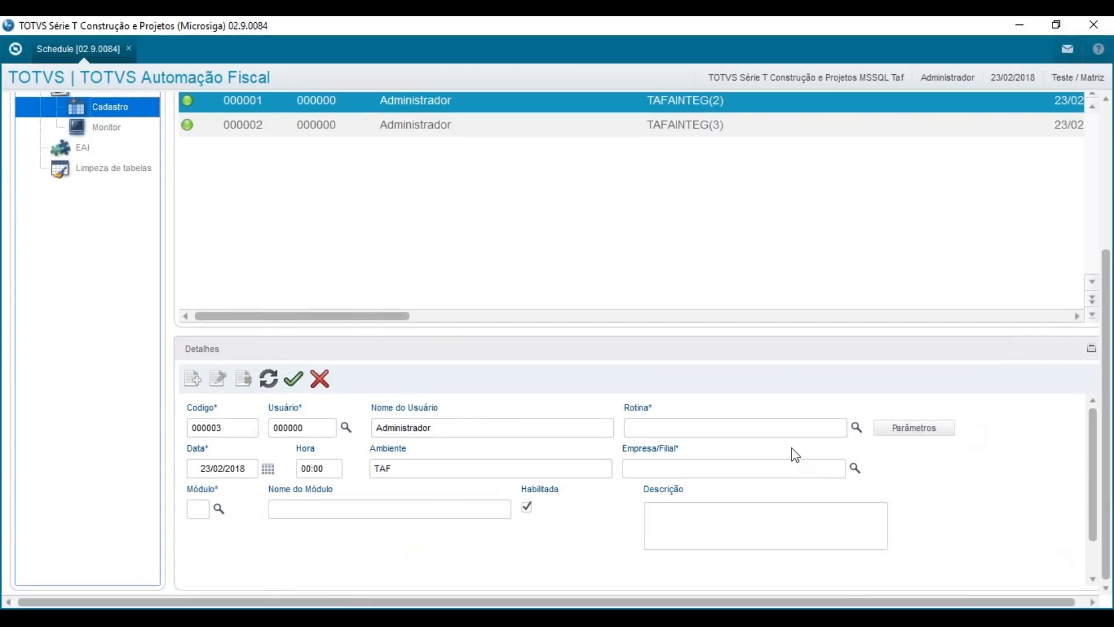
{"action": "left_click", "coordinate": [782, 430]}
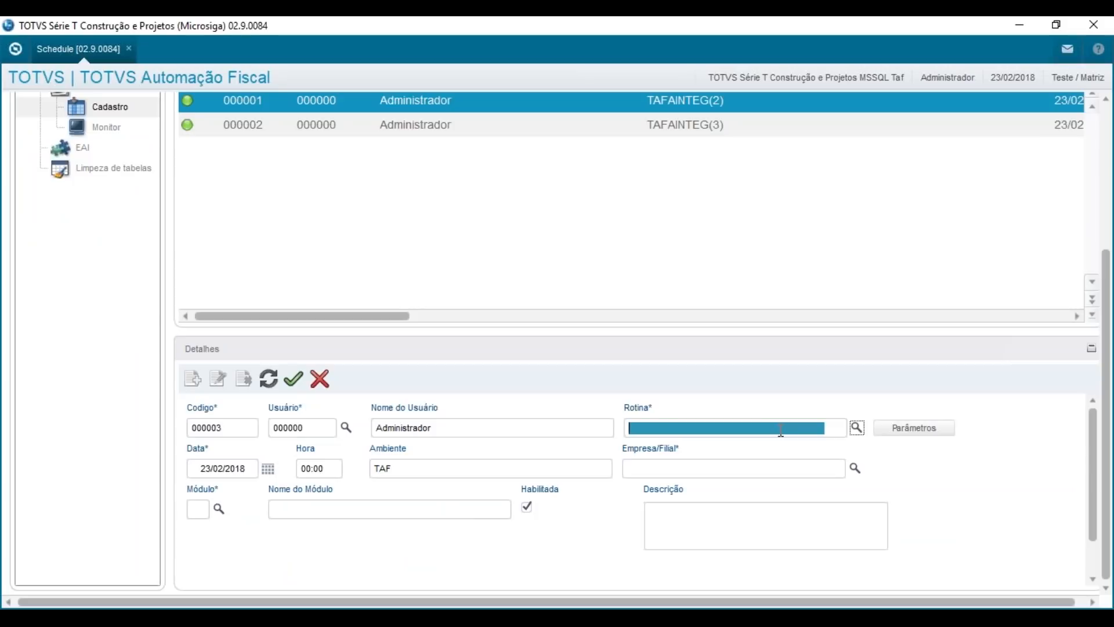
{"action": "type", "text": "TAF"}
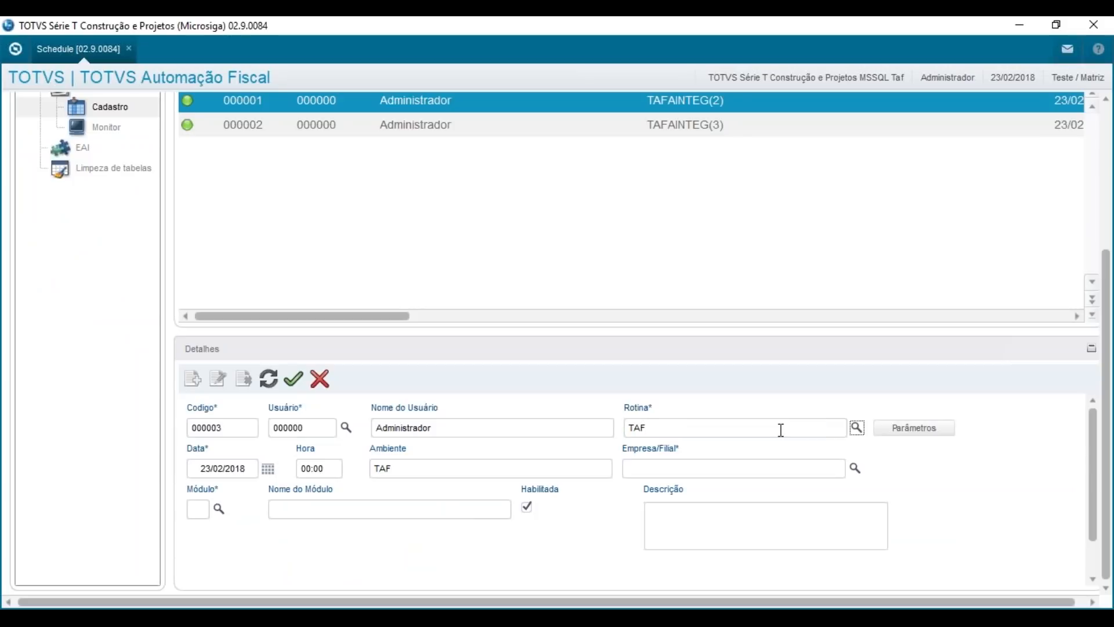
{"action": "type", "text": "PROC4"}
{"action": "key", "text": "Tab"}
{"action": "key", "text": "Return"}
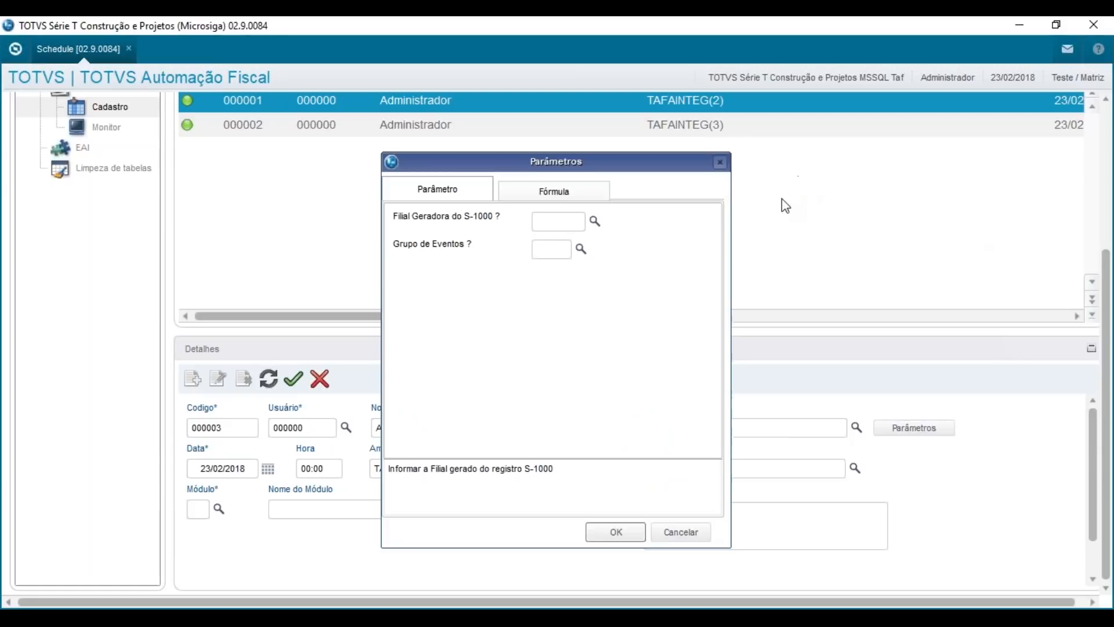
- Set the routine's S-1000 generating branch to 01 and its event group to 000001, EVENTOS NÃO PERIODICOS, and accept the parameters
{"action": "left_click", "coordinate": [596, 225]}
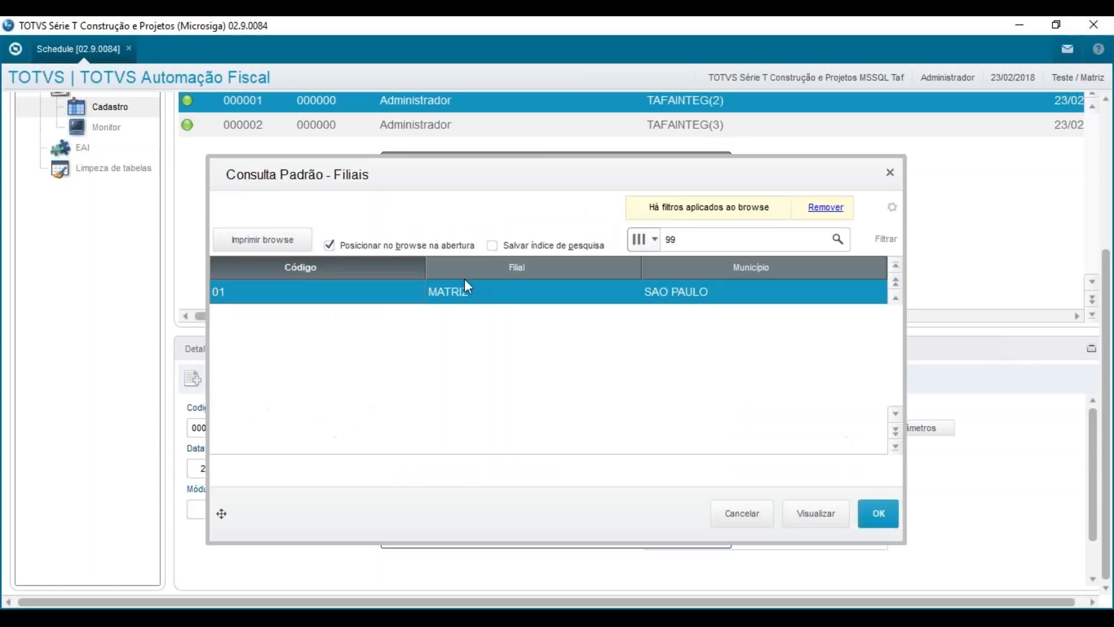
{"action": "left_click", "coordinate": [881, 517]}
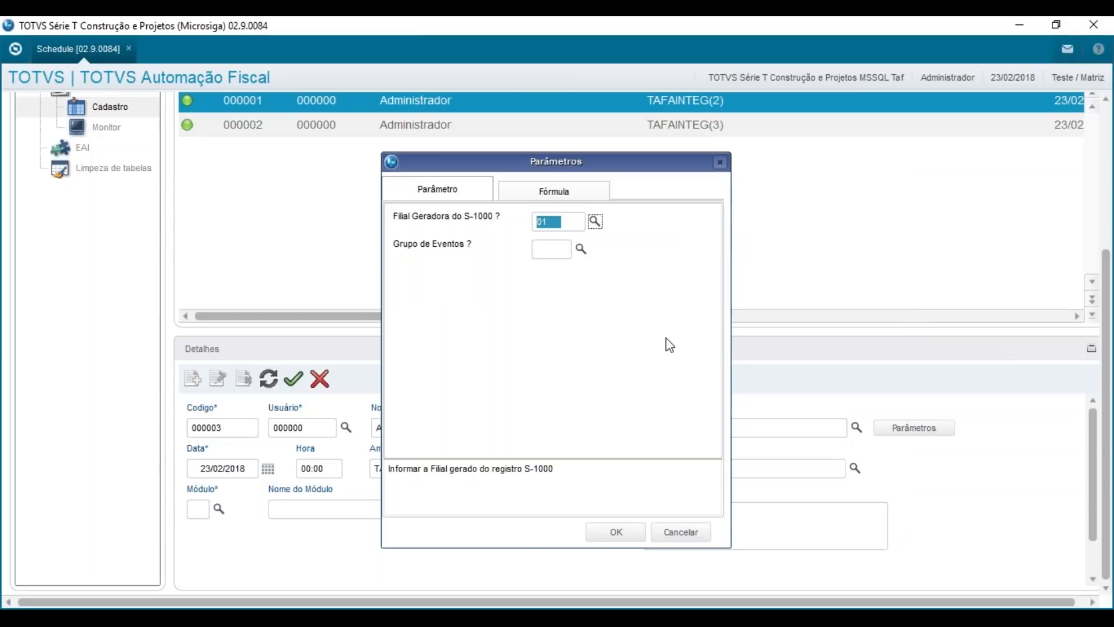
{"action": "left_click", "coordinate": [548, 249]}
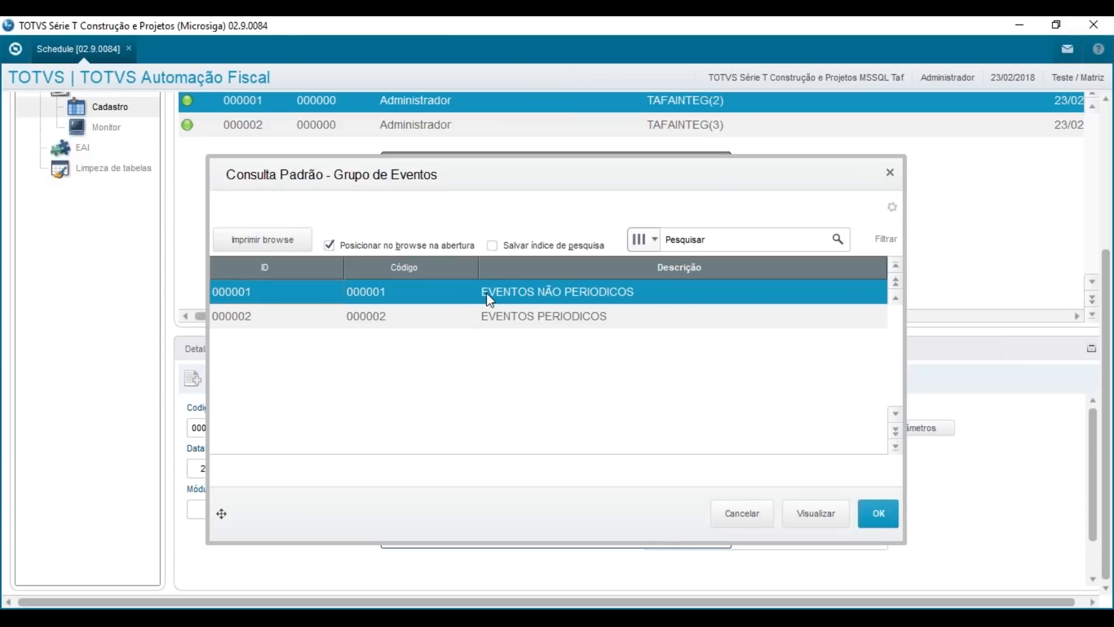
{"action": "double_click", "coordinate": [487, 293]}
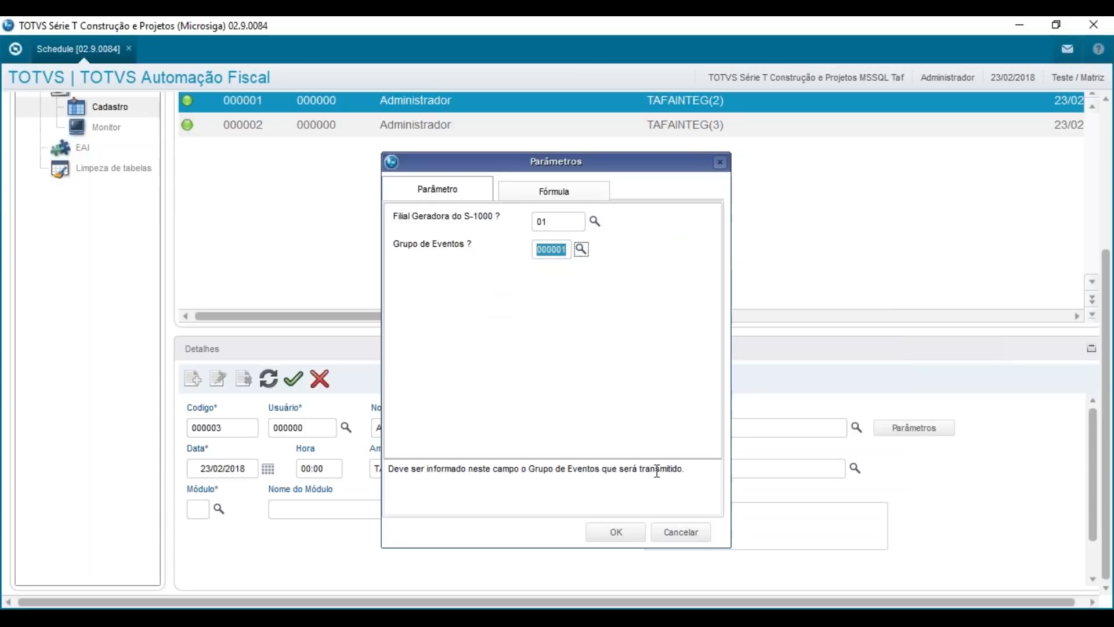
{"action": "left_click", "coordinate": [634, 532]}
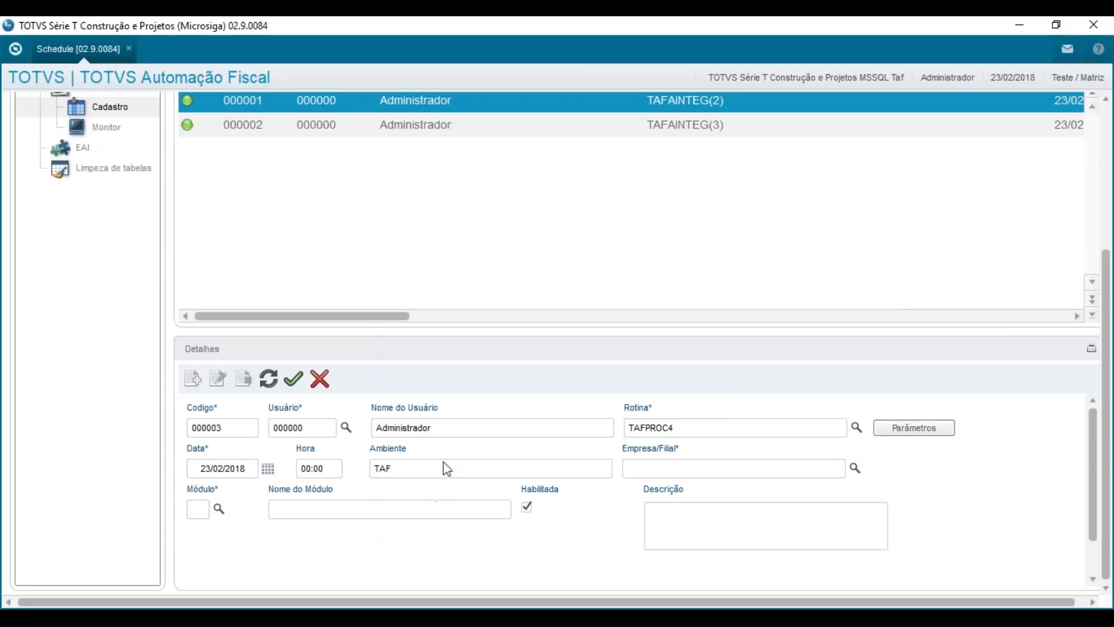
- Set the start time of the TAFPROC4 schedule entry to 10:00
{"action": "left_click", "coordinate": [699, 471]}
{"action": "left_click", "coordinate": [323, 468]}
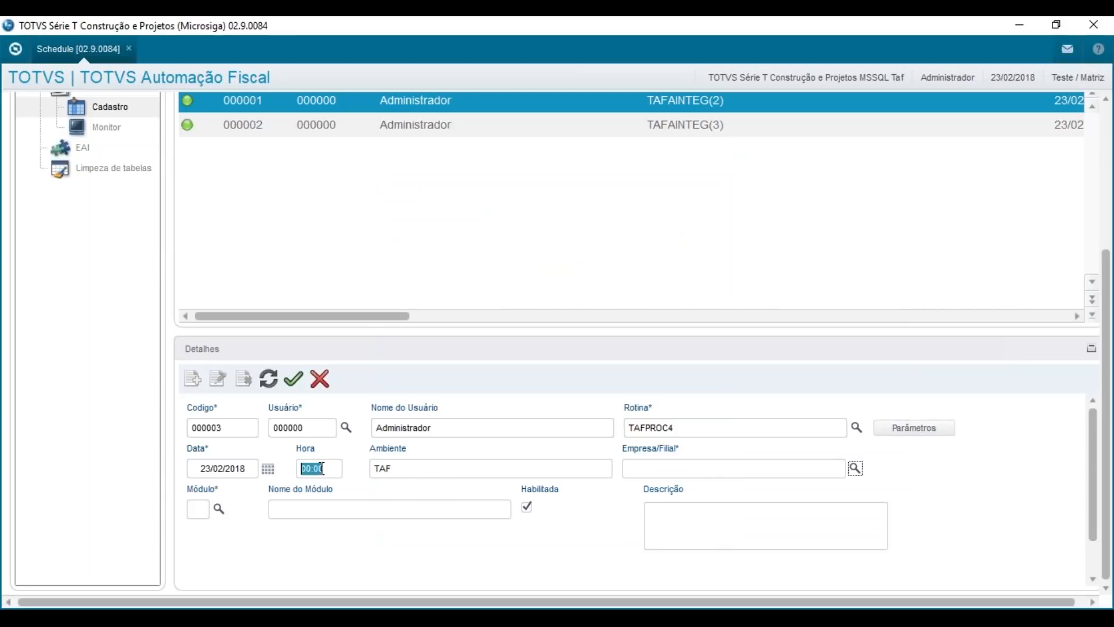
{"action": "type", "text": "1000"}
- Assign company group 99 TESTE and branch 01 MATRIZ to the TAFPROC4 schedule entry
{"action": "left_click", "coordinate": [861, 468]}
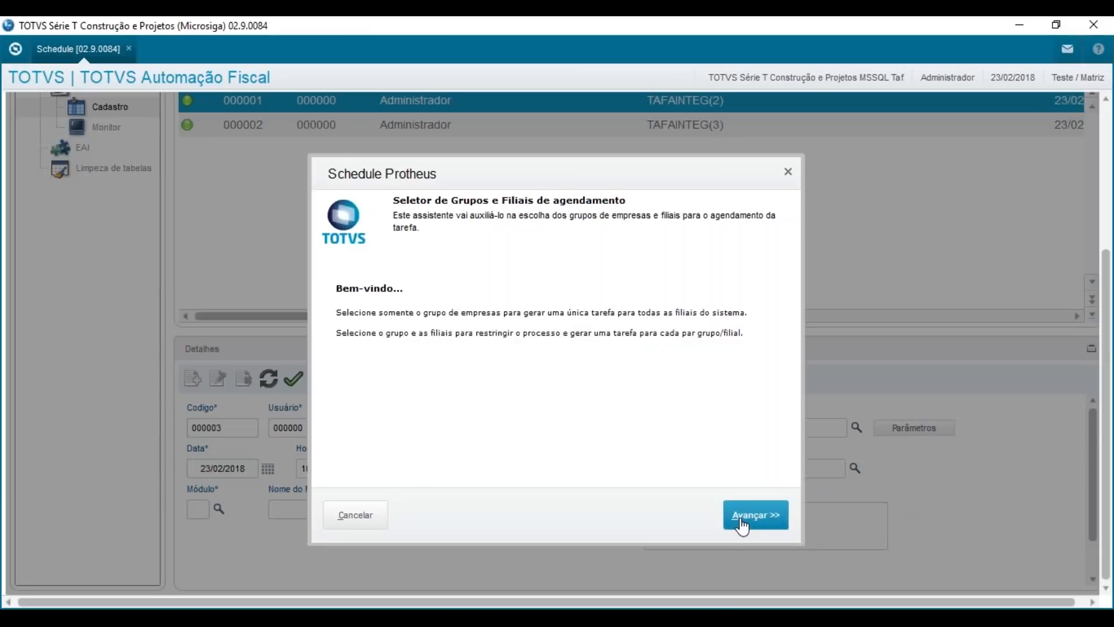
{"action": "left_click", "coordinate": [743, 522]}
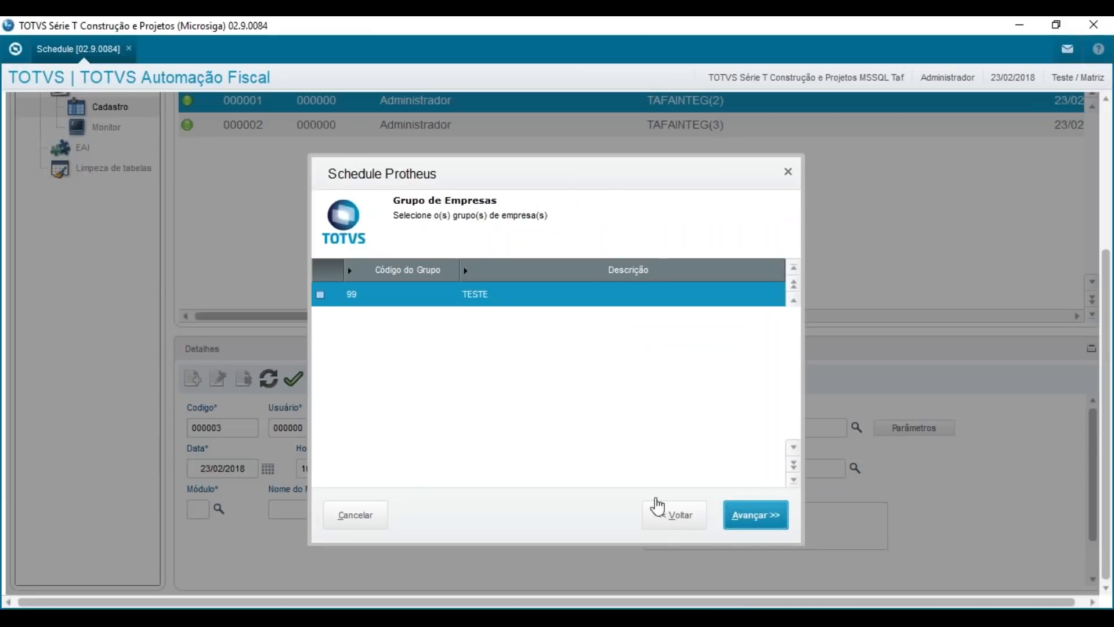
{"action": "left_click", "coordinate": [321, 295]}
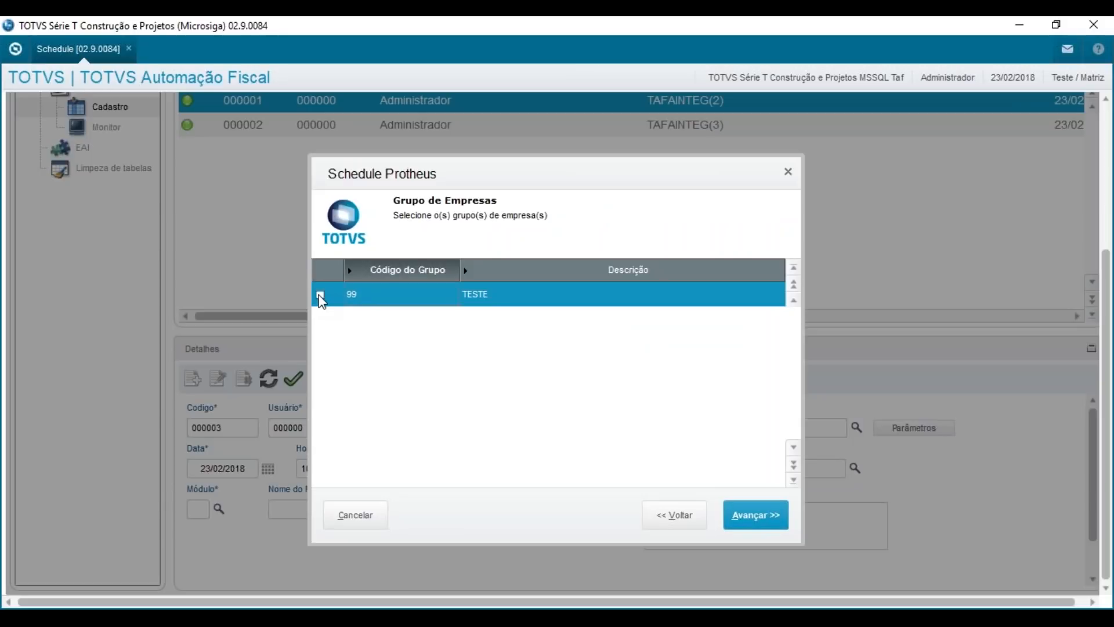
{"action": "left_click", "coordinate": [320, 295]}
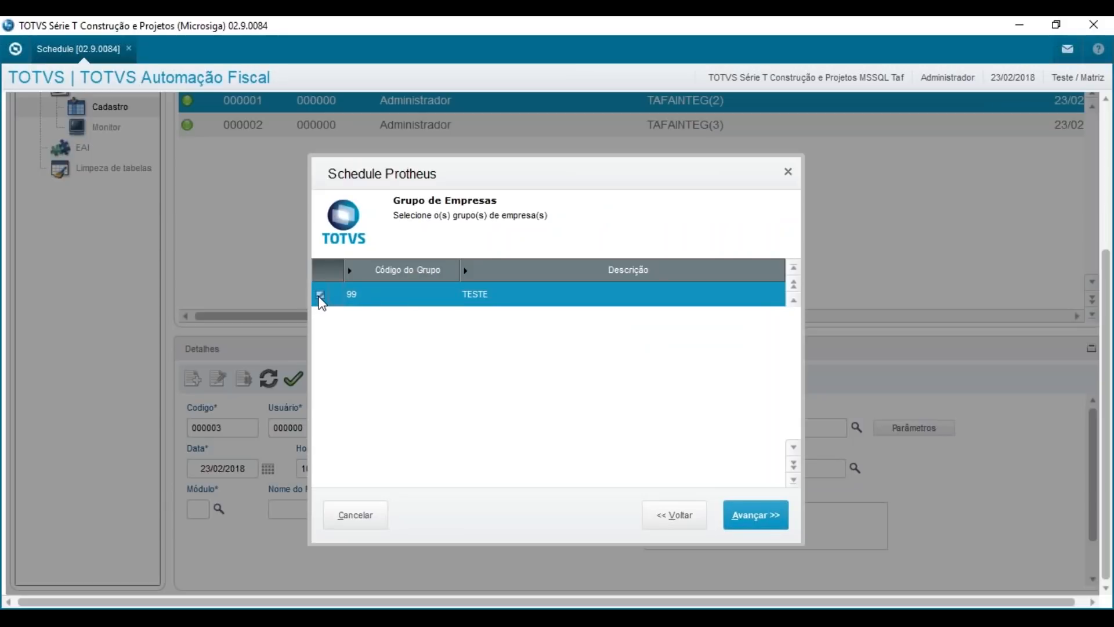
{"action": "left_click", "coordinate": [759, 519]}
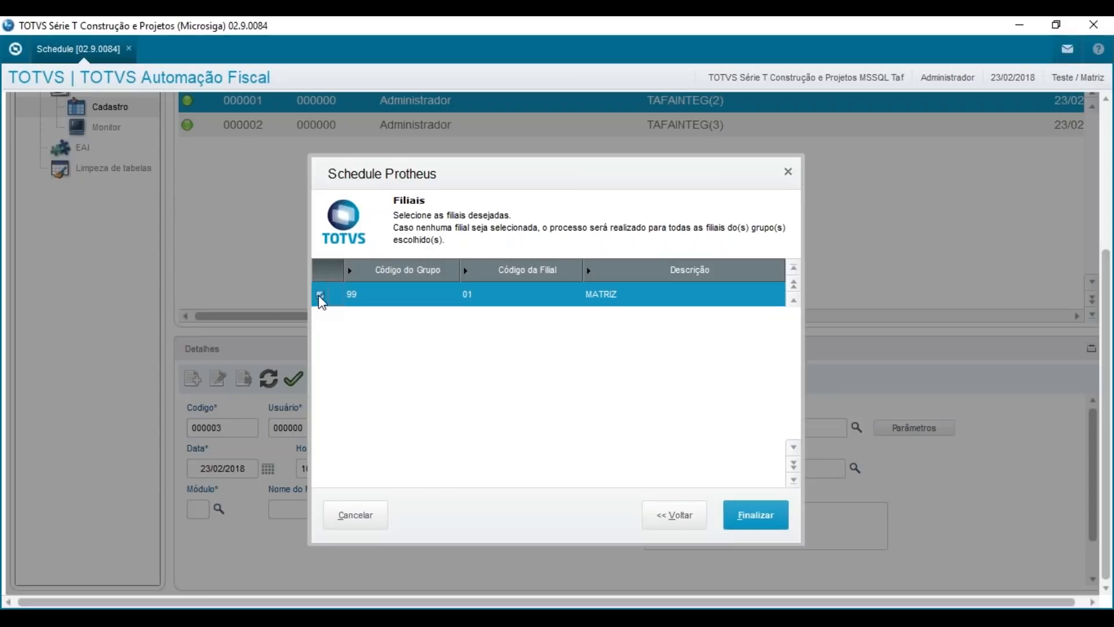
{"action": "left_click", "coordinate": [750, 515]}
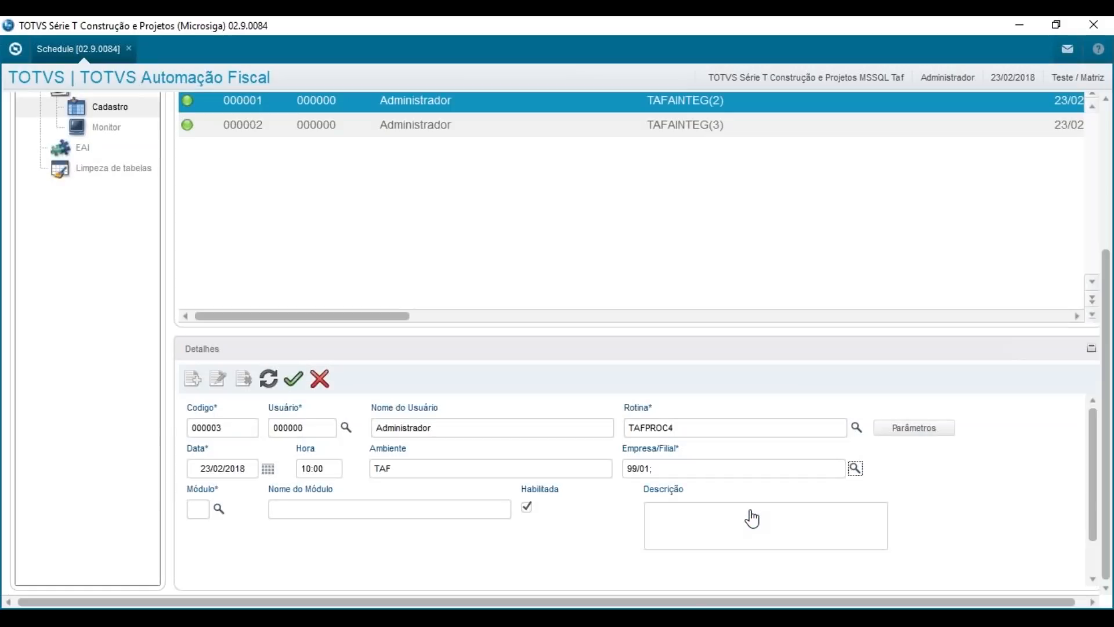
- Set the entry's module to 84 and its description to "transmissão de eventos não periodicos"
{"action": "left_click", "coordinate": [193, 510]}
{"action": "type", "text": "8"}
{"action": "key", "text": "Tab"}
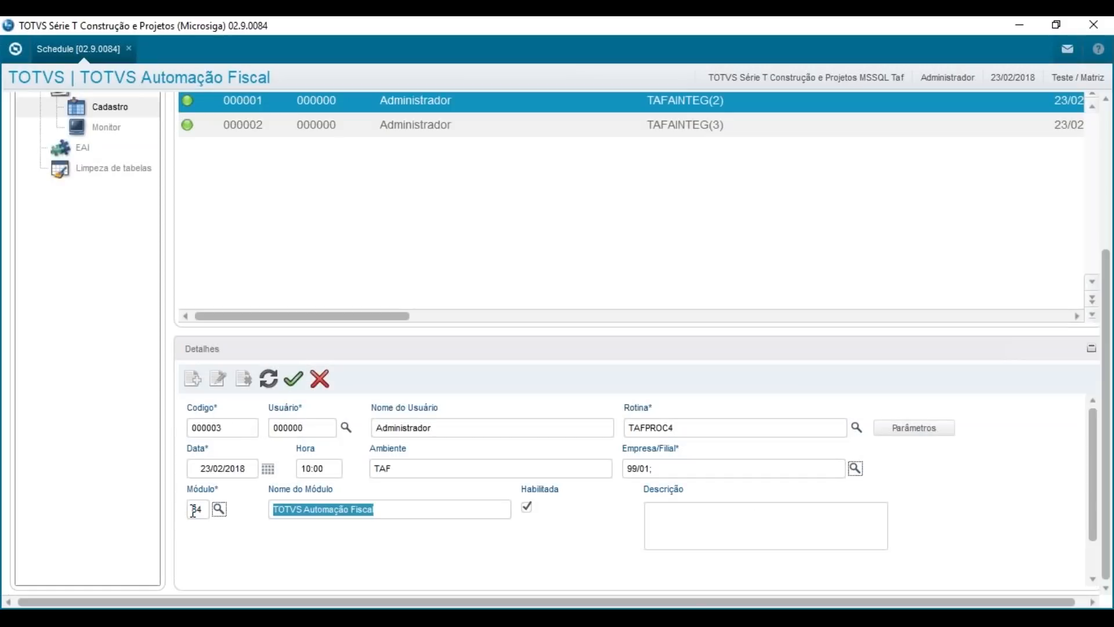
{"action": "left_click", "coordinate": [717, 518]}
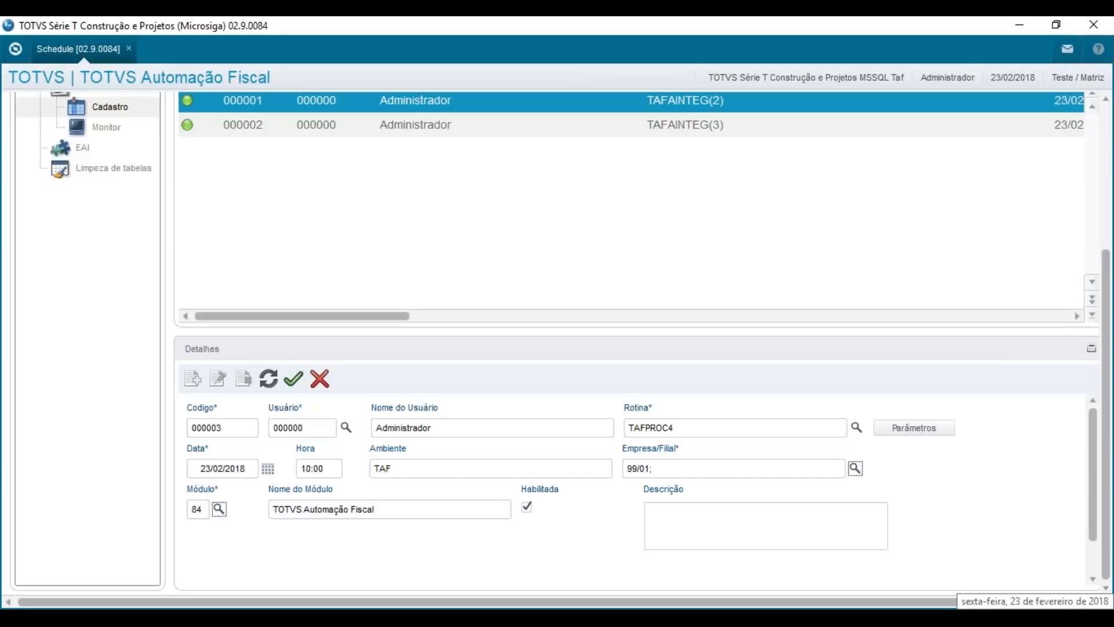
{"action": "type", "text": "transmissão de eventos "}
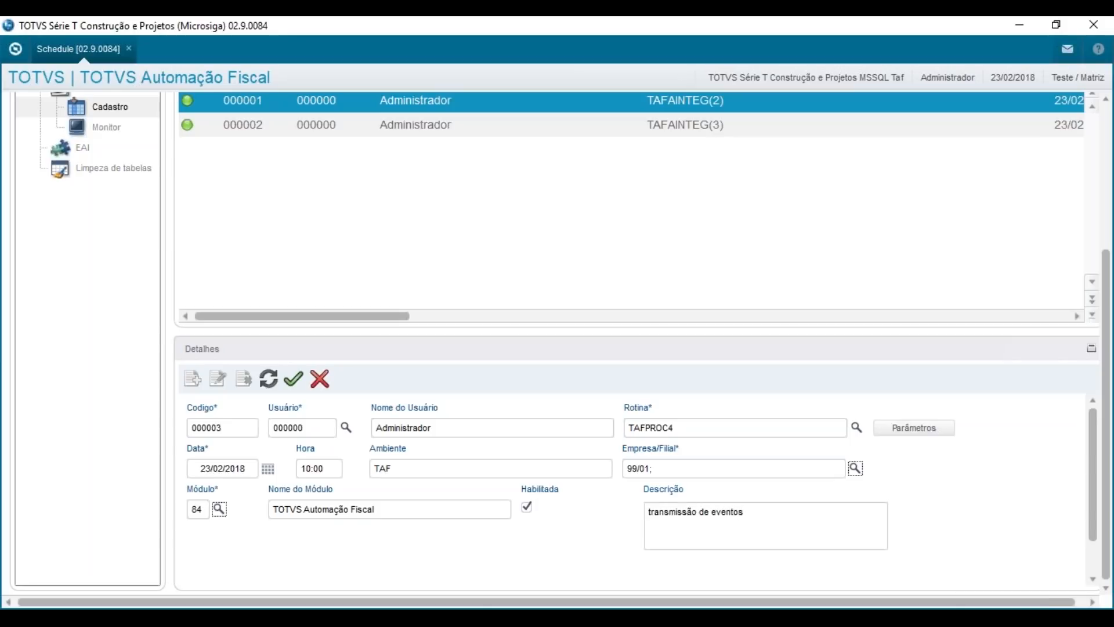
{"action": "type", "text": "não periodicos"}
{"action": "left_click", "coordinate": [1100, 77]}
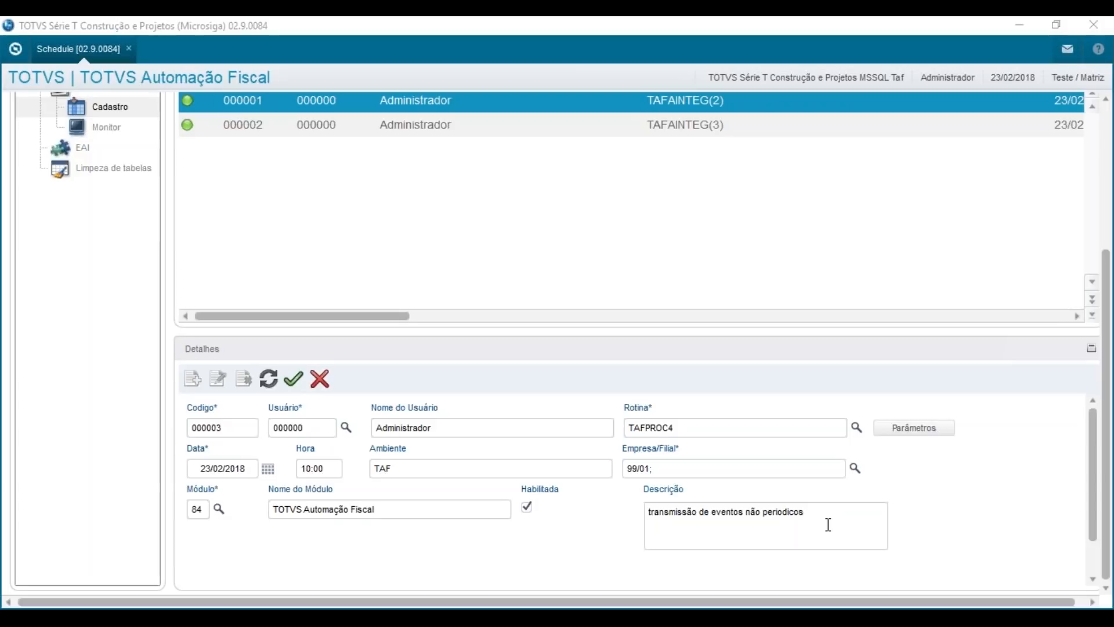
- Set the recurrence to daily with no end date and 2 executions a day at 06:00 intervals, and save the schedule entry
{"action": "left_click", "coordinate": [268, 378]}
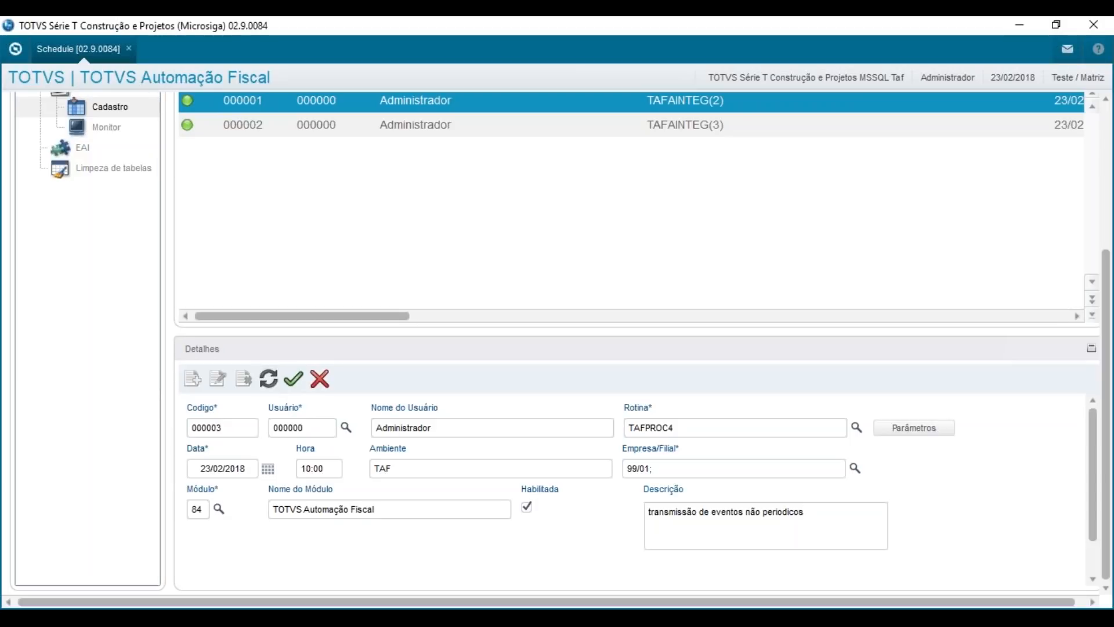
{"action": "left_click", "coordinate": [267, 381]}
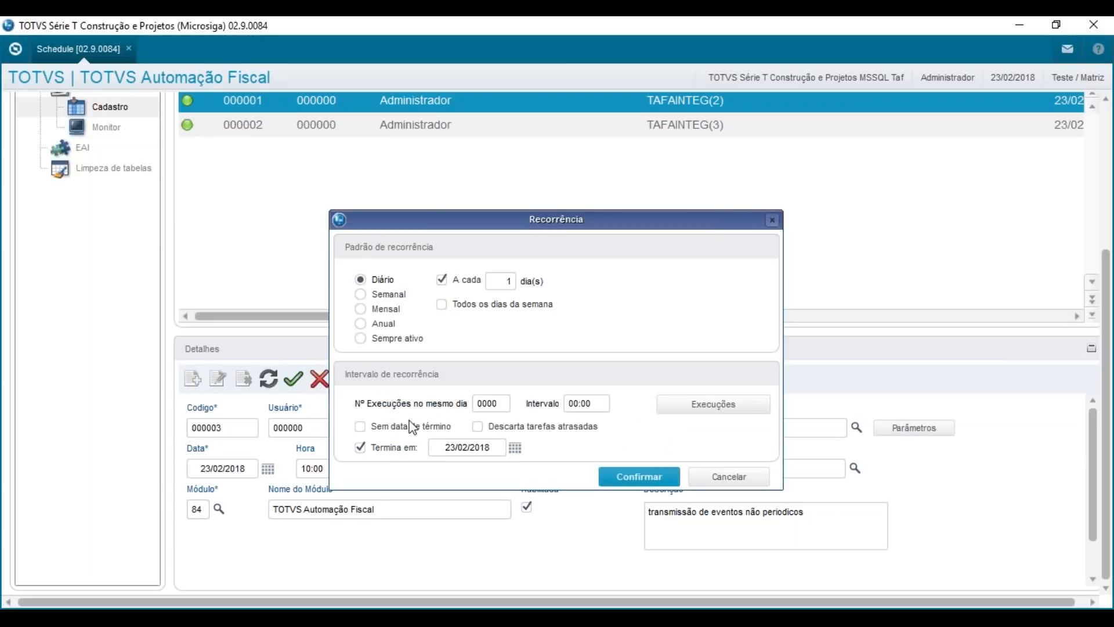
{"action": "left_click", "coordinate": [426, 428]}
{"action": "double_click", "coordinate": [499, 406]}
{"action": "type", "text": "2"}
{"action": "key", "text": "Tab"}
{"action": "type", "text": "06:00"}
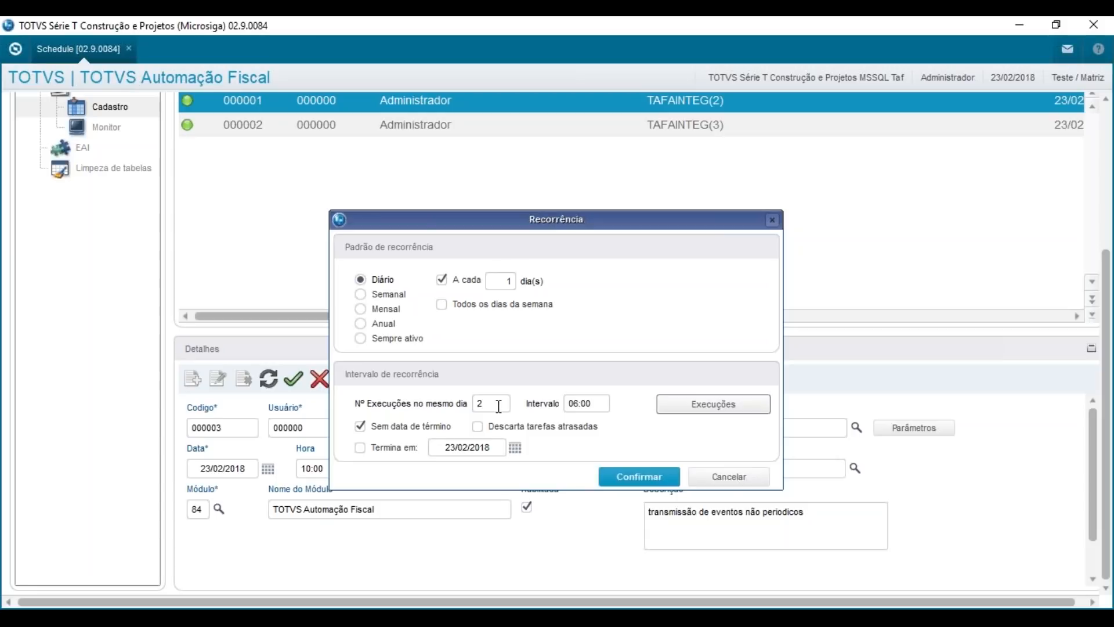
{"action": "left_click", "coordinate": [655, 479]}
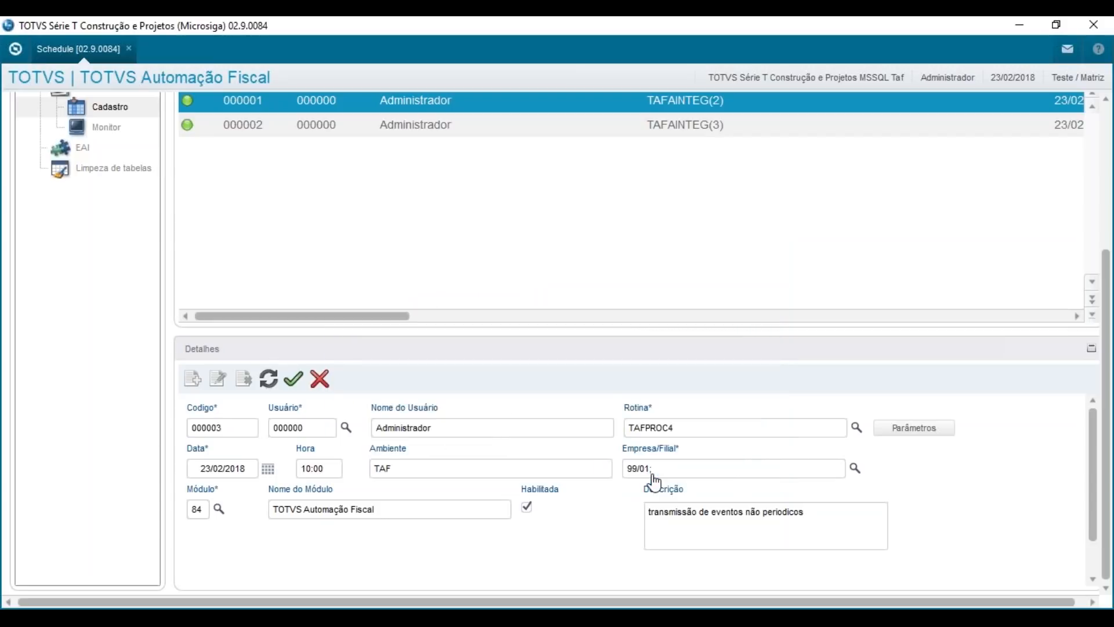
{"action": "left_click", "coordinate": [298, 385]}
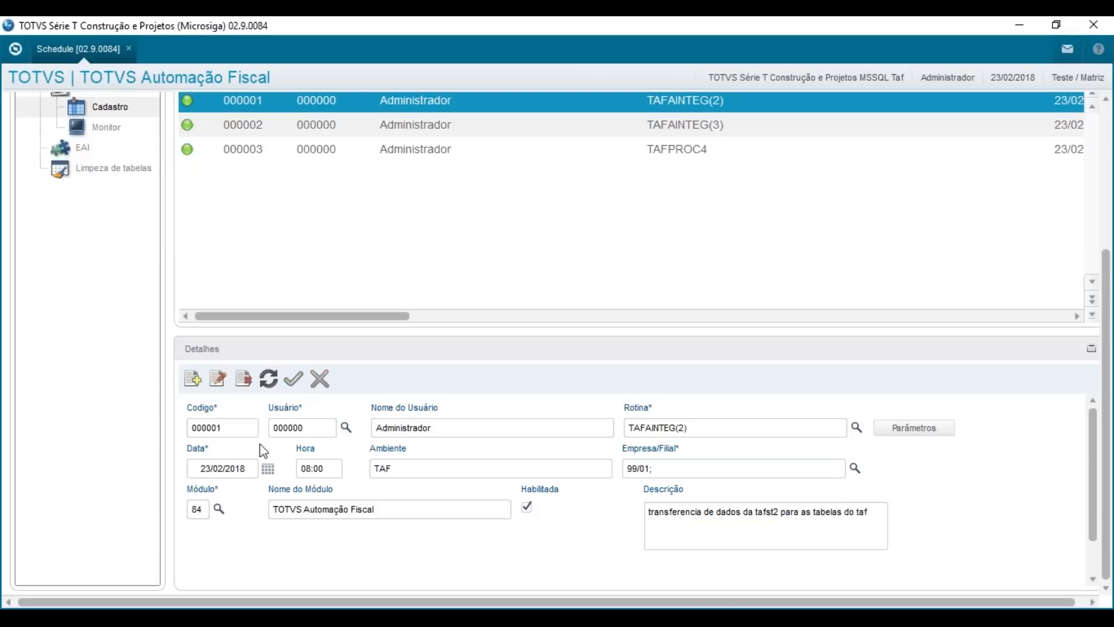
- Add another schedule entry for the routine TAFPROC4 and bring up its parameters
{"action": "left_click", "coordinate": [555, 159]}
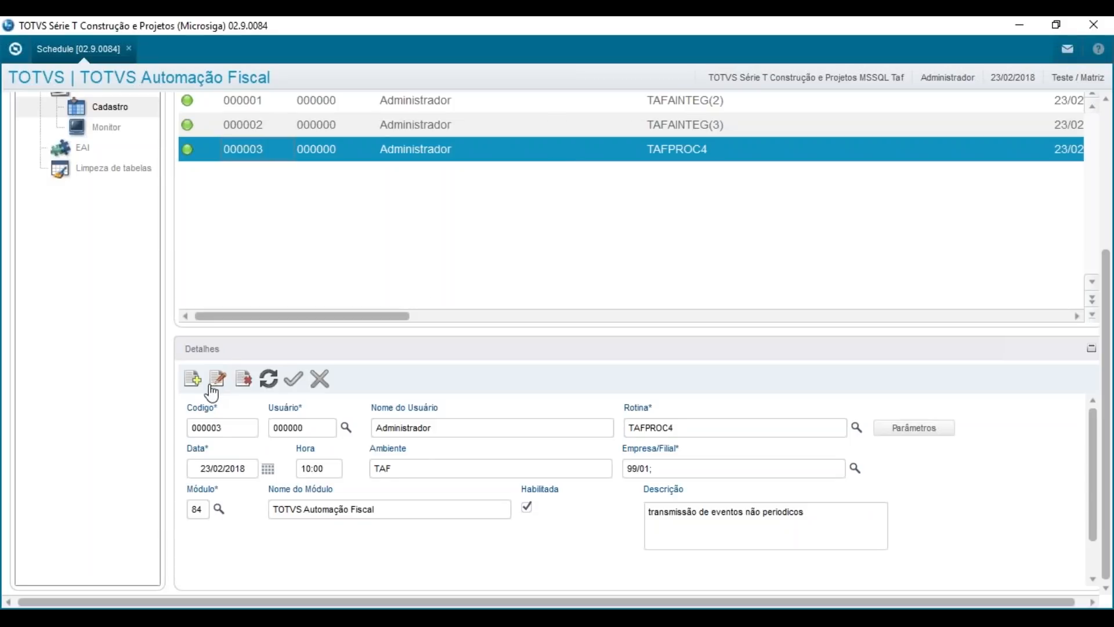
{"action": "left_click", "coordinate": [192, 380]}
{"action": "left_click", "coordinate": [736, 430]}
{"action": "type", "text": "TA"}
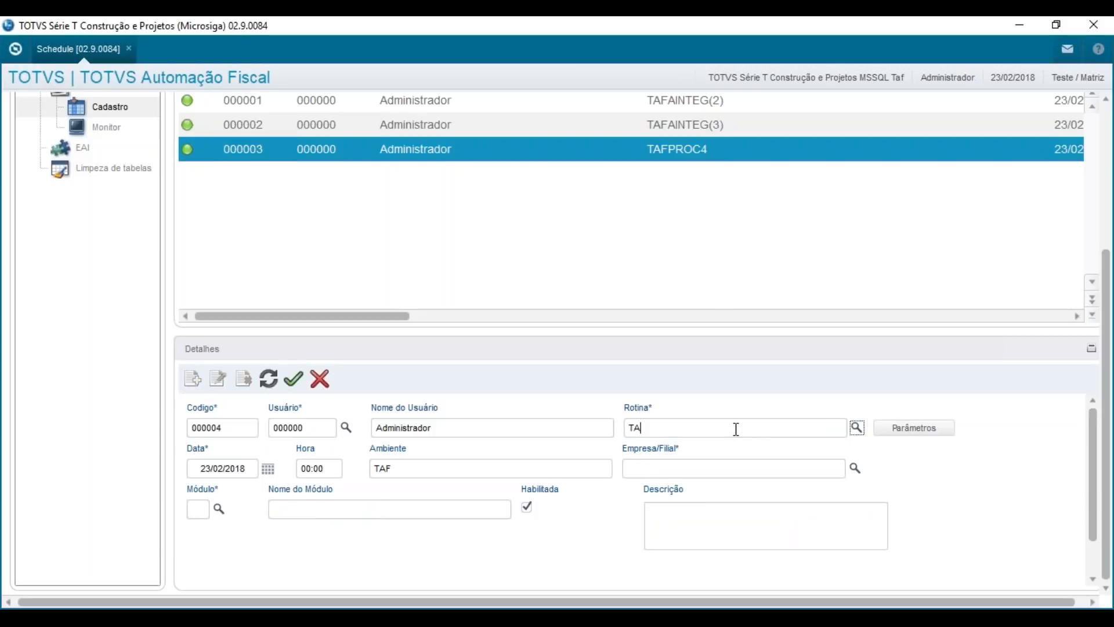
{"action": "type", "text": "FPROC4"}
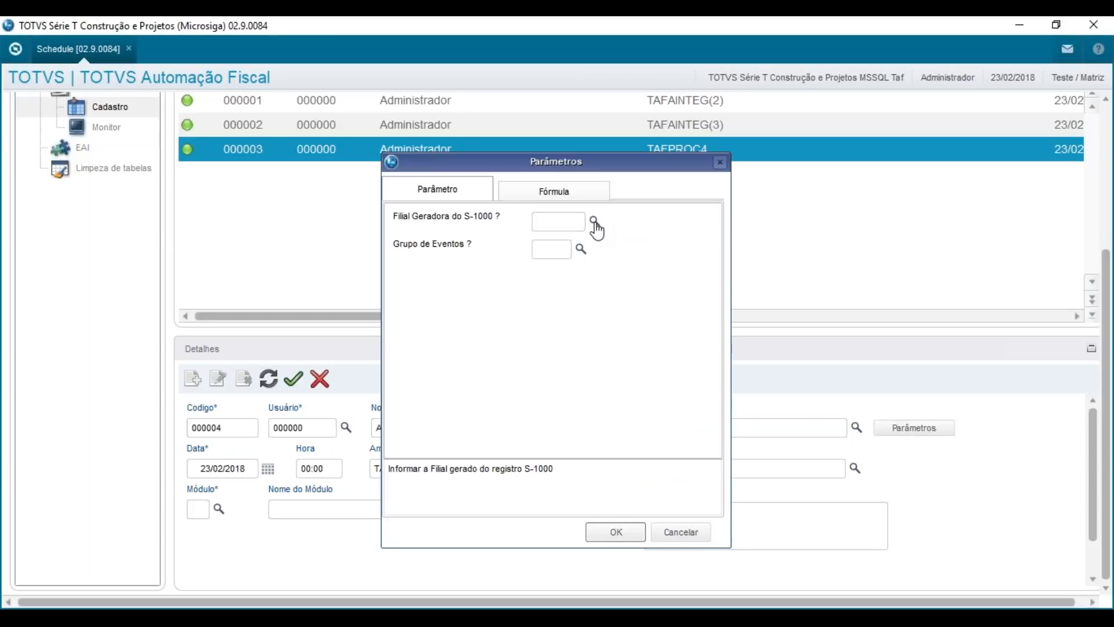
- Set the S-1000 generating branch to 01 and the event group to 000002, EVENTOS PERIODICOS, and accept the parameters
{"action": "left_click_drag", "start_coordinate": [613, 161], "coordinate": [644, 191]}
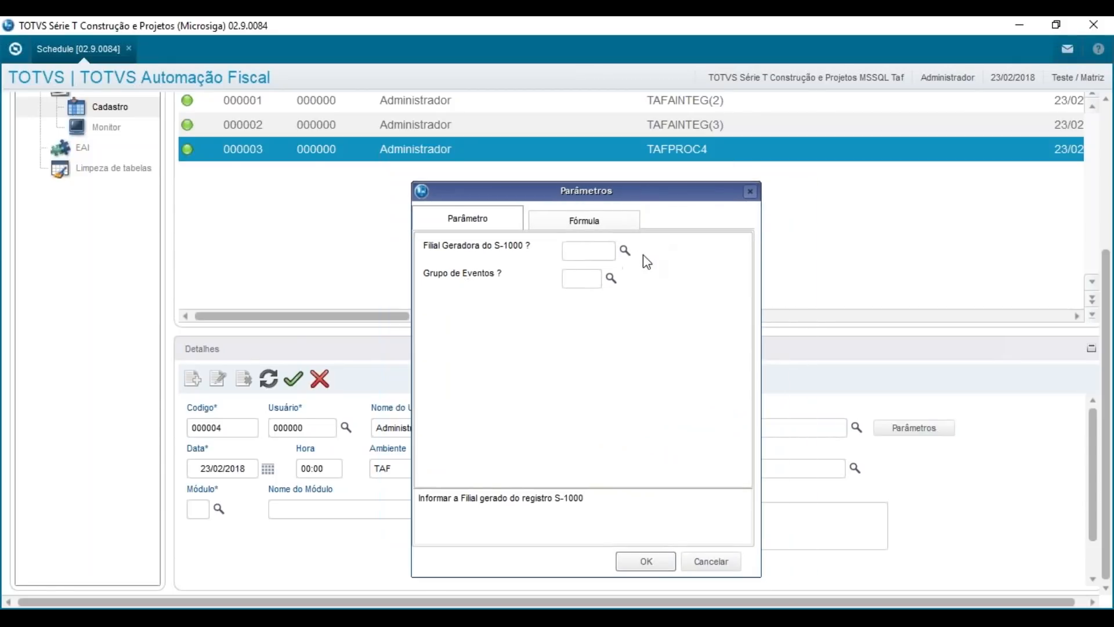
{"action": "left_click", "coordinate": [591, 250]}
{"action": "left_click", "coordinate": [626, 252]}
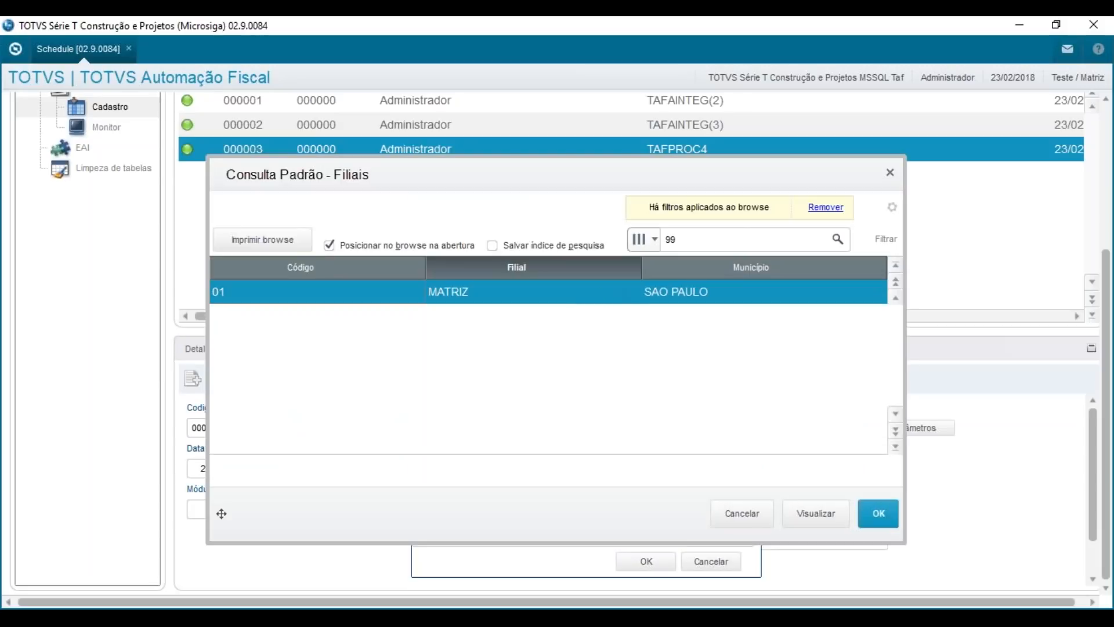
{"action": "double_click", "coordinate": [601, 290]}
{"action": "left_click", "coordinate": [572, 278]}
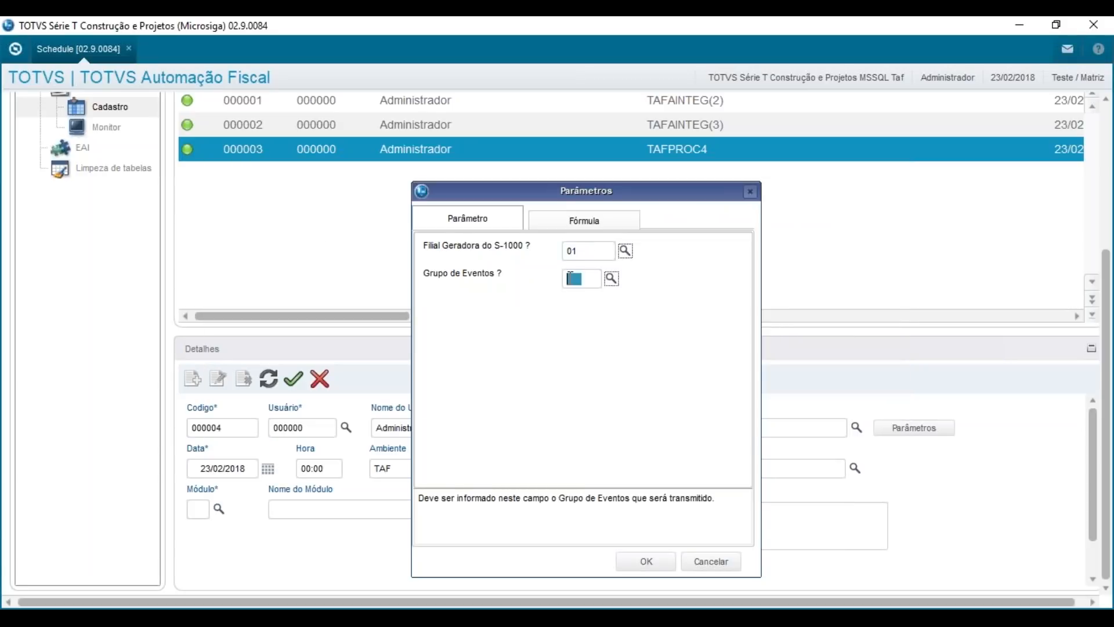
{"action": "key", "text": "F3"}
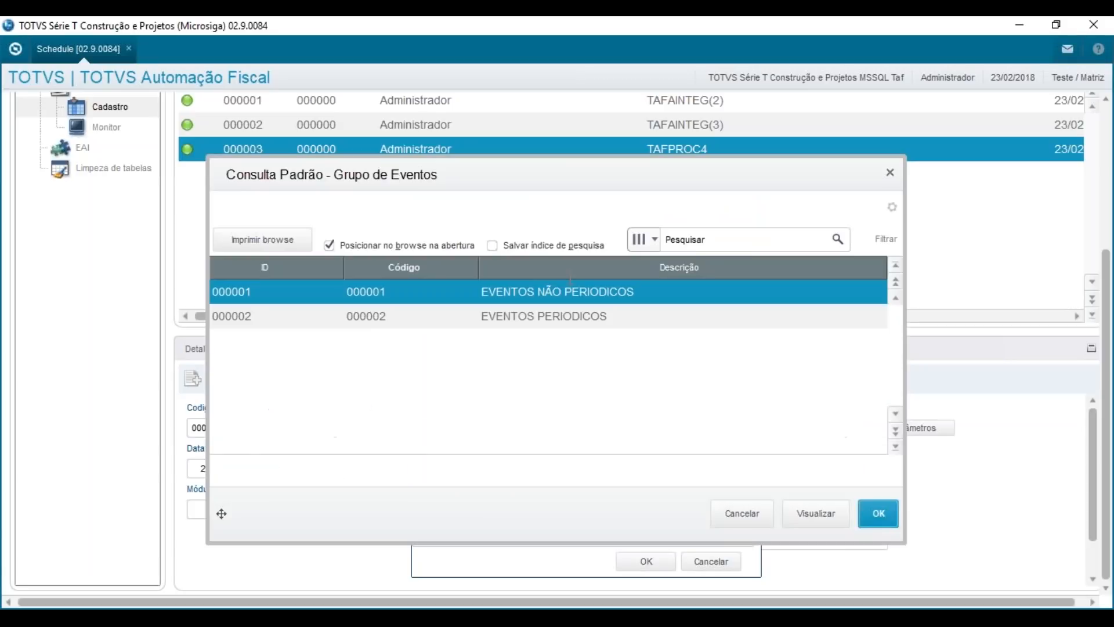
{"action": "left_click", "coordinate": [579, 315]}
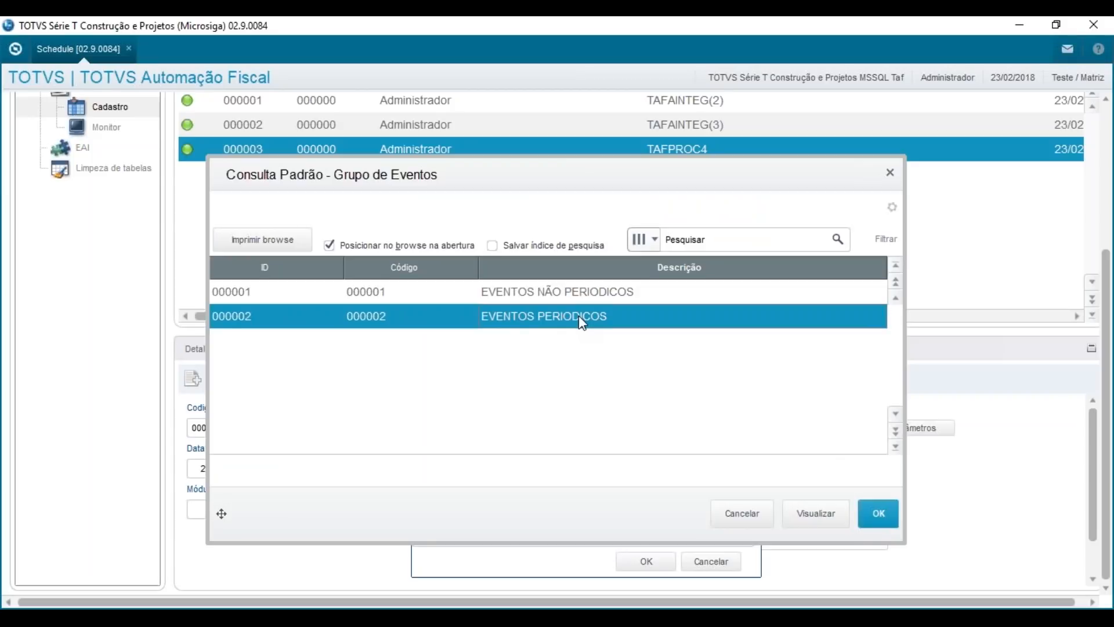
{"action": "left_click", "coordinate": [879, 513]}
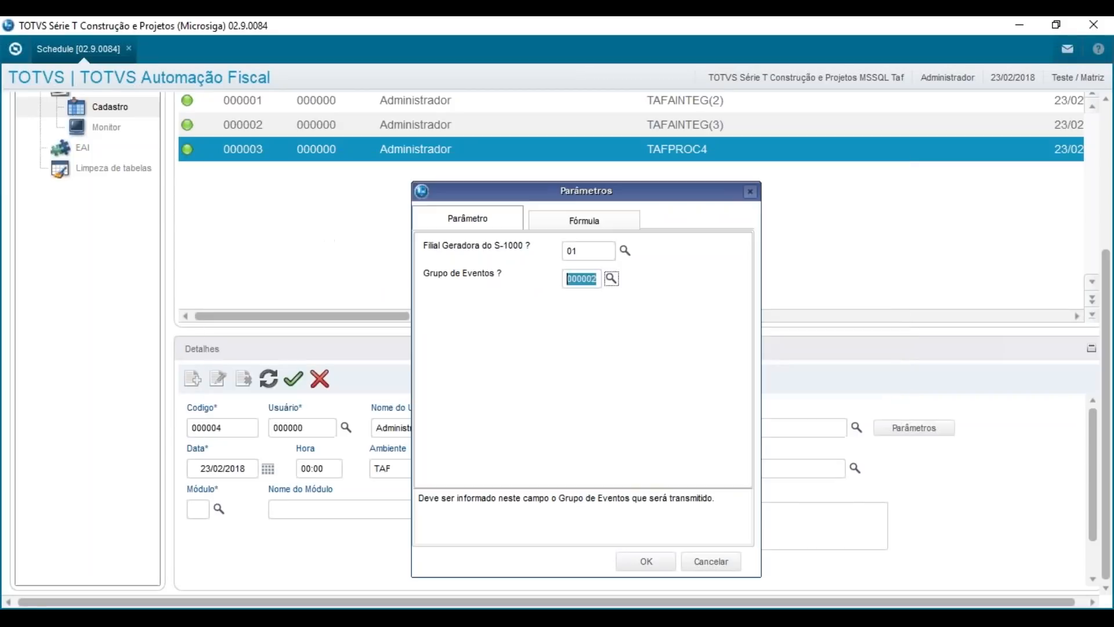
{"action": "left_click", "coordinate": [657, 564]}
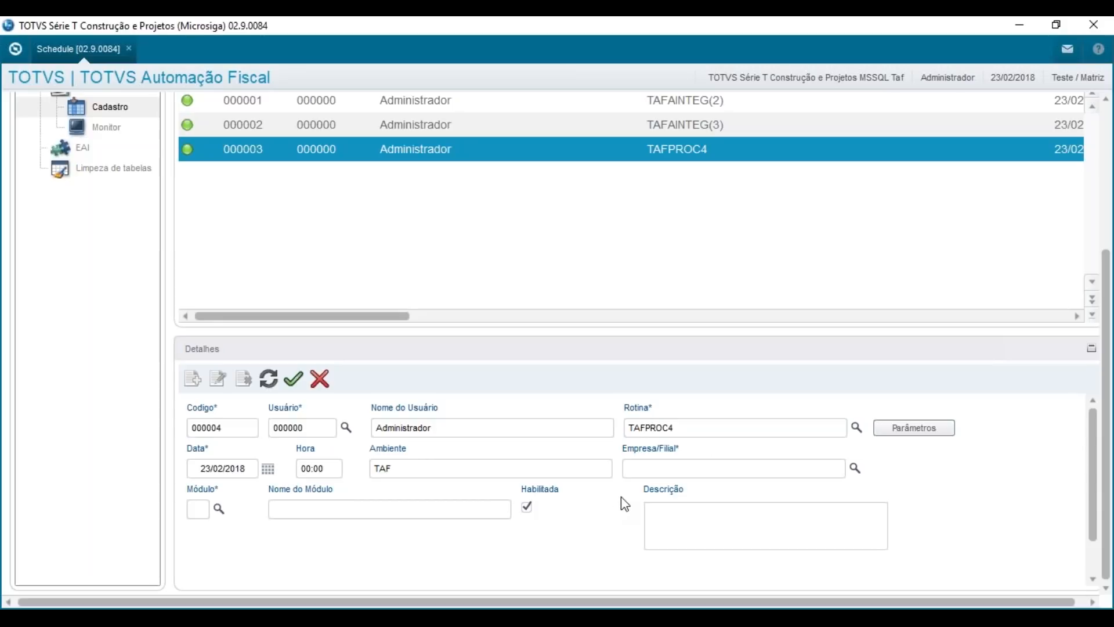
- Set the start time of the new TAFPROC4 schedule entry to 09:00
{"action": "left_click", "coordinate": [662, 461]}
{"action": "left_click", "coordinate": [314, 468]}
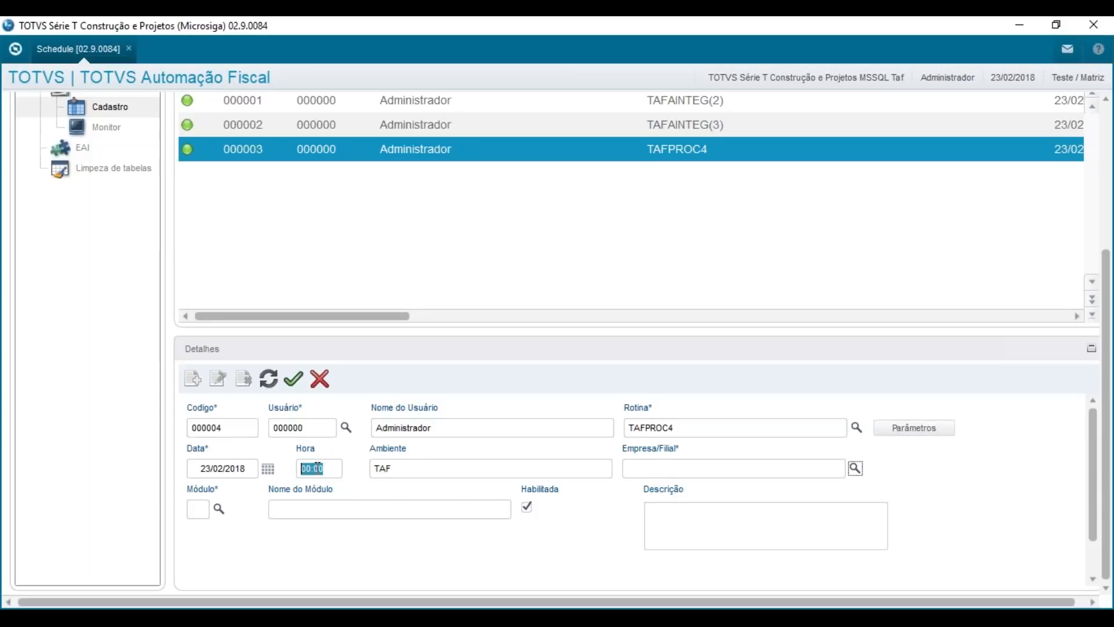
{"action": "type", "text": "0900"}
- Assign company group 99 TESTE and branch 01 MATRIZ to the new periodic-events schedule entry
{"action": "left_click", "coordinate": [855, 471]}
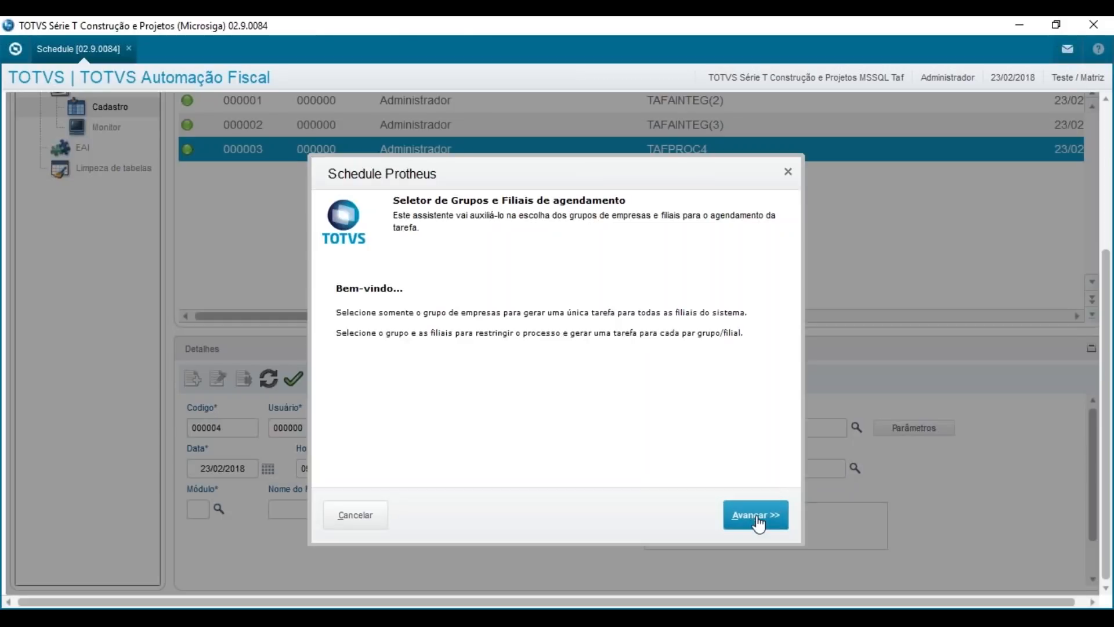
{"action": "left_click", "coordinate": [757, 515]}
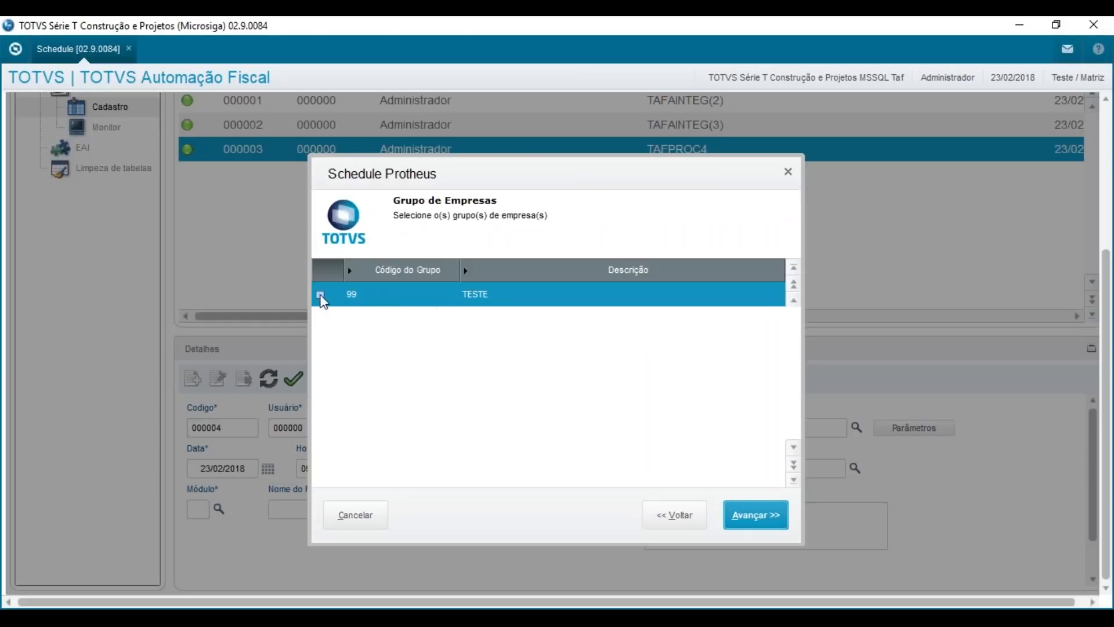
{"action": "left_click", "coordinate": [321, 296]}
{"action": "left_click", "coordinate": [761, 515]}
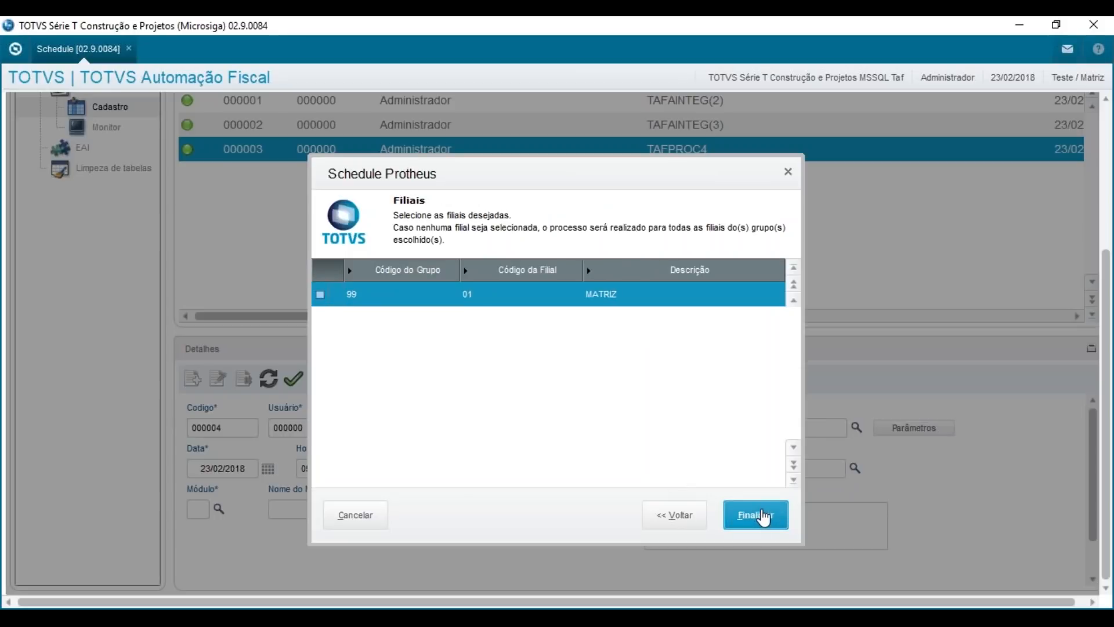
{"action": "left_click", "coordinate": [321, 295]}
{"action": "left_click", "coordinate": [757, 518]}
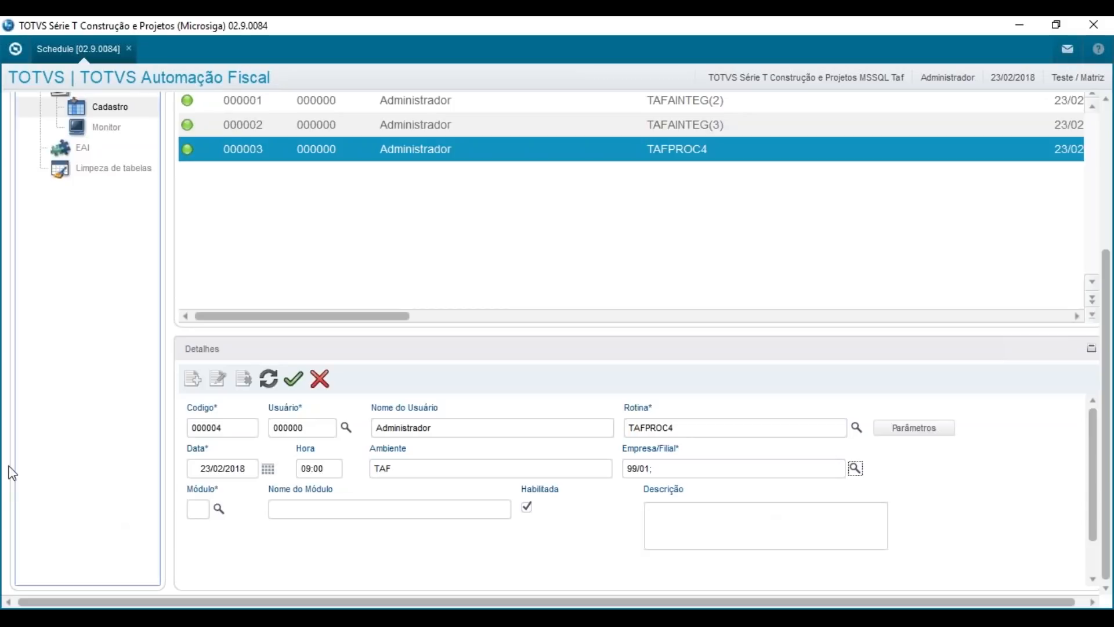
- Set the new entry's module to 84 and its description to "transmissão eventos periodicos"
{"action": "left_click", "coordinate": [197, 503]}
{"action": "type", "text": "84"}
{"action": "key", "text": "Tab"}
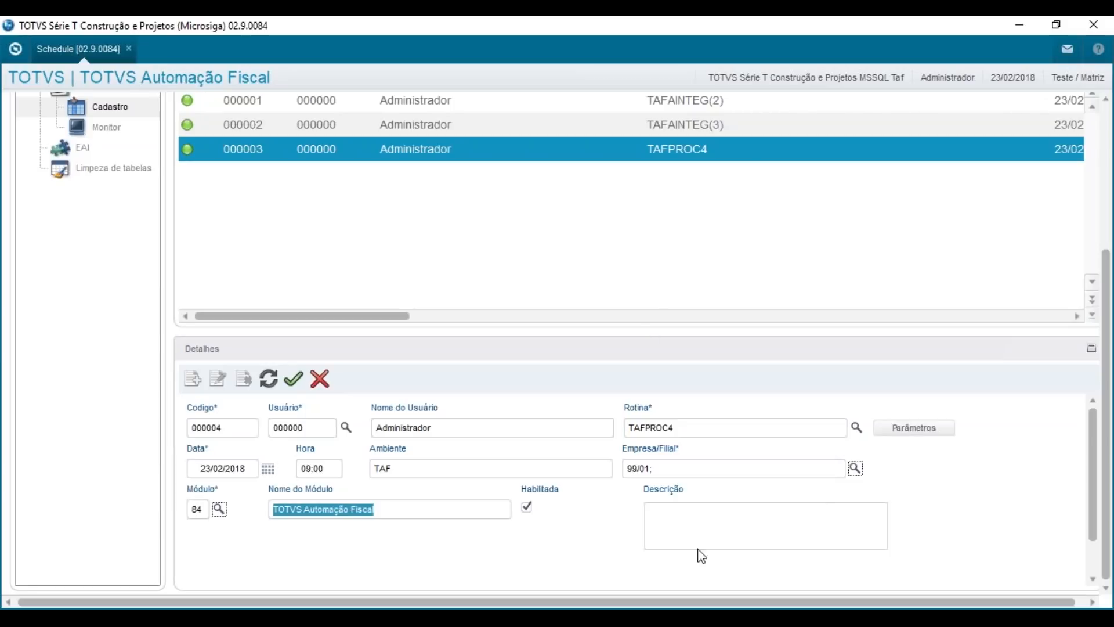
{"action": "left_click", "coordinate": [704, 519]}
{"action": "type", "text": "transmiss"}
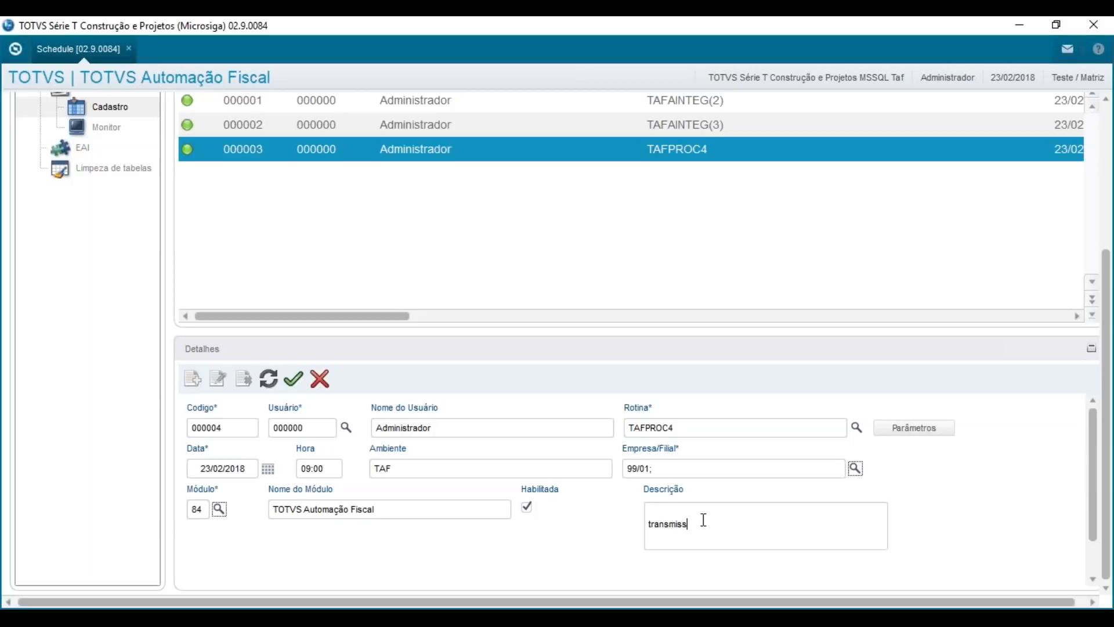
{"action": "type", "text": "ão eventos periodicos"}
- Set the periodic-events schedule entry to recur monthly on day 5 of each month
{"action": "left_click", "coordinate": [269, 385]}
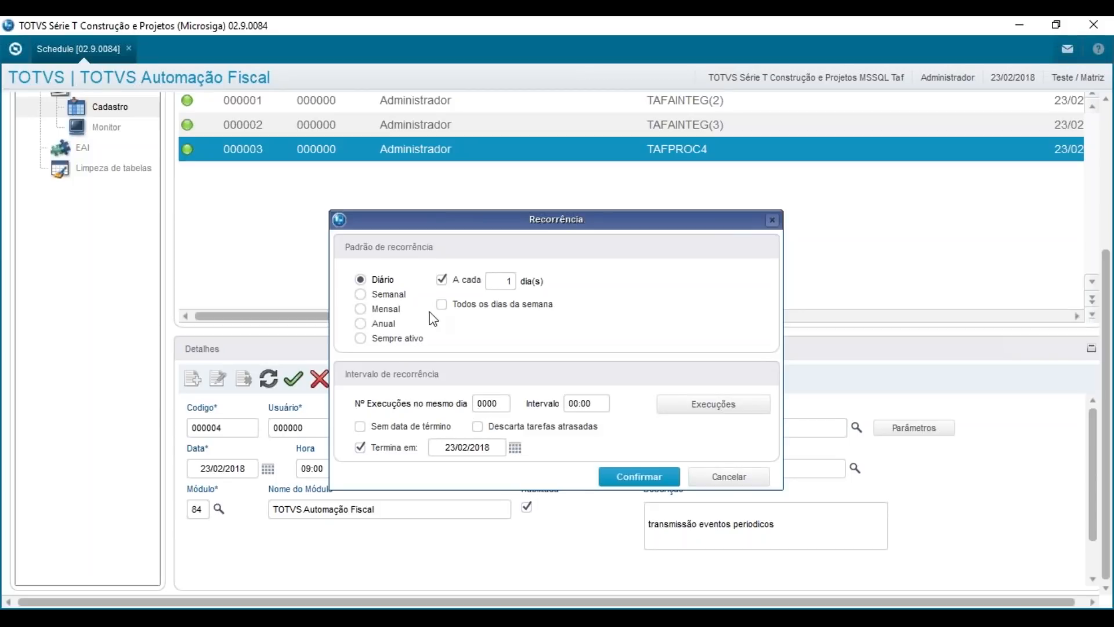
{"action": "left_click", "coordinate": [393, 315]}
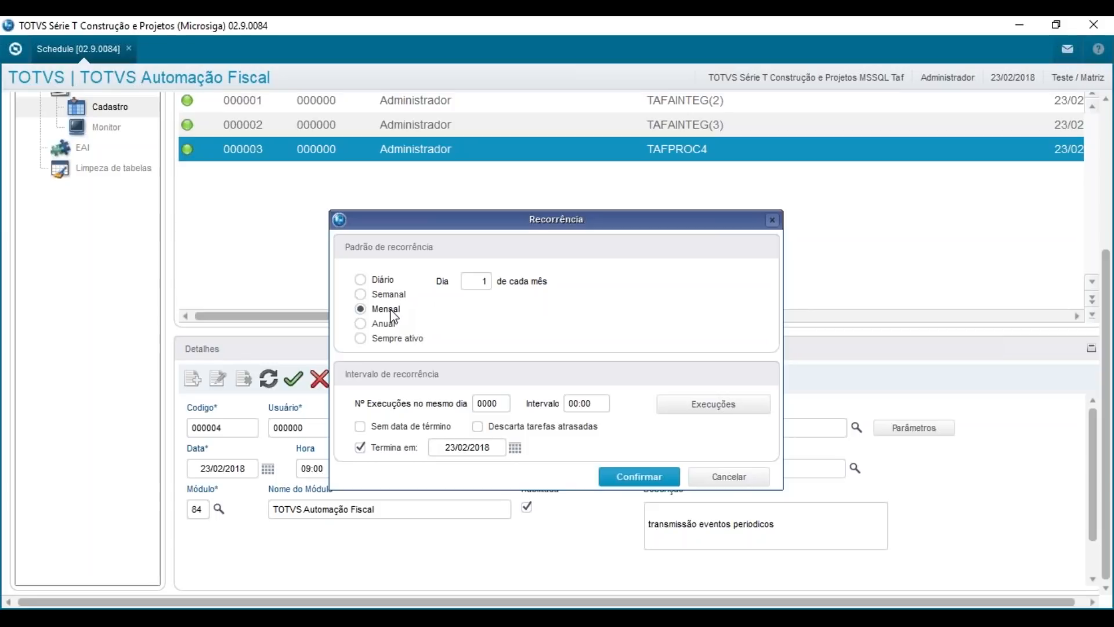
{"action": "left_click", "coordinate": [475, 281]}
{"action": "type", "text": "5"}
- Set 3 executions on the same day at a 03:00 interval with no end date, and save the periodic-events schedule entry
{"action": "left_click", "coordinate": [495, 405]}
{"action": "type", "text": "3"}
{"action": "left_click", "coordinate": [600, 402]}
{"action": "type", "text": "0300"}
{"action": "left_click_drag", "start_coordinate": [582, 220], "coordinate": [767, 206]}
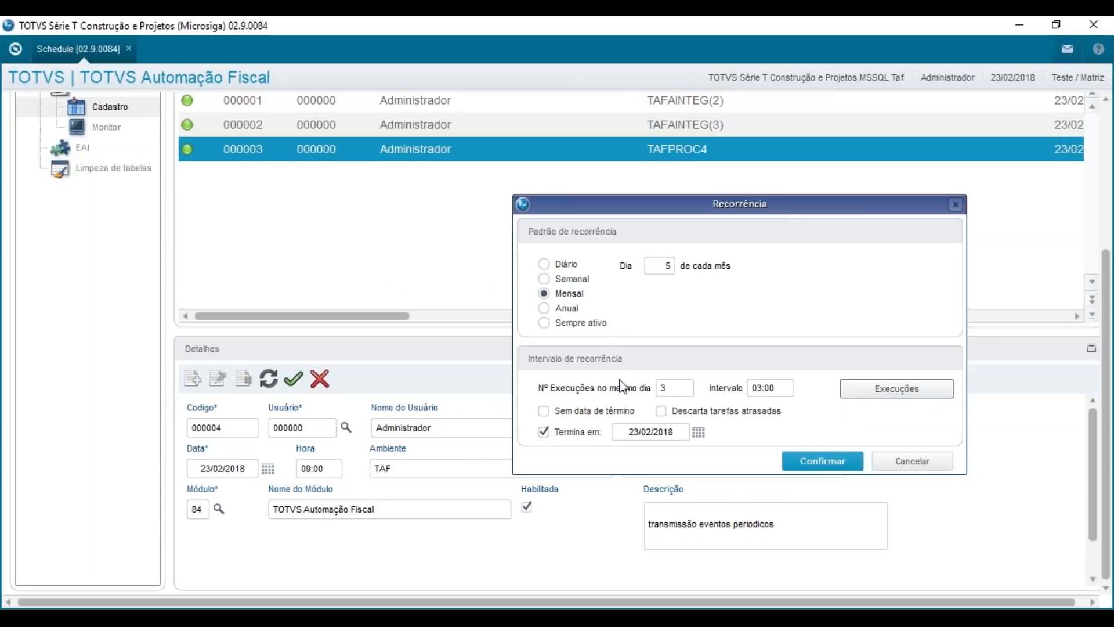
{"action": "left_click", "coordinate": [598, 413]}
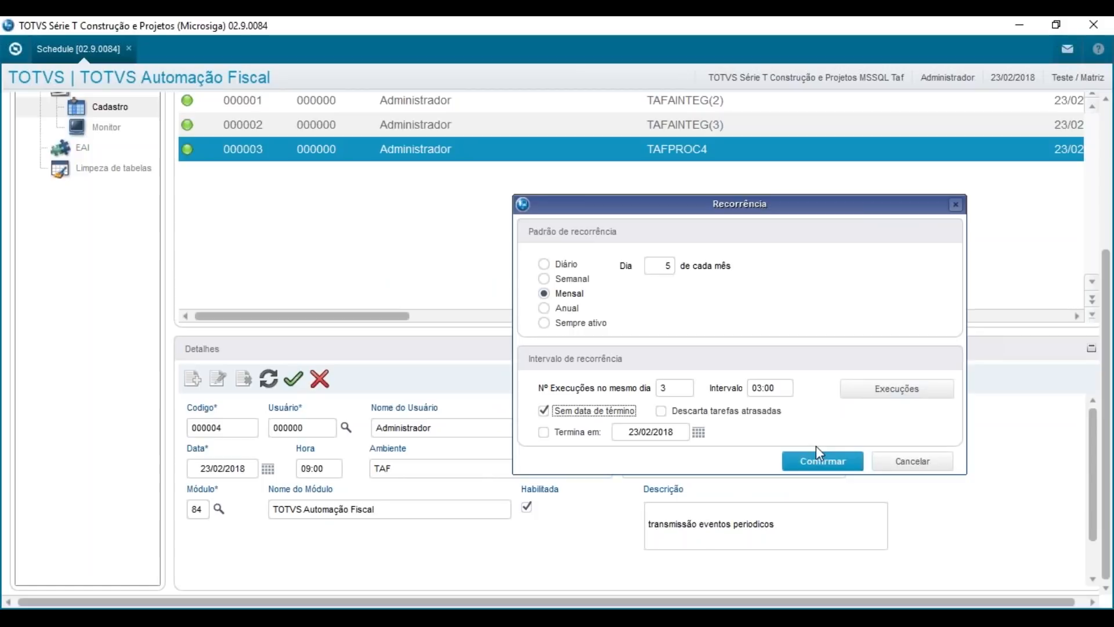
{"action": "left_click", "coordinate": [824, 463]}
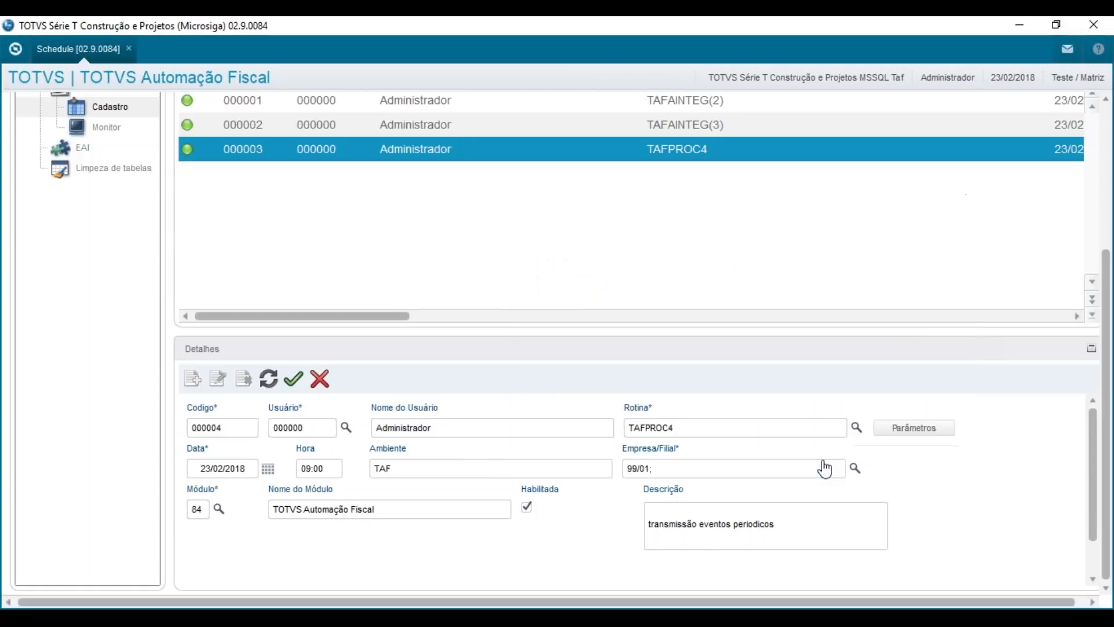
{"action": "left_click", "coordinate": [295, 380]}
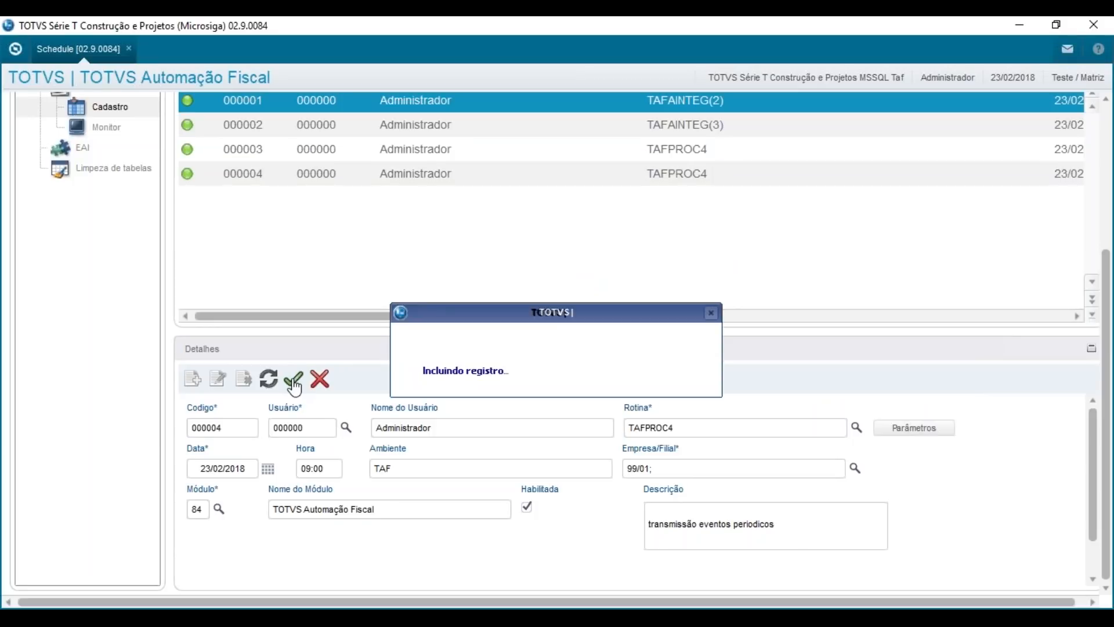
{"action": "left_click", "coordinate": [545, 172]}
{"action": "key", "text": "Up"}
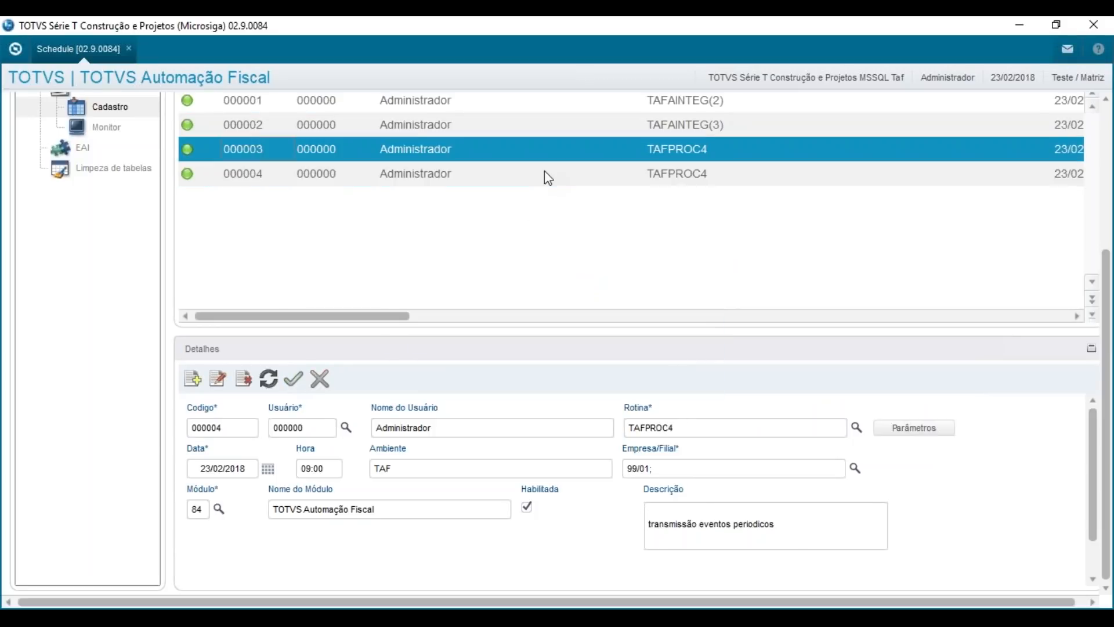
{"action": "key", "text": "Down"}
{"action": "key", "text": "Up"}
{"action": "key", "text": "Down"}
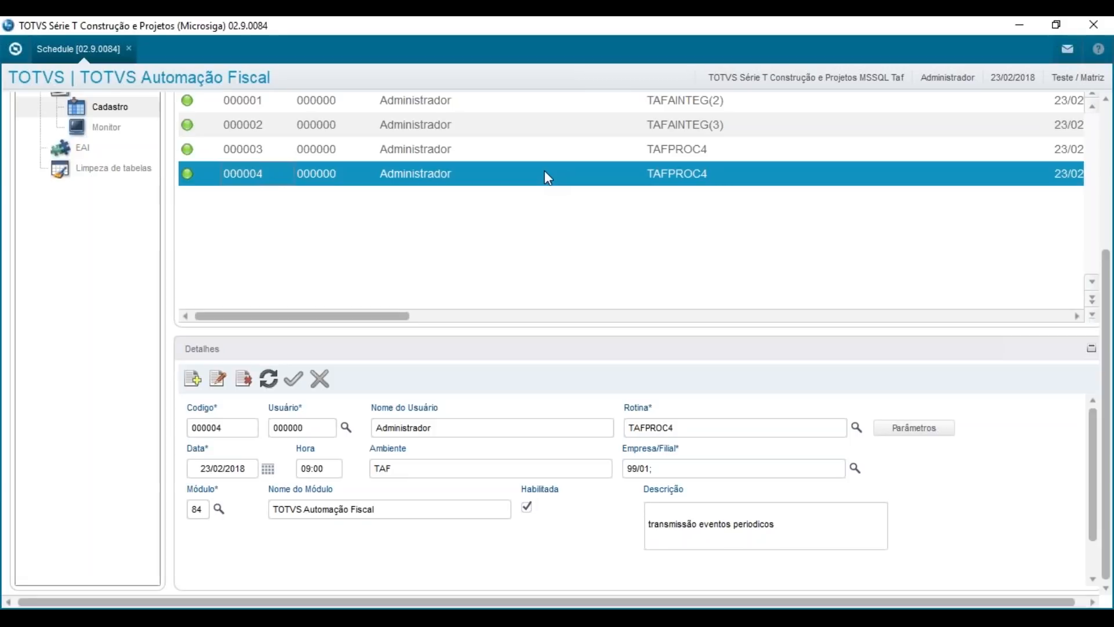
- Create a new schedule entry for the routine TAFPROC5 and open its parameters
{"action": "left_click", "coordinate": [194, 383]}
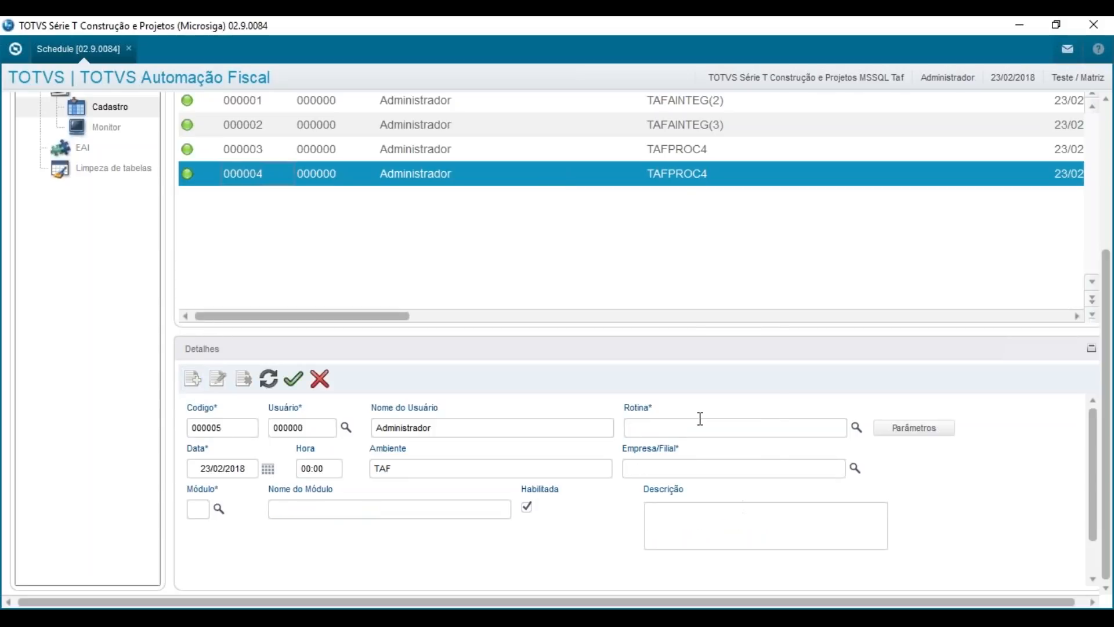
{"action": "left_click", "coordinate": [696, 429]}
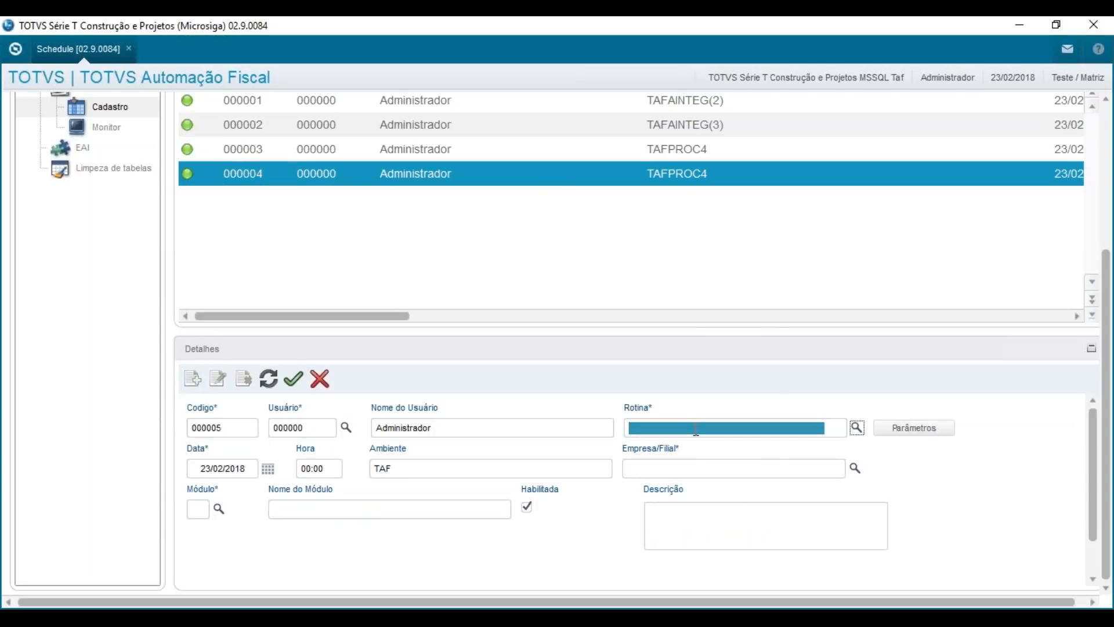
{"action": "type", "text": "TAFPROC"}
{"action": "type", "text": "4"}
{"action": "key", "text": "Tab"}
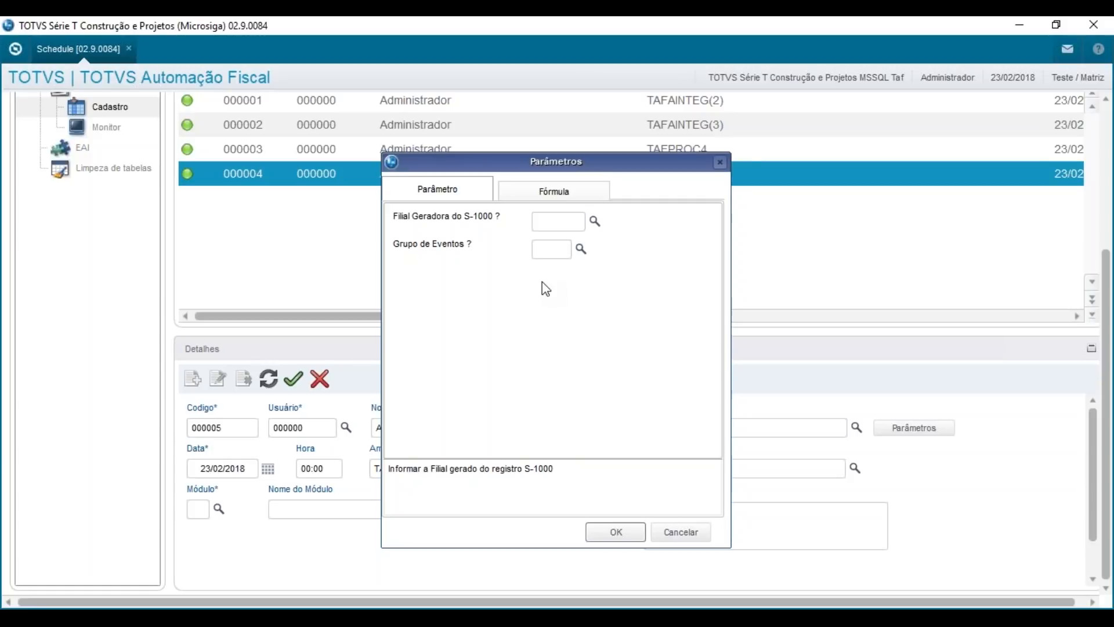
- Set the S-1000 generating branch to 01 MATRIZ for TAFPROC5, leave the event group blank, and accept the parameters
{"action": "left_click", "coordinate": [595, 224]}
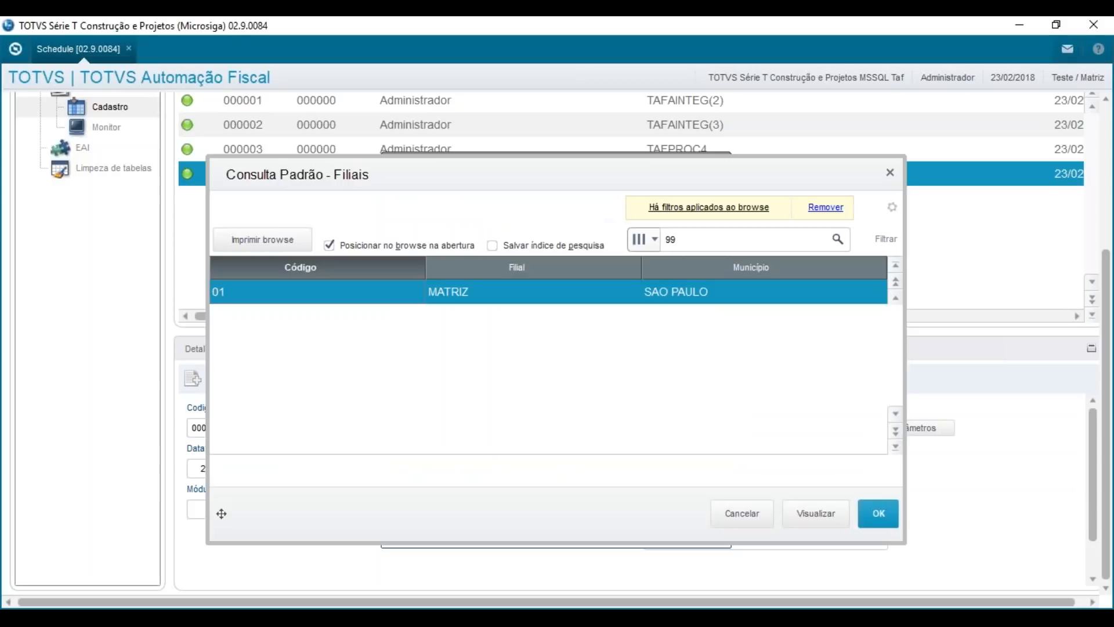
{"action": "double_click", "coordinate": [712, 295]}
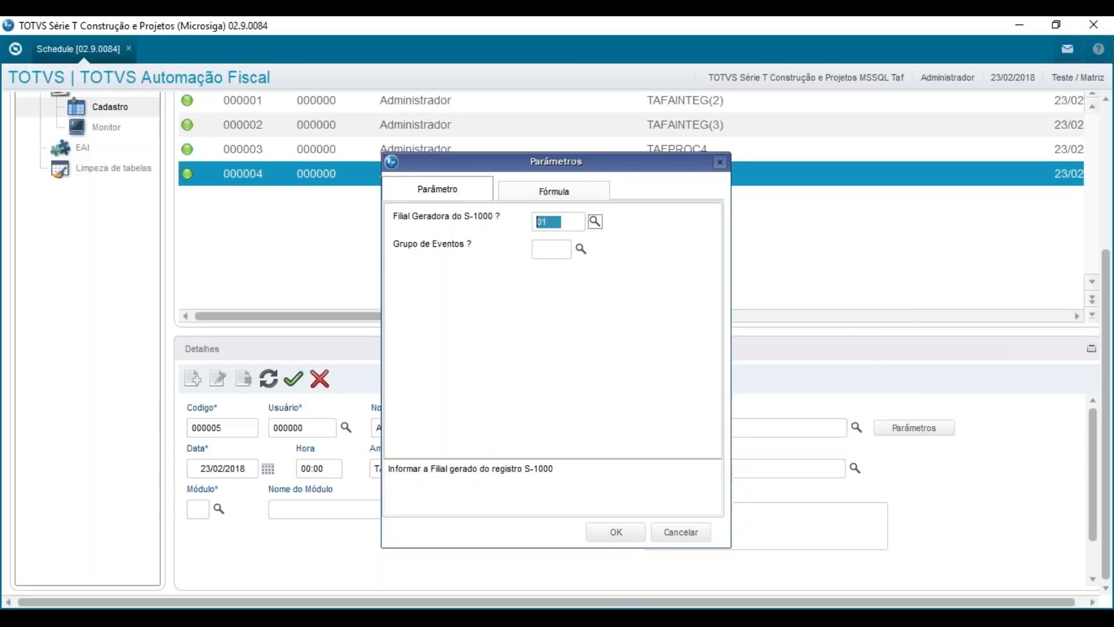
{"action": "left_click", "coordinate": [616, 532]}
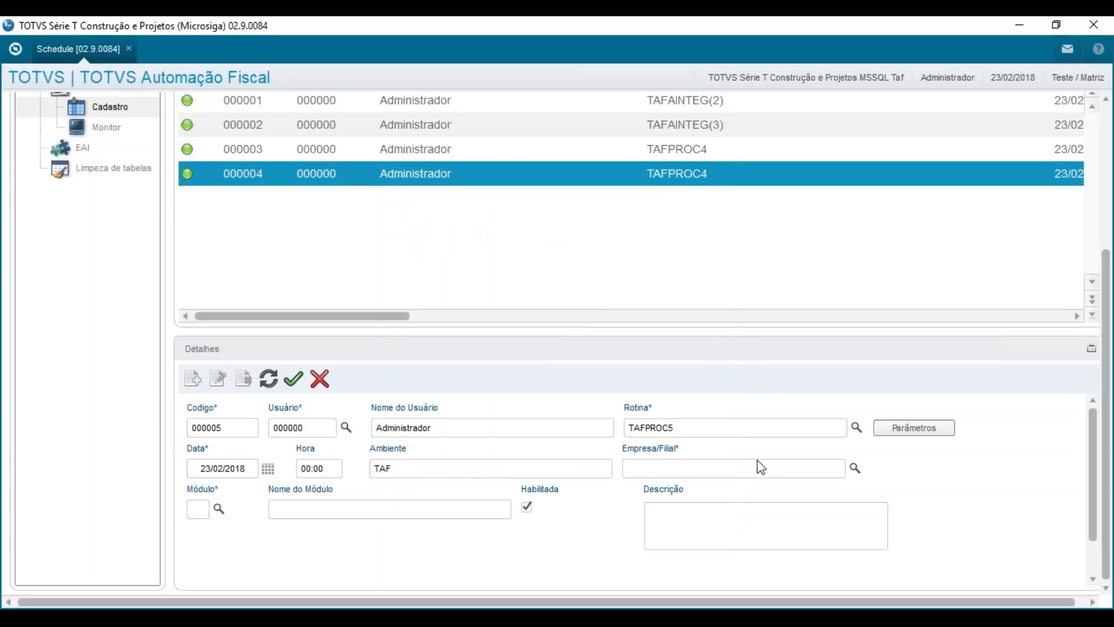
- Select company group 99 TESTE for the TAFPROC5 schedule entry
{"action": "left_click", "coordinate": [854, 471]}
{"action": "left_click", "coordinate": [855, 469]}
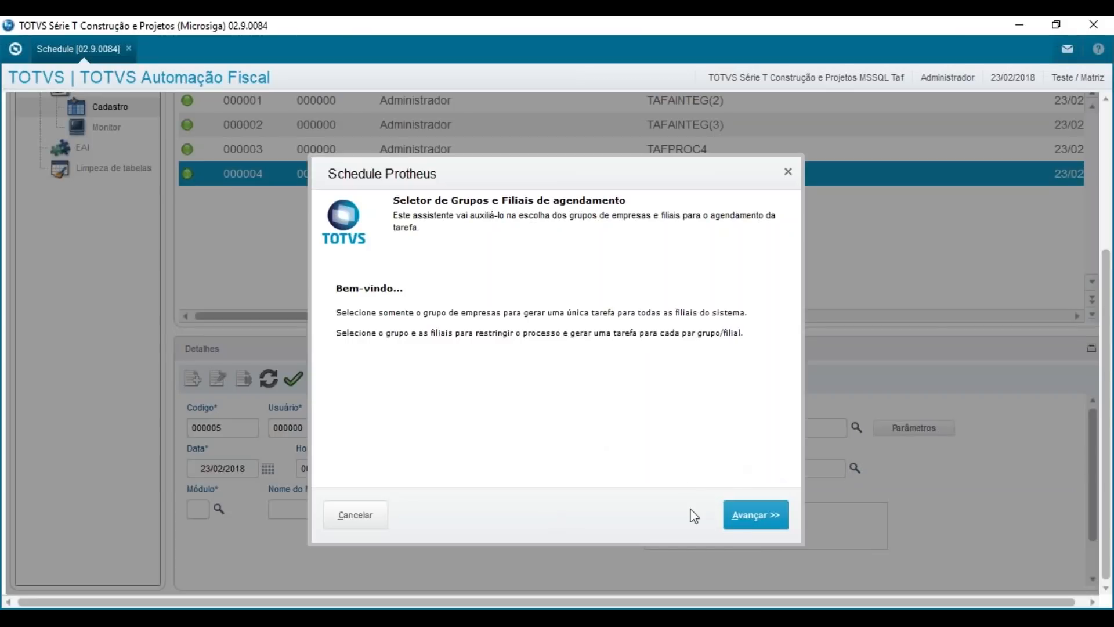
{"action": "left_click", "coordinate": [770, 522]}
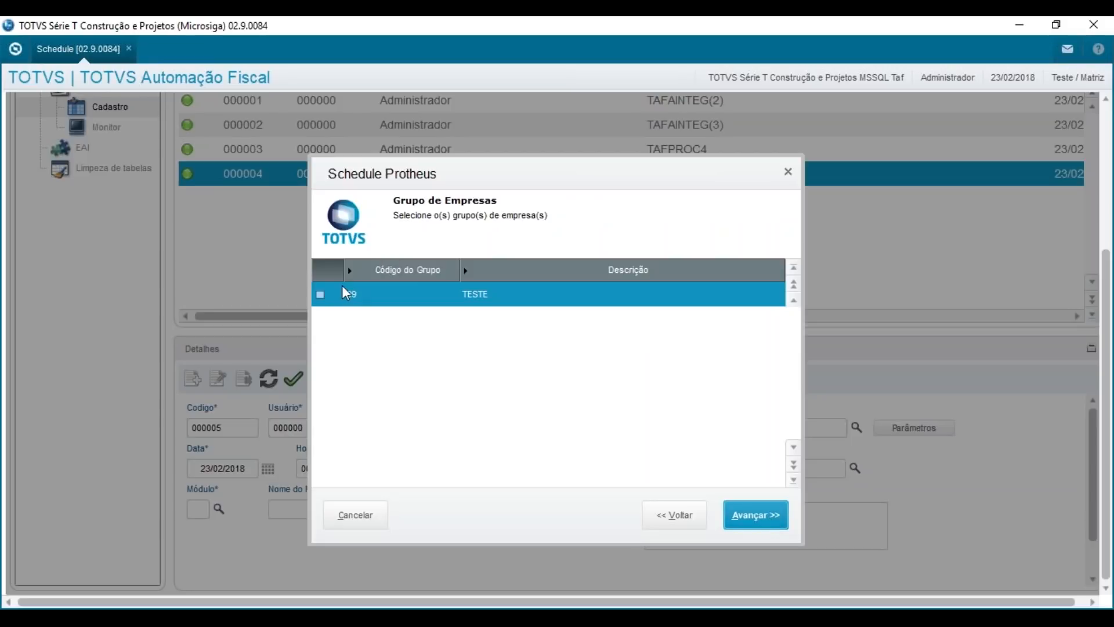
{"action": "left_click", "coordinate": [319, 297]}
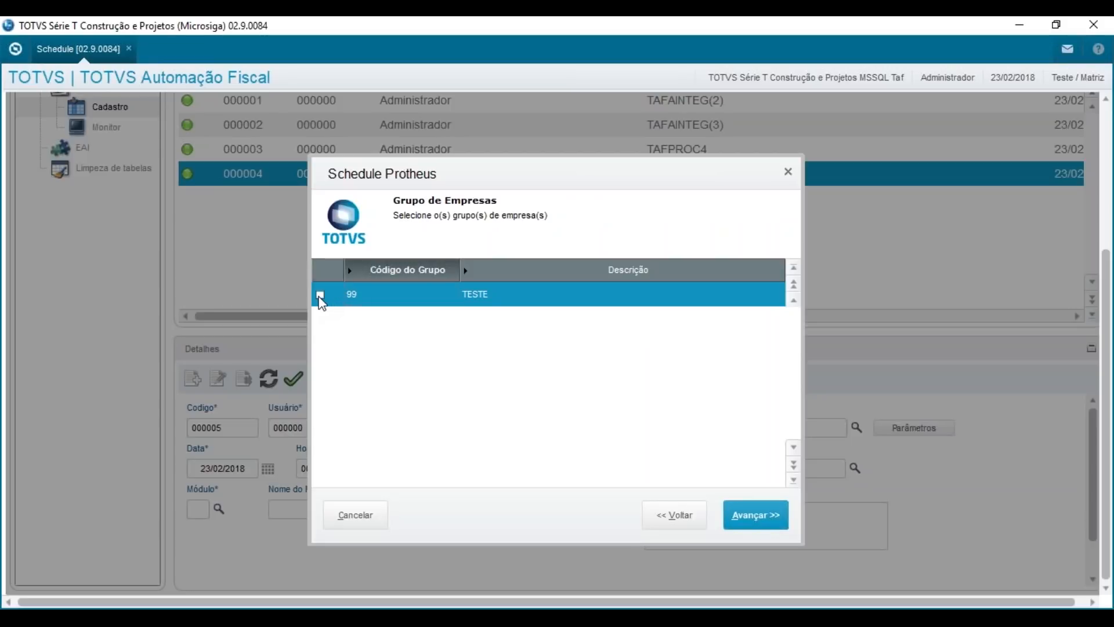
{"action": "left_click", "coordinate": [320, 295]}
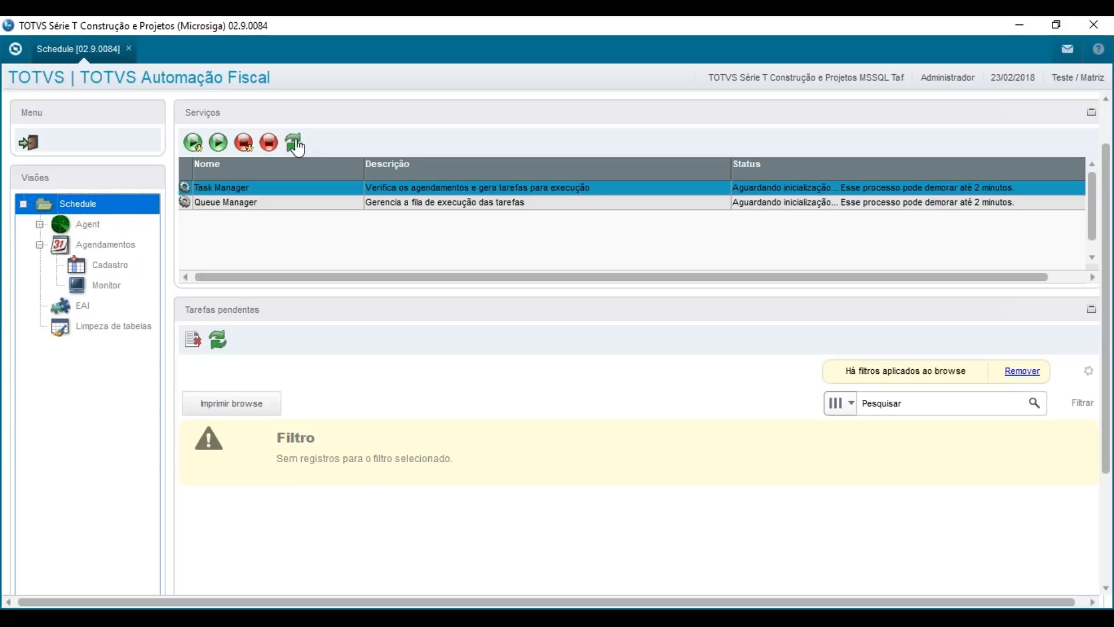
- Refresh the Schedule services list repeatedly to check the status of Task Manager and Queue Manager
{"action": "left_click", "coordinate": [296, 143]}
{"action": "left_click", "coordinate": [296, 142]}
{"action": "left_click", "coordinate": [296, 142]}
{"action": "left_click", "coordinate": [296, 144]}
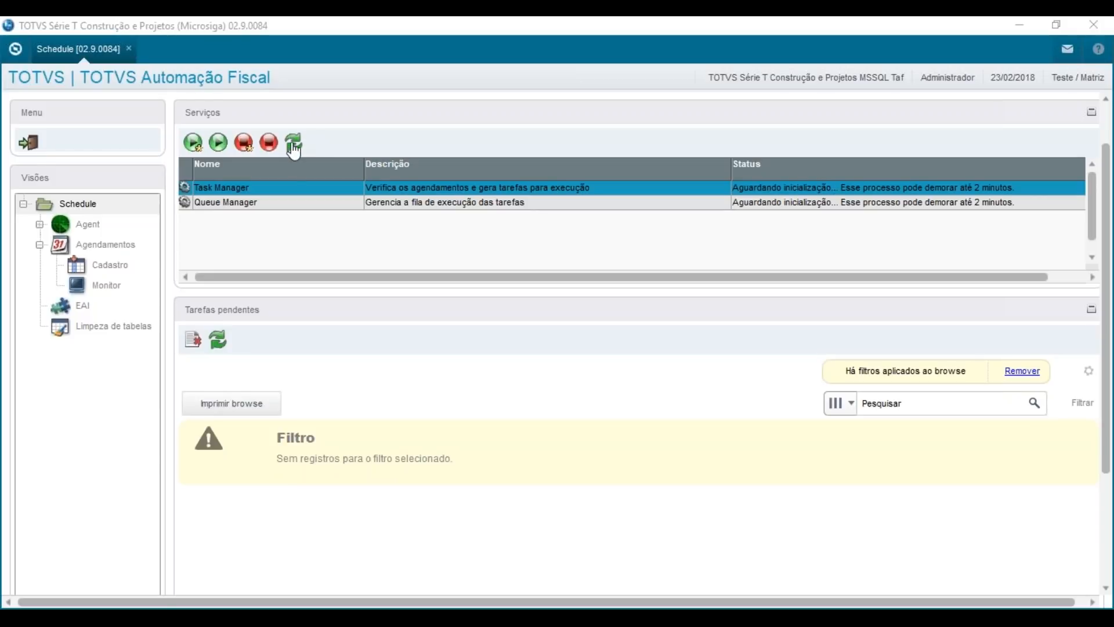
{"action": "left_click", "coordinate": [291, 144]}
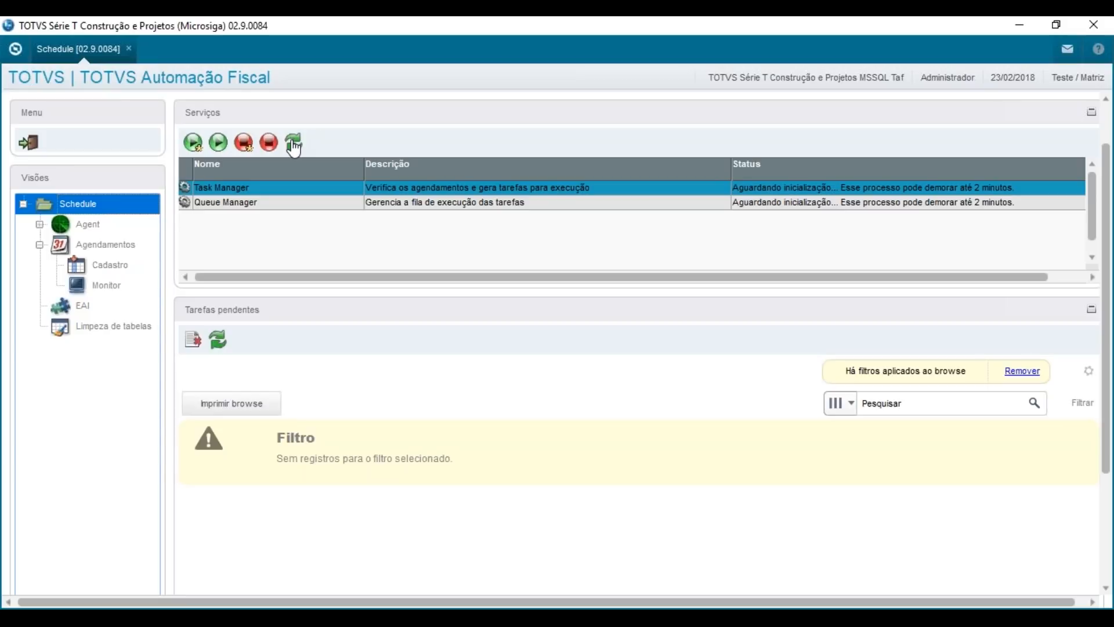
{"action": "left_click", "coordinate": [293, 143]}
{"action": "left_click", "coordinate": [294, 144]}
{"action": "left_click", "coordinate": [294, 144]}
{"action": "left_click", "coordinate": [294, 145]}
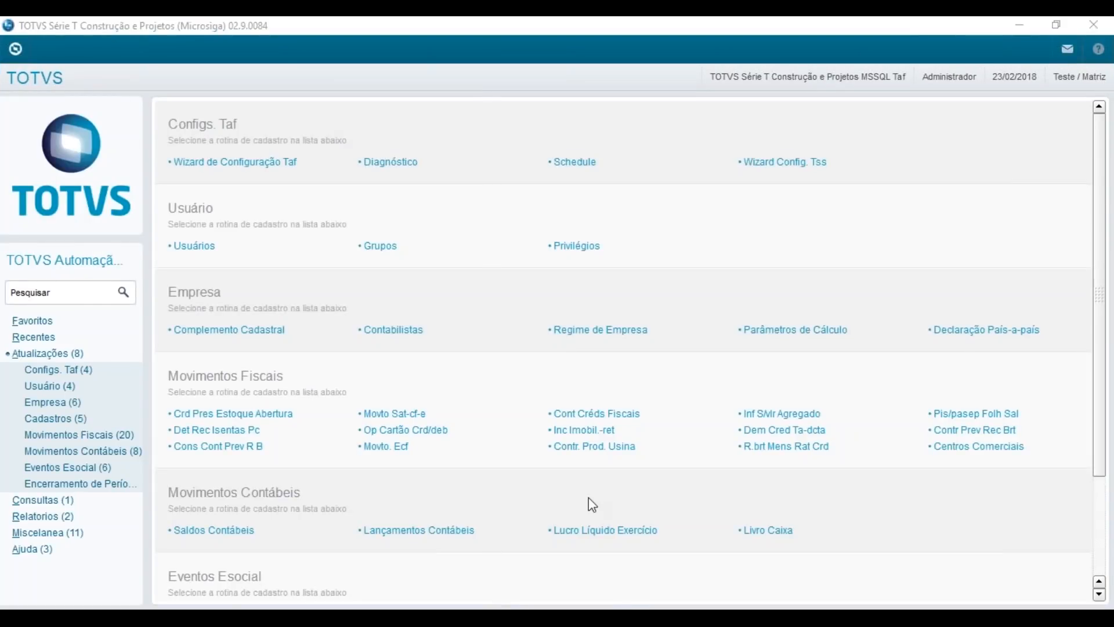
- Find and open Outlook 2013 from Windows, and return to the TAF main menu
{"action": "left_click", "coordinate": [300, 618]}
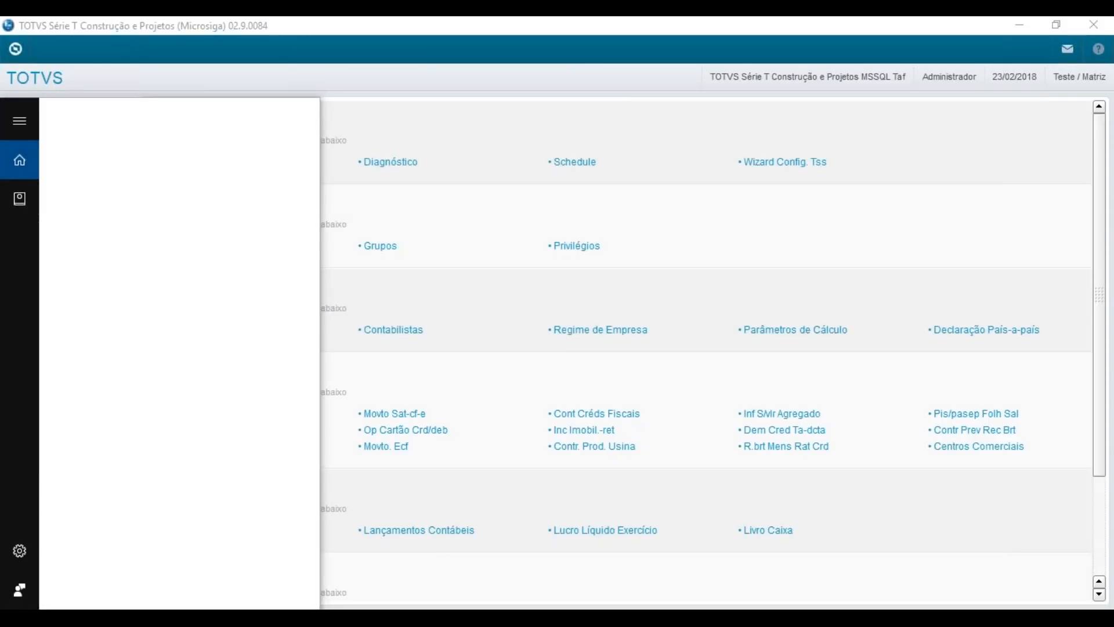
{"action": "type", "text": "outloo"}
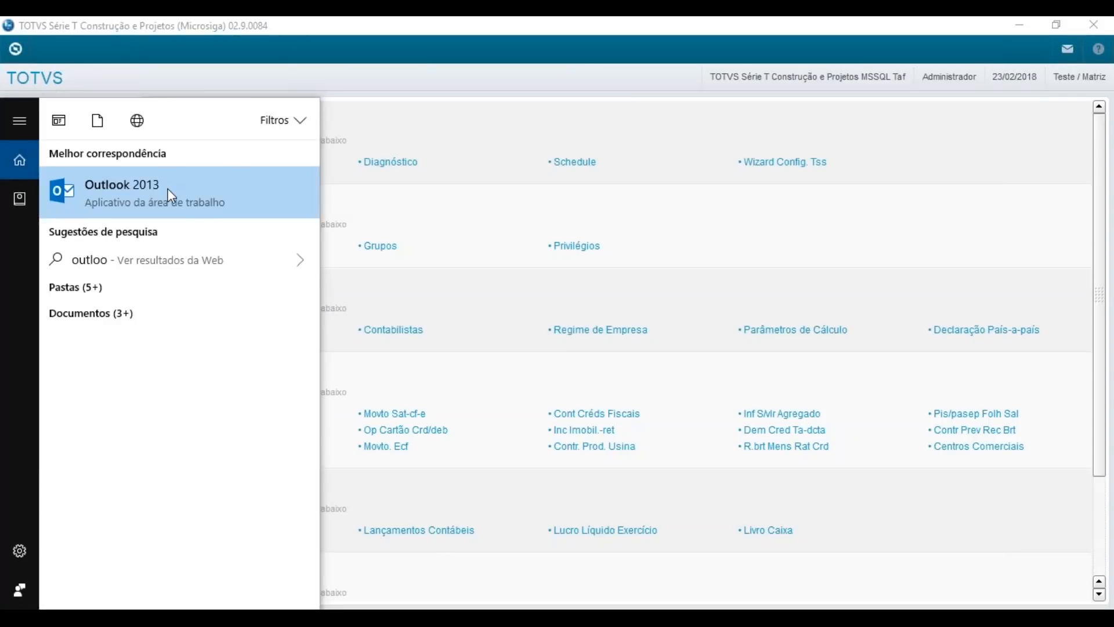
{"action": "left_click", "coordinate": [169, 188]}
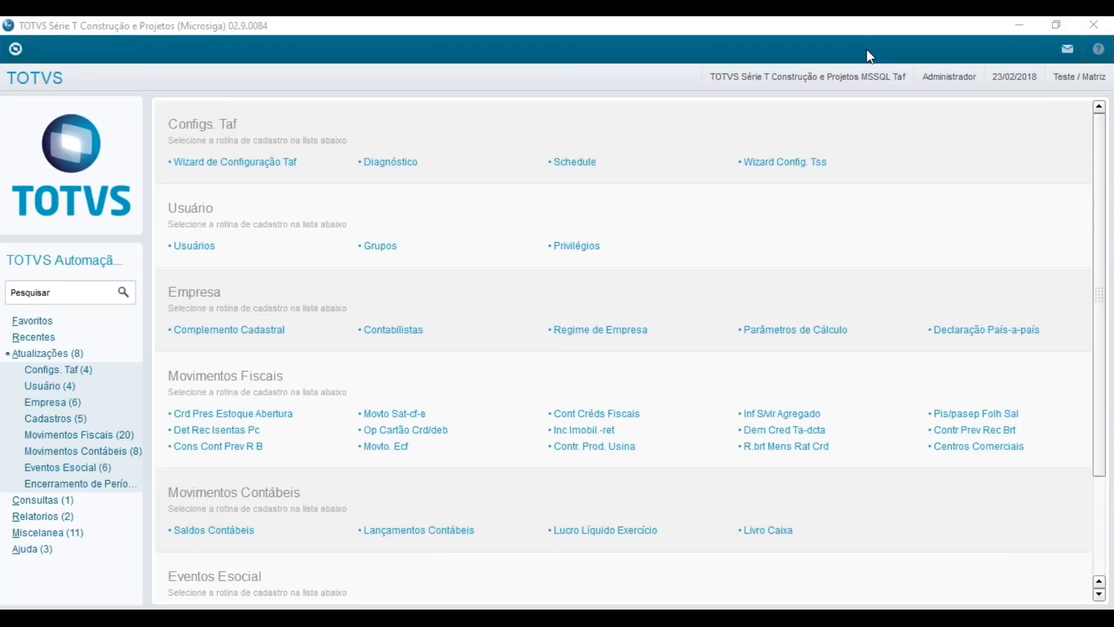
{"action": "left_click", "coordinate": [847, 135]}
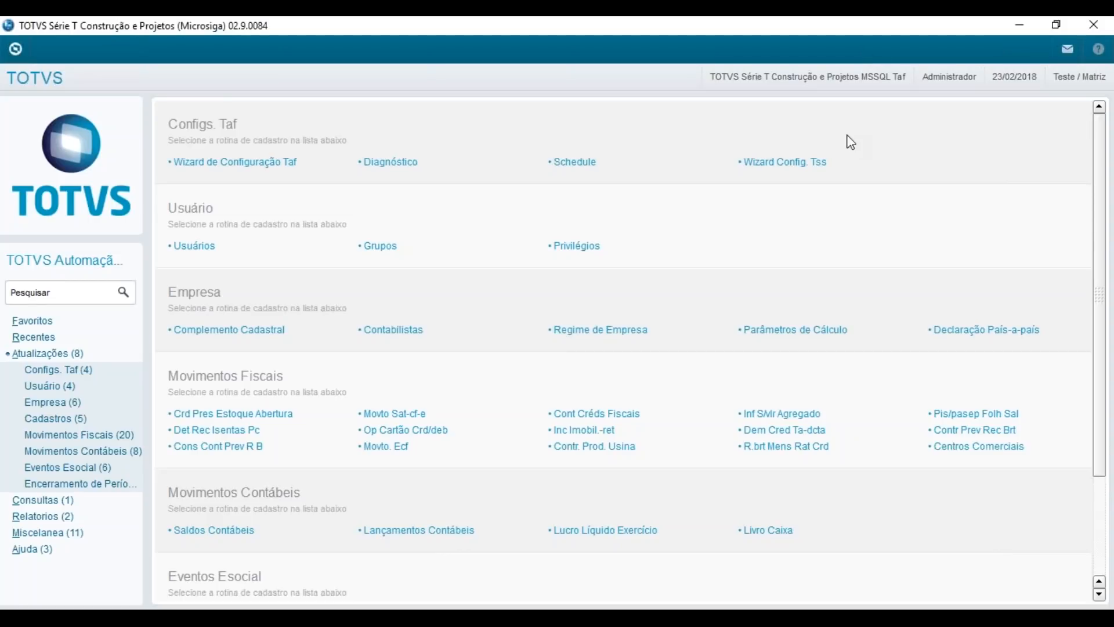